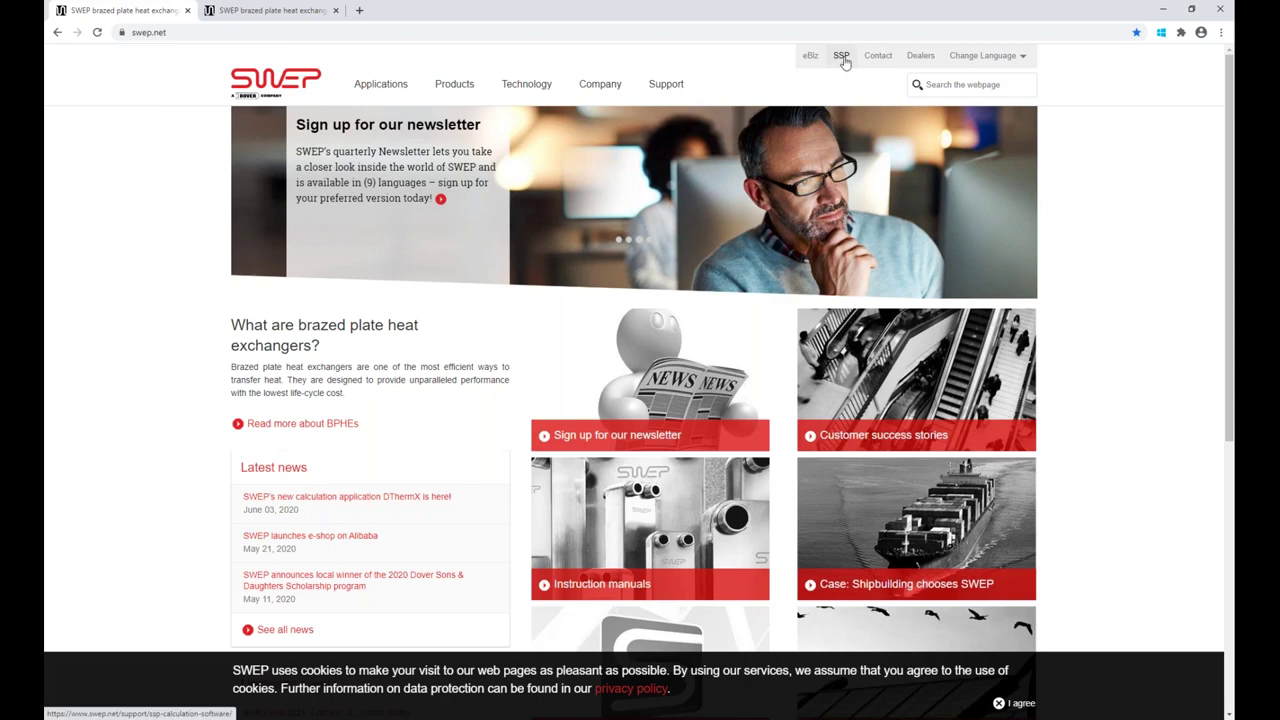
# Go to the SSP calculation software page and follow the link to install SSP G8 directly on the PC
pyautogui.click(842, 58)
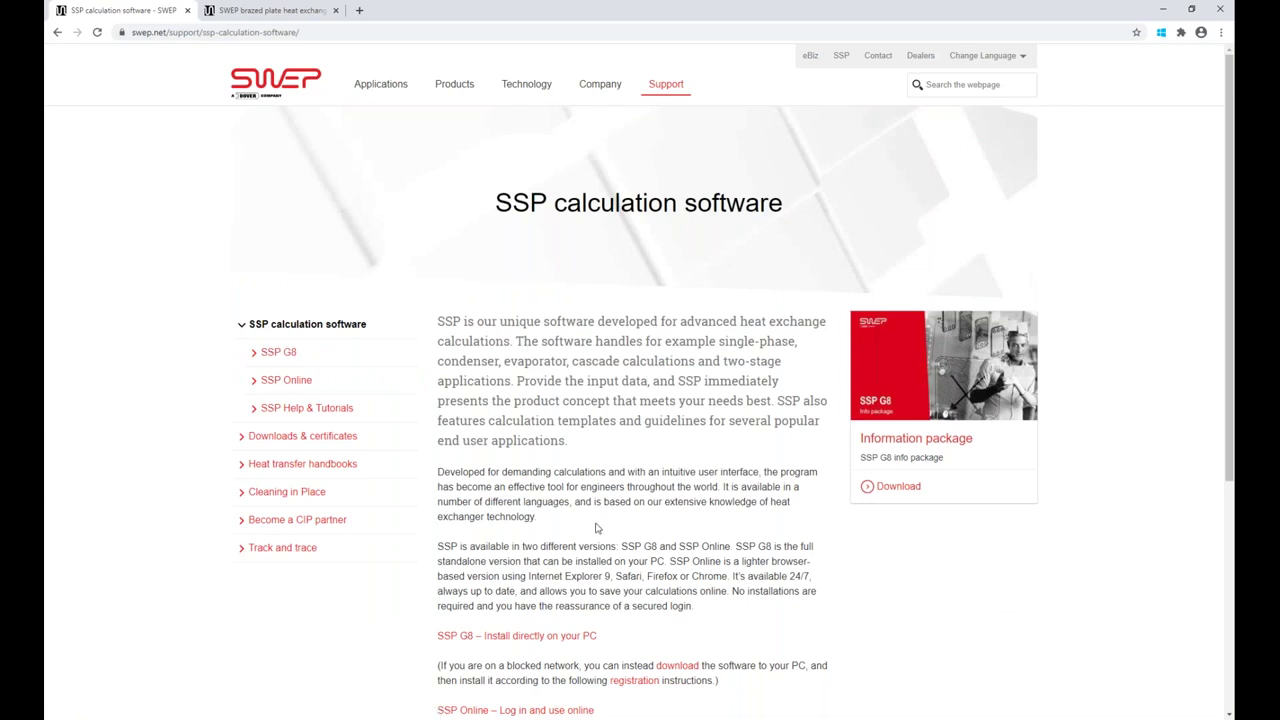
pyautogui.scroll(-2, 596, 528)
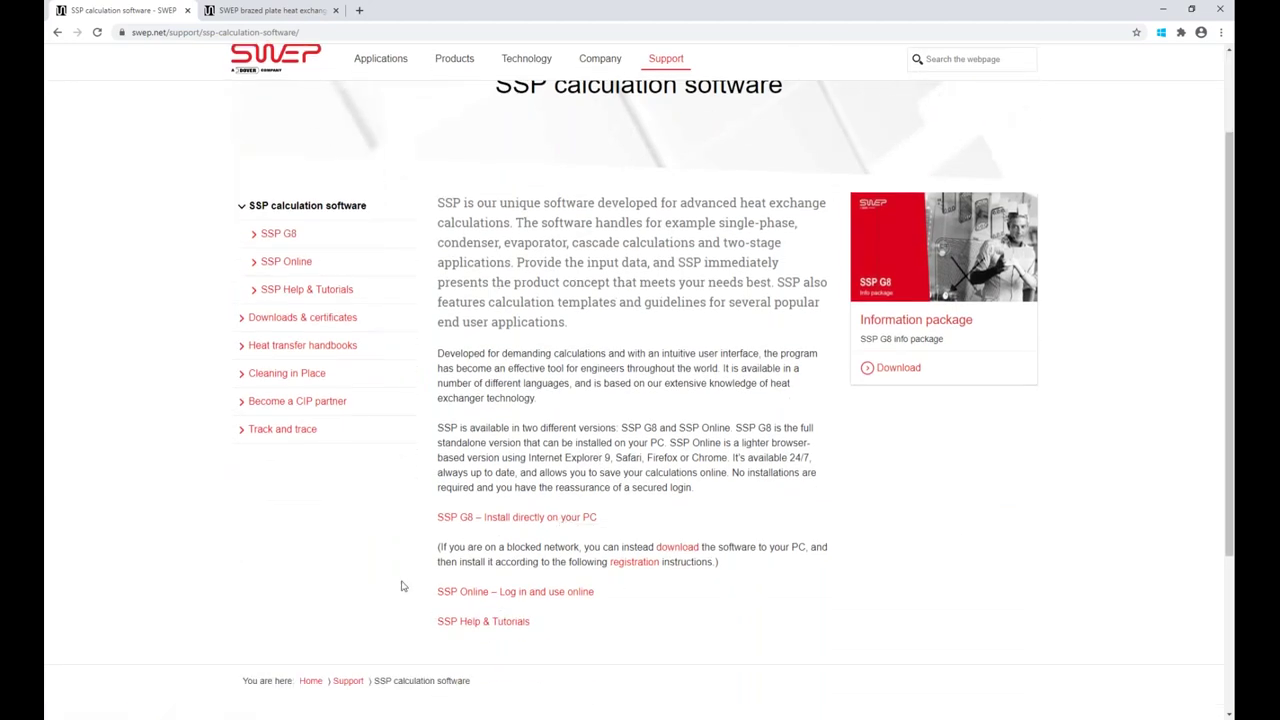
pyautogui.click(462, 519)
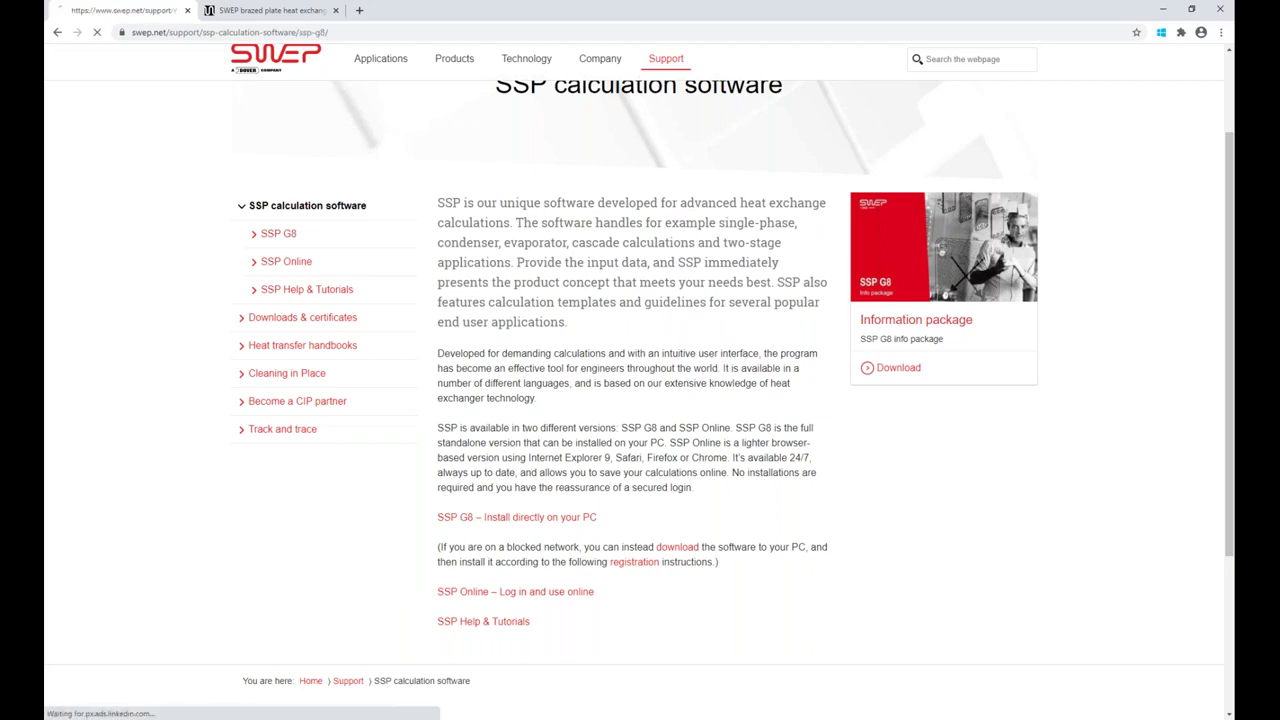
# Read through the SSP G8 license agreement down to the option to approve and install
pyautogui.scroll(-5, 640, 400)
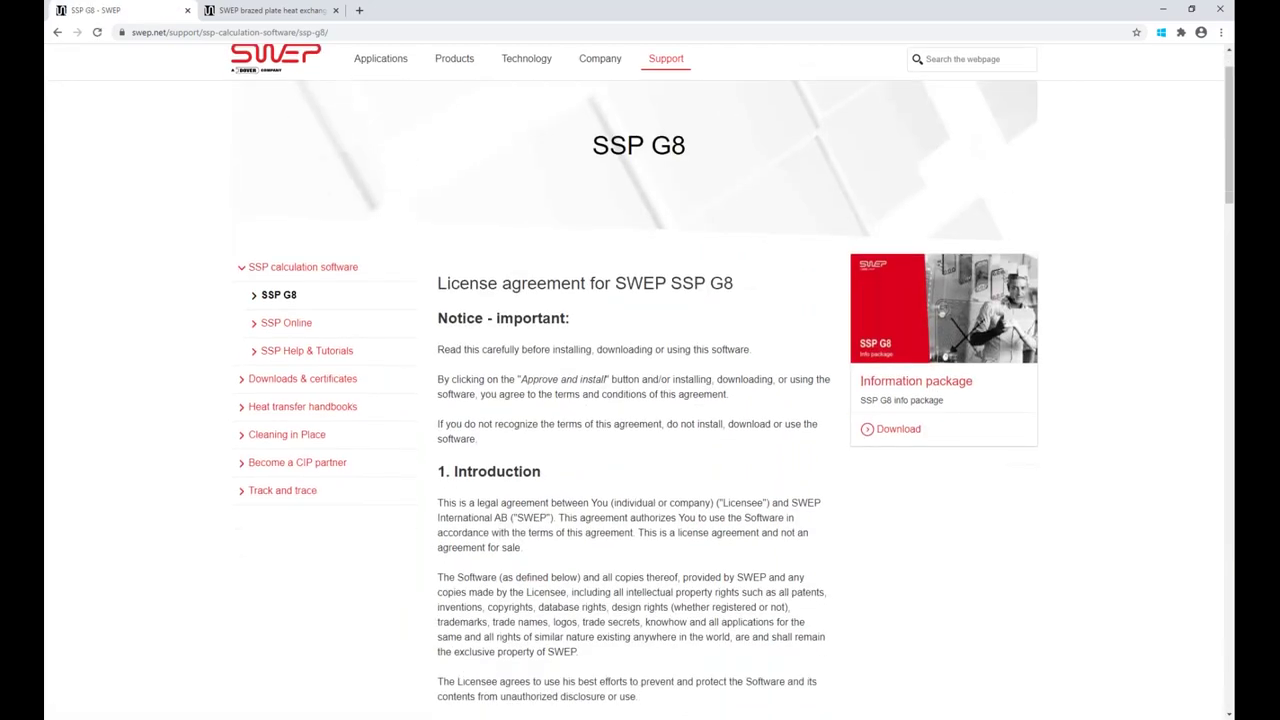
pyautogui.scroll(-5, 640, 400)
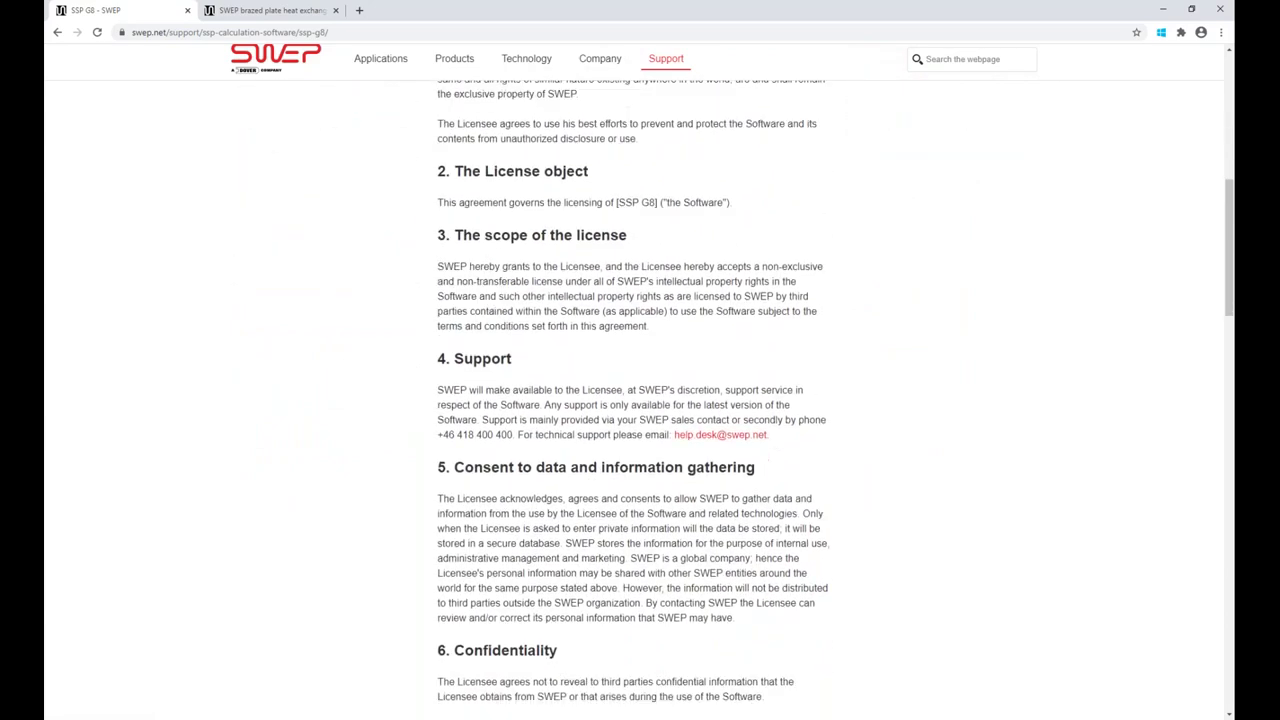
pyautogui.scroll(10, 640, 400)
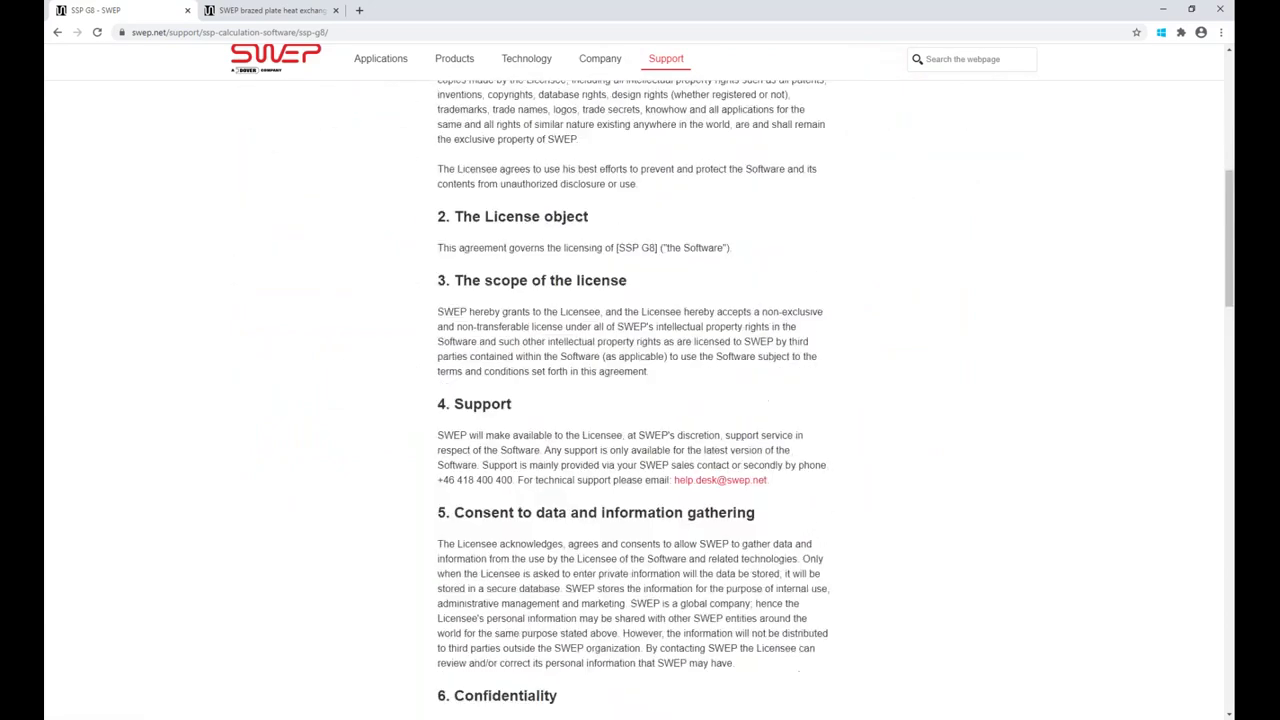
pyautogui.scroll(-5, 690, 480)
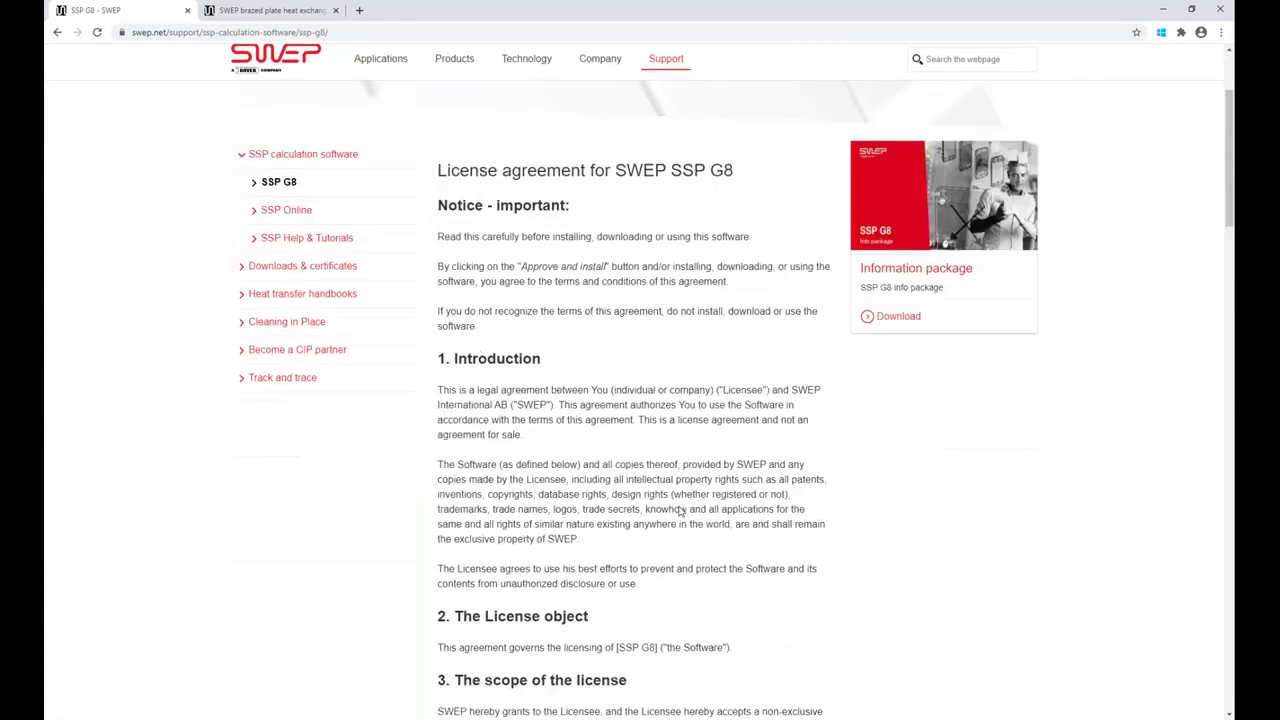
pyautogui.scroll(-5, 678, 510)
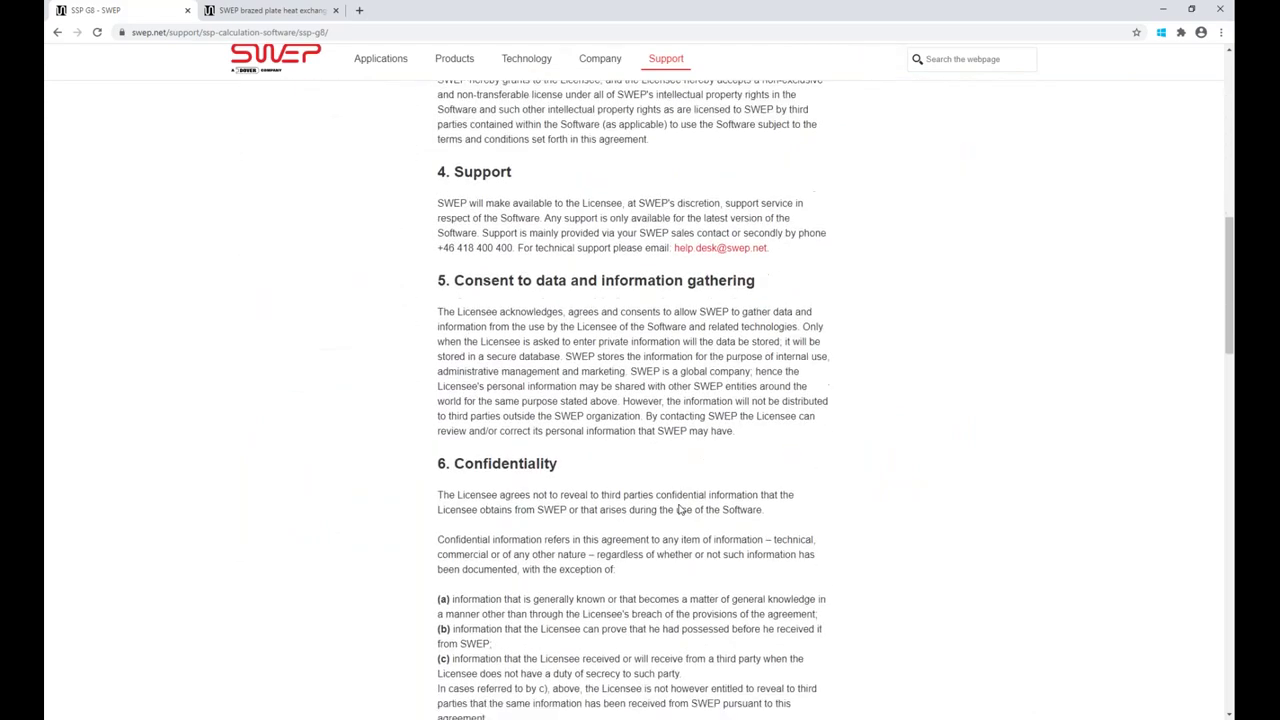
pyautogui.scroll(-8, 678, 510)
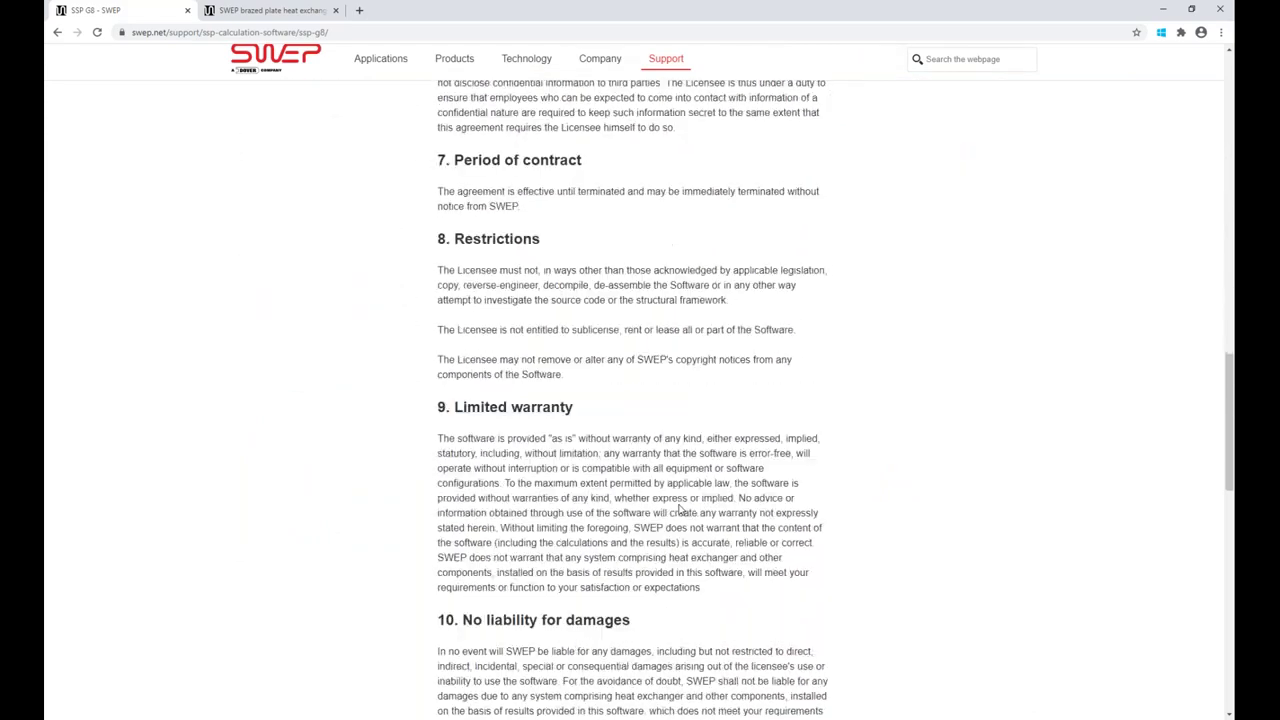
pyautogui.scroll(-5, 678, 510)
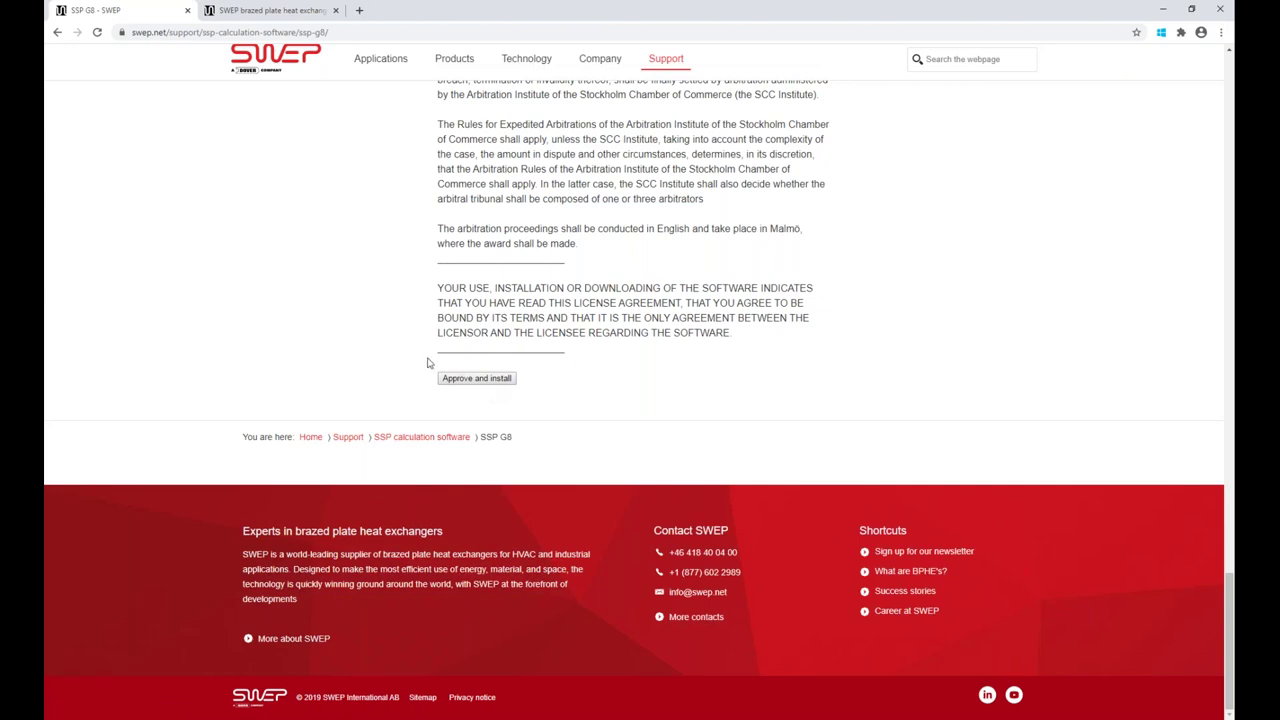
# From the SWEP homepage already open in the browser, open the DThermX news article and follow its link to the login page
pyautogui.click(259, 12)
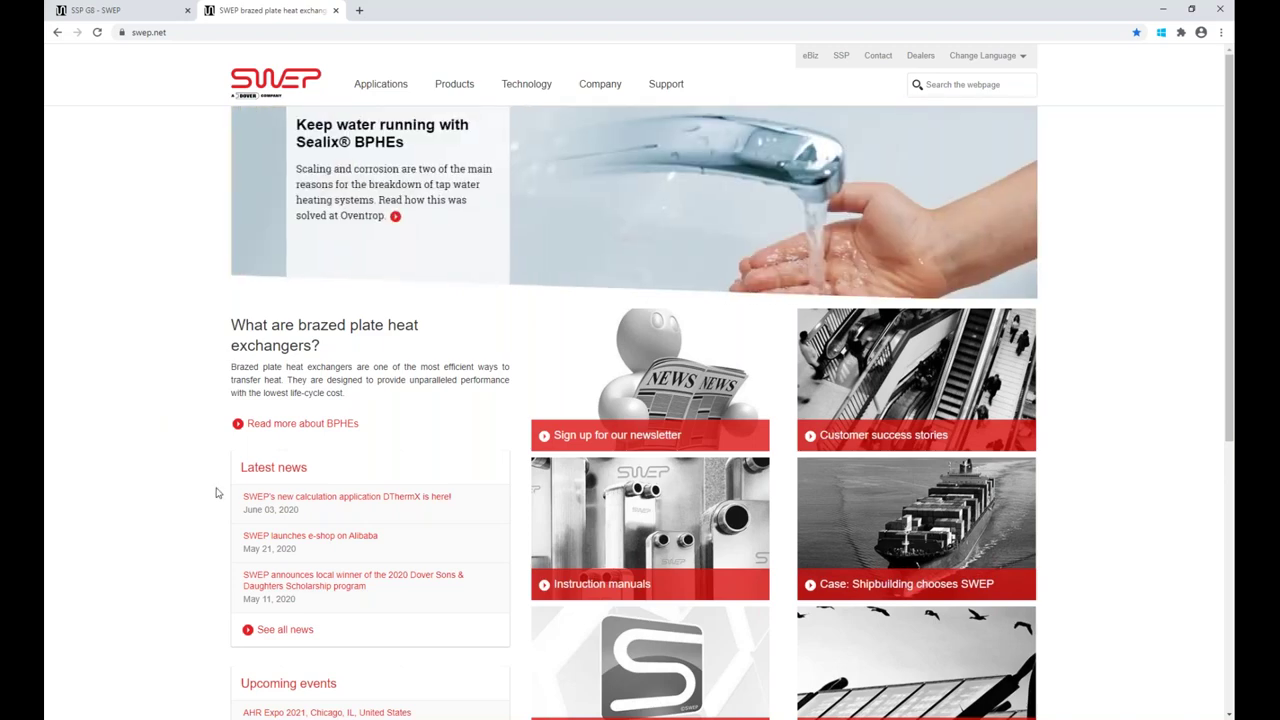
pyautogui.click(293, 503)
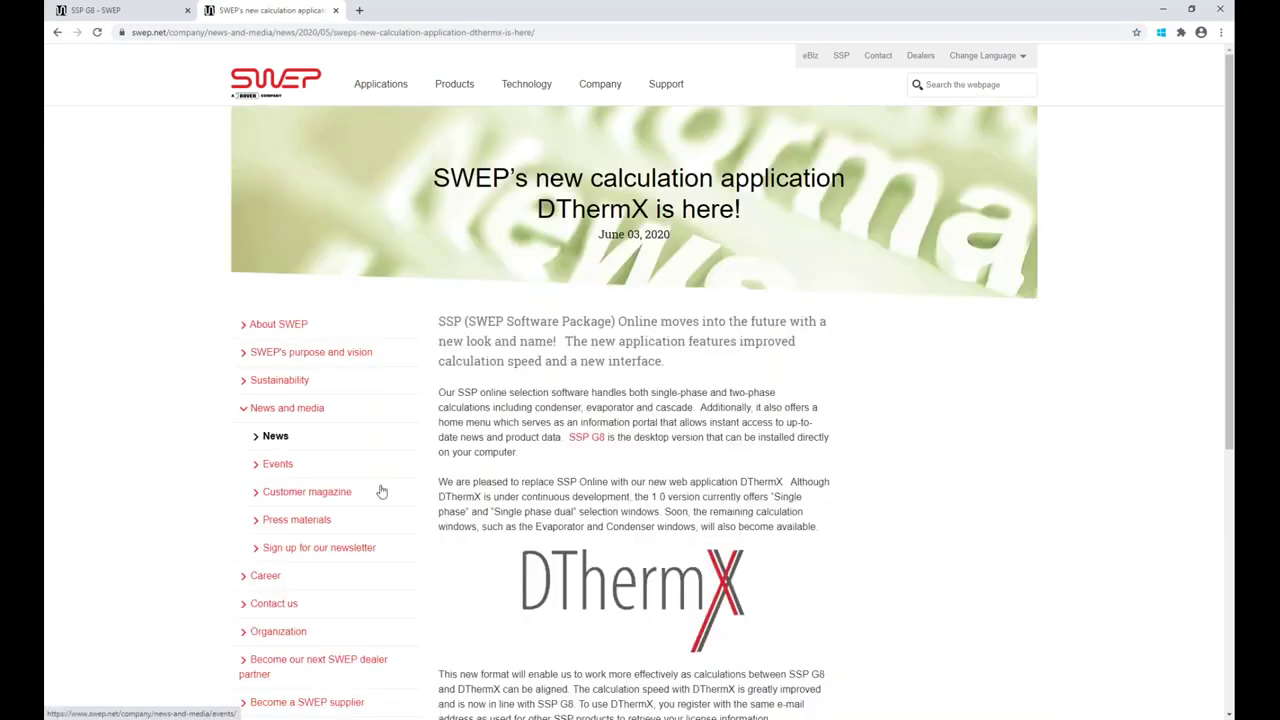
pyautogui.scroll(-3, 551, 496)
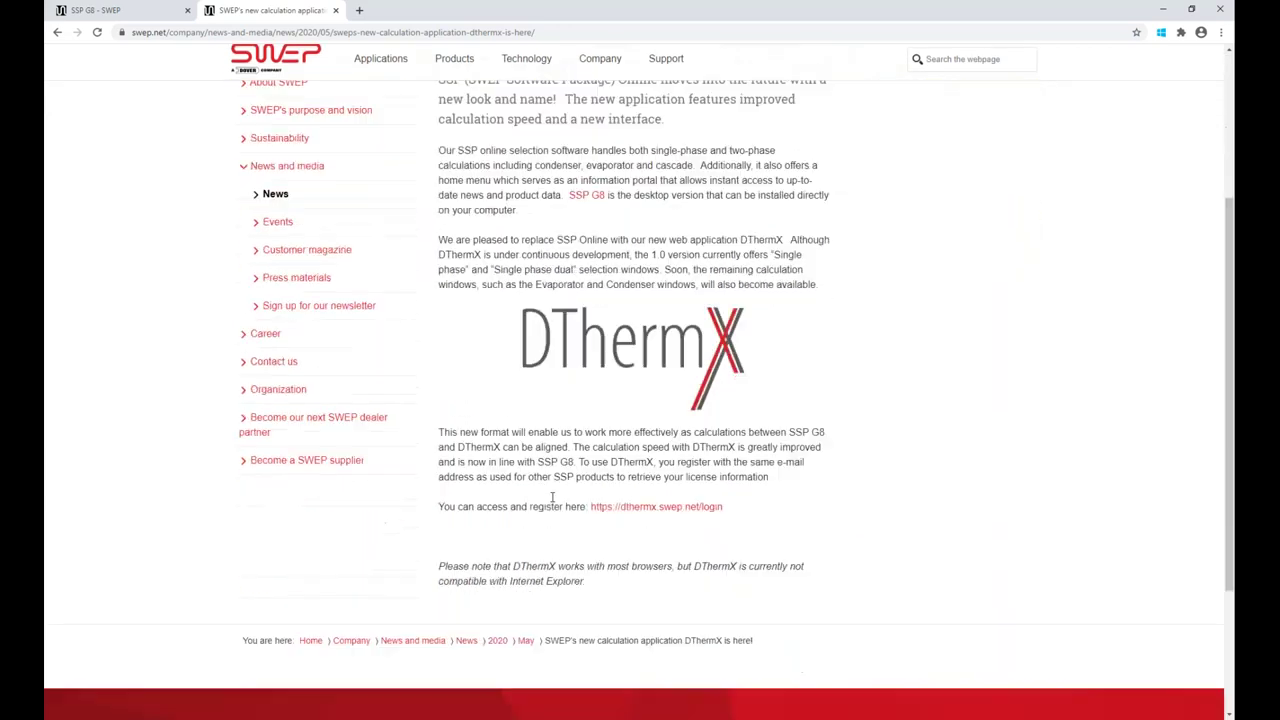
pyautogui.click(622, 510)
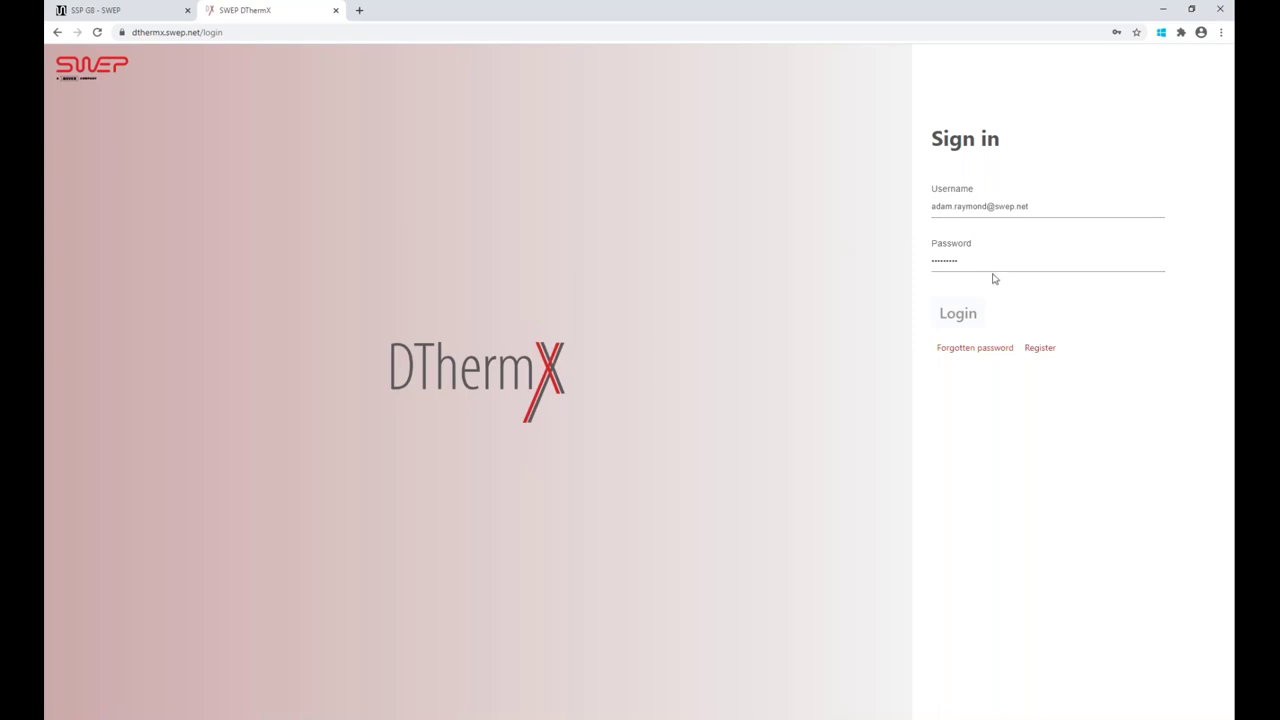
# Review the fields of the DThermX registration form and return to the sign-in page
pyautogui.click(1040, 348)
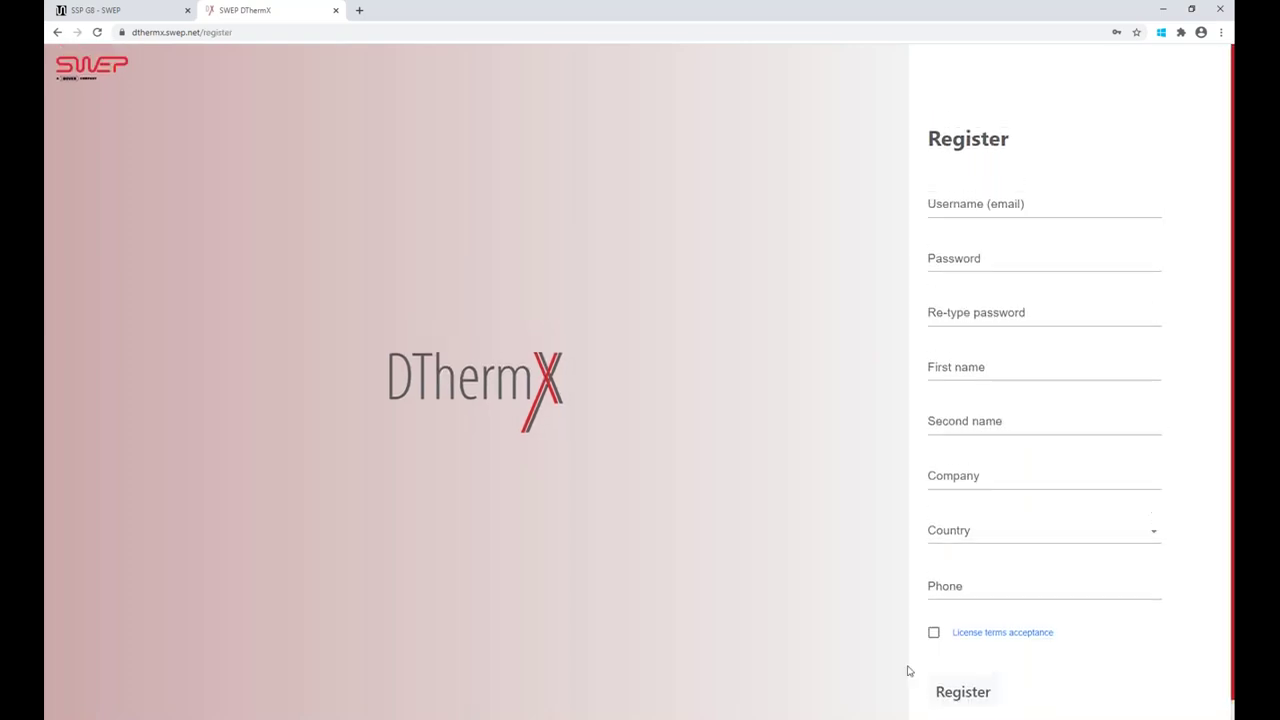
pyautogui.scroll(-1, 1116, 632)
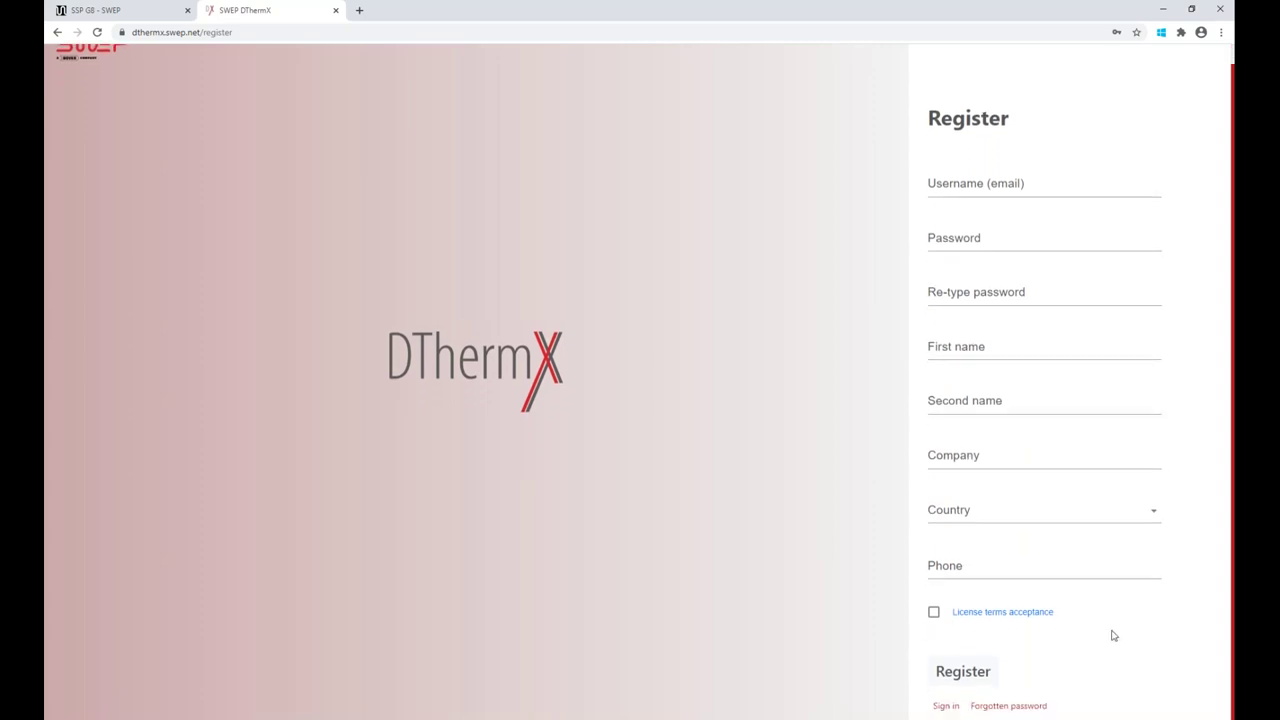
pyautogui.click(57, 32)
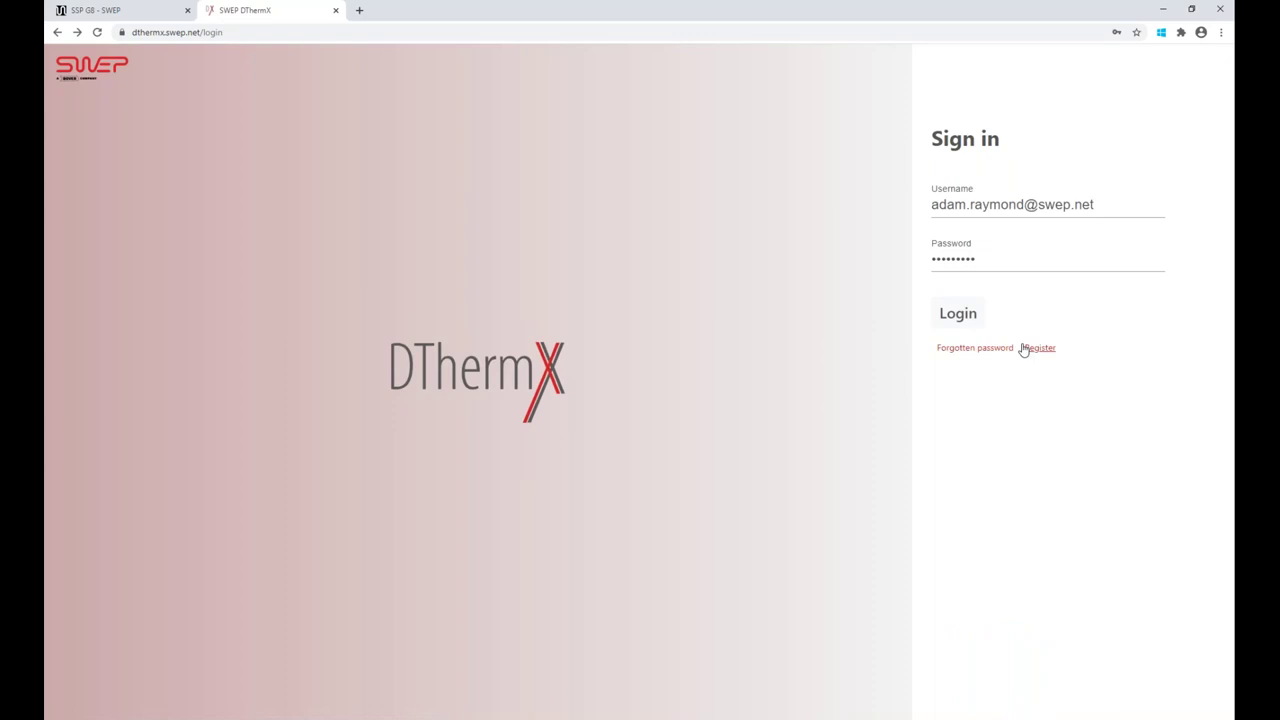
# Sign in to DThermX with the prefilled credentials and dismiss the welcome message
pyautogui.click(966, 313)
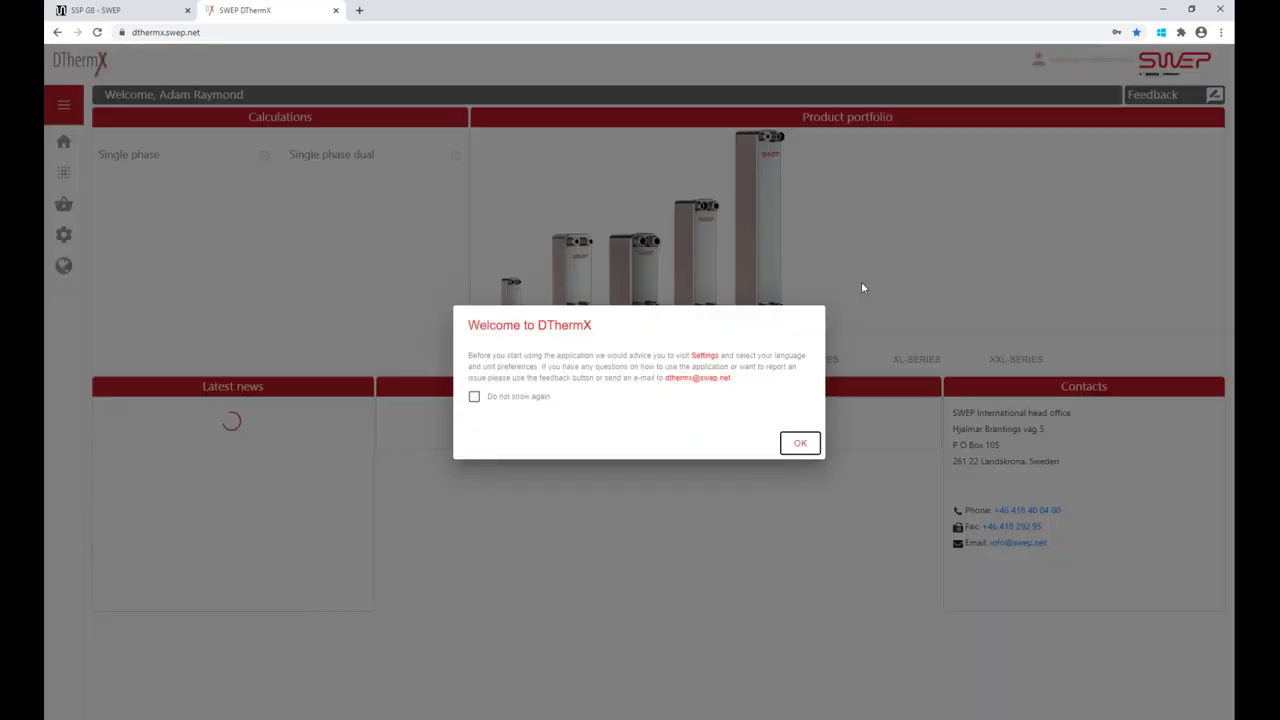
pyautogui.click(802, 447)
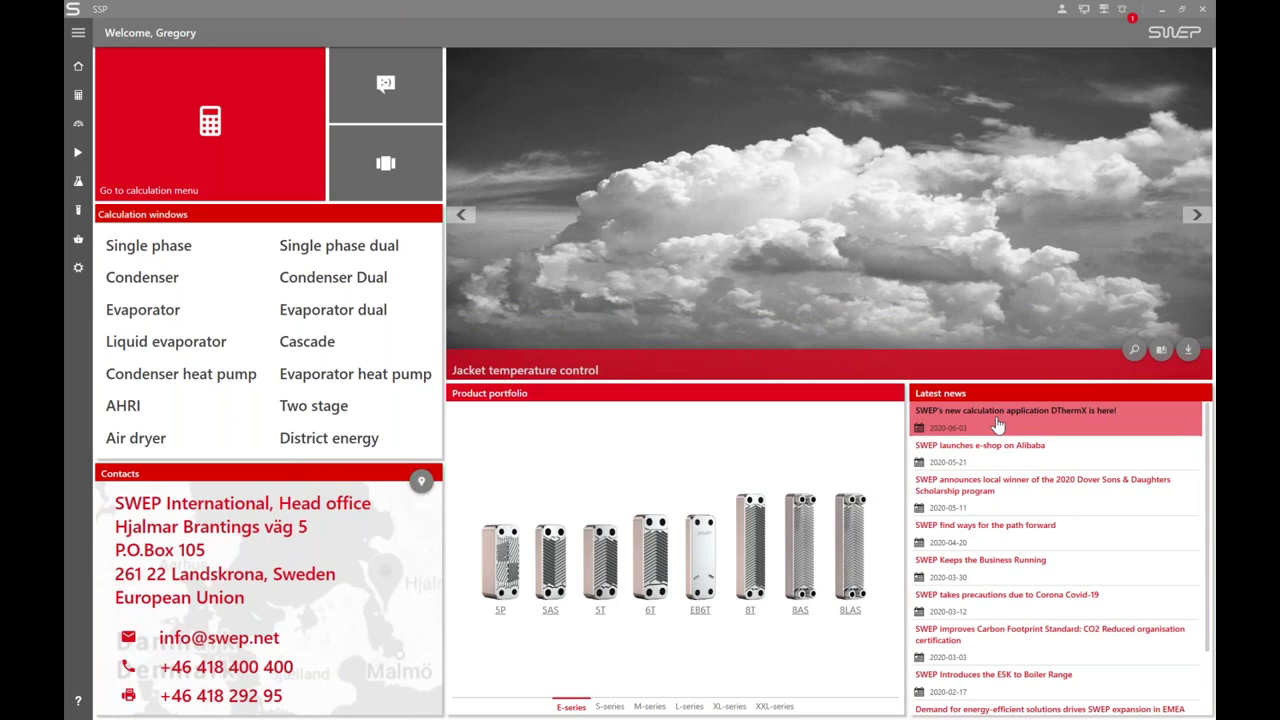
# In the SSP desktop application, open the DThermX news item, view its full article on the SWEP website and return to SSP
pyautogui.click(1070, 421)
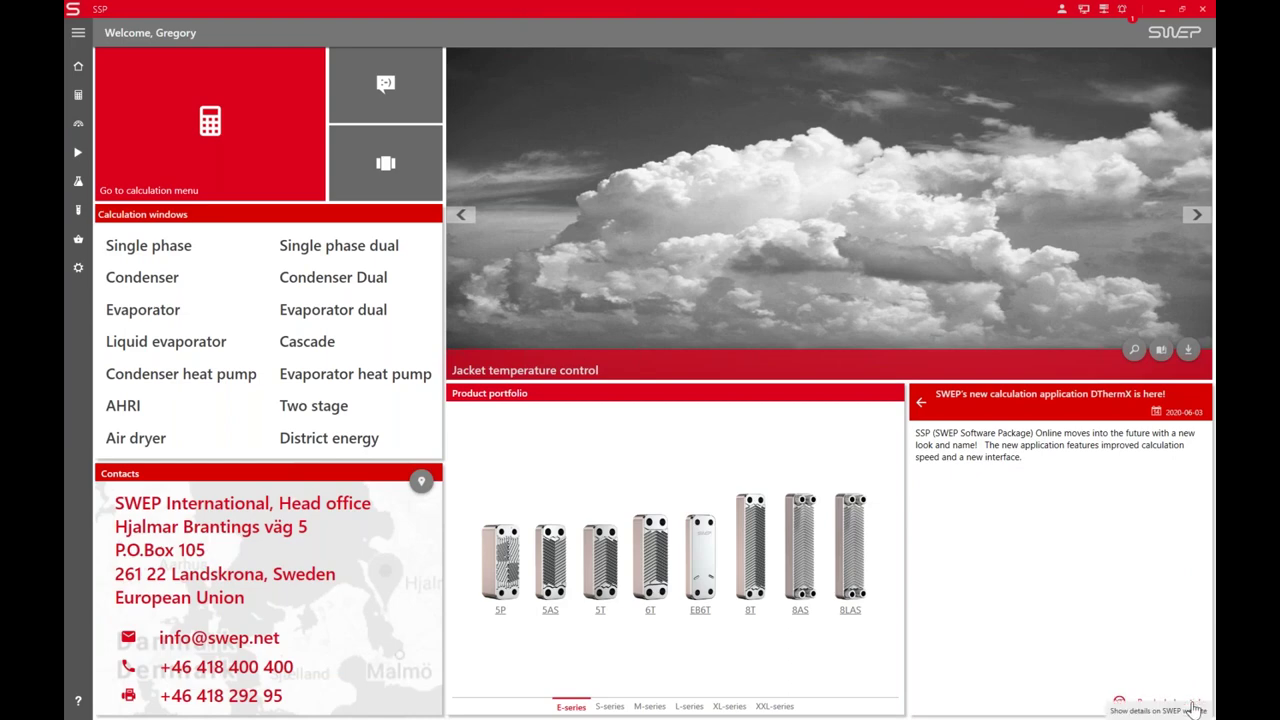
pyautogui.click(1193, 708)
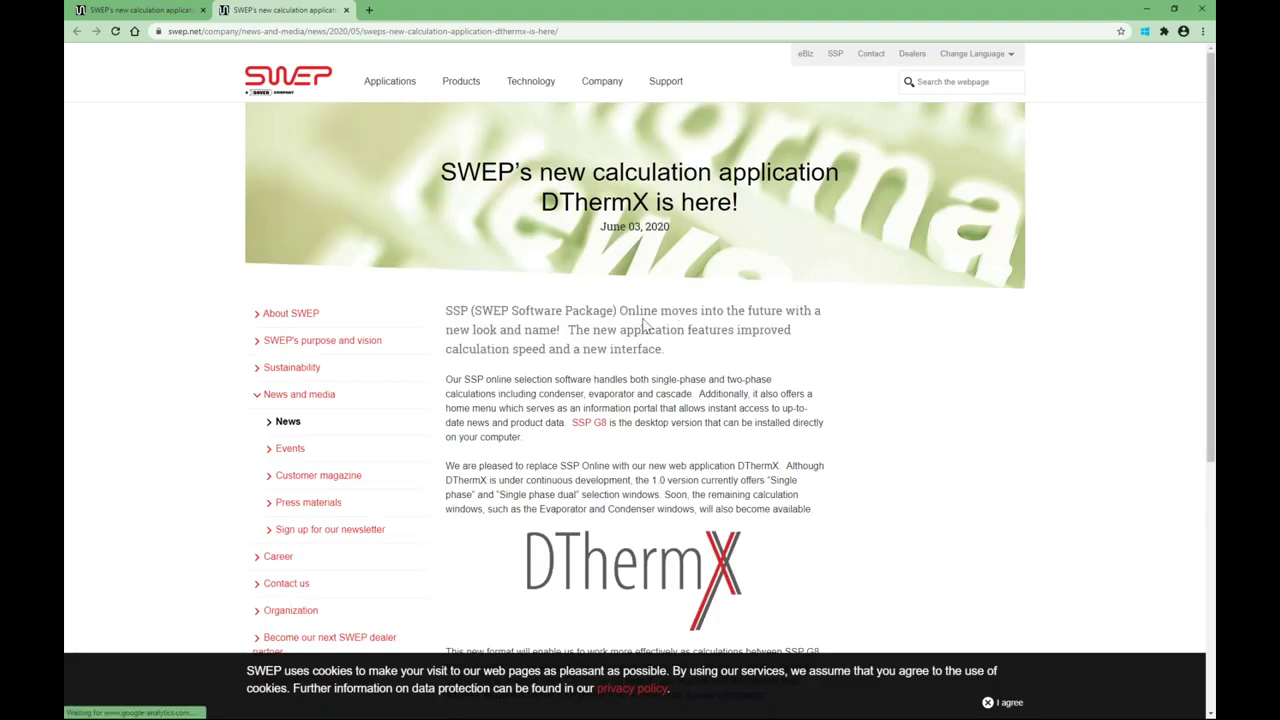
pyautogui.click(1150, 12)
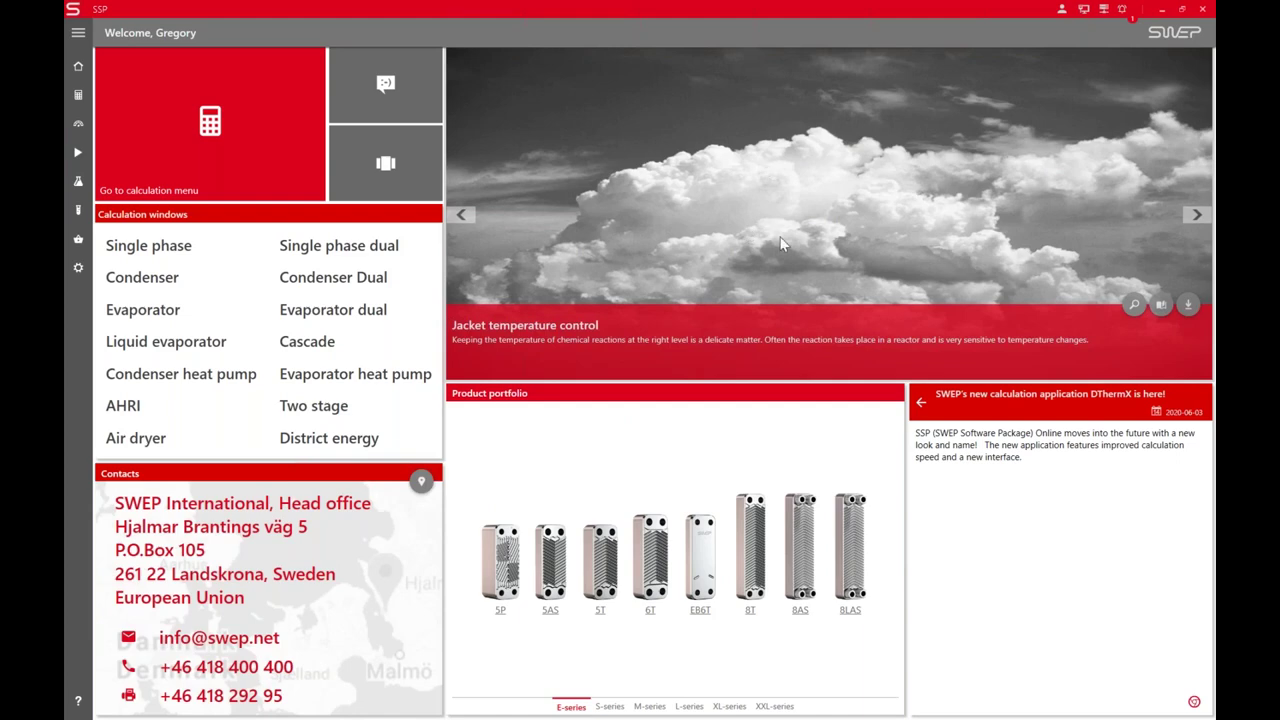
# Browse the District energy case stories and open the Tele2 Arena story
pyautogui.click(1133, 304)
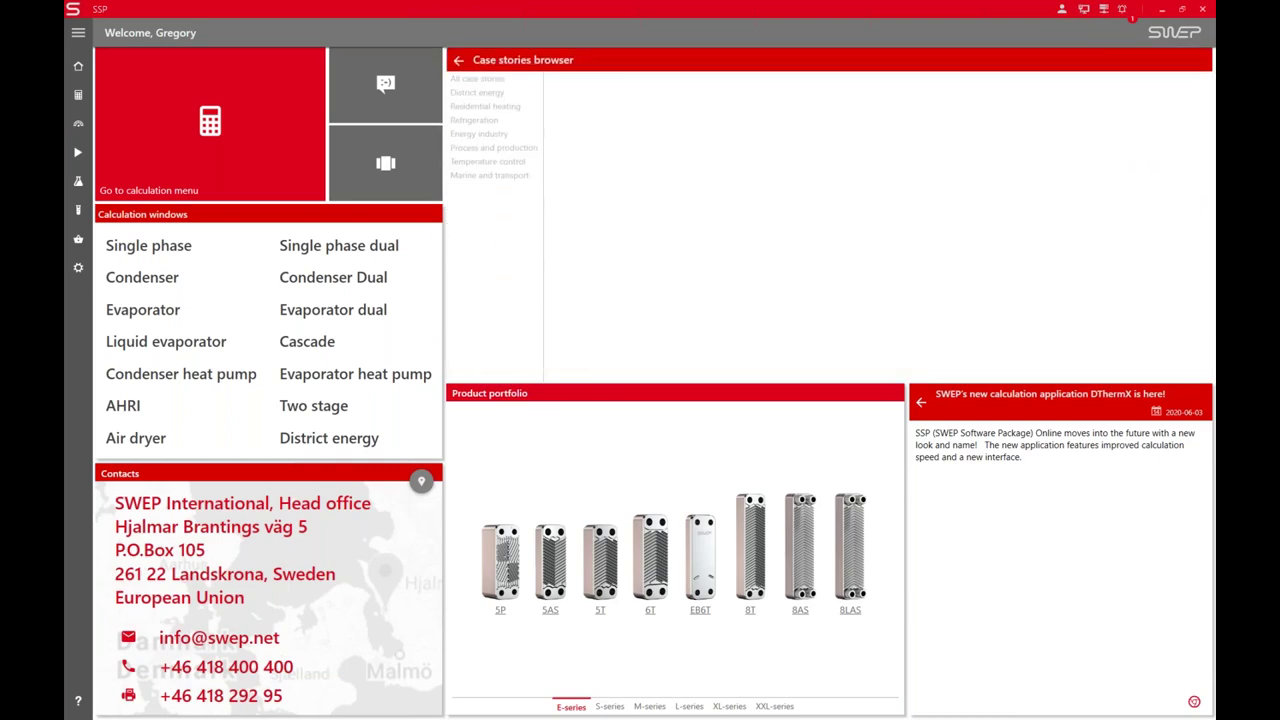
pyautogui.click(460, 61)
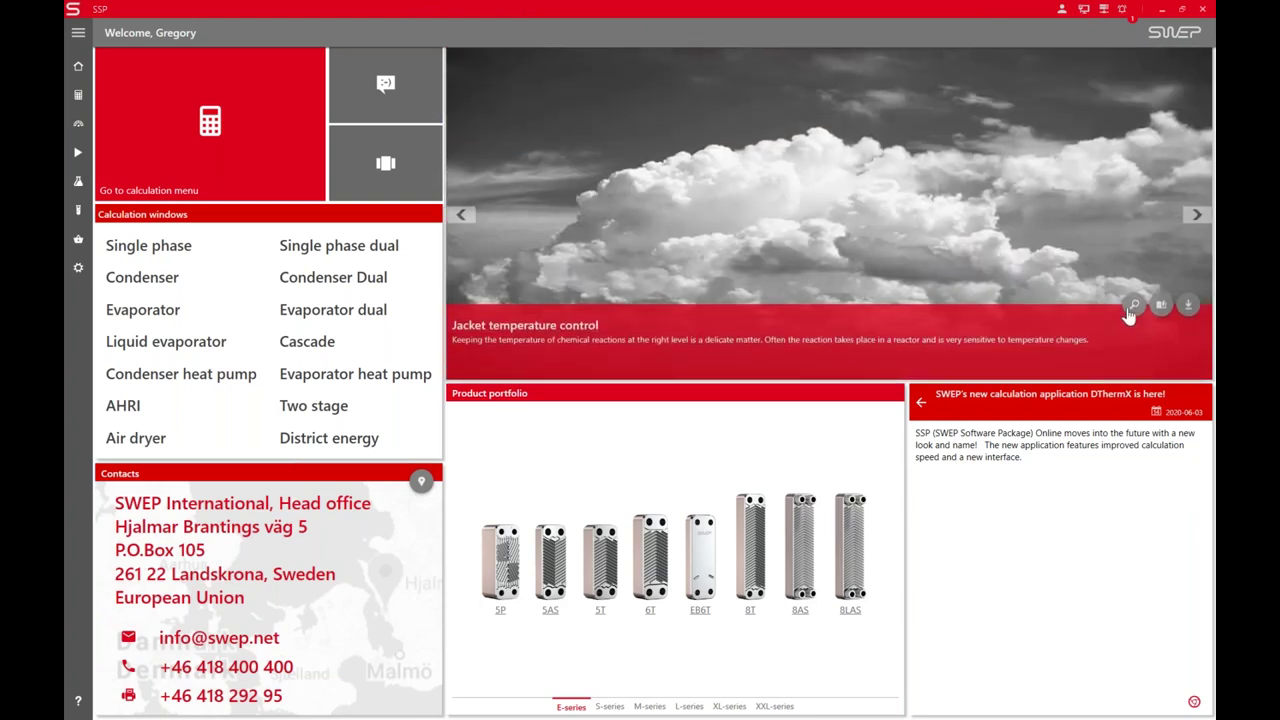
pyautogui.click(1116, 305)
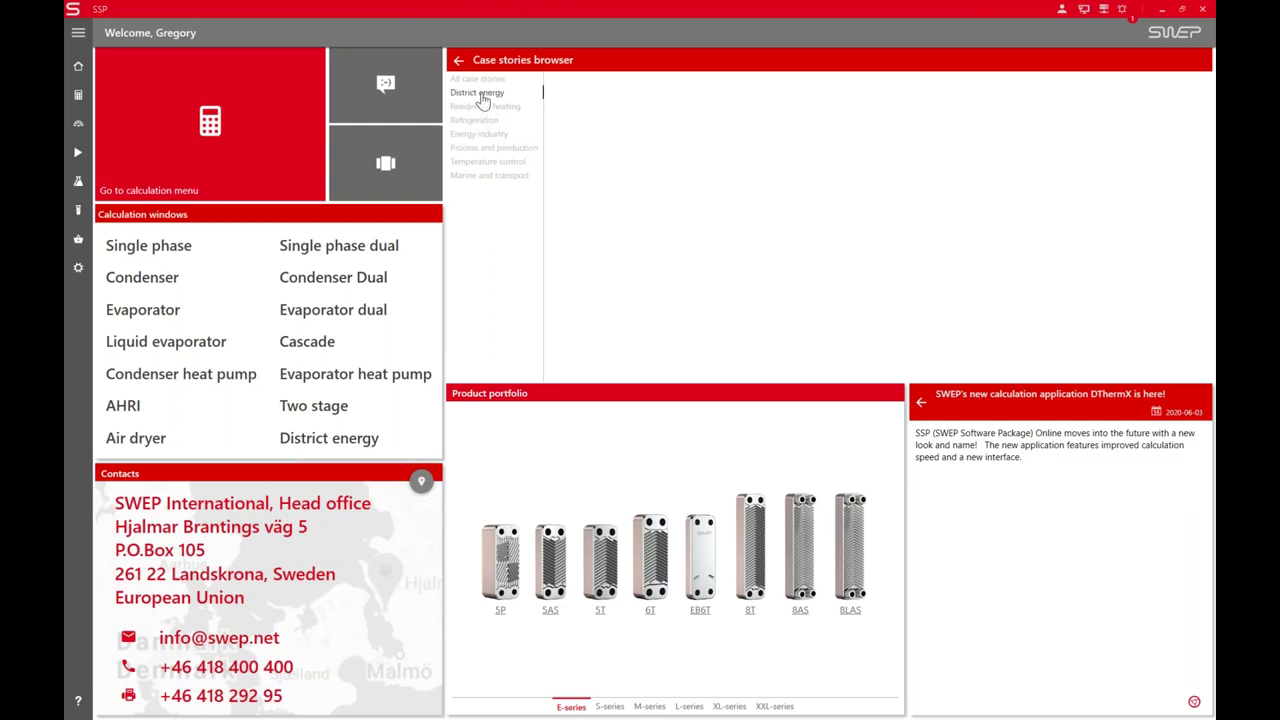
pyautogui.click(482, 95)
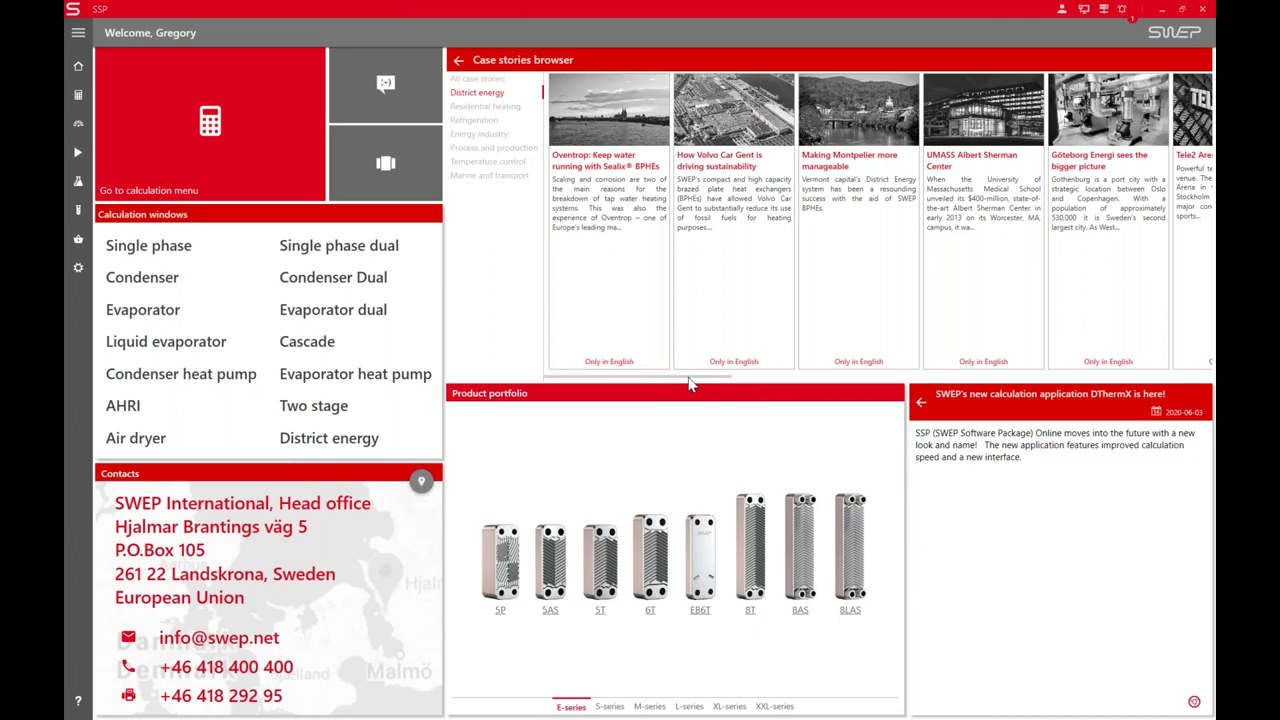
pyautogui.moveTo(688, 383); pyautogui.dragTo(830, 388)
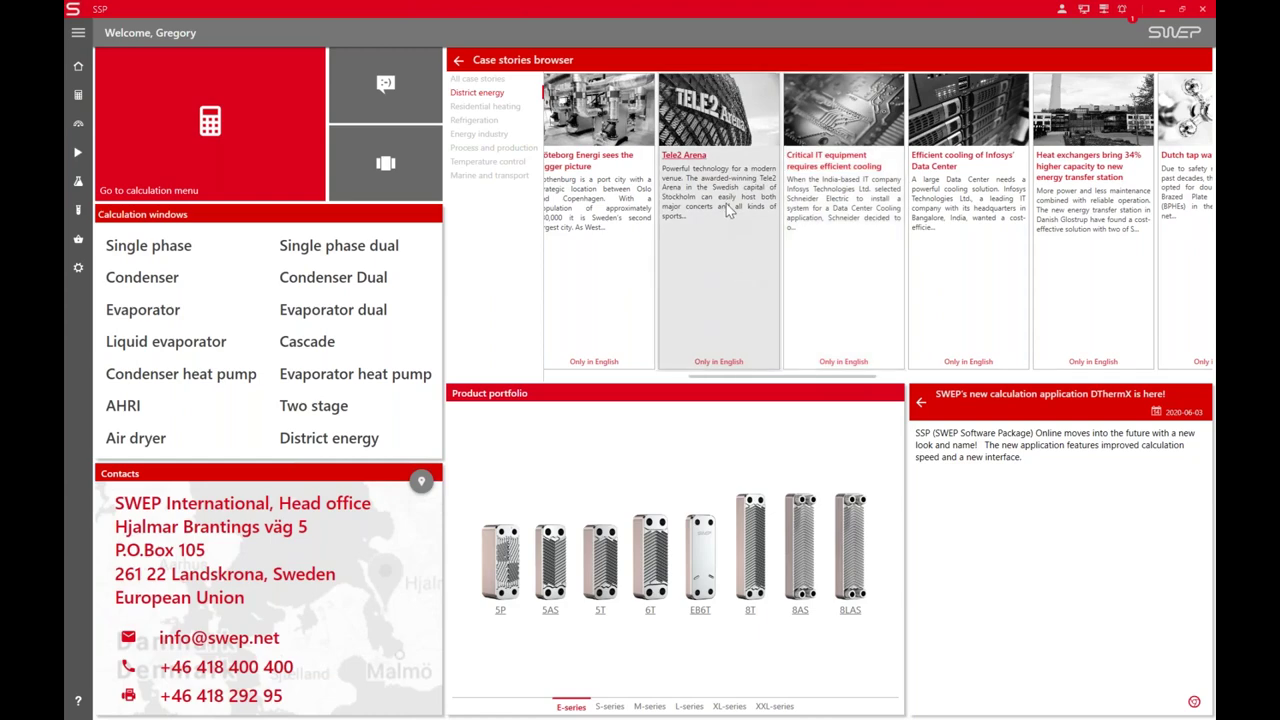
pyautogui.click(726, 203)
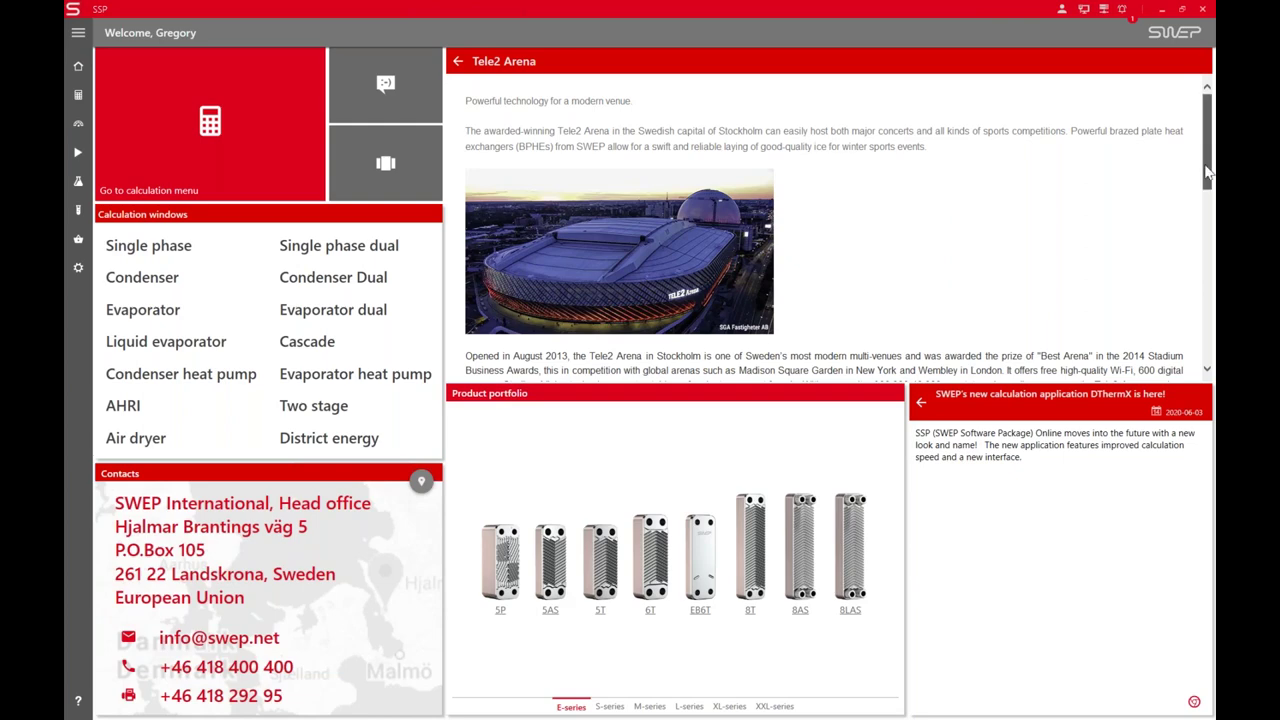
# Read through the Tele2 Arena case story and return to the case stories browser
pyautogui.moveTo(1207, 173); pyautogui.dragTo(1206, 295)
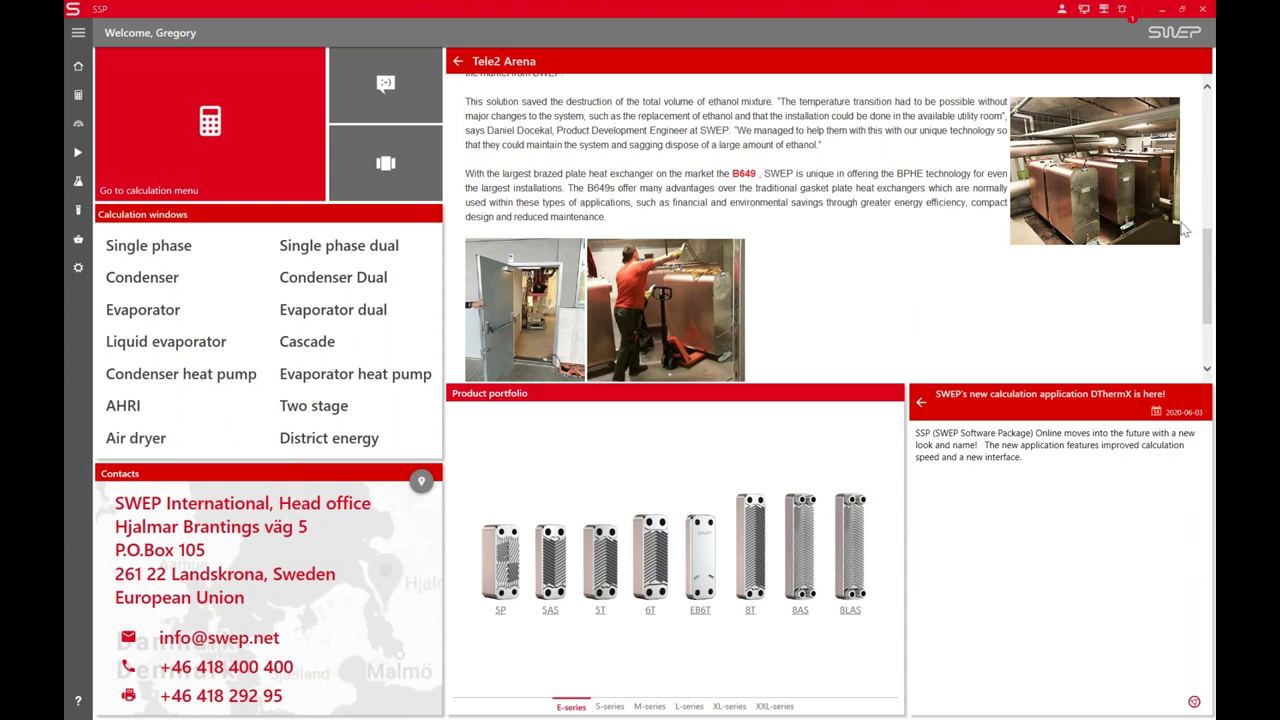
pyautogui.scroll(-1, 531, 252)
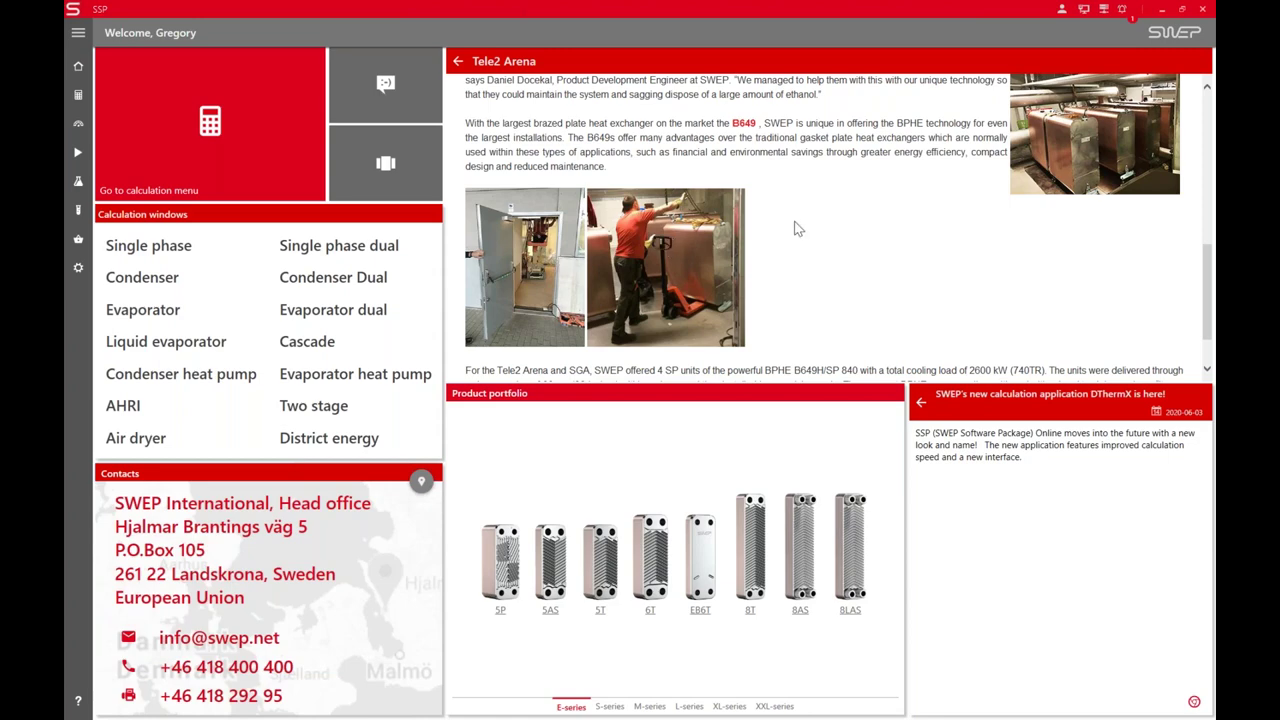
pyautogui.moveTo(1207, 272); pyautogui.dragTo(1208, 120)
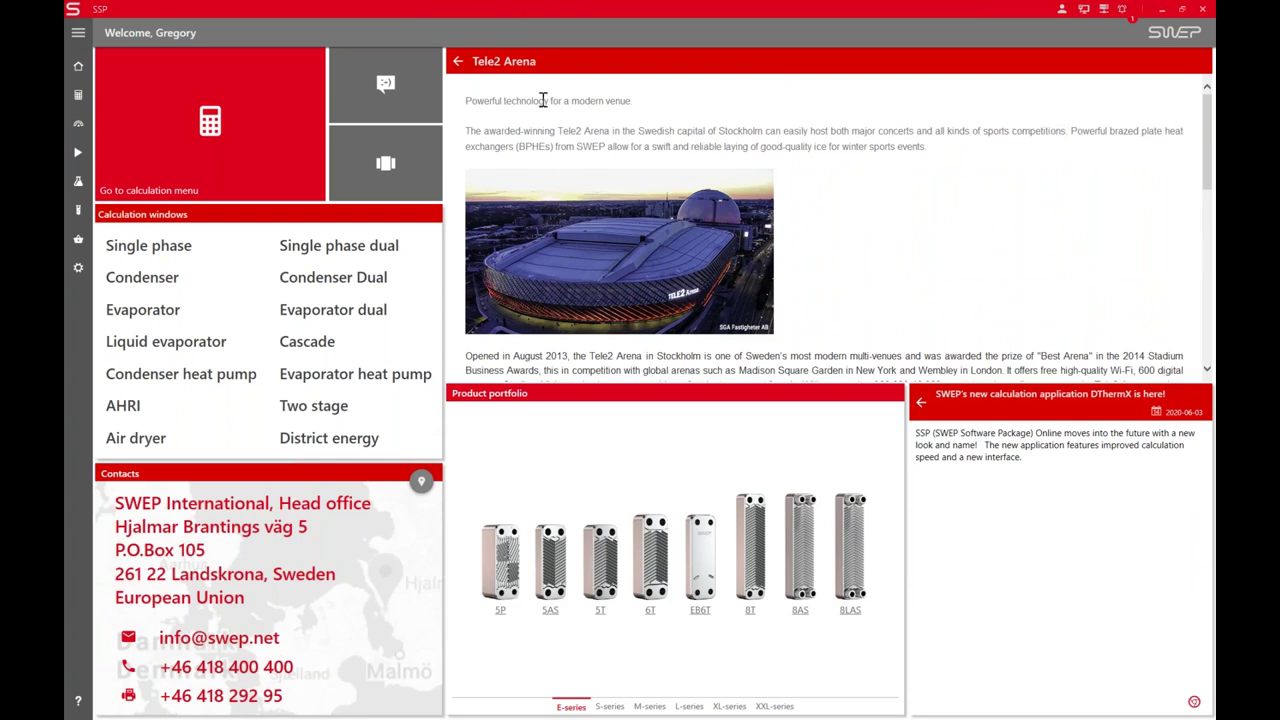
pyautogui.click(459, 63)
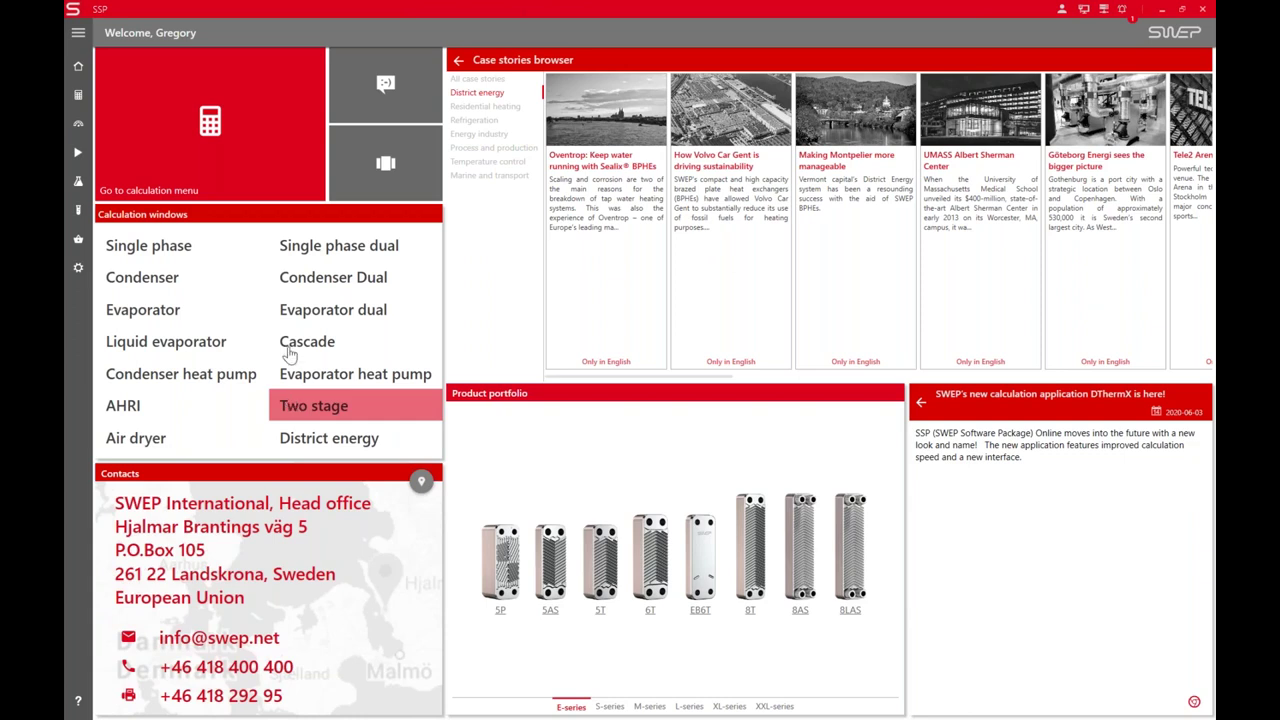
# Go to the calculation menu and show the description of the Single phase calculation
pyautogui.click(212, 140)
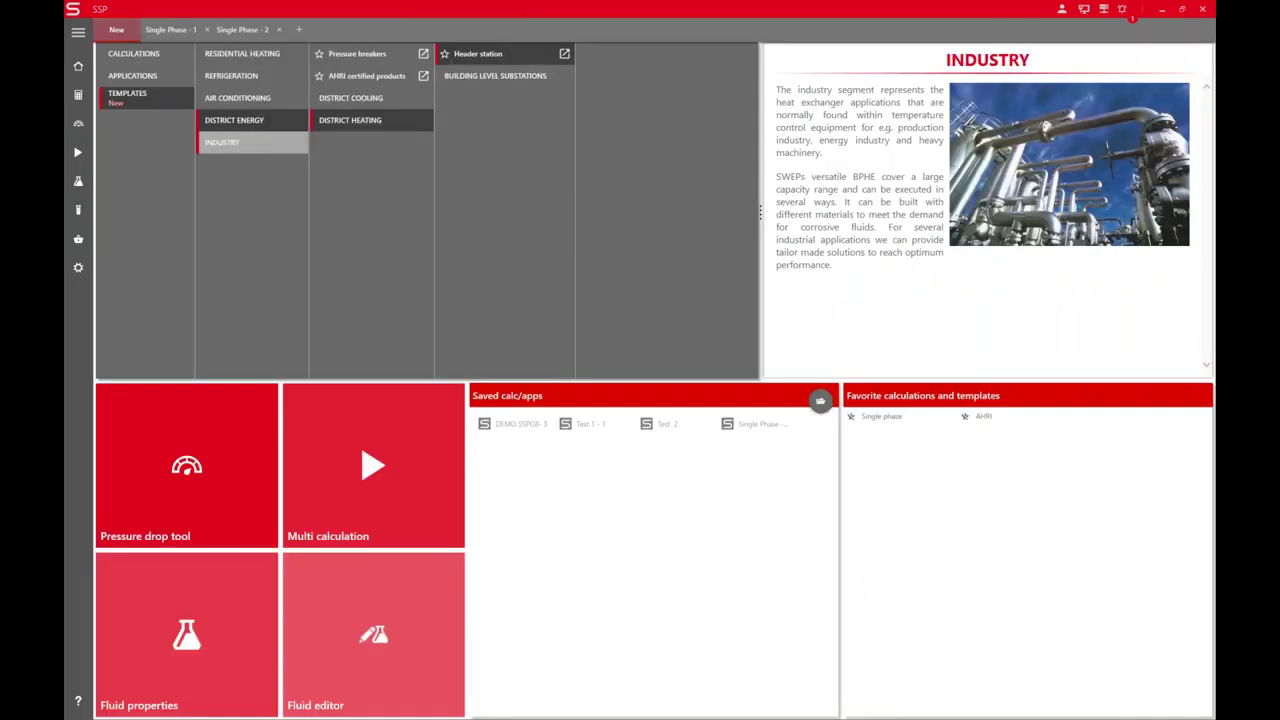
pyautogui.moveTo(134, 54)
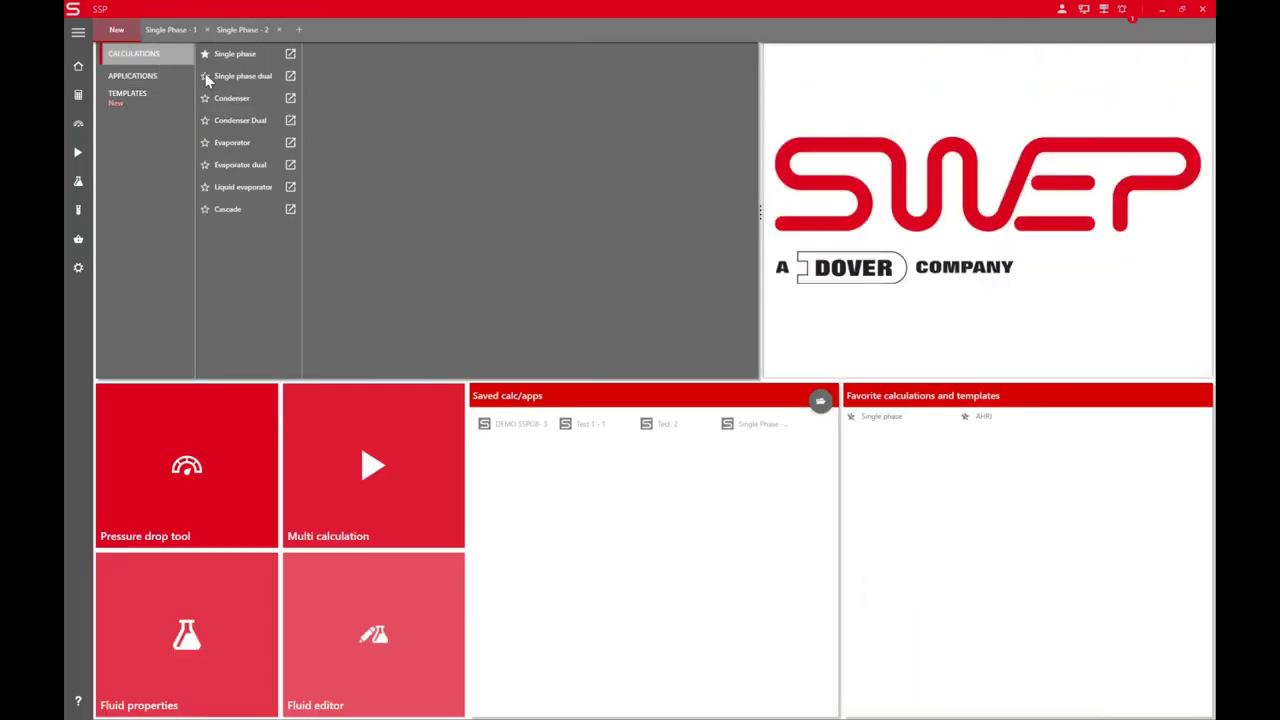
pyautogui.moveTo(233, 50)
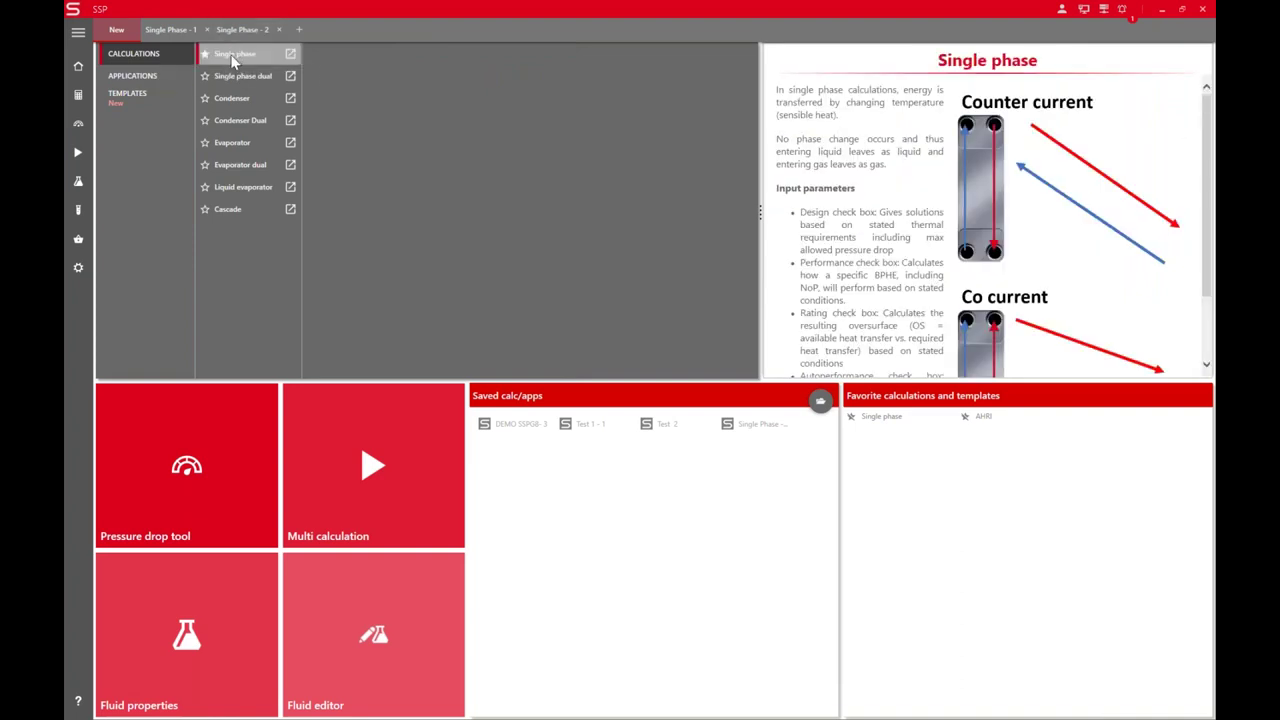
# Preview the dual and condenser calculation descriptions, and read through the Single phase description with its counter current and co current diagrams
pyautogui.moveTo(240, 76)
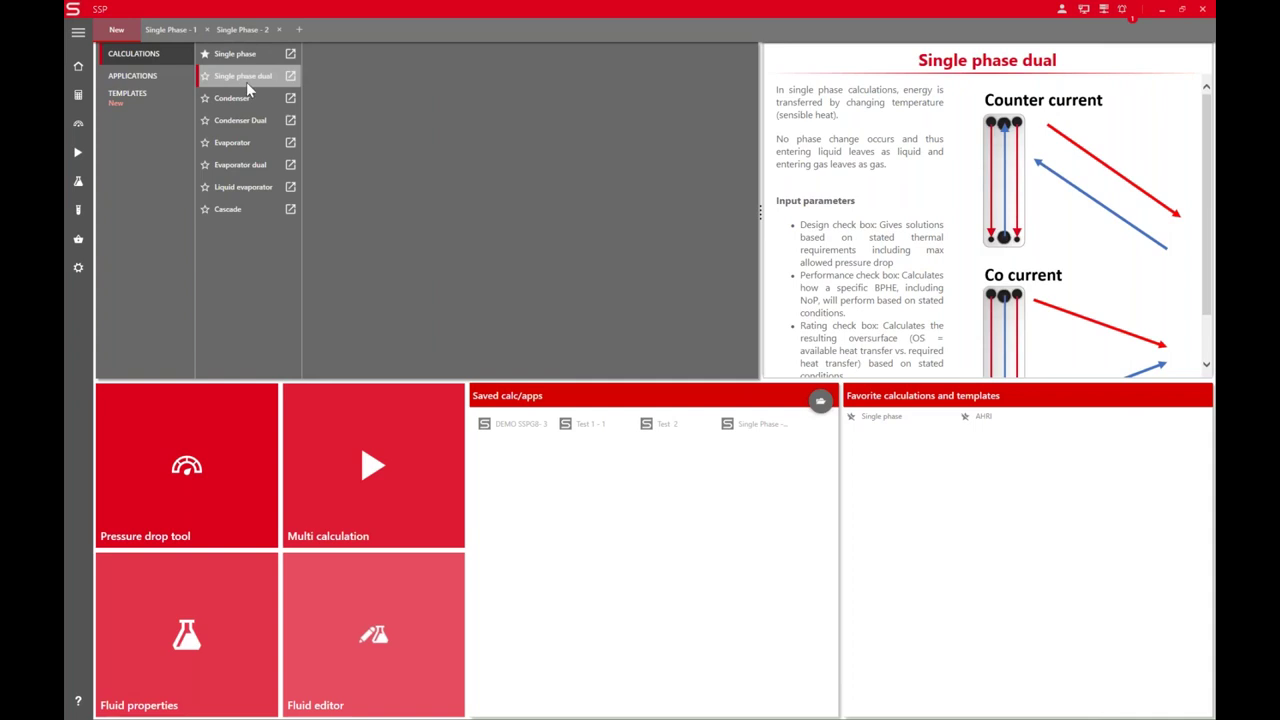
pyautogui.moveTo(248, 101)
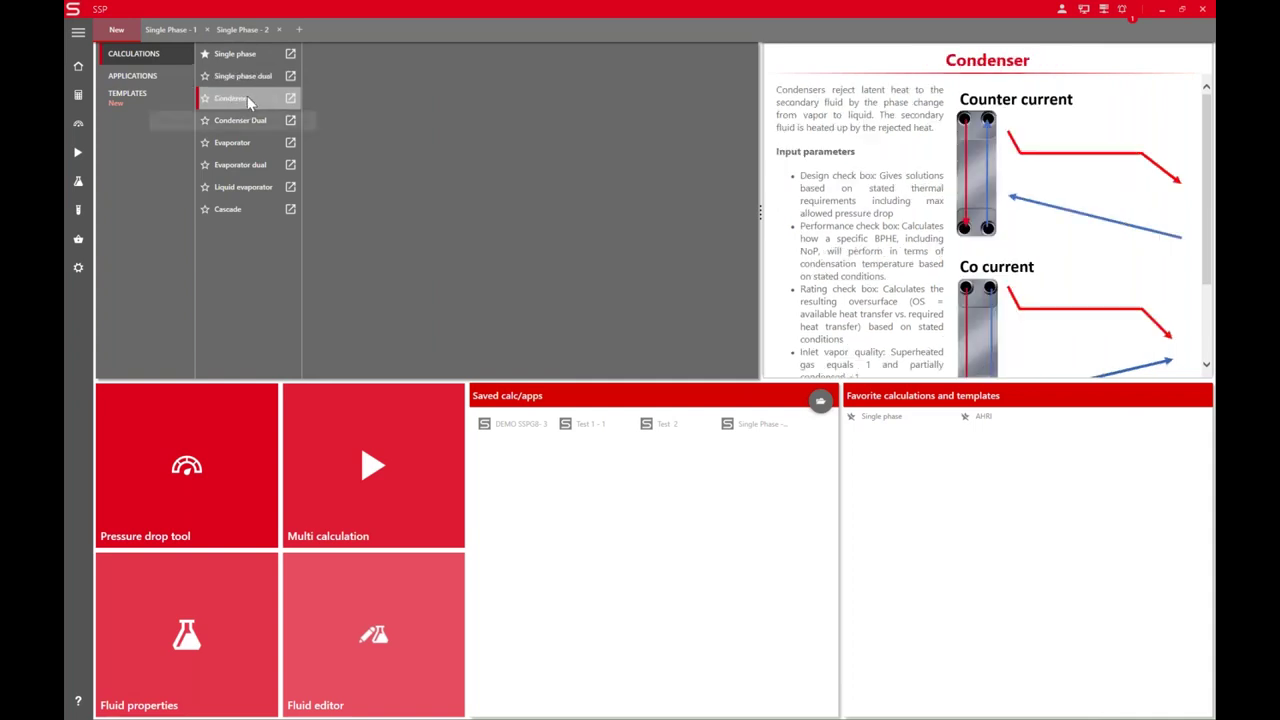
pyautogui.moveTo(250, 196)
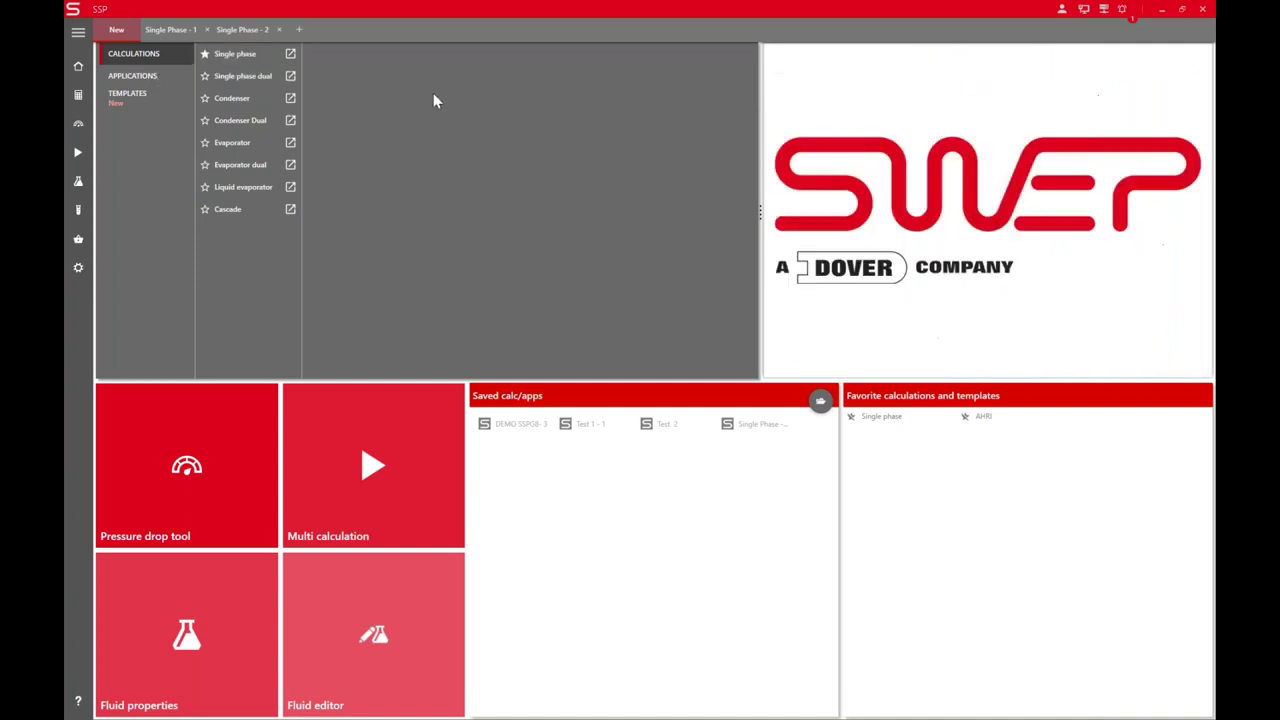
pyautogui.click(261, 53)
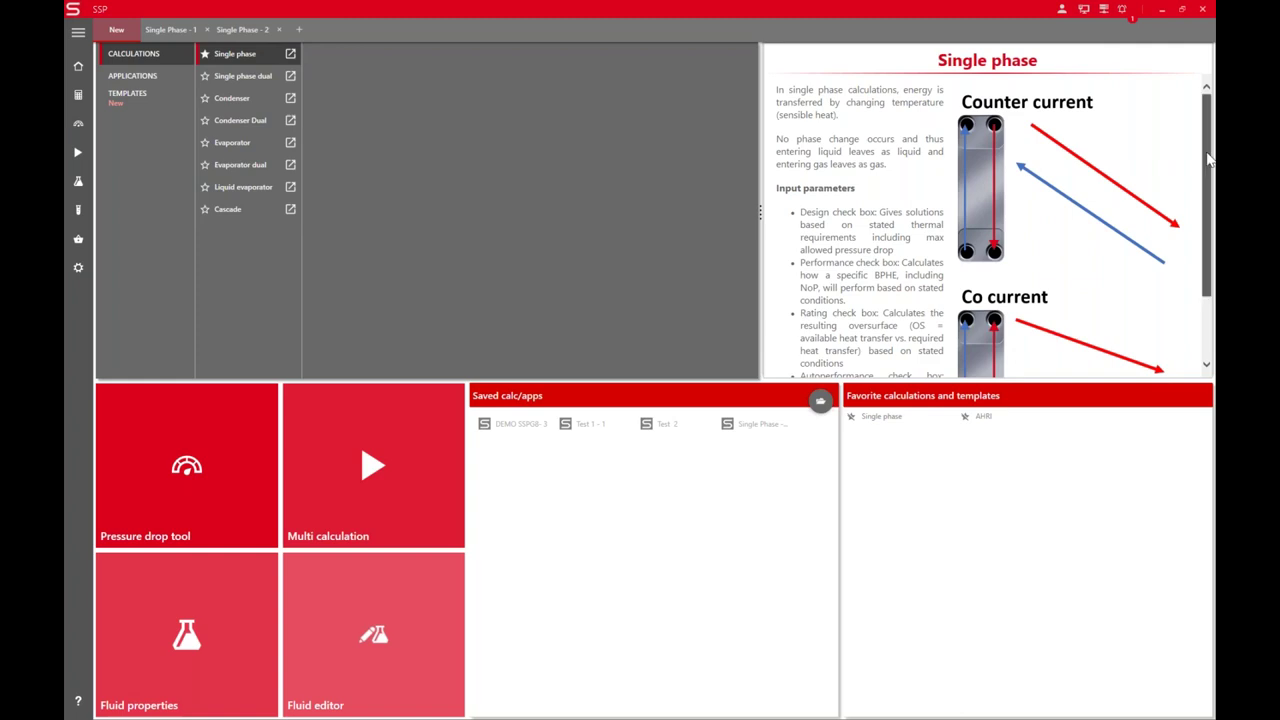
pyautogui.moveTo(1210, 157)
pyautogui.mouseDown()
pyautogui.moveTo(1208, 220)
pyautogui.moveTo(1207, 178)
pyautogui.mouseUp()
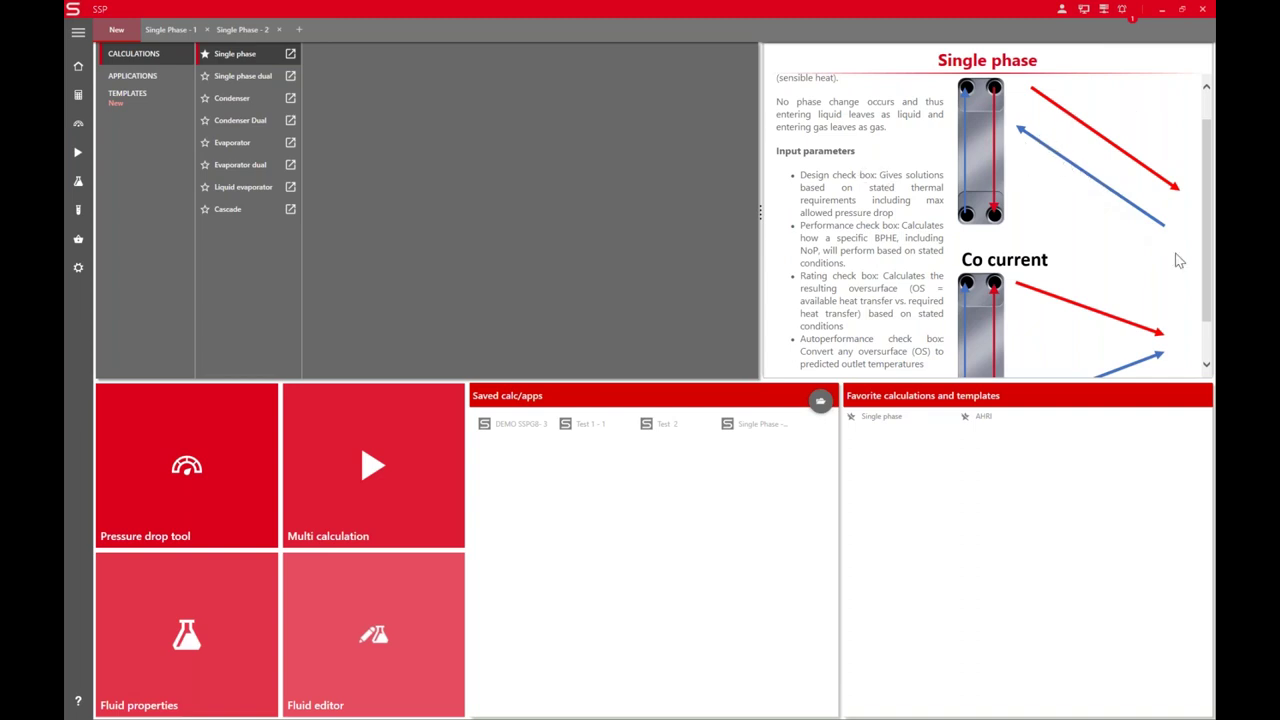
pyautogui.scroll(1, 1208, 210)
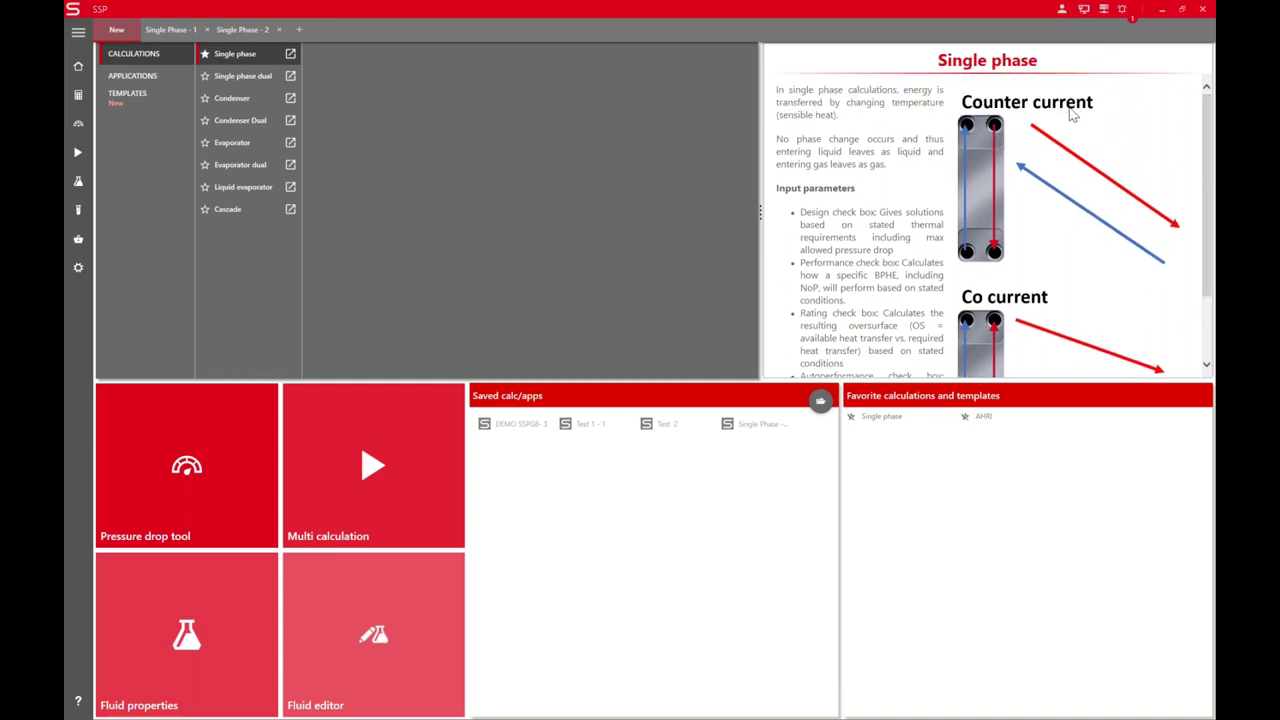
pyautogui.moveTo(1210, 135); pyautogui.dragTo(1209, 206)
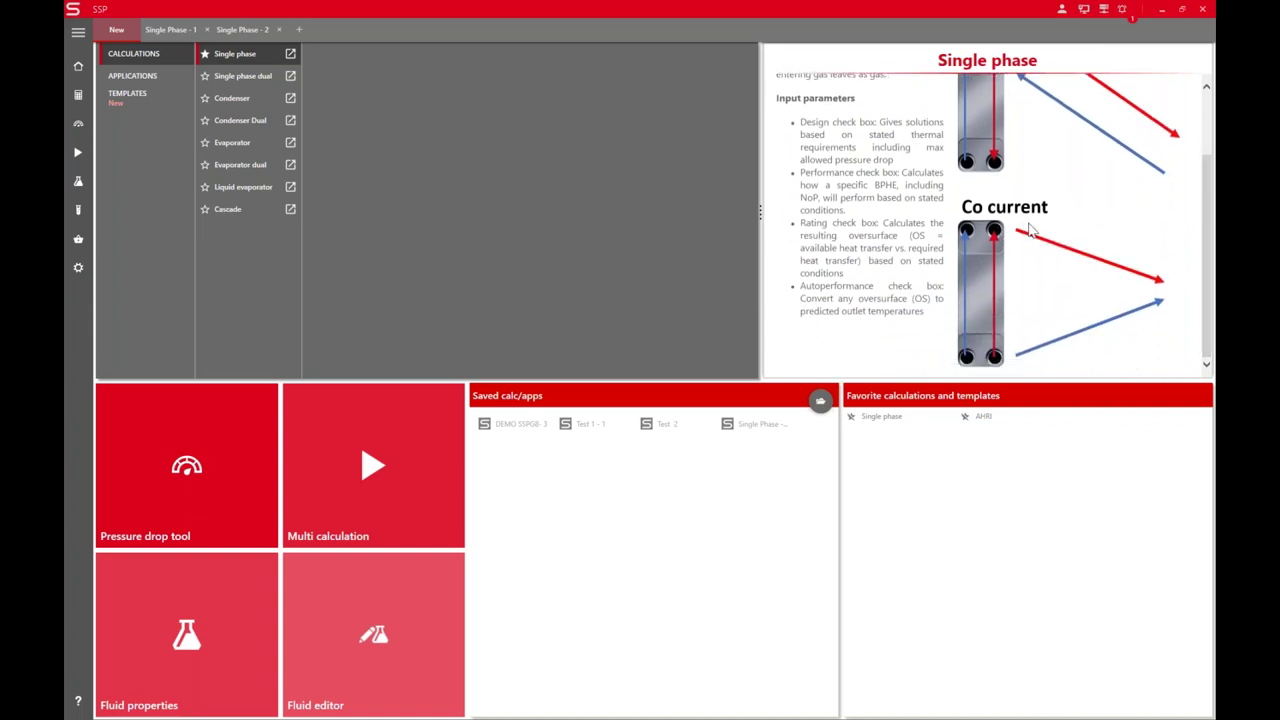
# Show the descriptions of the Single phase dual, Condenser, Condenser Dual and Evaporator calculations
pyautogui.click(248, 76)
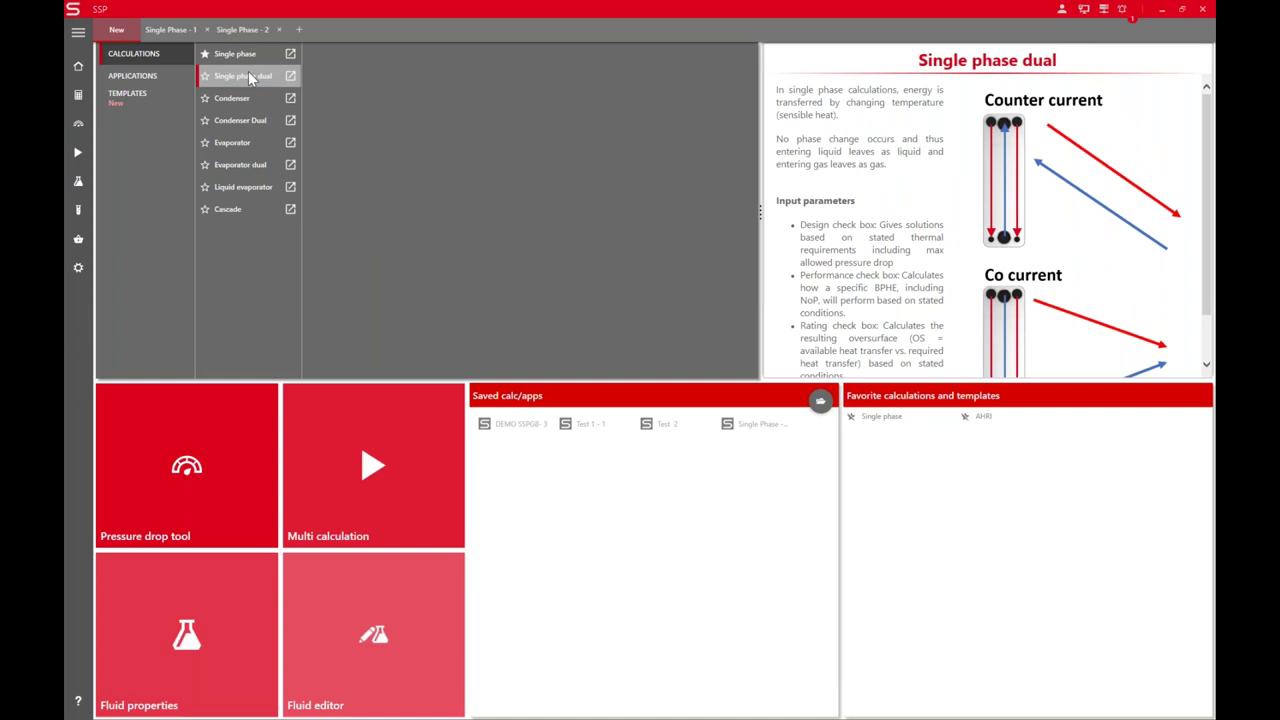
pyautogui.click(244, 101)
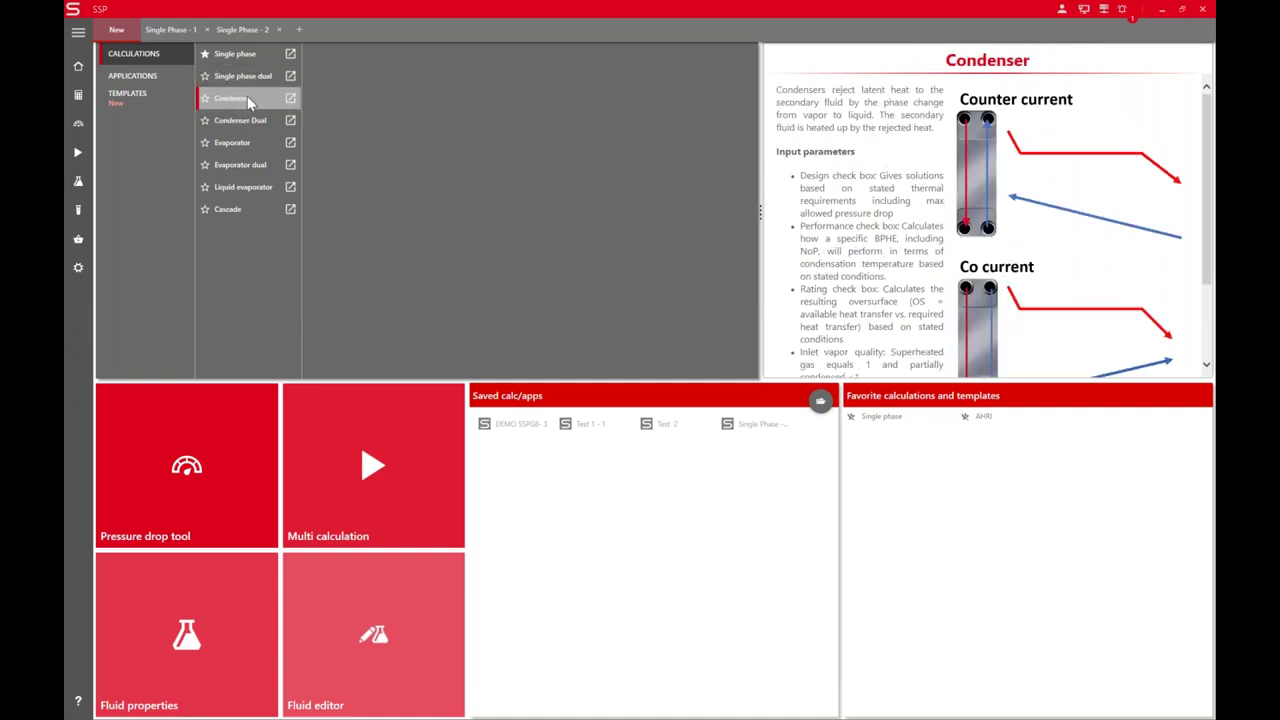
pyautogui.click(240, 121)
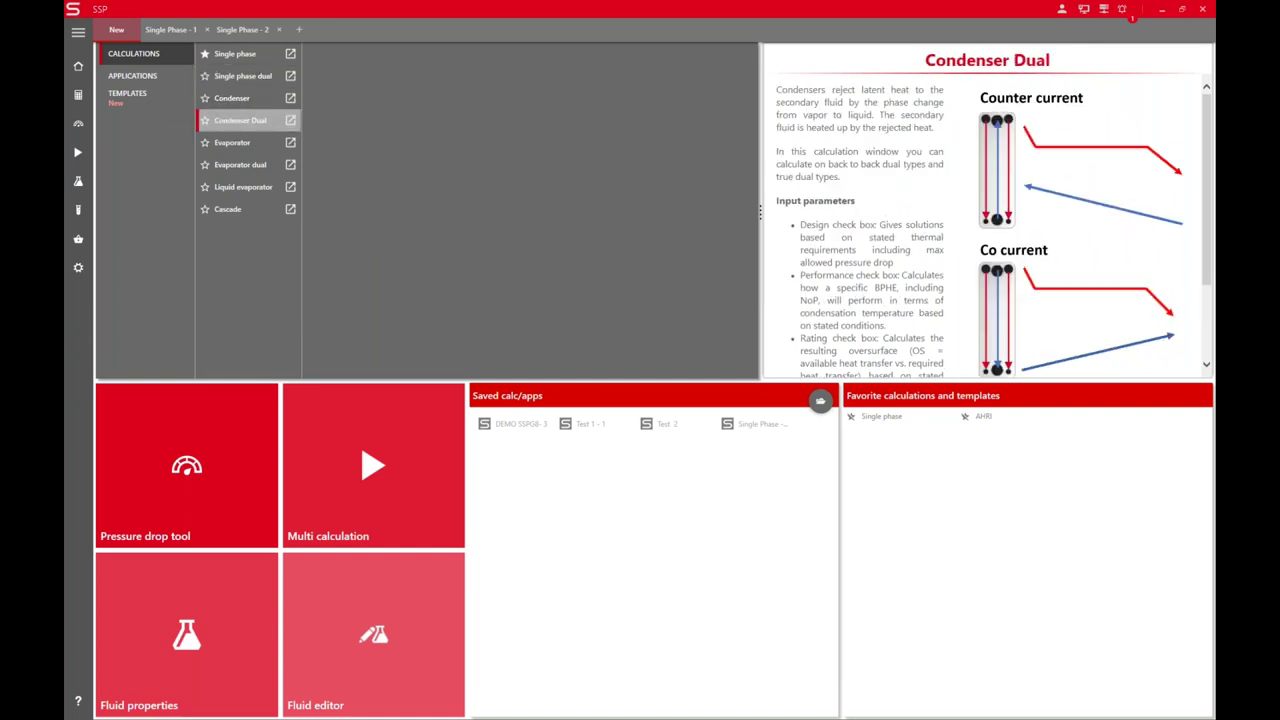
pyautogui.moveTo(240, 142)
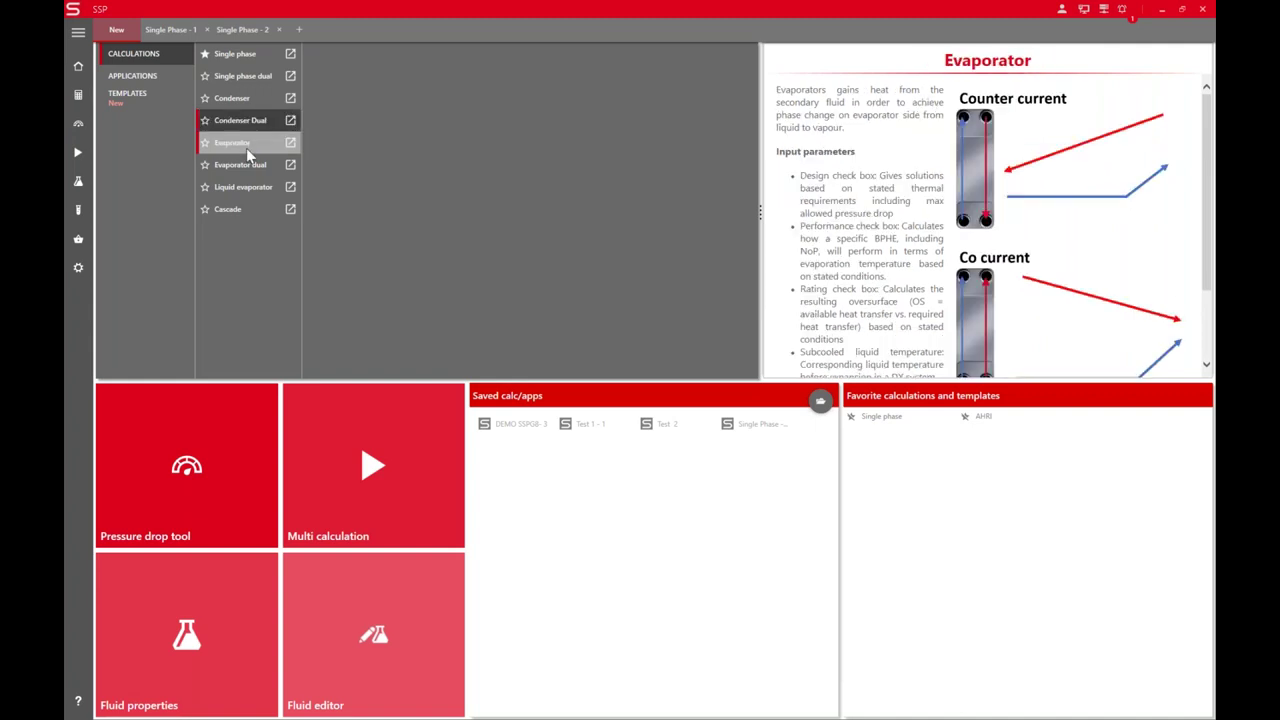
# List the application calculations and view the descriptions of the Condenser heat pump and Evaporator heat pump
pyautogui.click(147, 75)
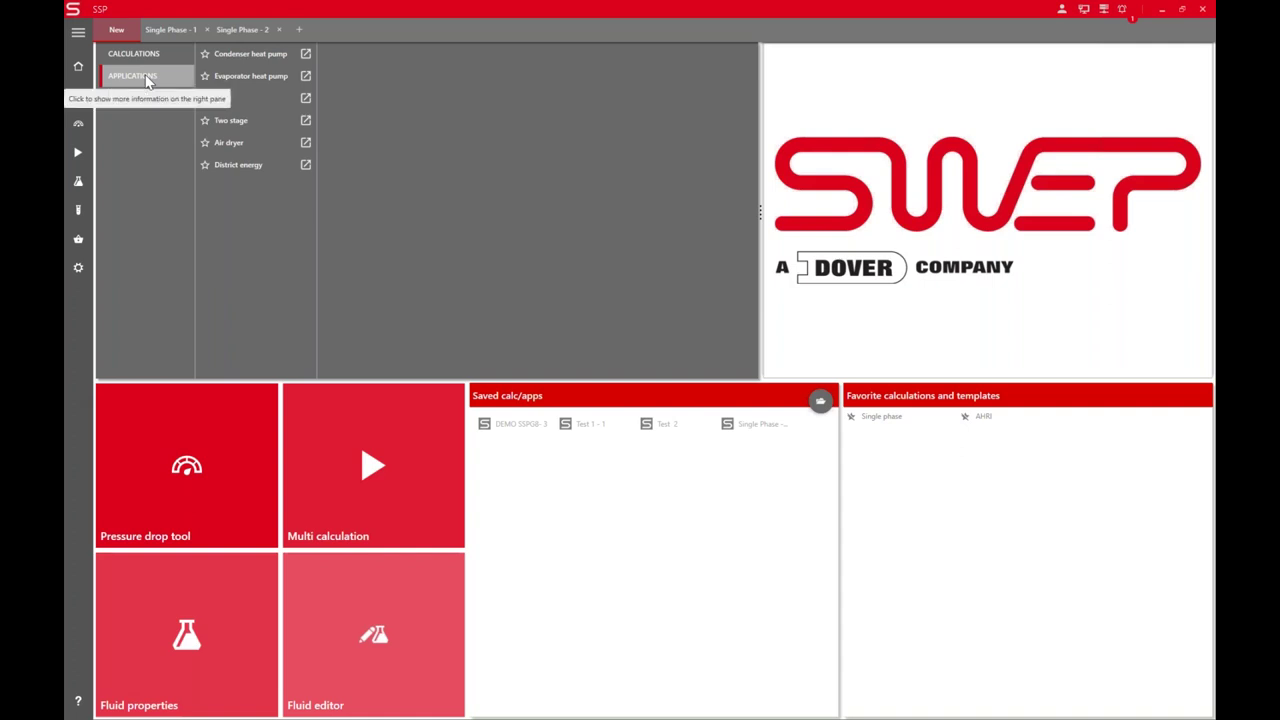
pyautogui.click(281, 53)
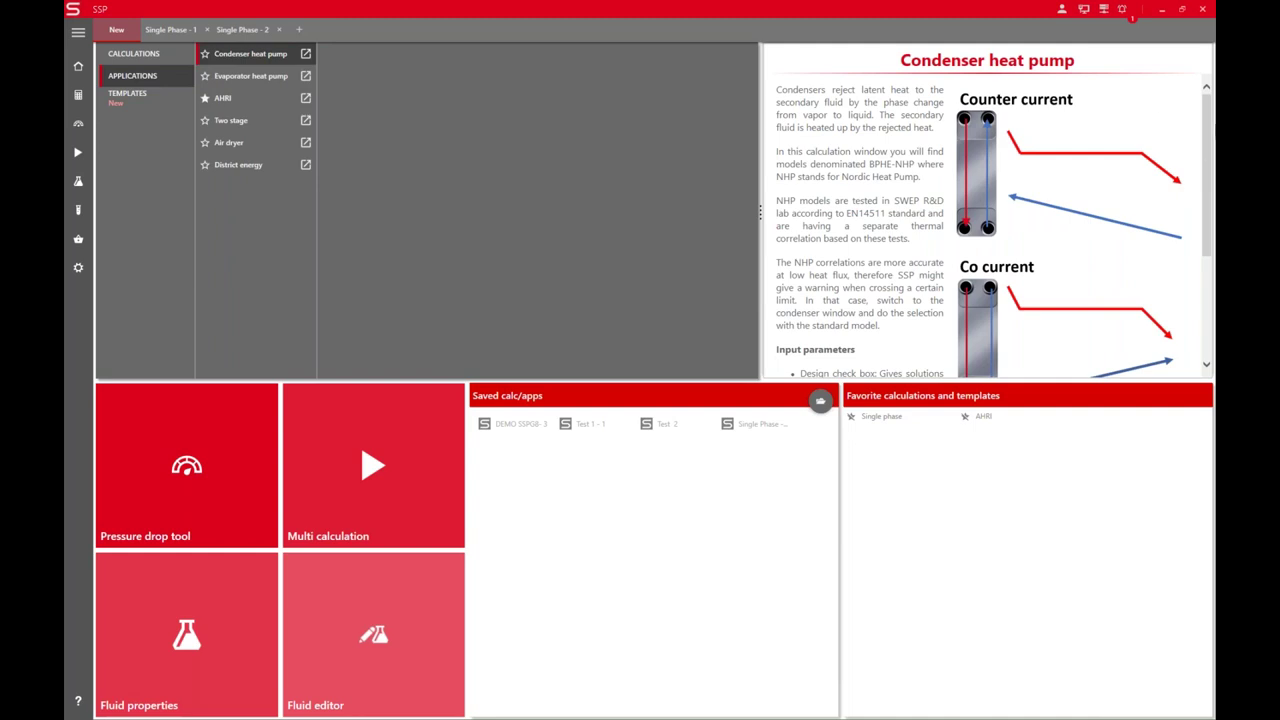
pyautogui.click(223, 70)
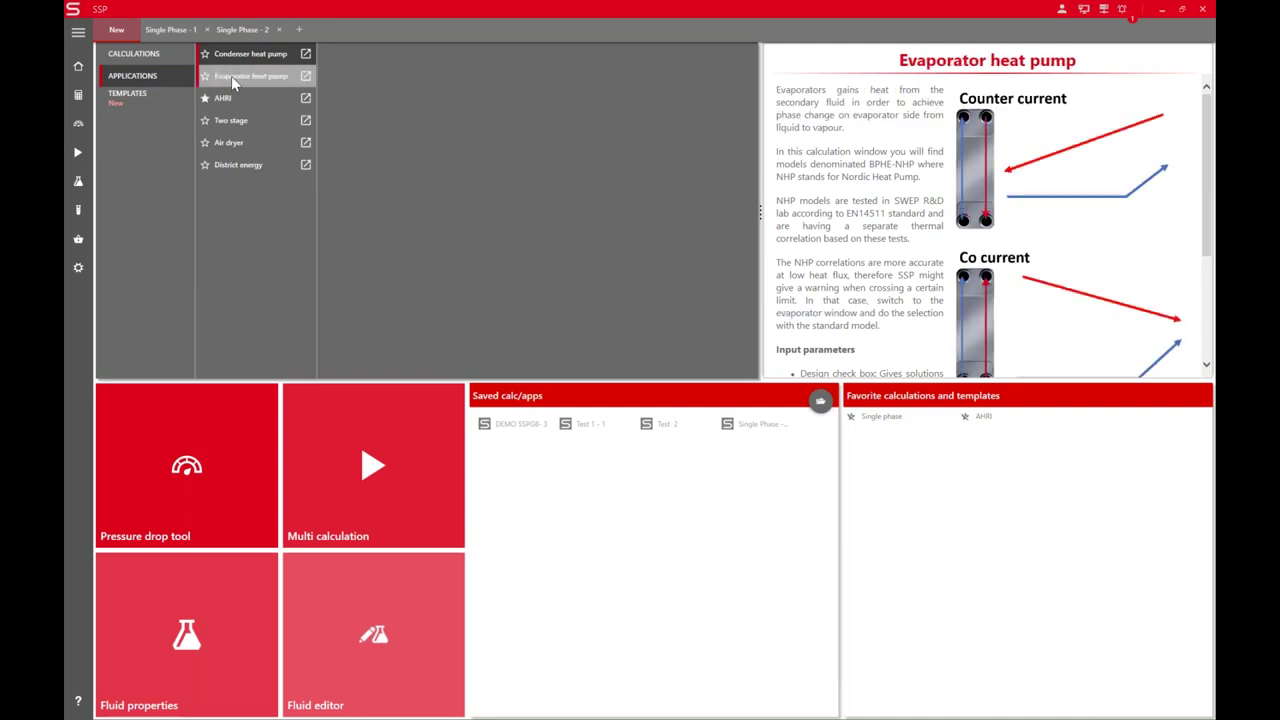
pyautogui.click(231, 121)
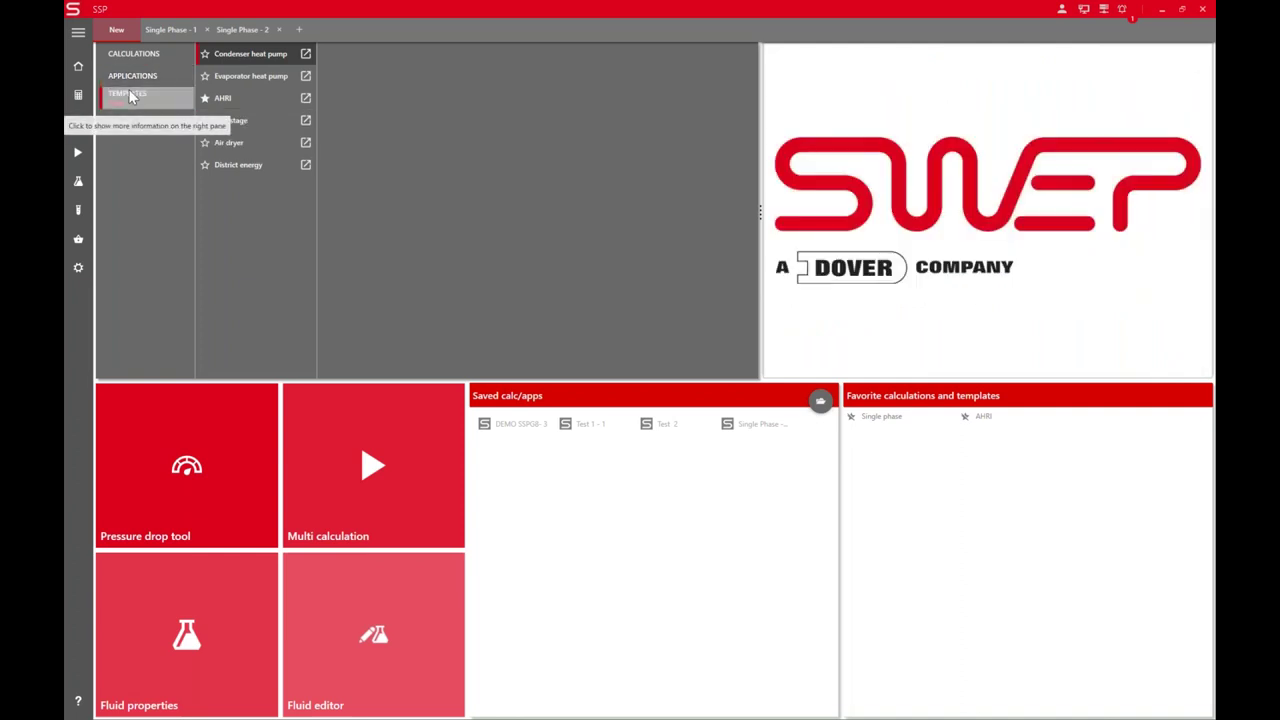
# Browse the templates to the District heating group under District energy and open the Header station template as a calculation
pyautogui.click(128, 94)
pyautogui.click(225, 75)
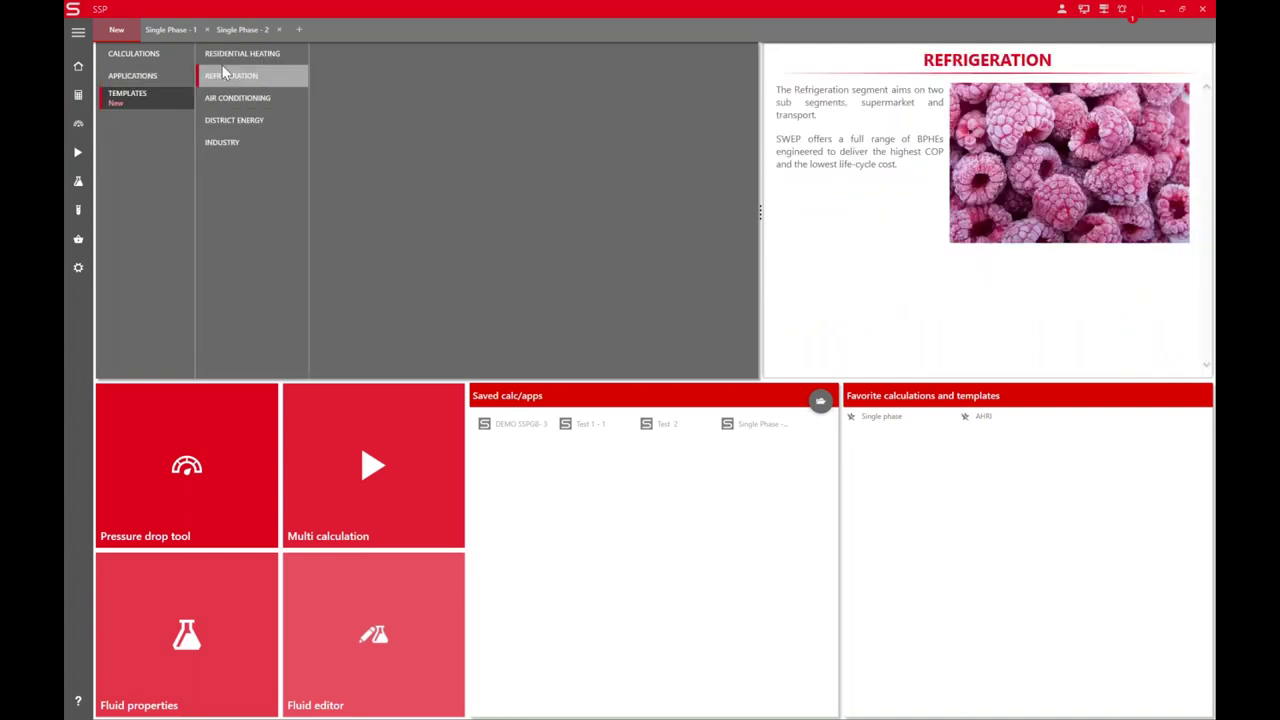
pyautogui.click(226, 119)
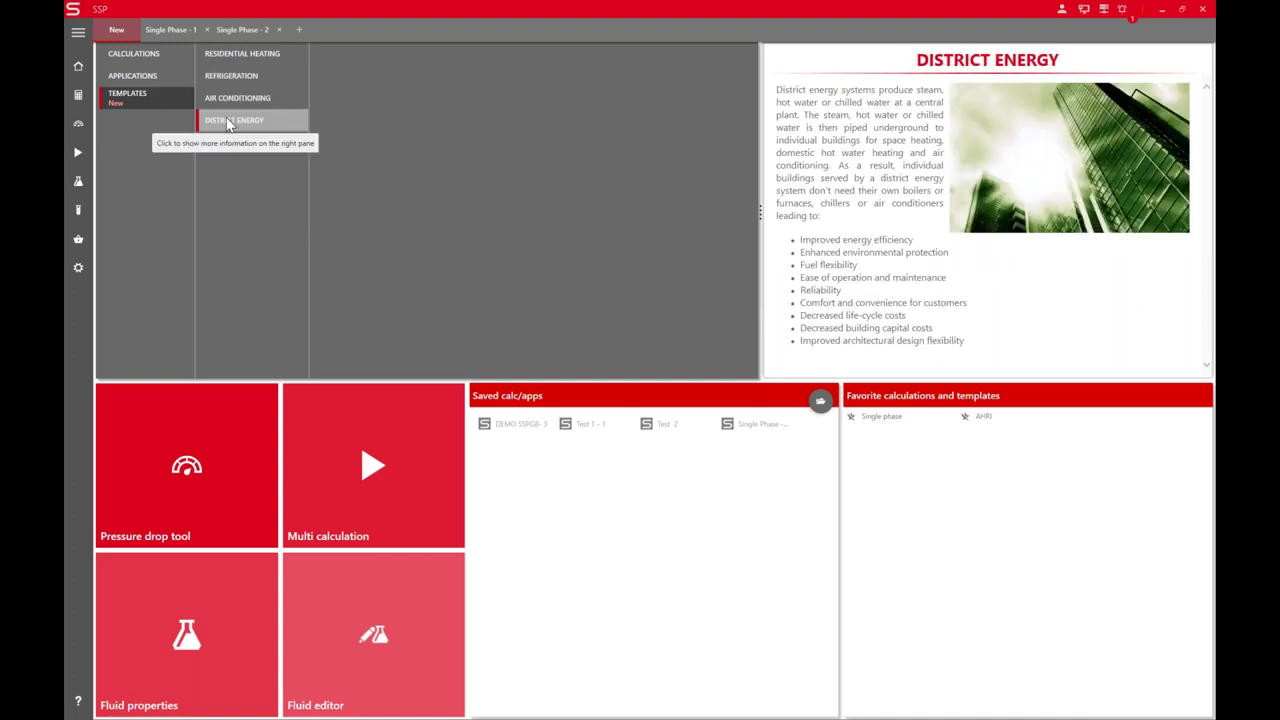
pyautogui.click(228, 121)
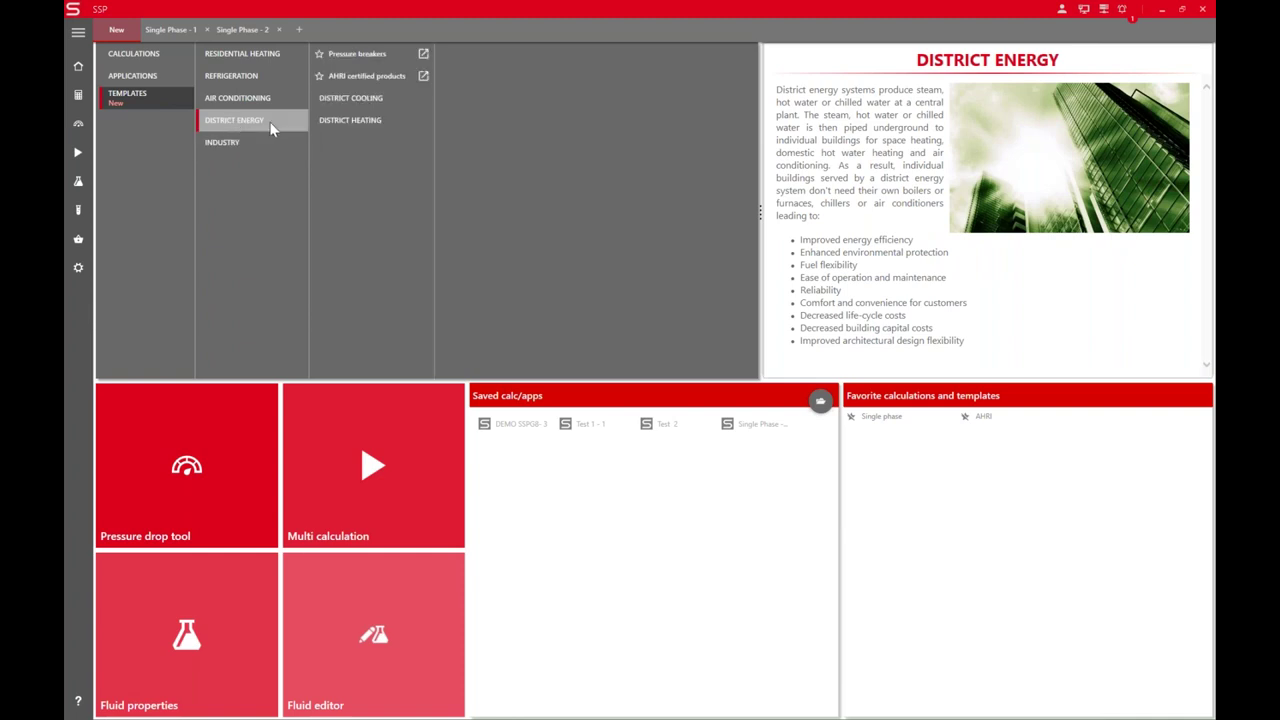
pyautogui.click(341, 121)
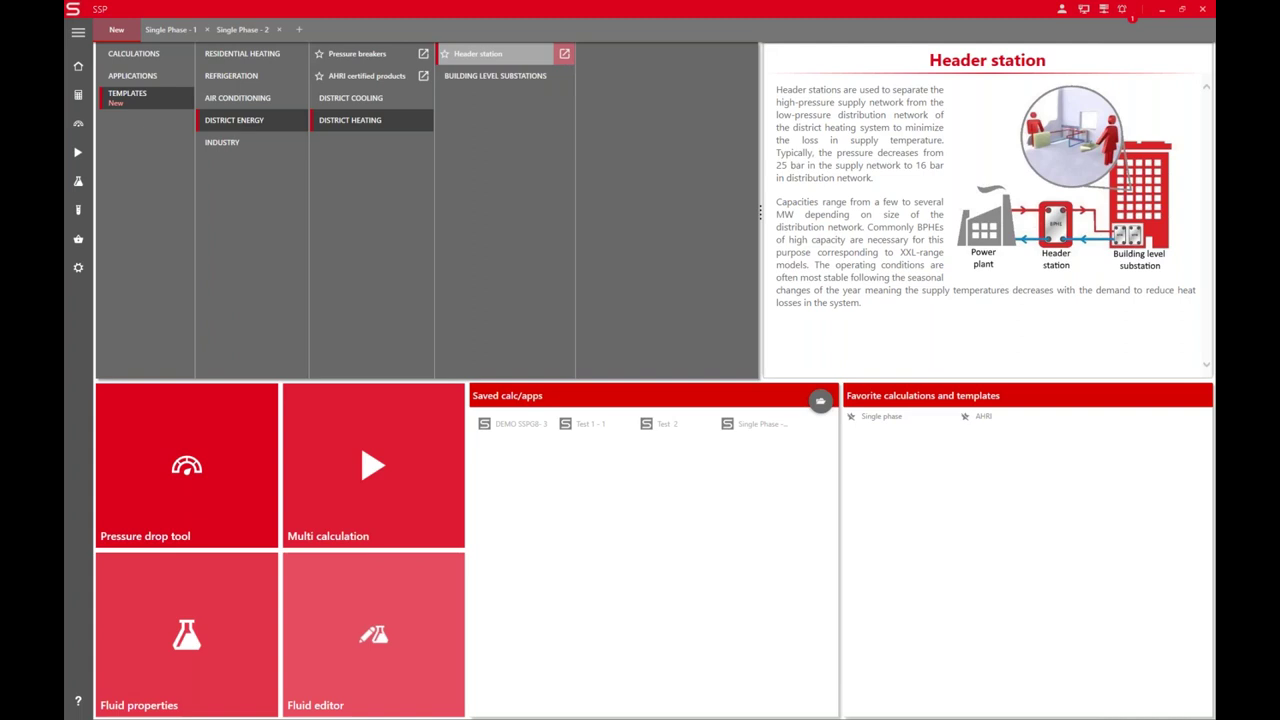
pyautogui.click(564, 53)
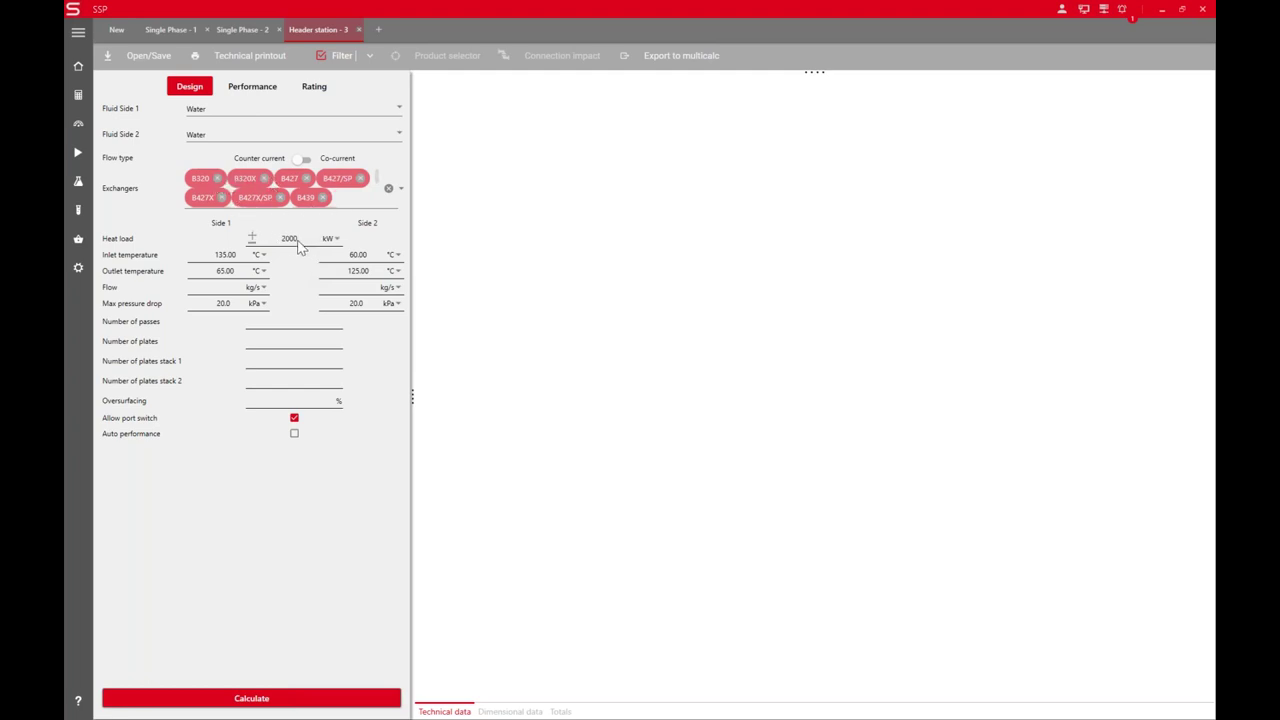
# Close the Header station calculation and both open Single Phase calculations
pyautogui.click(359, 30)
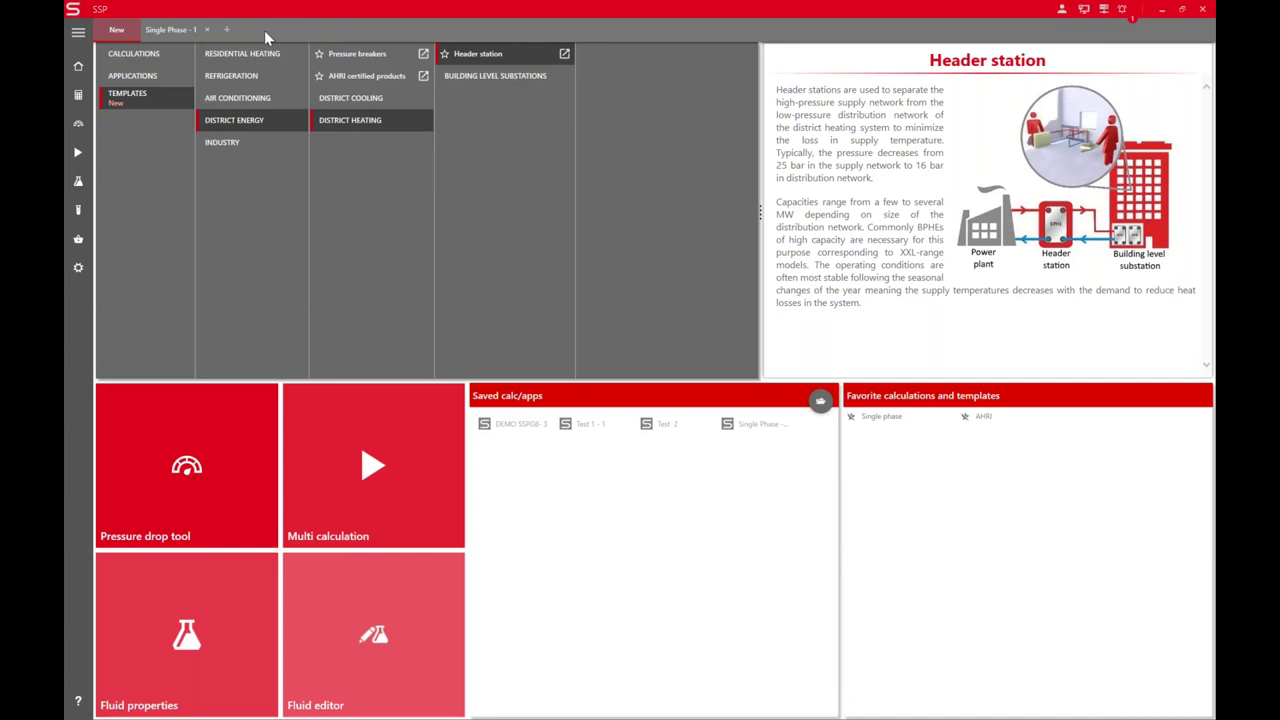
pyautogui.click(279, 30)
pyautogui.click(207, 30)
# Open a Single phase calculation from the home screen, set its heat load to 50 kW and calculate
pyautogui.click(77, 68)
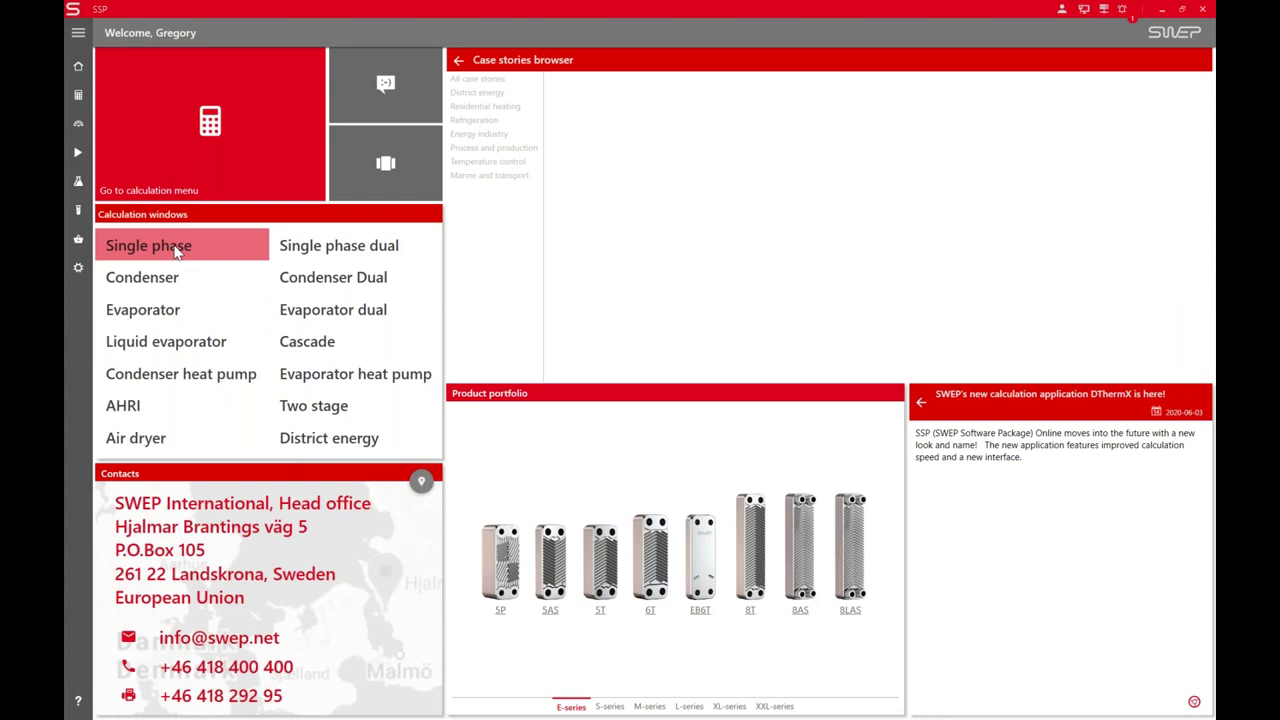
pyautogui.click(176, 250)
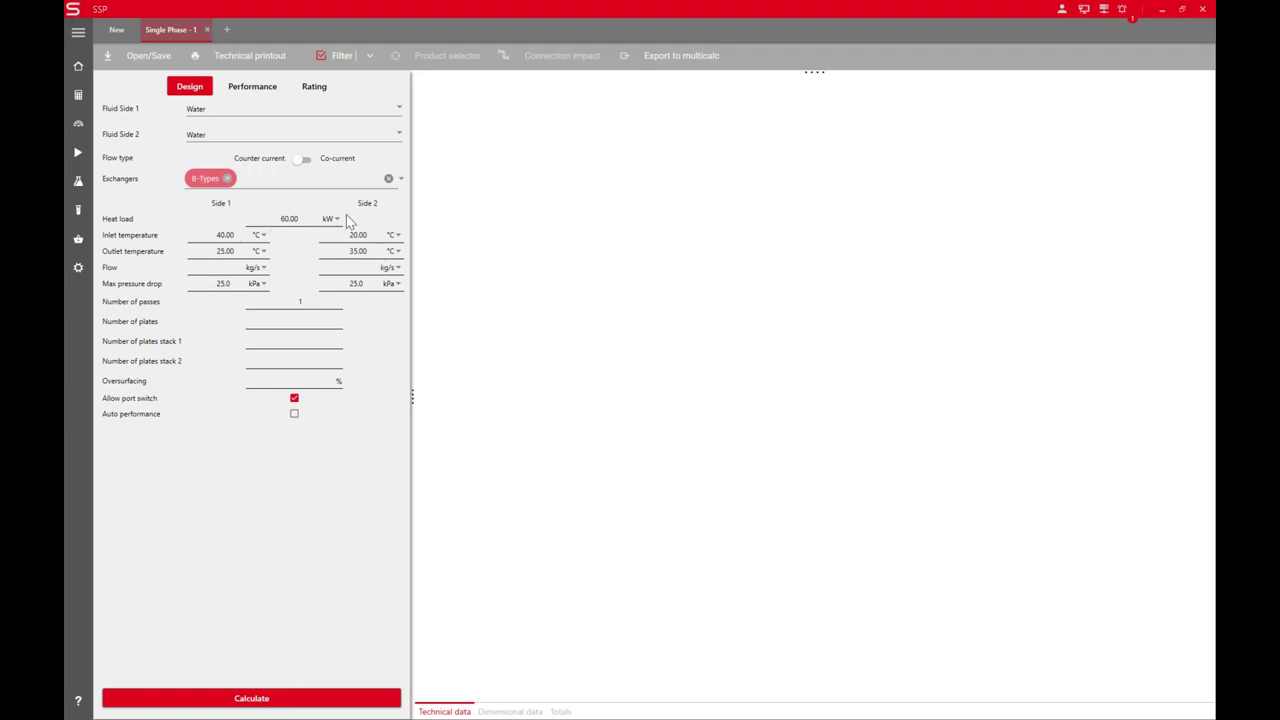
pyautogui.click(300, 224)
pyautogui.press('BackSpace')
pyautogui.write('50')
pyautogui.click(306, 700)
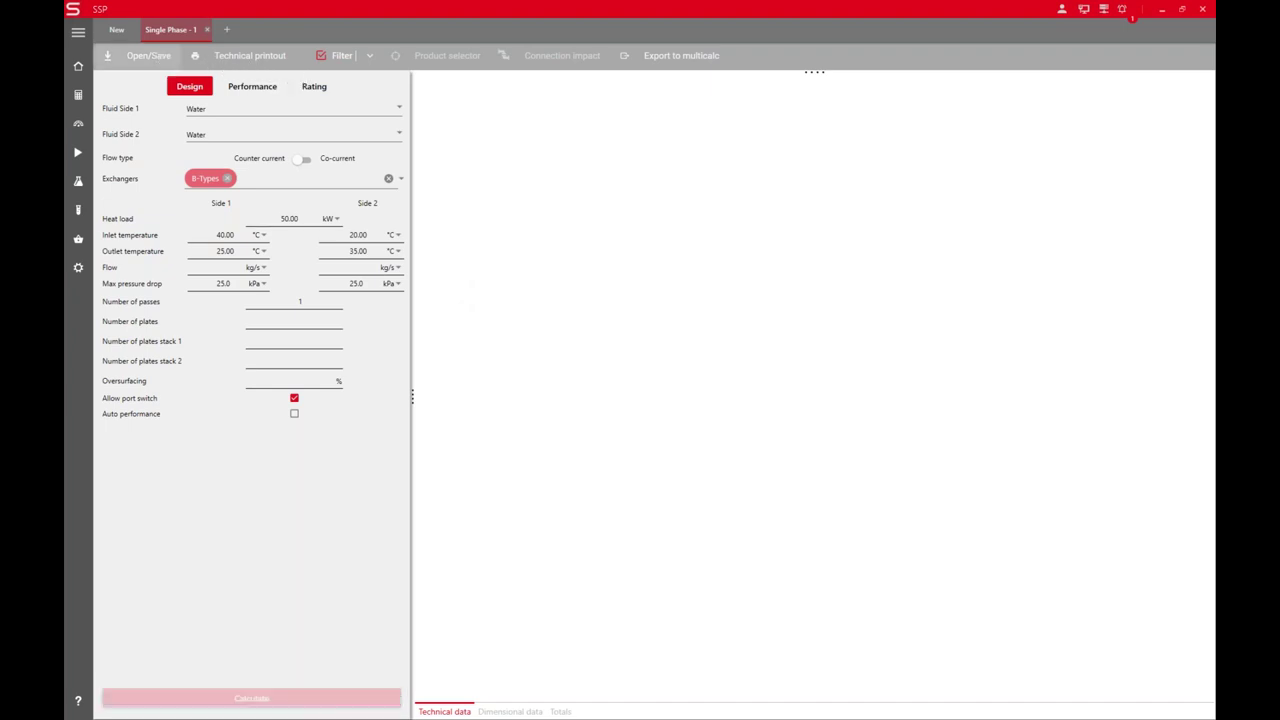
# Save the current Single phase calculation inputs as the template
pyautogui.click(145, 55)
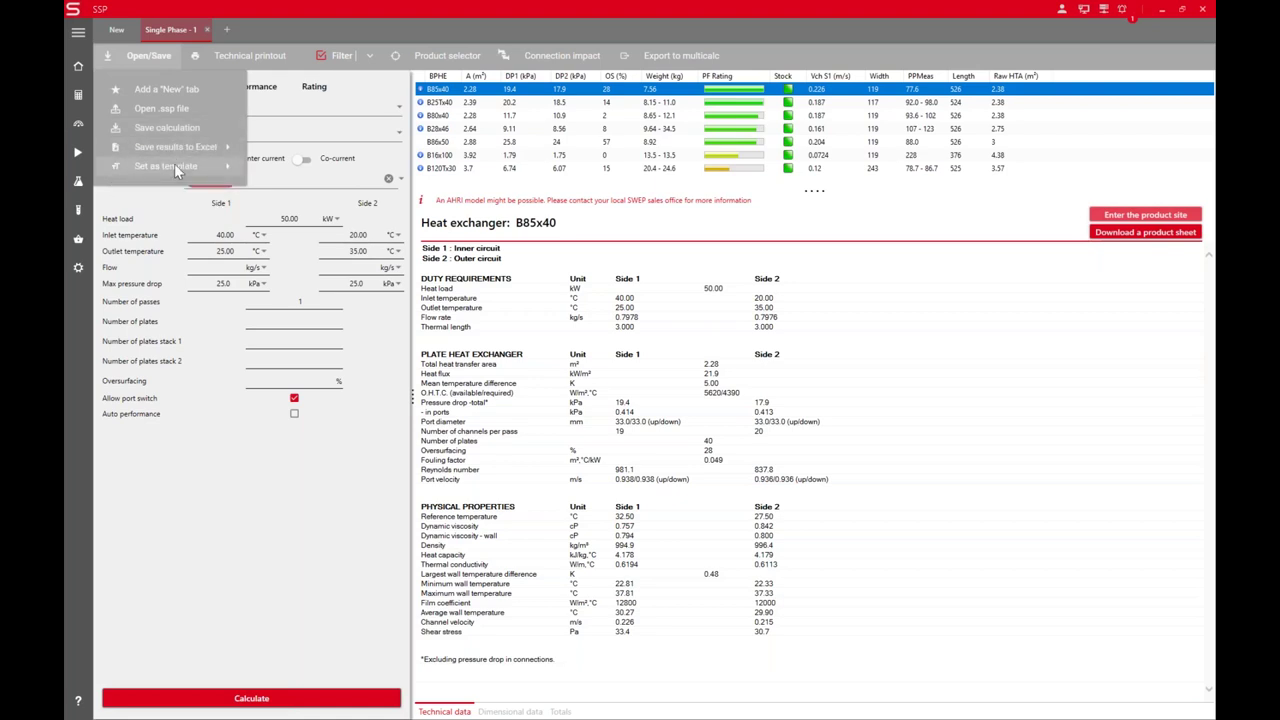
pyautogui.moveTo(174, 163)
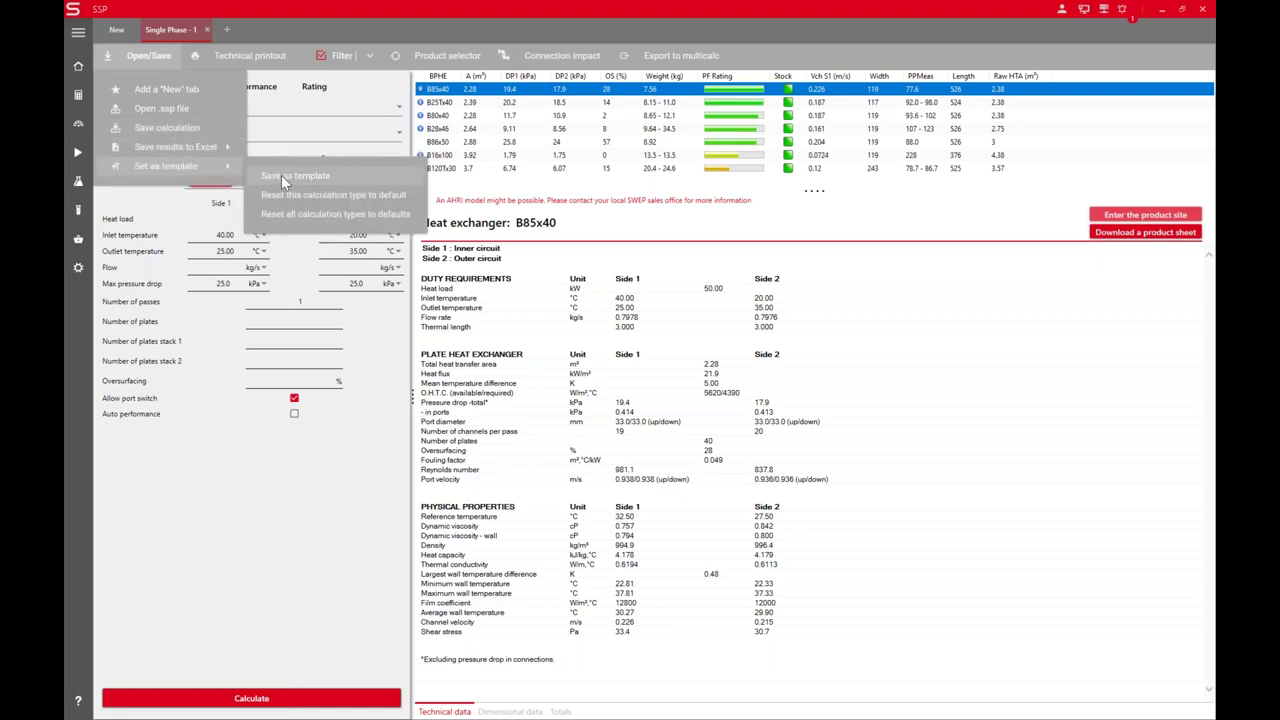
pyautogui.click(281, 175)
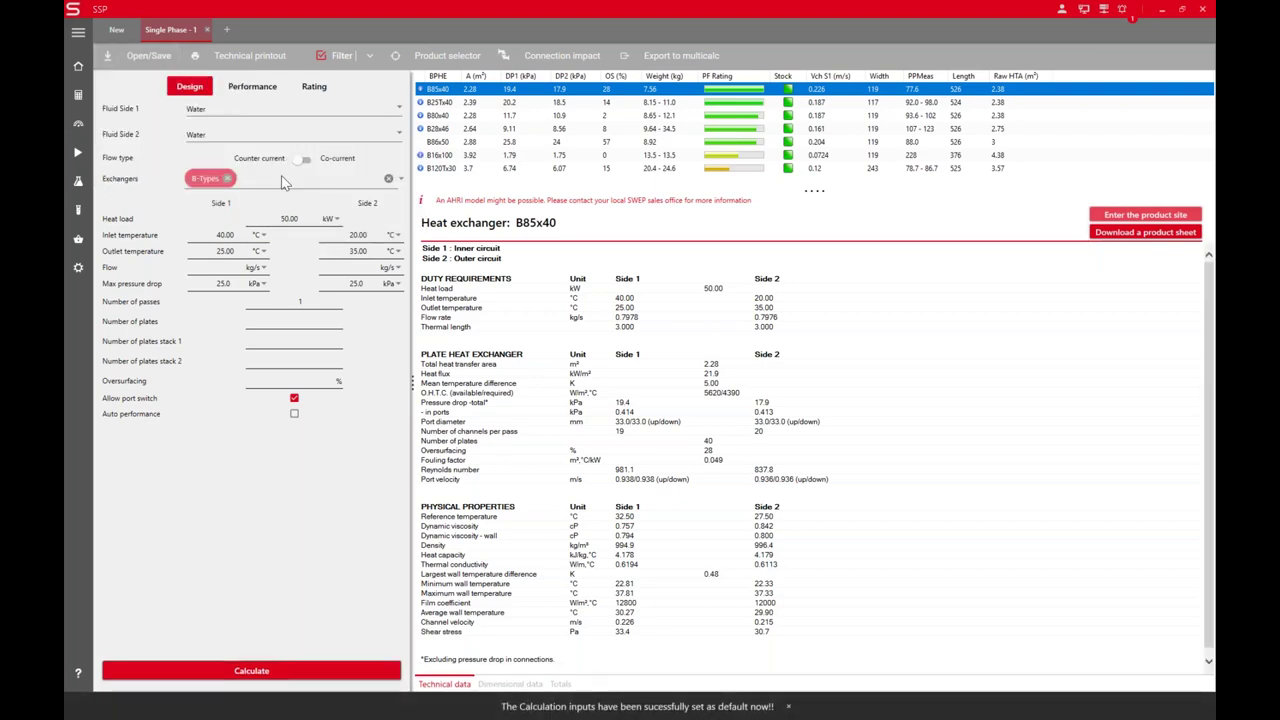
# Add a new calculation tab, return to the home screen and open a second Single phase calculation
pyautogui.click(227, 30)
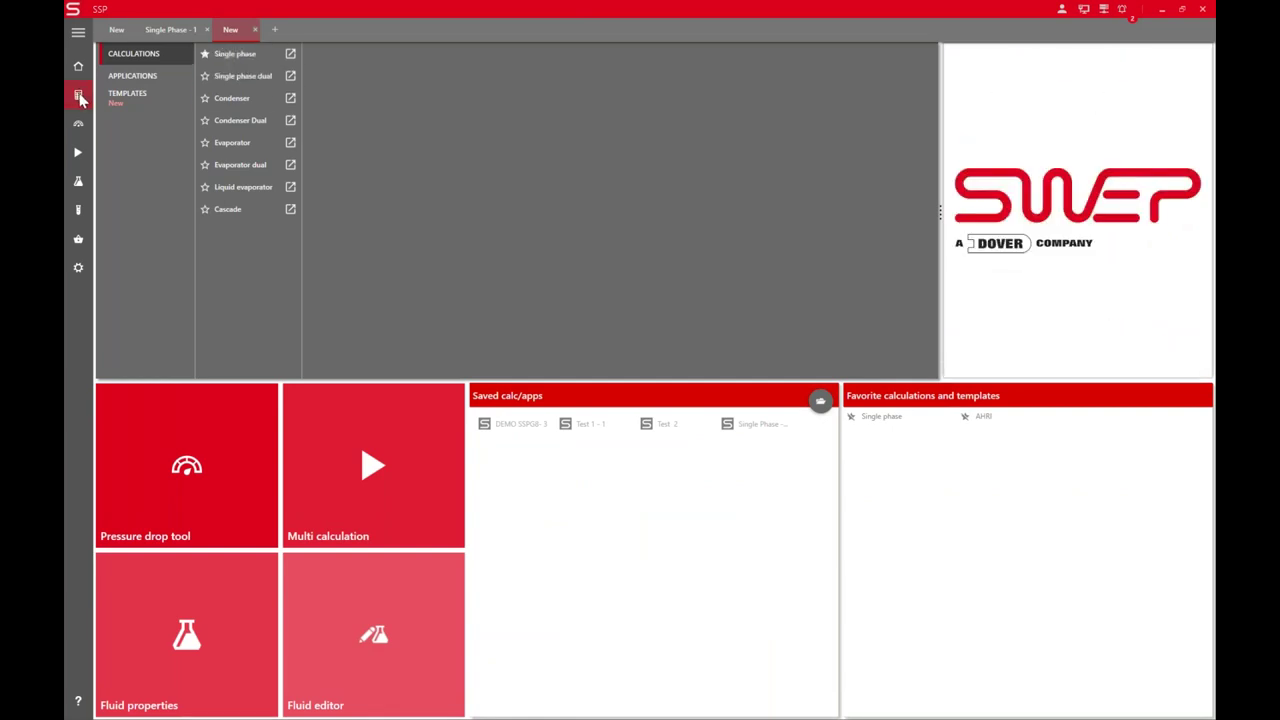
pyautogui.click(217, 62)
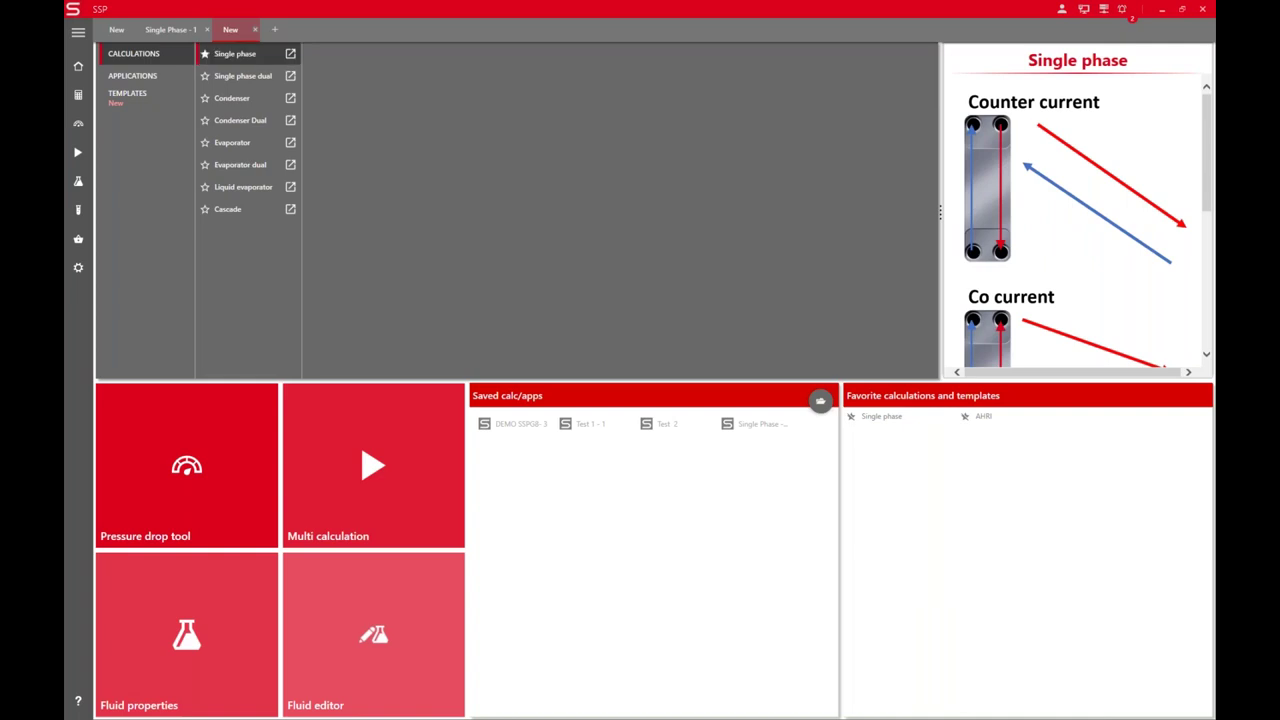
pyautogui.click(80, 70)
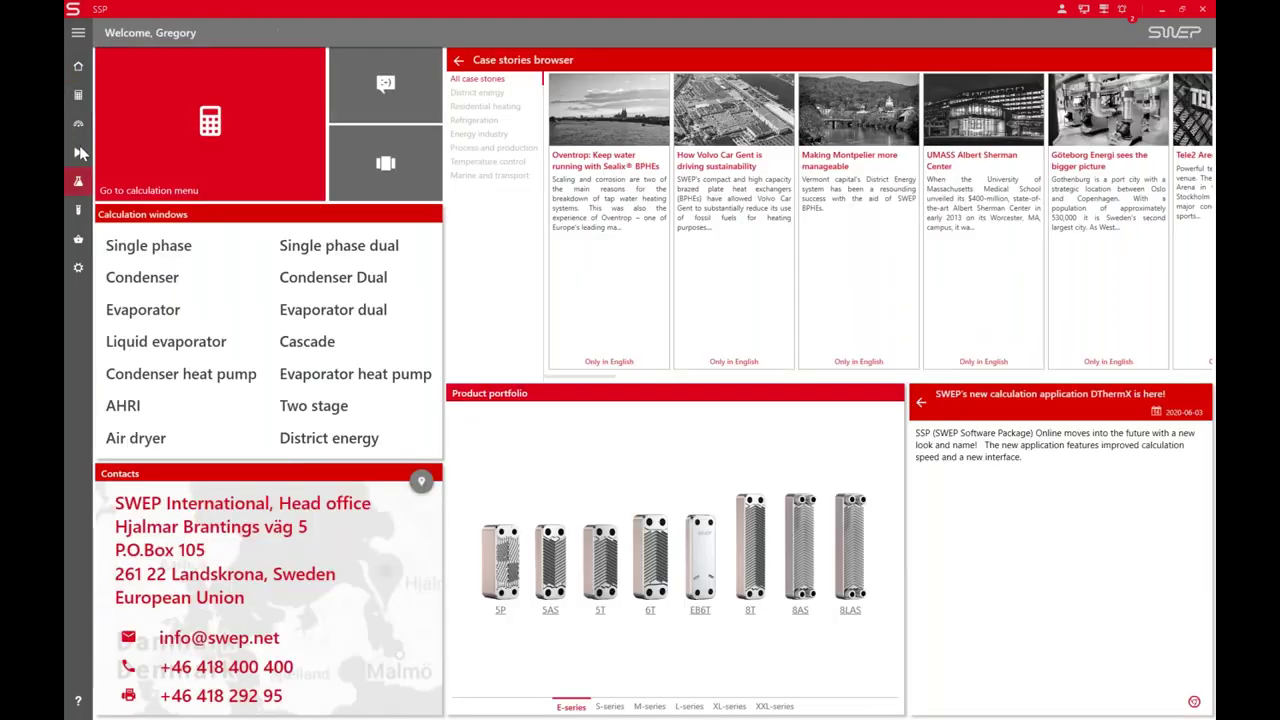
pyautogui.click(157, 251)
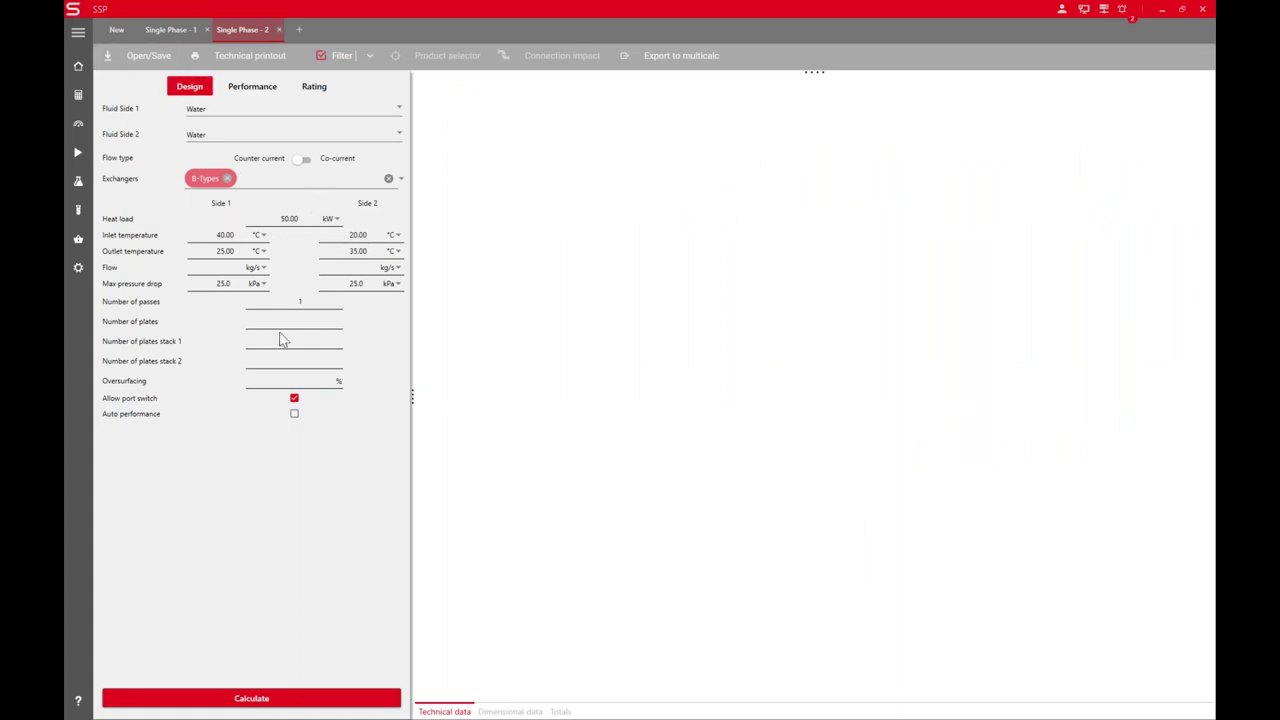
# Save the current Single Phase calculation as DEMO SSPG8- 3.ssp in the SSP folder, replacing the existing file
pyautogui.click(135, 60)
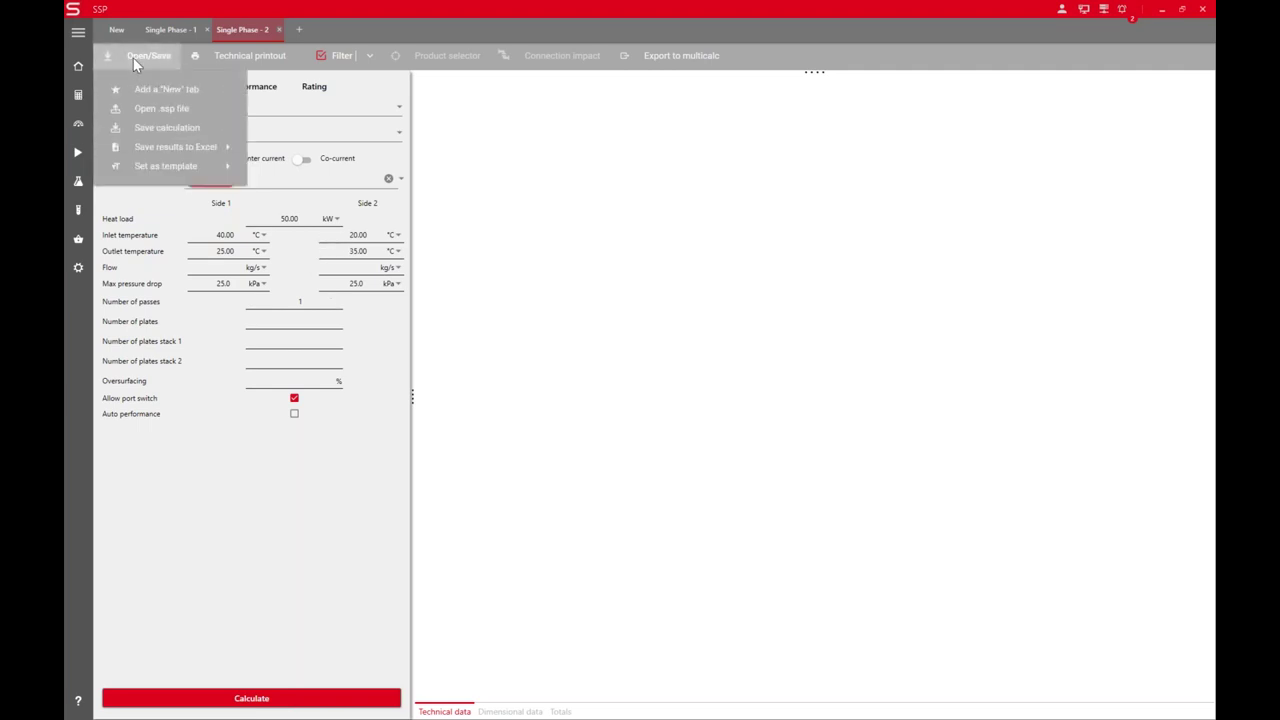
pyautogui.click(168, 132)
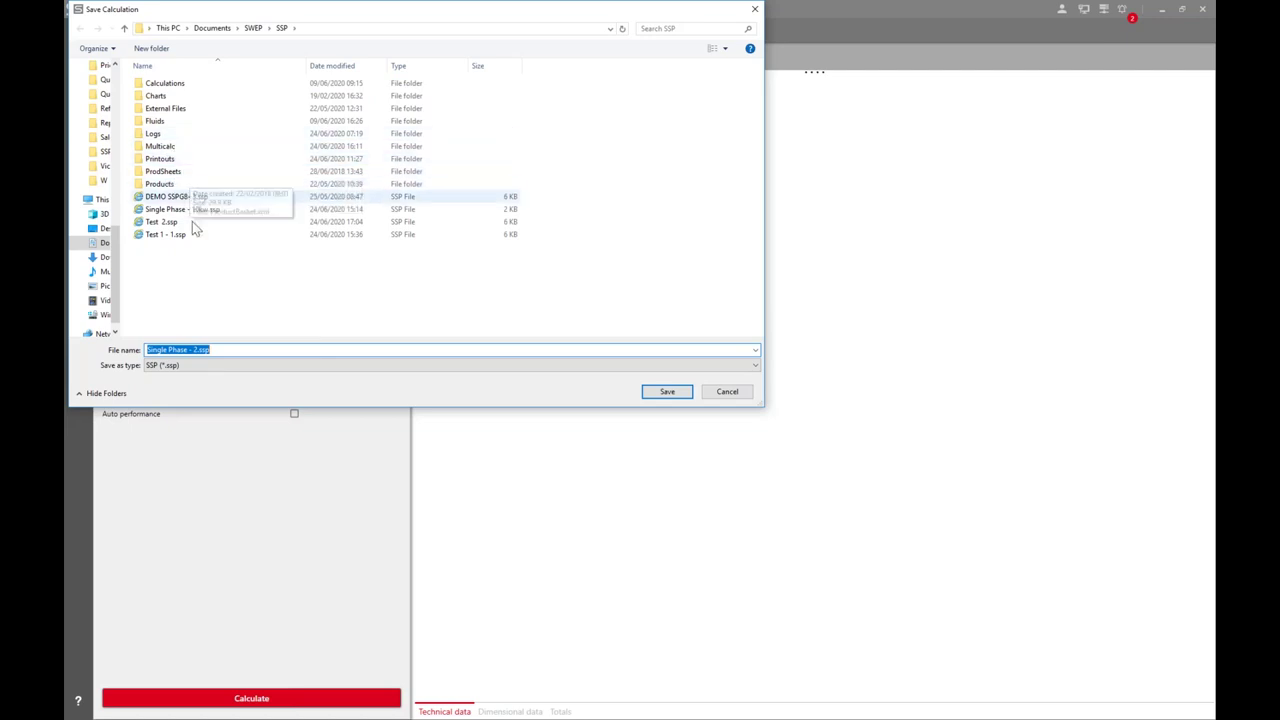
pyautogui.click(183, 346)
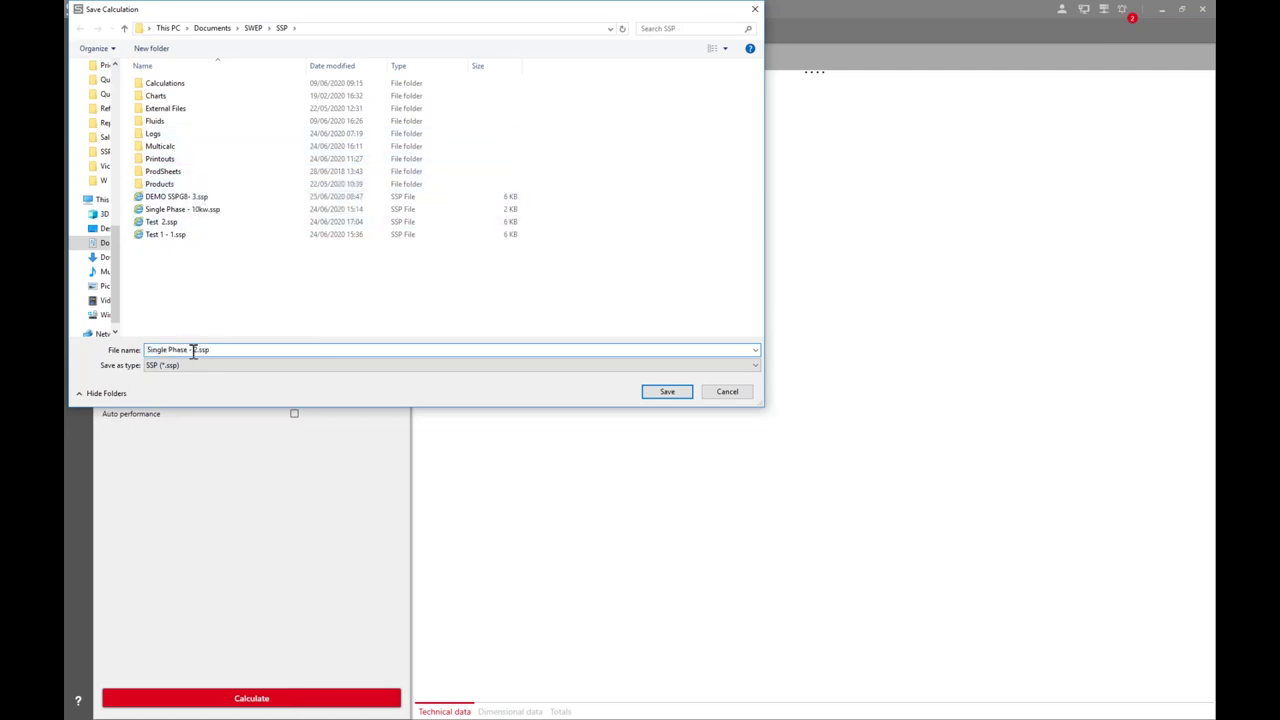
pyautogui.click(183, 198)
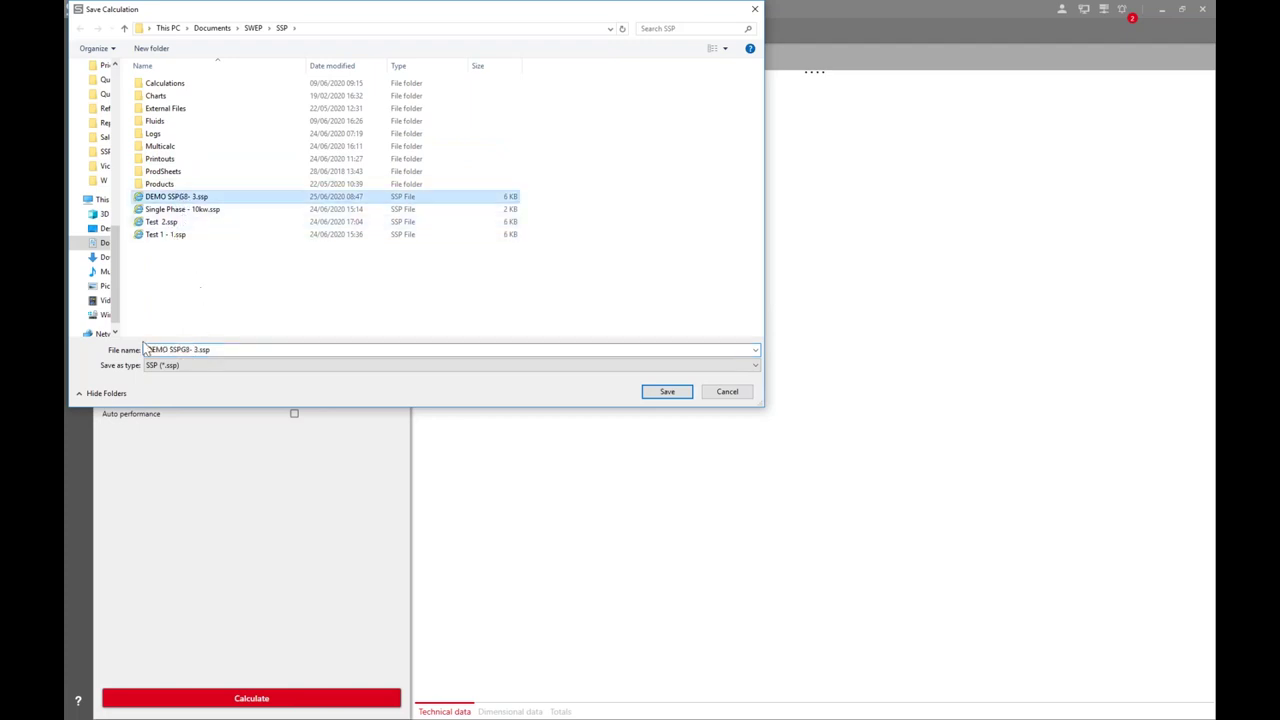
pyautogui.click(679, 394)
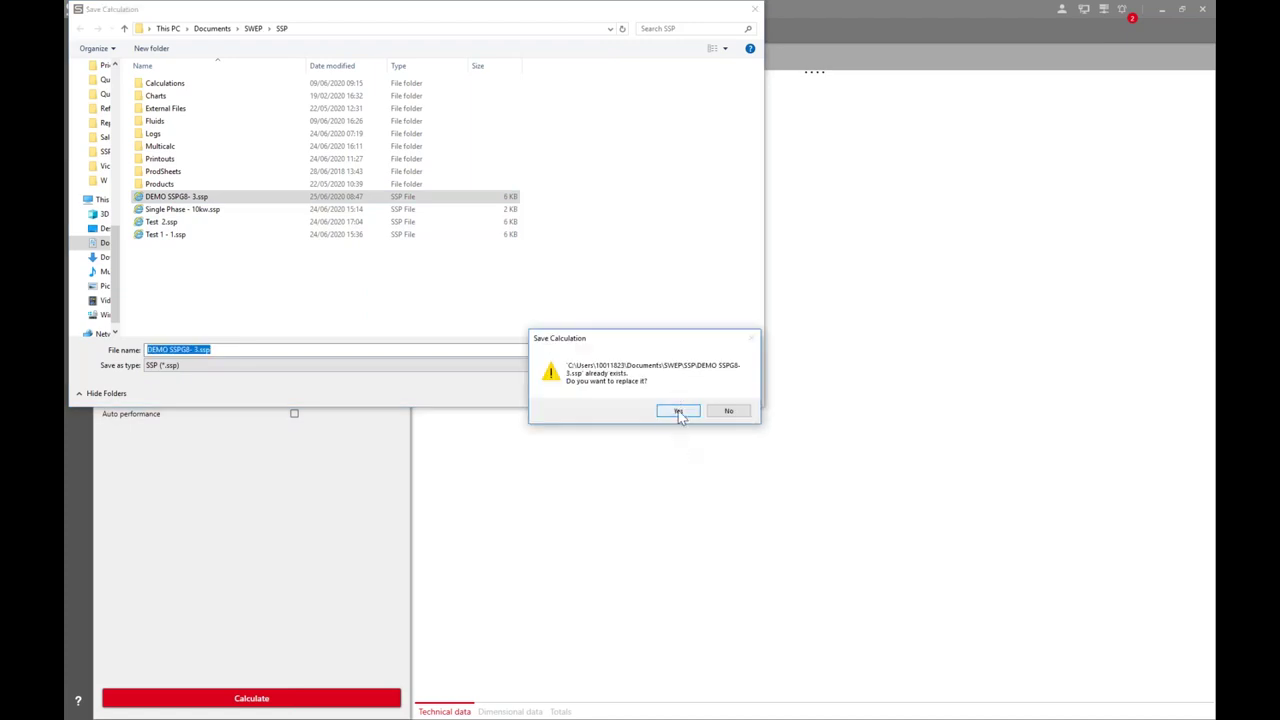
pyautogui.click(680, 413)
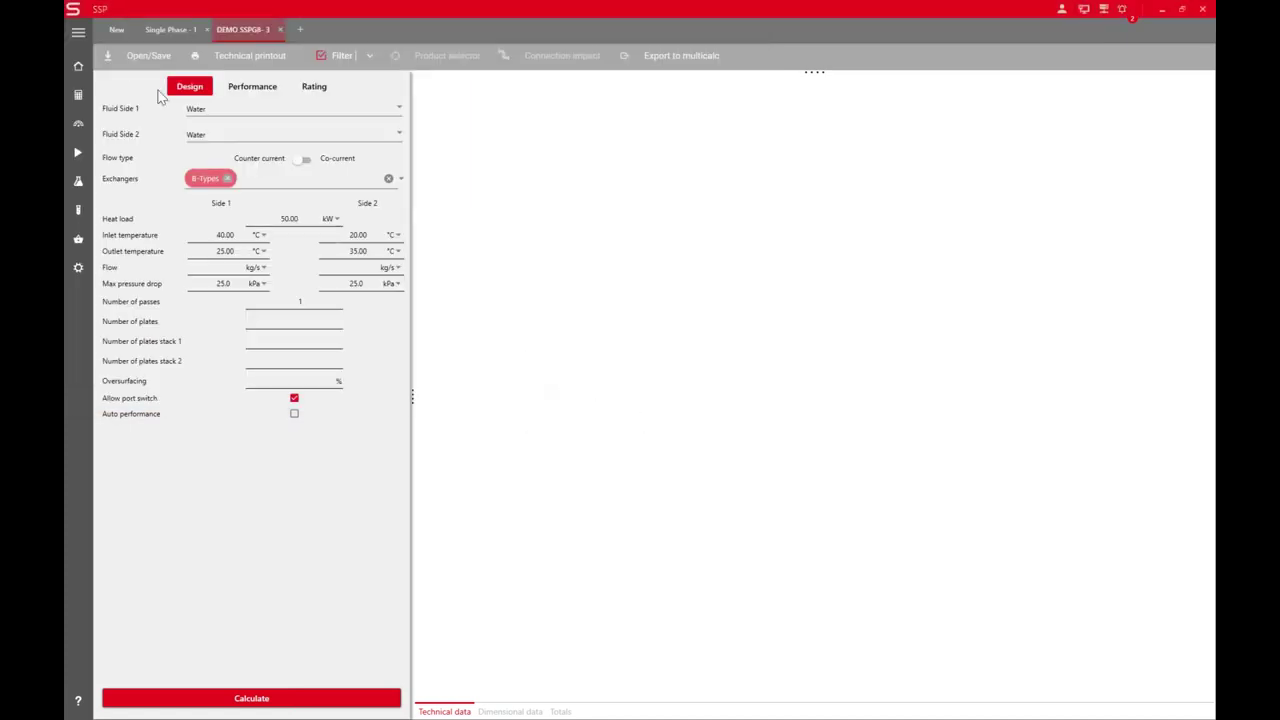
# Open the saved DEMO SSPG8- 3 calculation from the saved calculations in the calculation menu
pyautogui.click(78, 68)
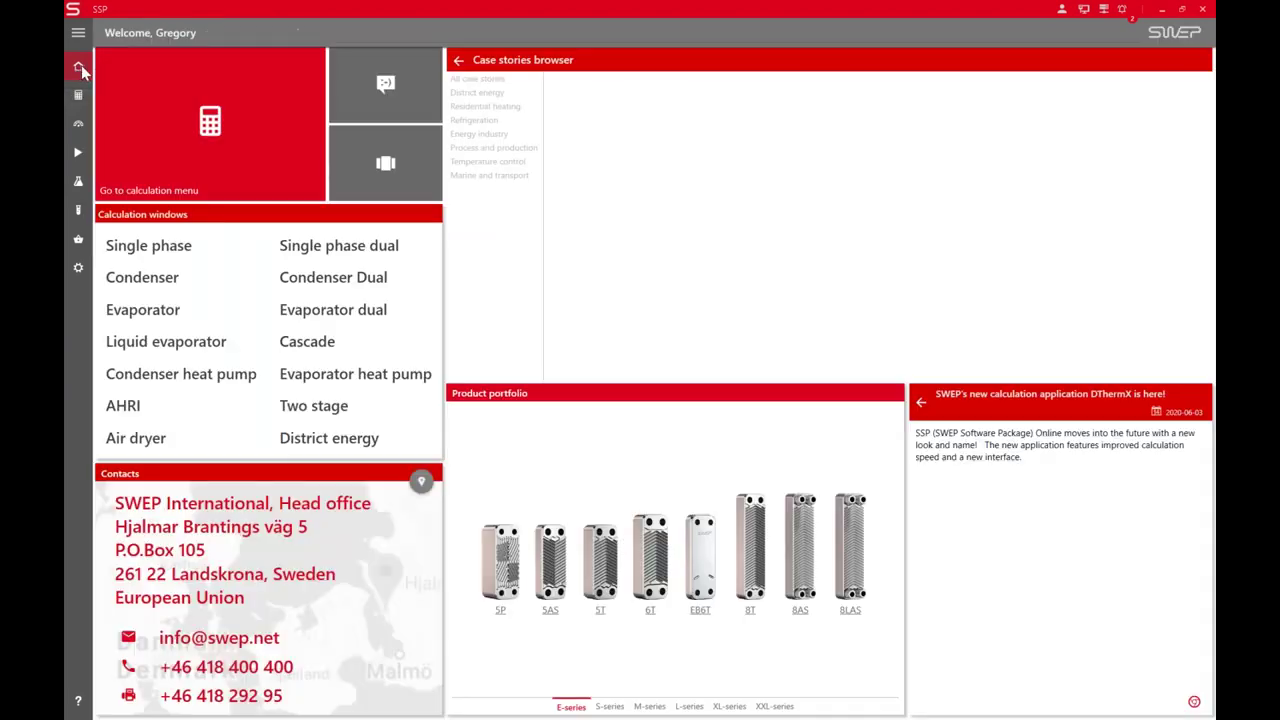
pyautogui.click(173, 117)
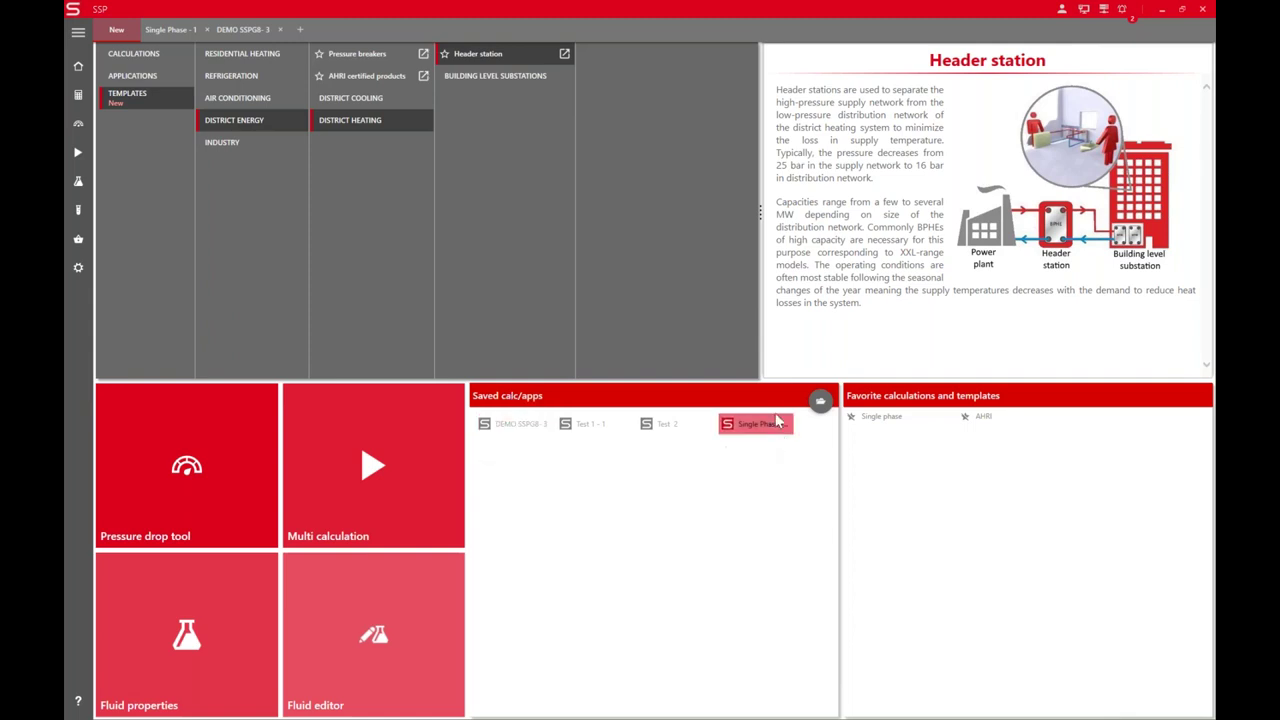
pyautogui.click(512, 426)
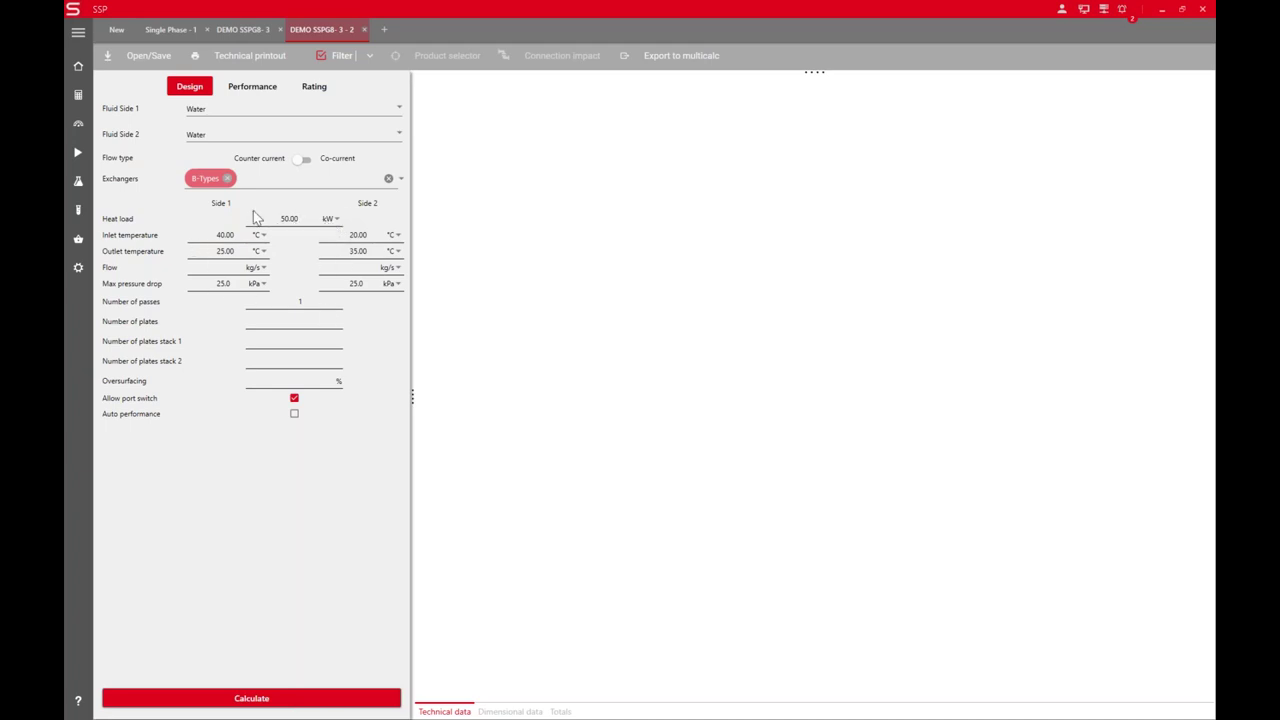
# Set Fluid Side 1 to Ethylene Glycol - Water with a mass concentration of 20%
pyautogui.click(197, 116)
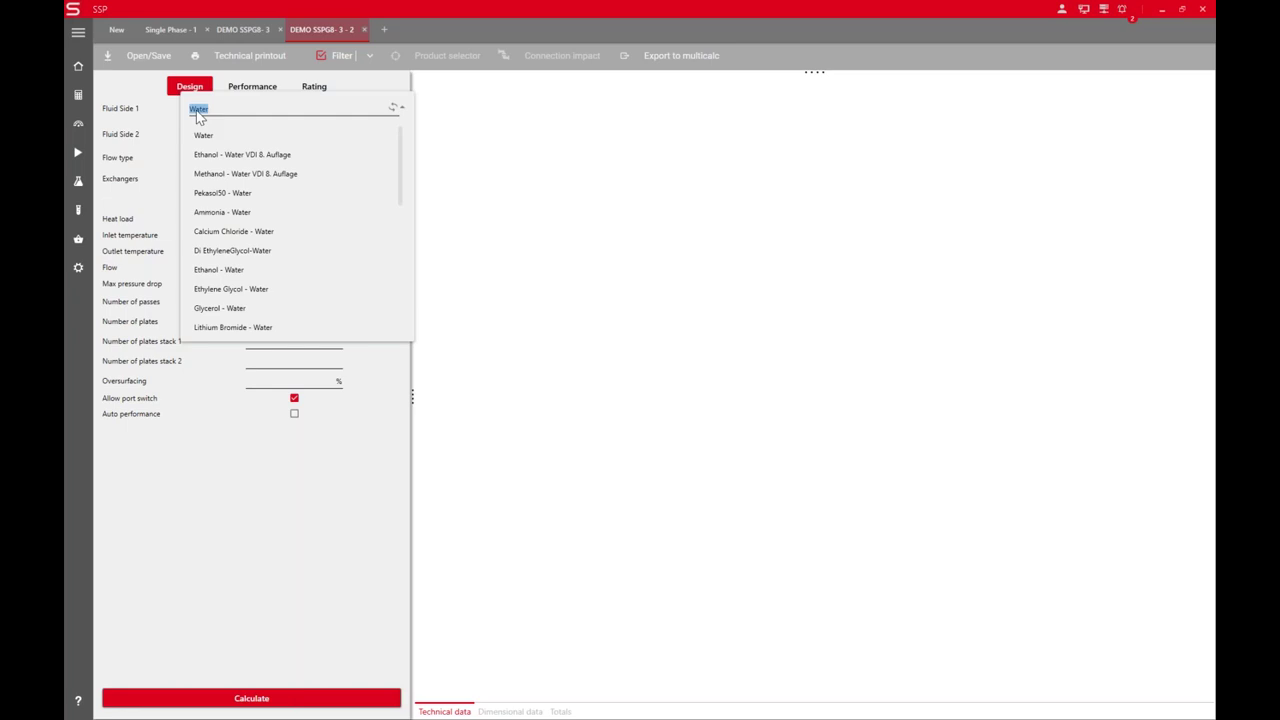
pyautogui.write('e')
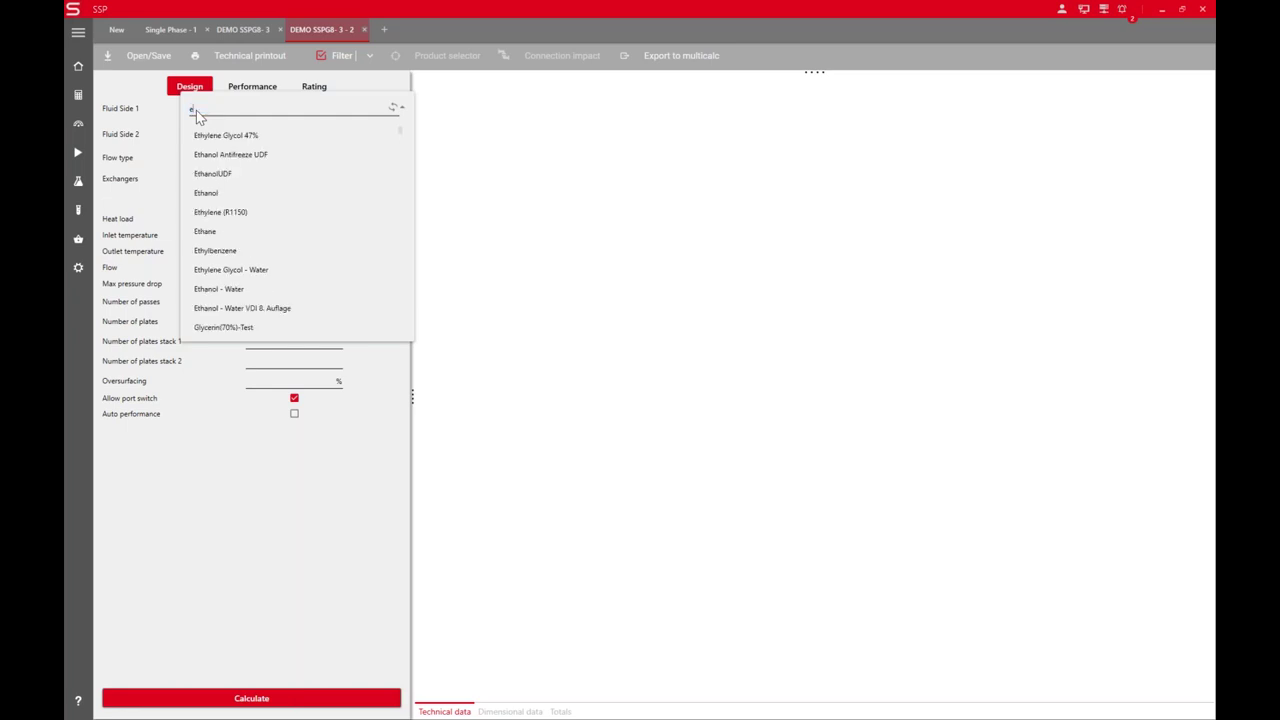
pyautogui.write('thy')
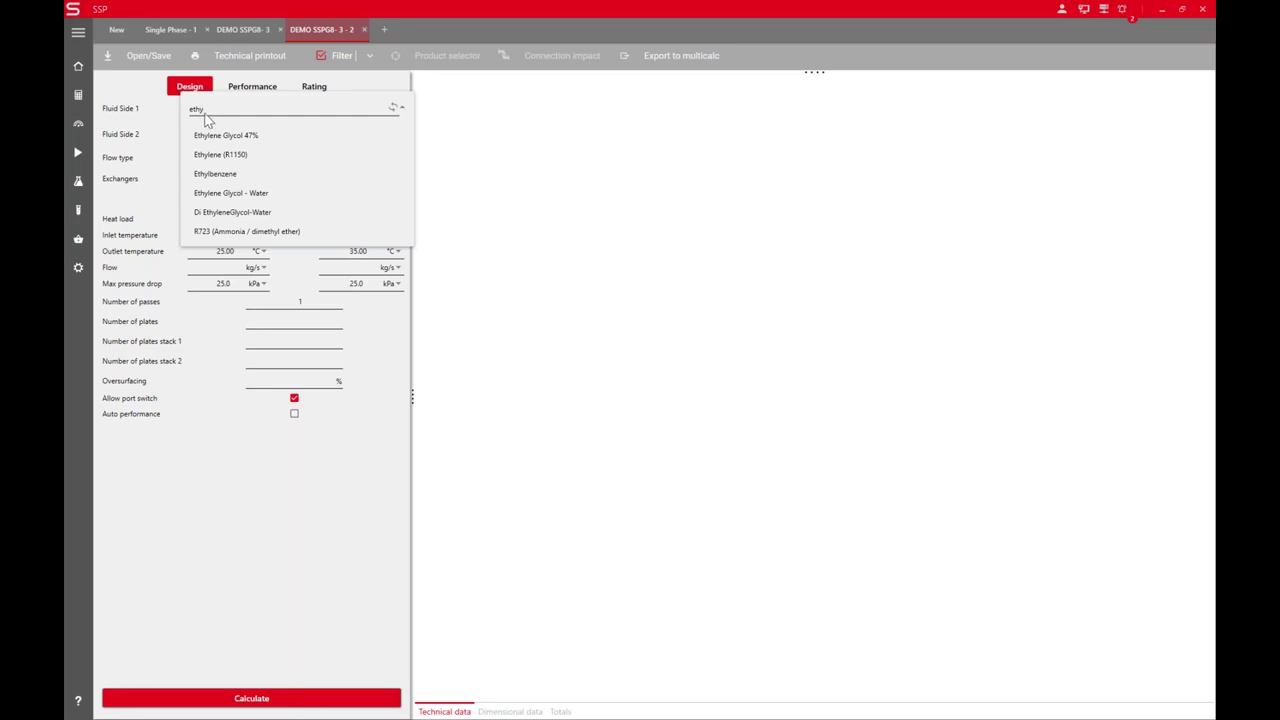
pyautogui.click(231, 195)
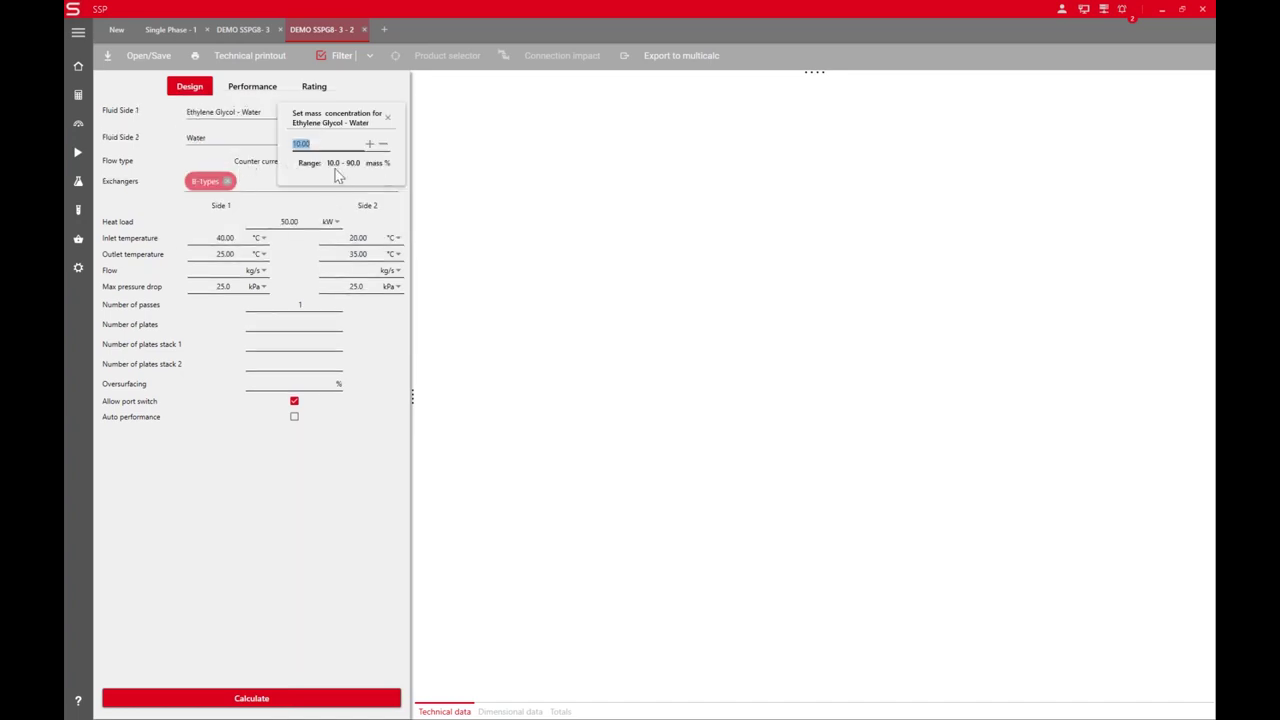
pyautogui.write('20')
pyautogui.press('Return')
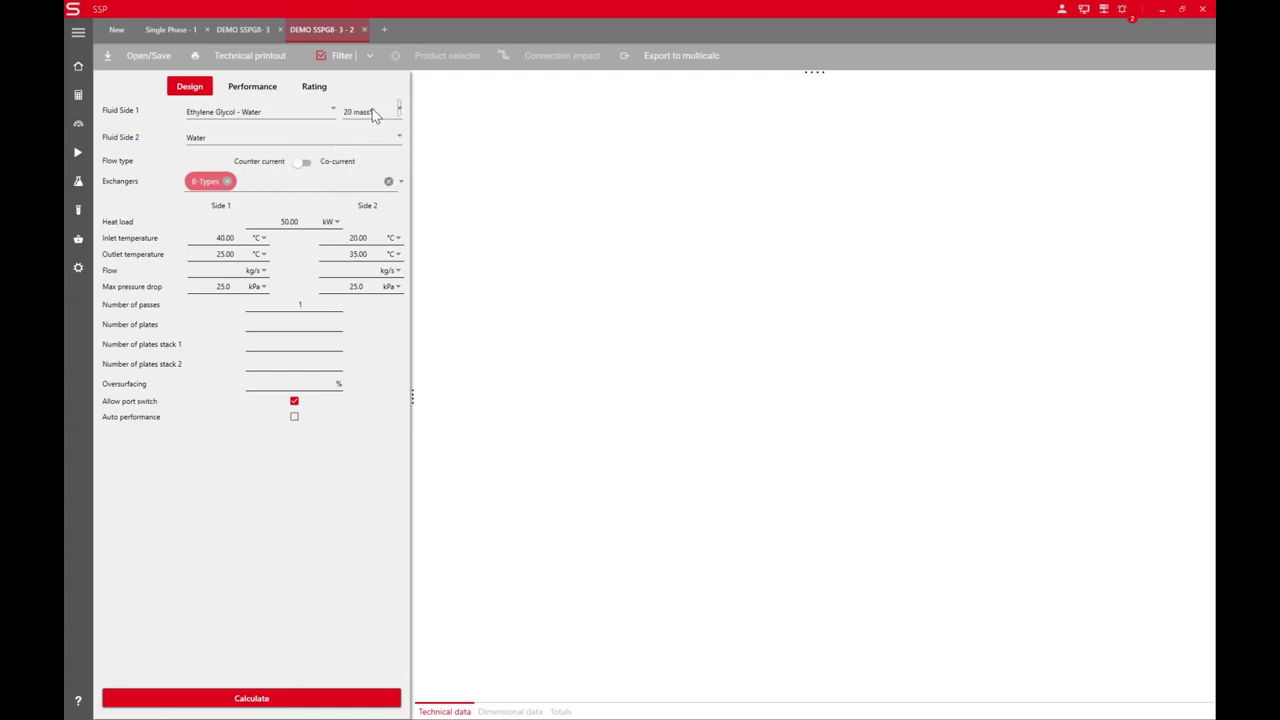
# Raise the Ethylene Glycol - Water concentration on Side 1 to 26 mass% in single increments
pyautogui.click(373, 118)
pyautogui.click(369, 144)
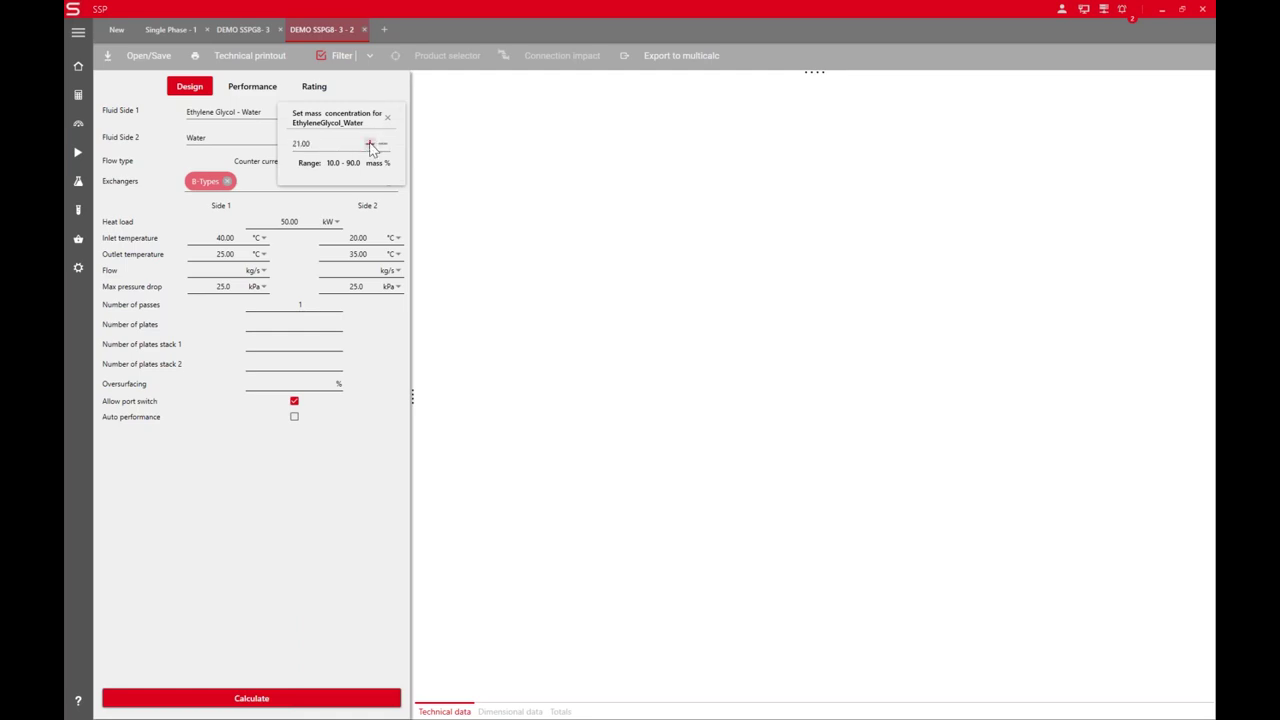
pyautogui.click(369, 144)
pyautogui.click(369, 144)
pyautogui.click(369, 144)
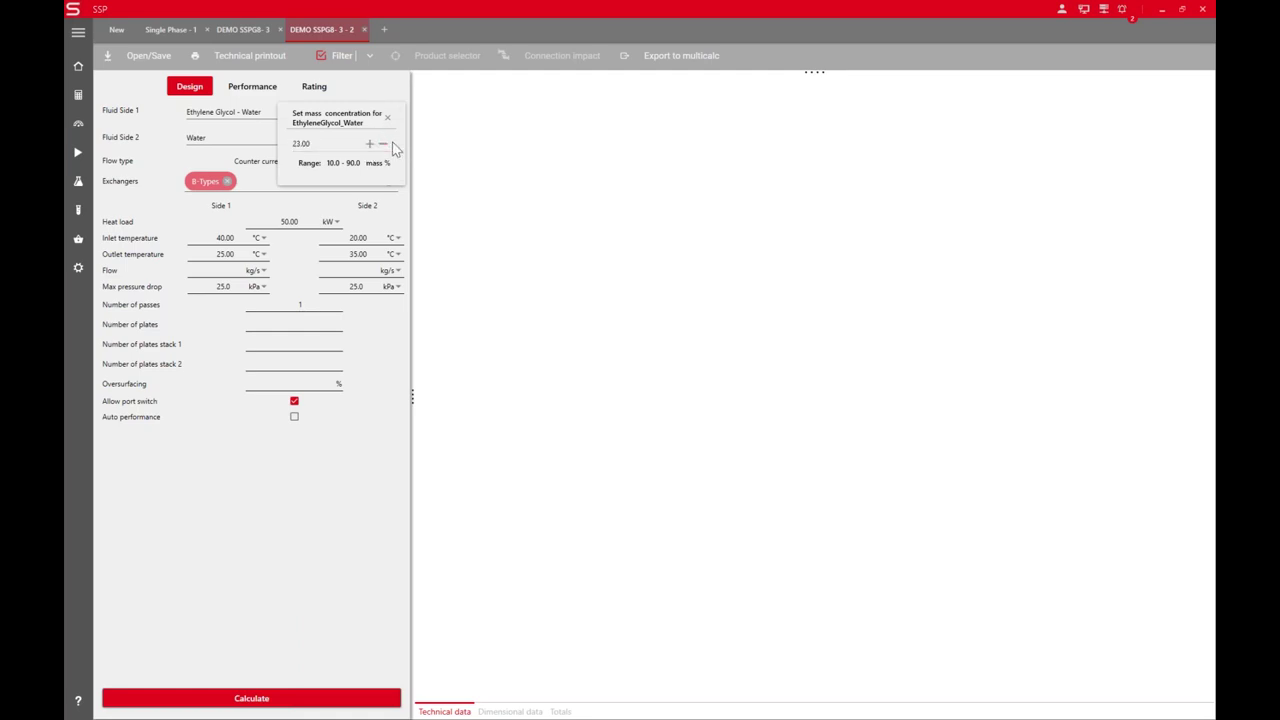
pyautogui.click(369, 144)
pyautogui.press('Escape')
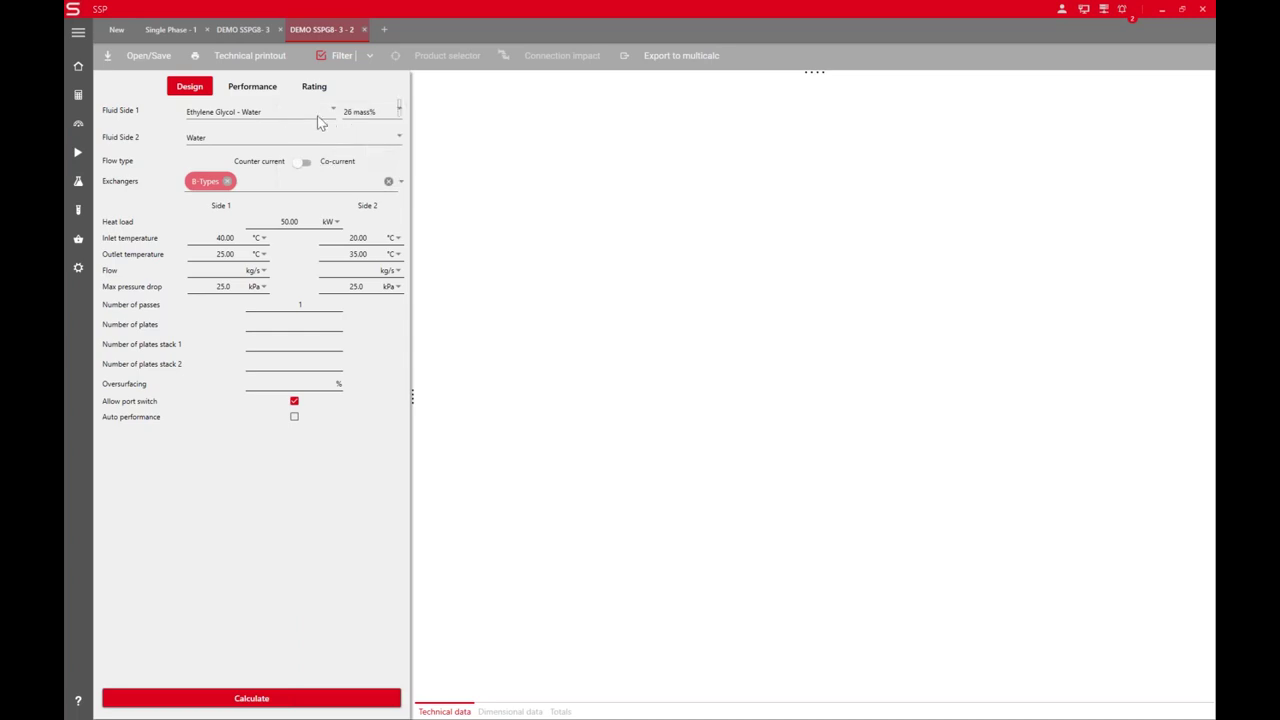
# Search the Fluid Side 2 list for "vg" and set the fluid back to Water
pyautogui.click(229, 142)
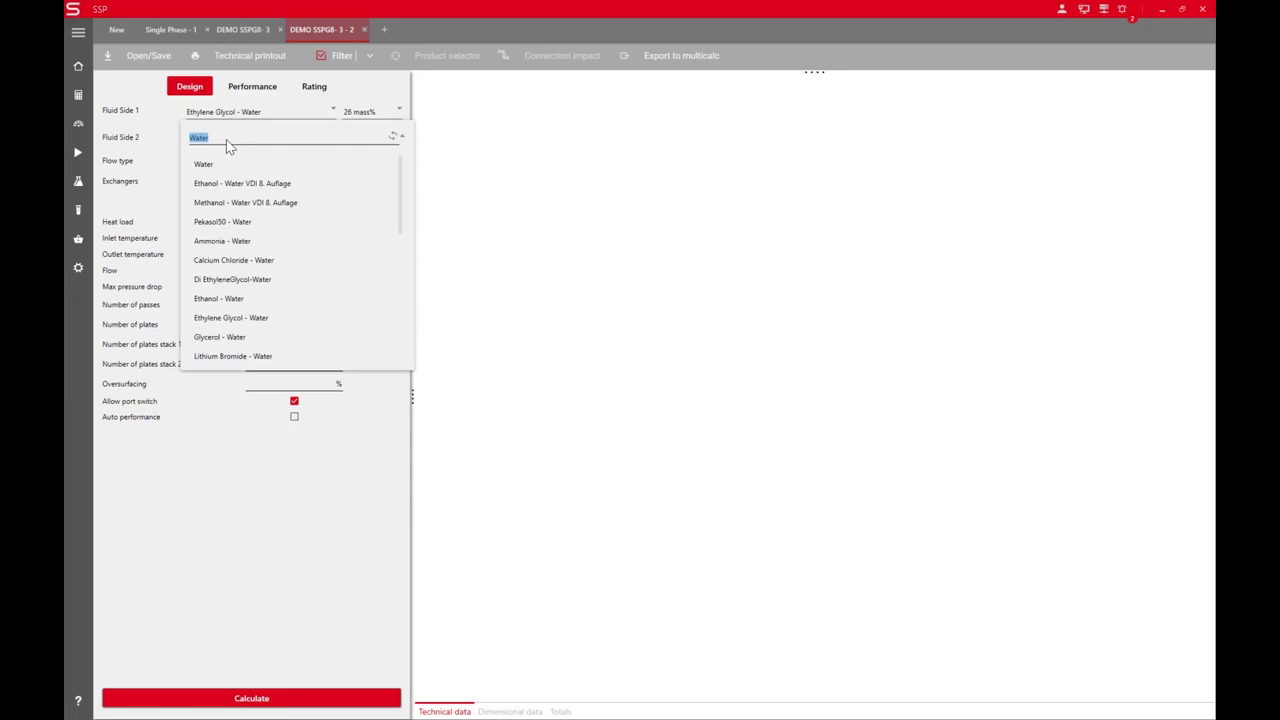
pyautogui.write('vg')
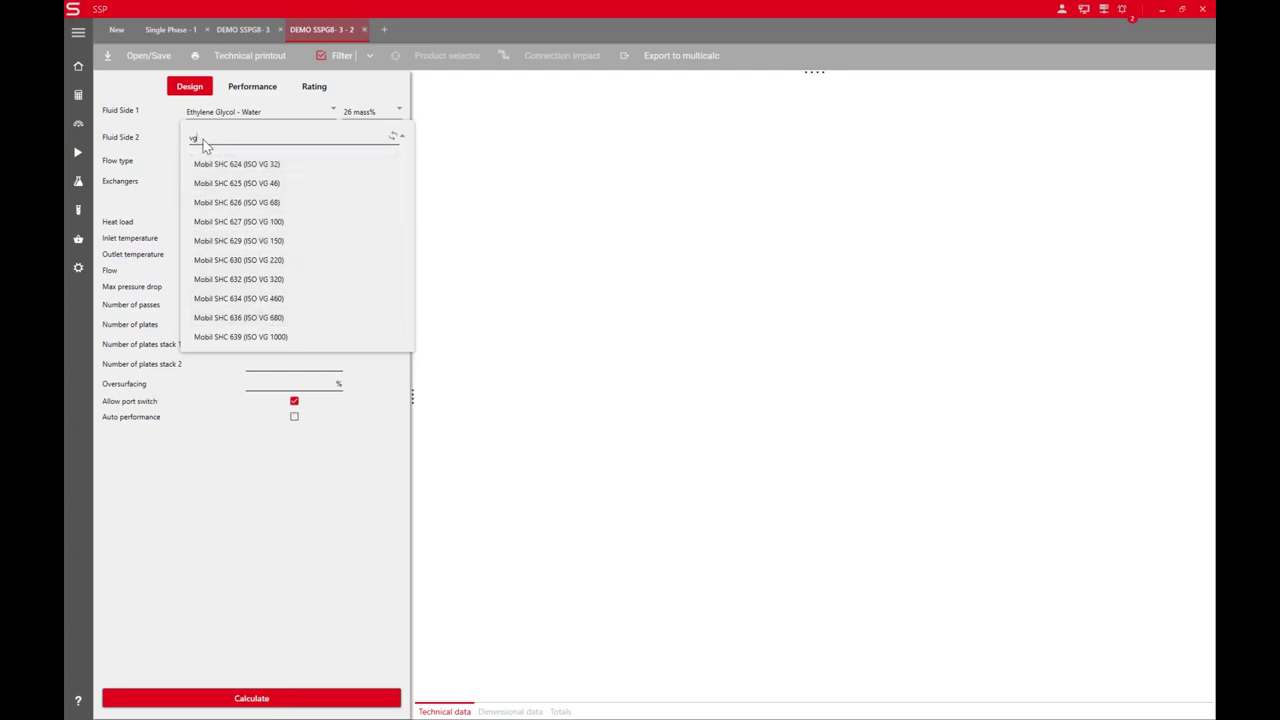
pyautogui.press('BackSpace')
pyautogui.press('BackSpace')
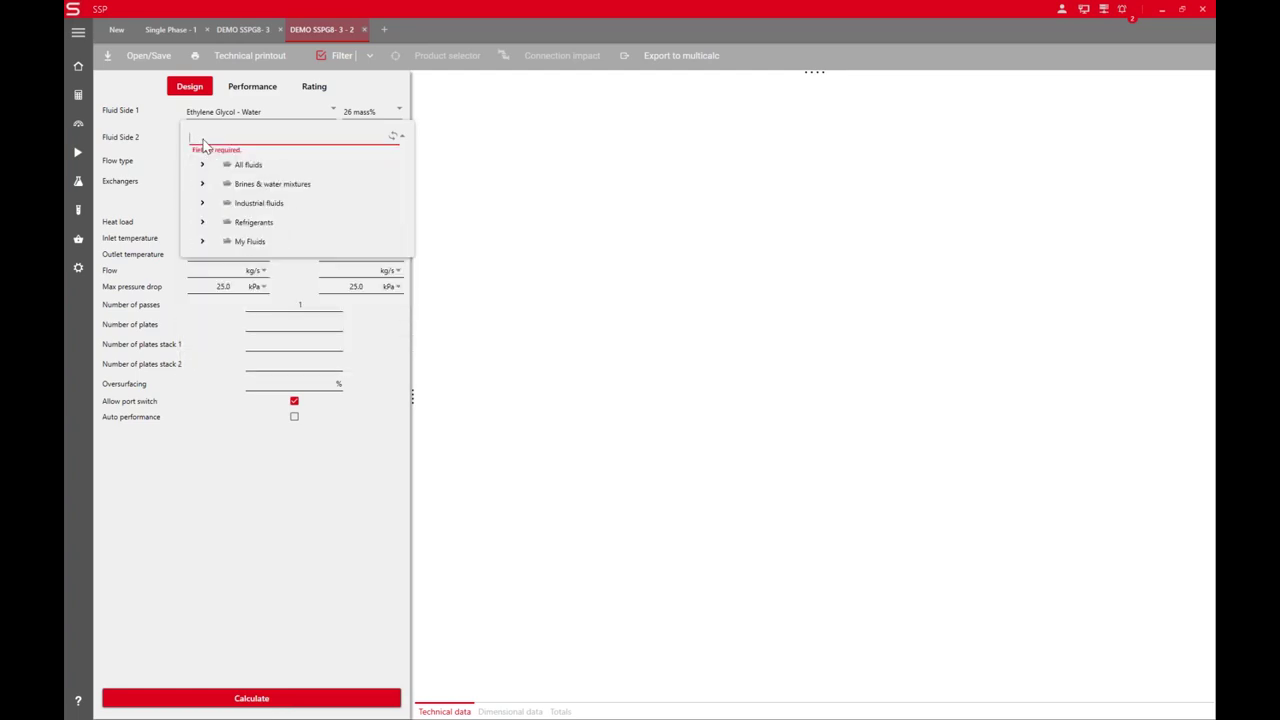
pyautogui.write('w')
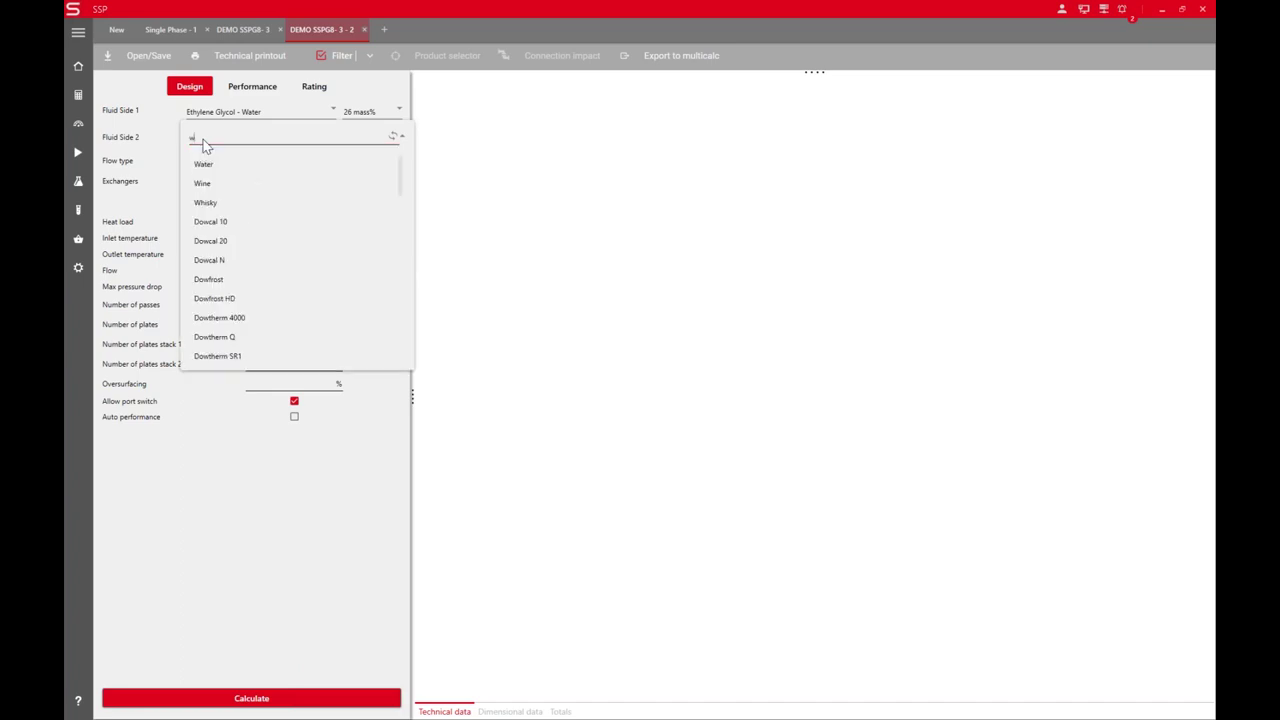
pyautogui.write('ater')
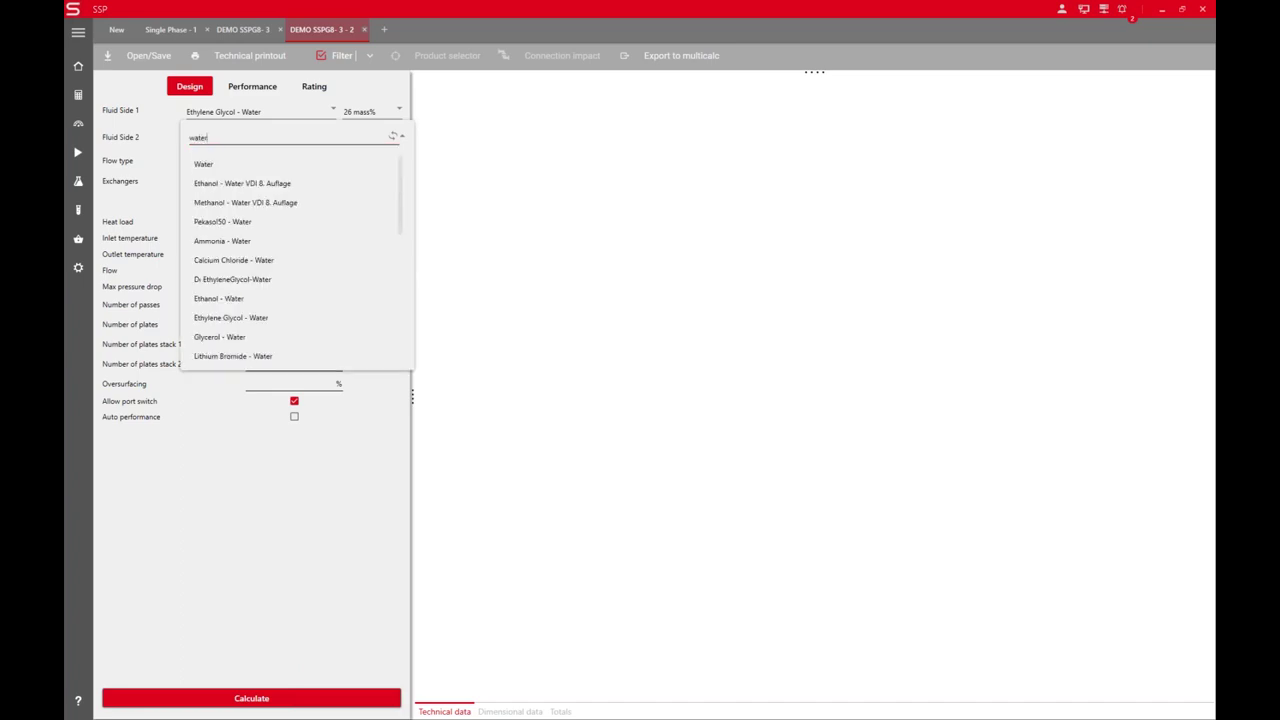
pyautogui.press('Return')
# Set Fluid Side 1 back to Water
pyautogui.click(212, 112)
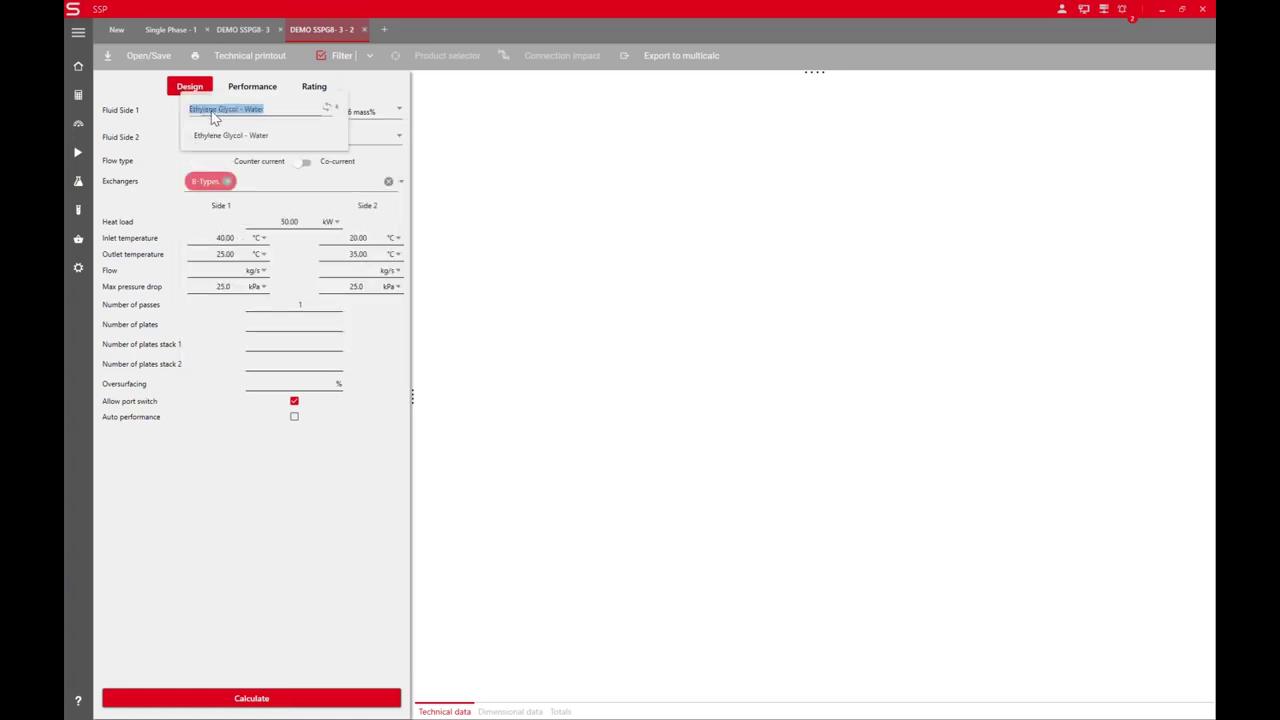
pyautogui.write('water')
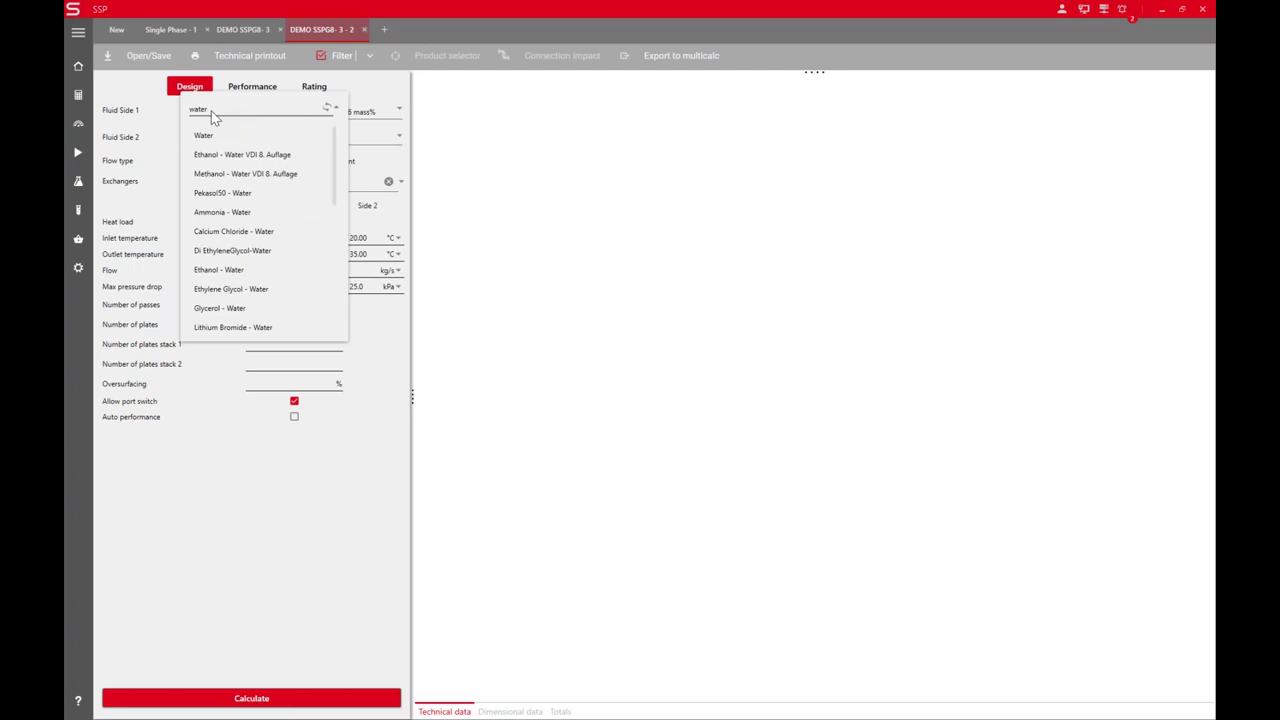
pyautogui.press('Return')
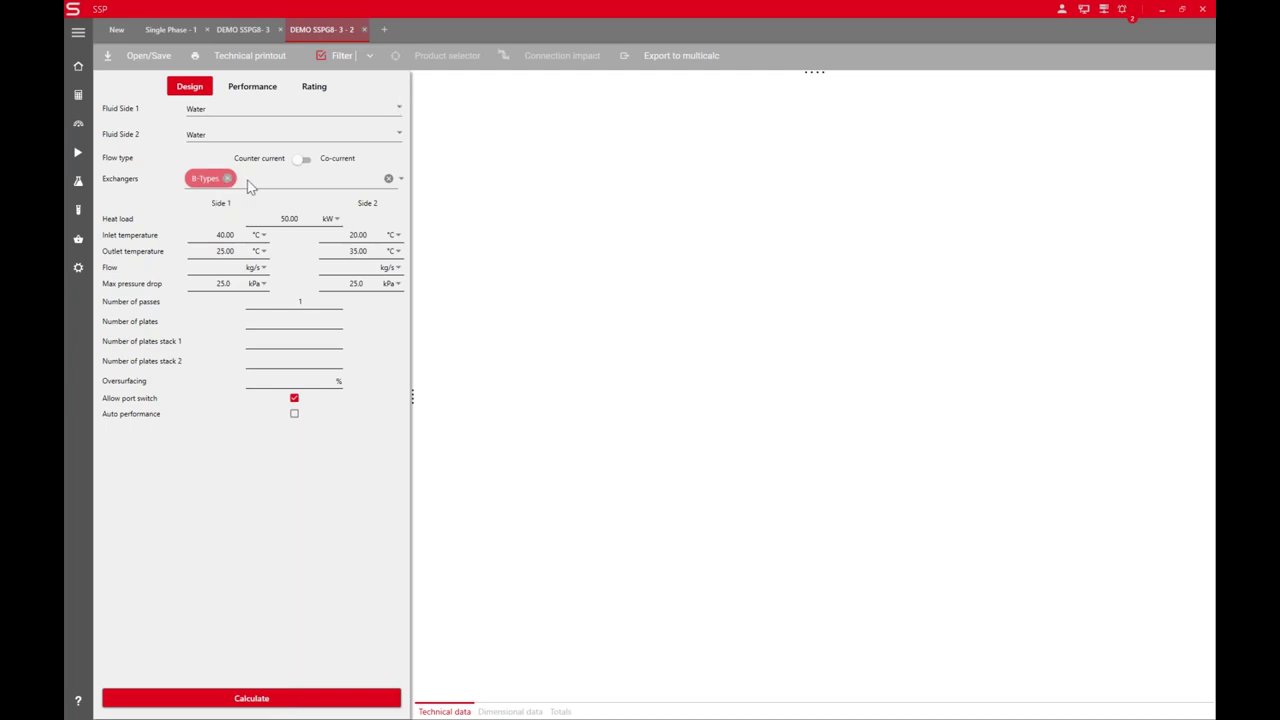
# Add E-Types to the exchangers included in the calculation alongside B-Types
pyautogui.click(248, 188)
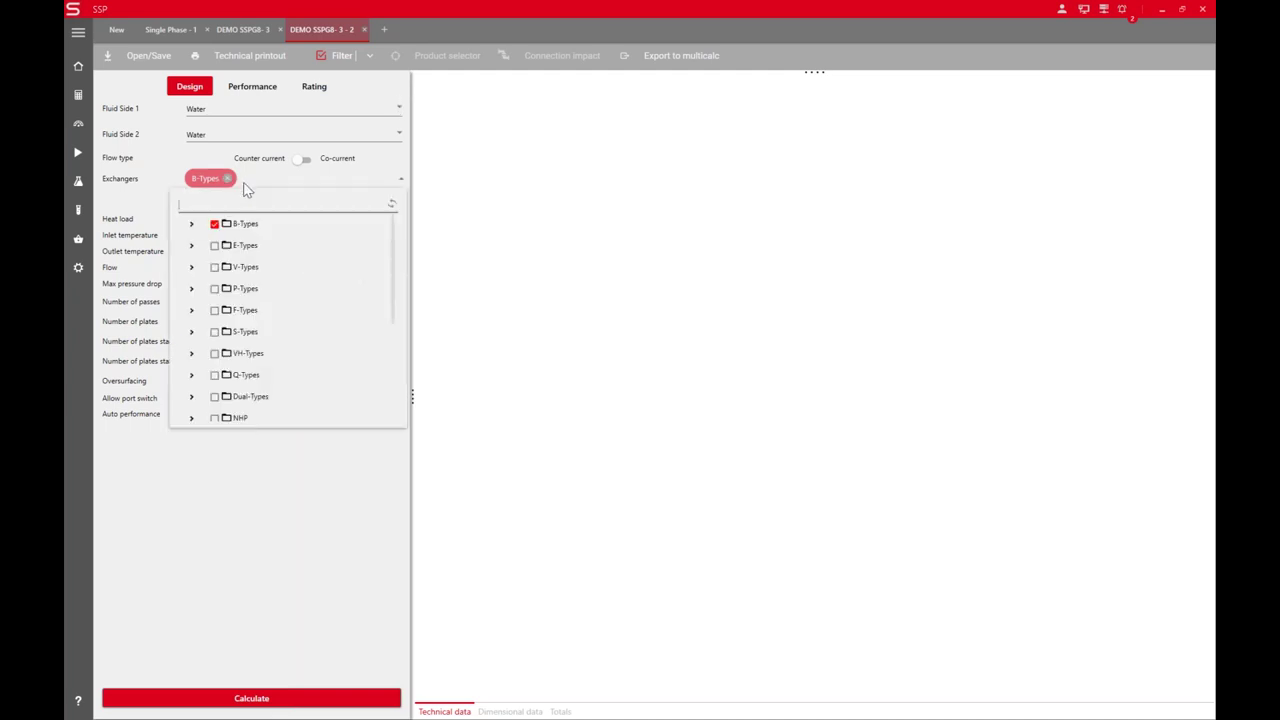
pyautogui.click(215, 246)
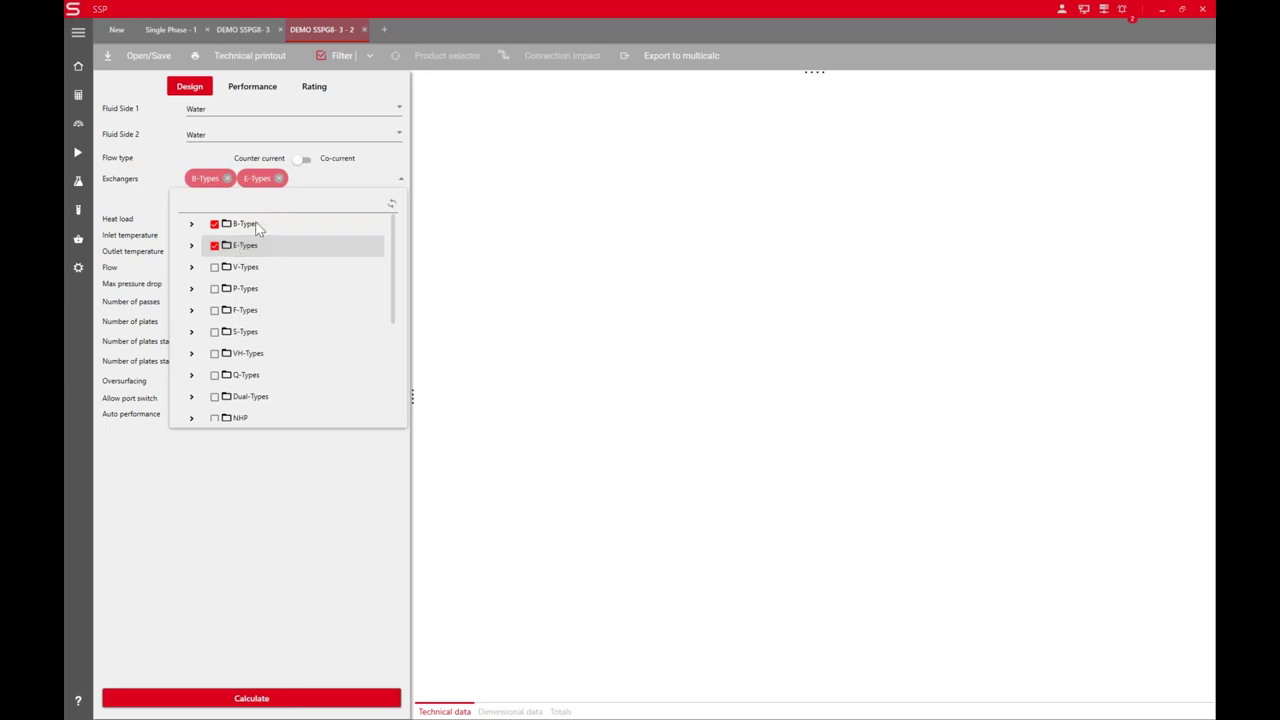
pyautogui.click(826, 214)
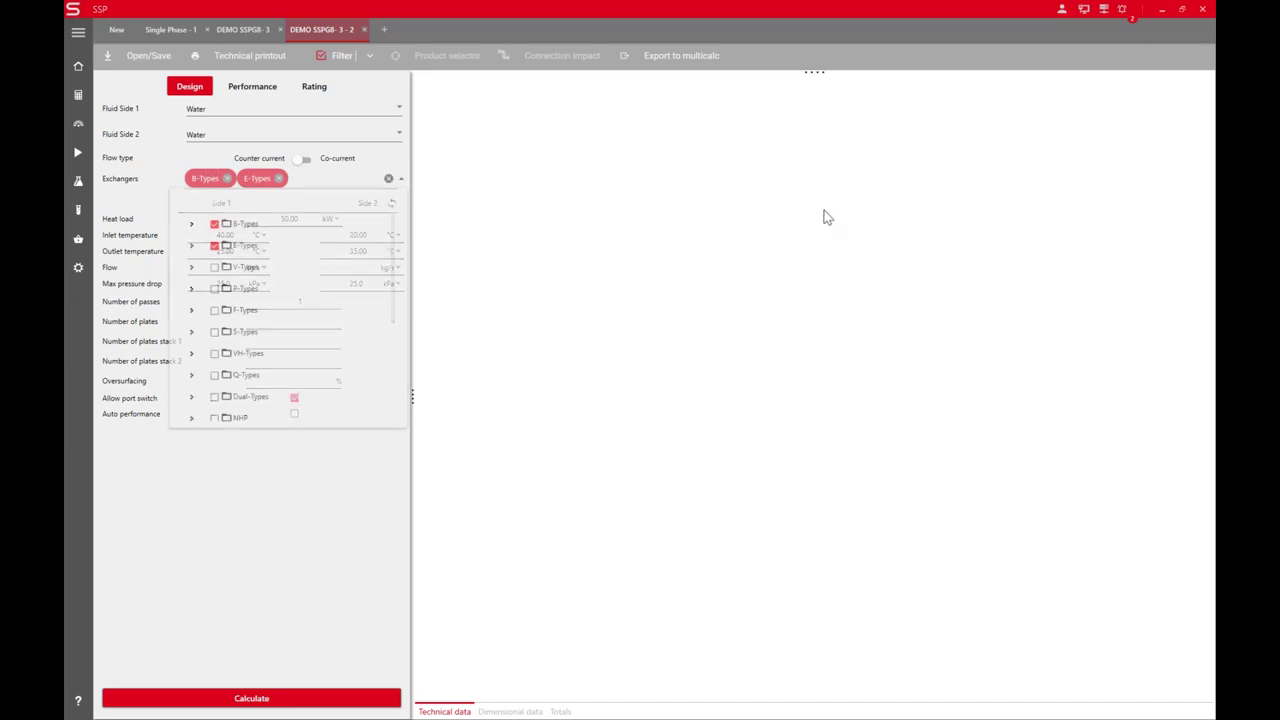
# Return to the home screen and browse the product portfolio from S-series to XXL-series, revisiting the L-series and E-series
pyautogui.click(81, 67)
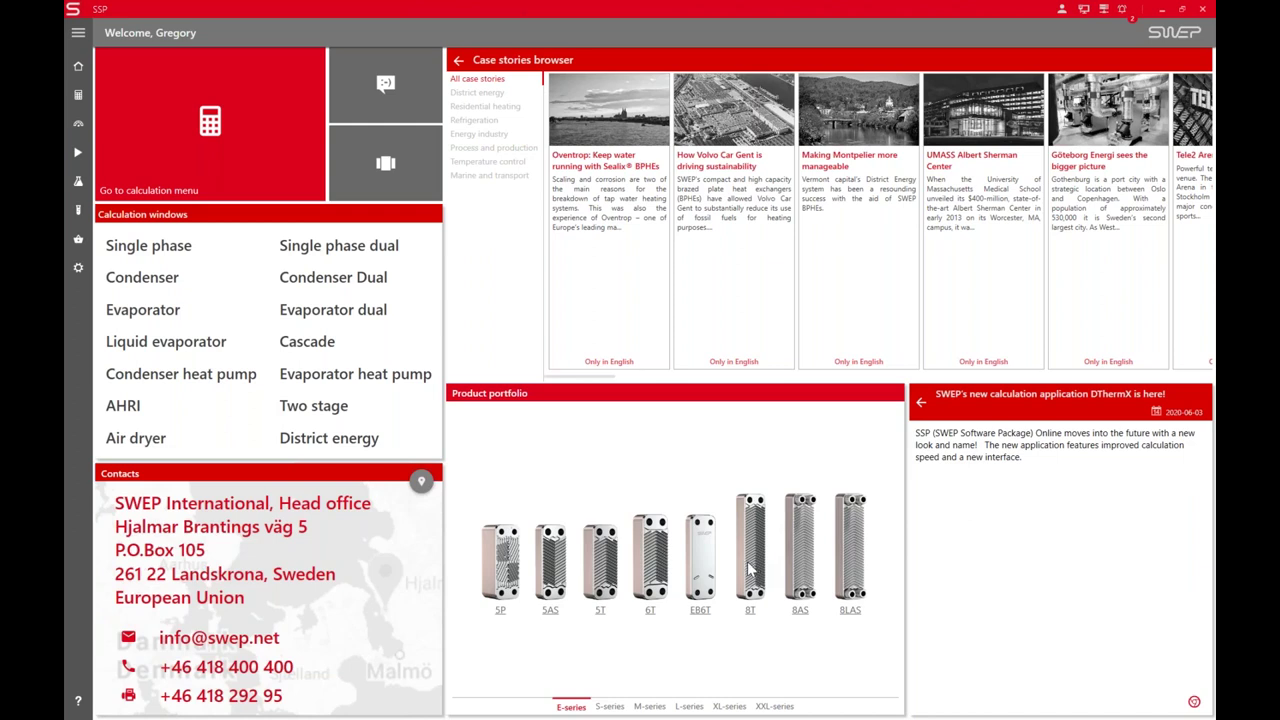
pyautogui.click(620, 708)
pyautogui.click(650, 706)
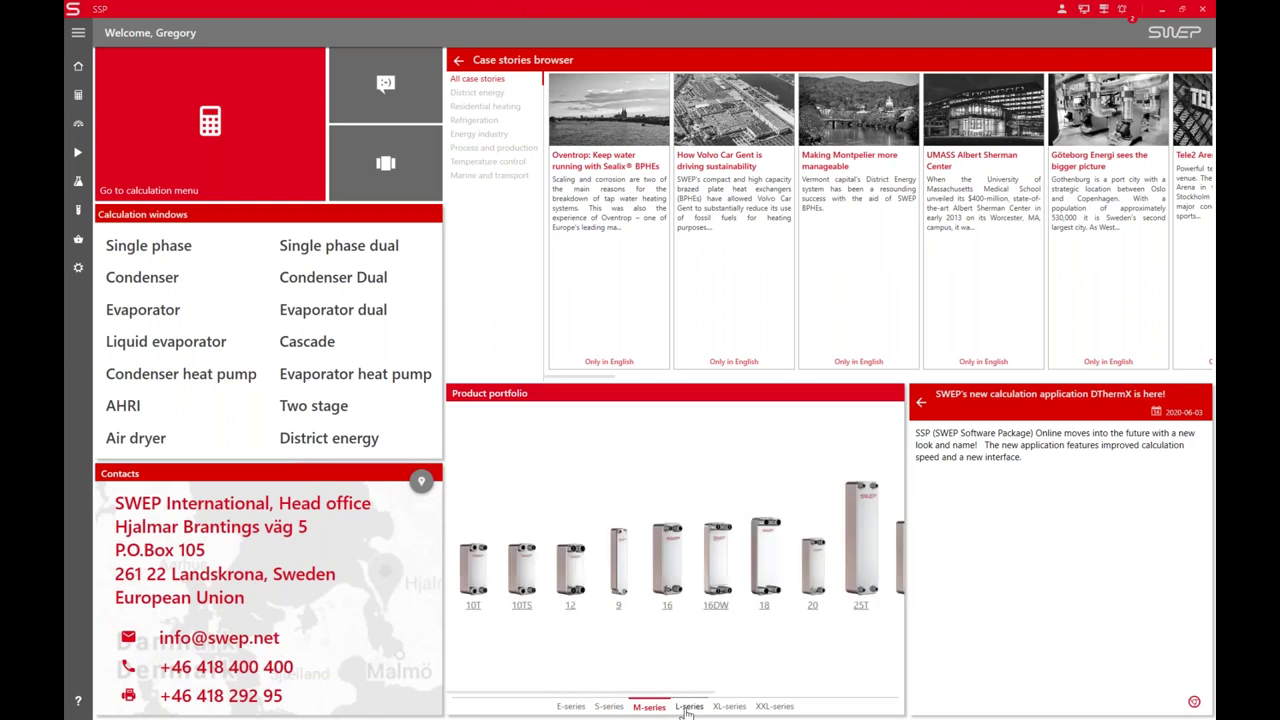
pyautogui.click(688, 707)
pyautogui.click(730, 707)
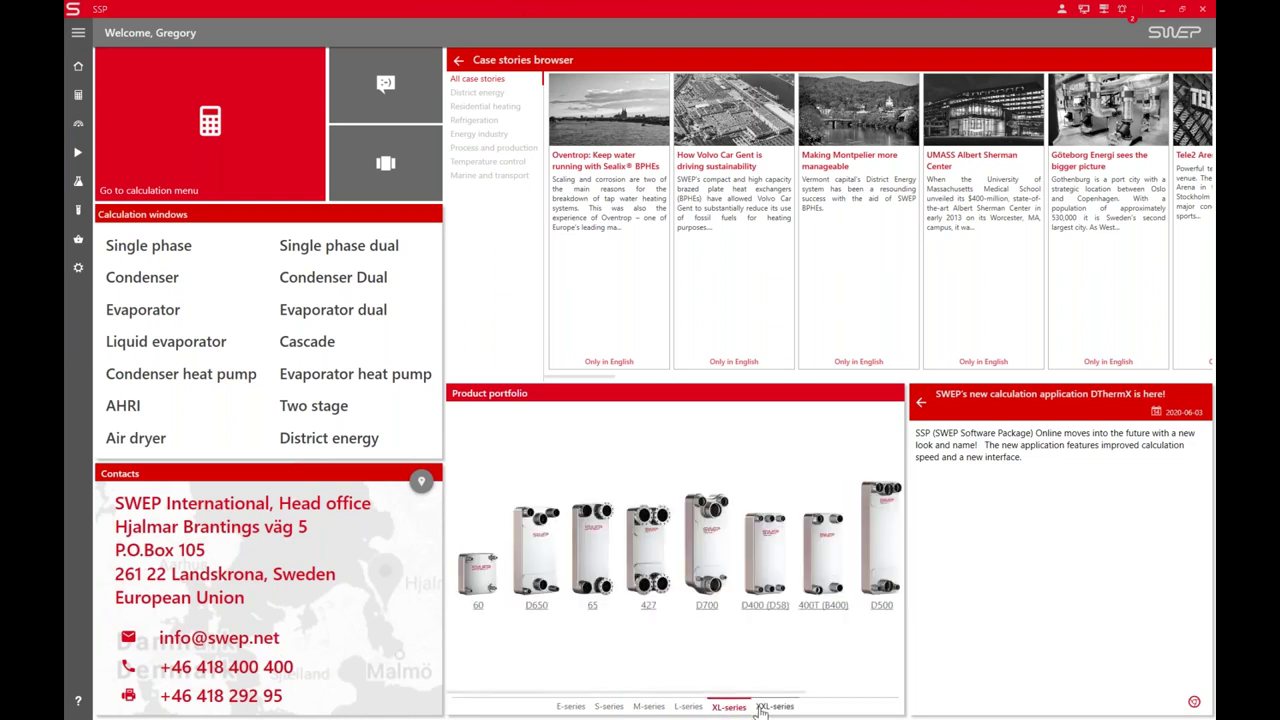
pyautogui.click(762, 708)
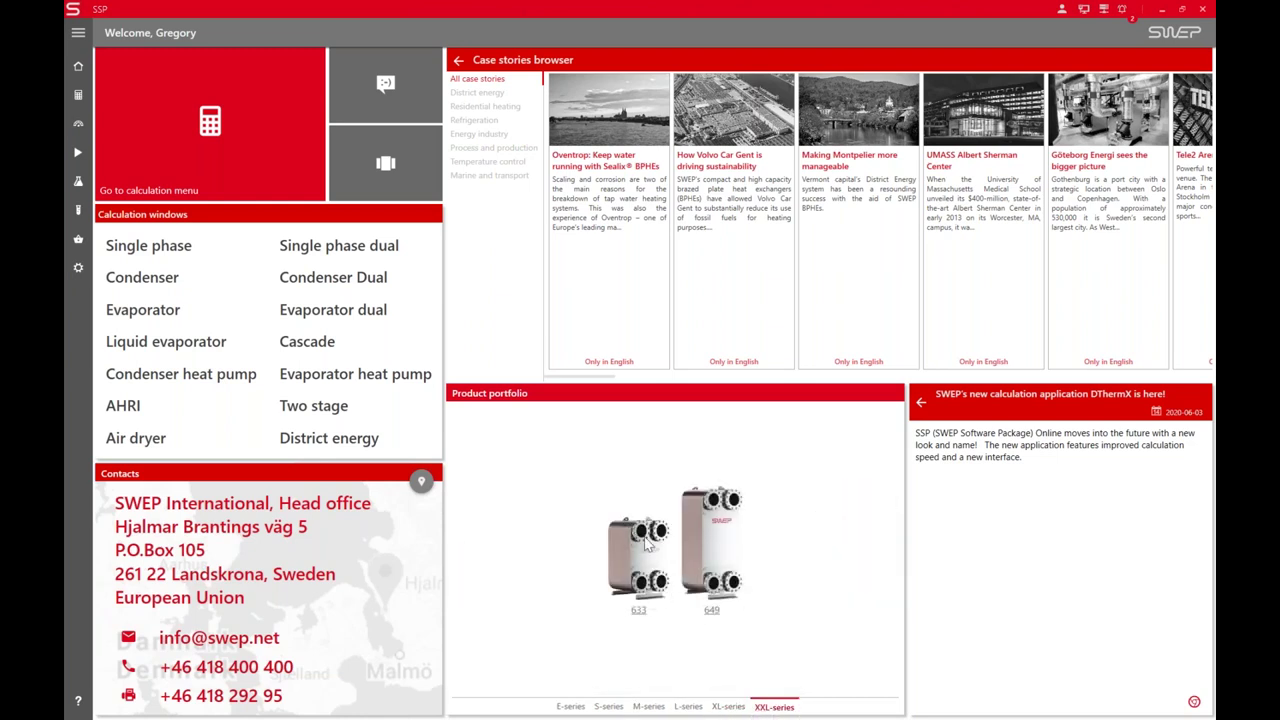
pyautogui.click(688, 707)
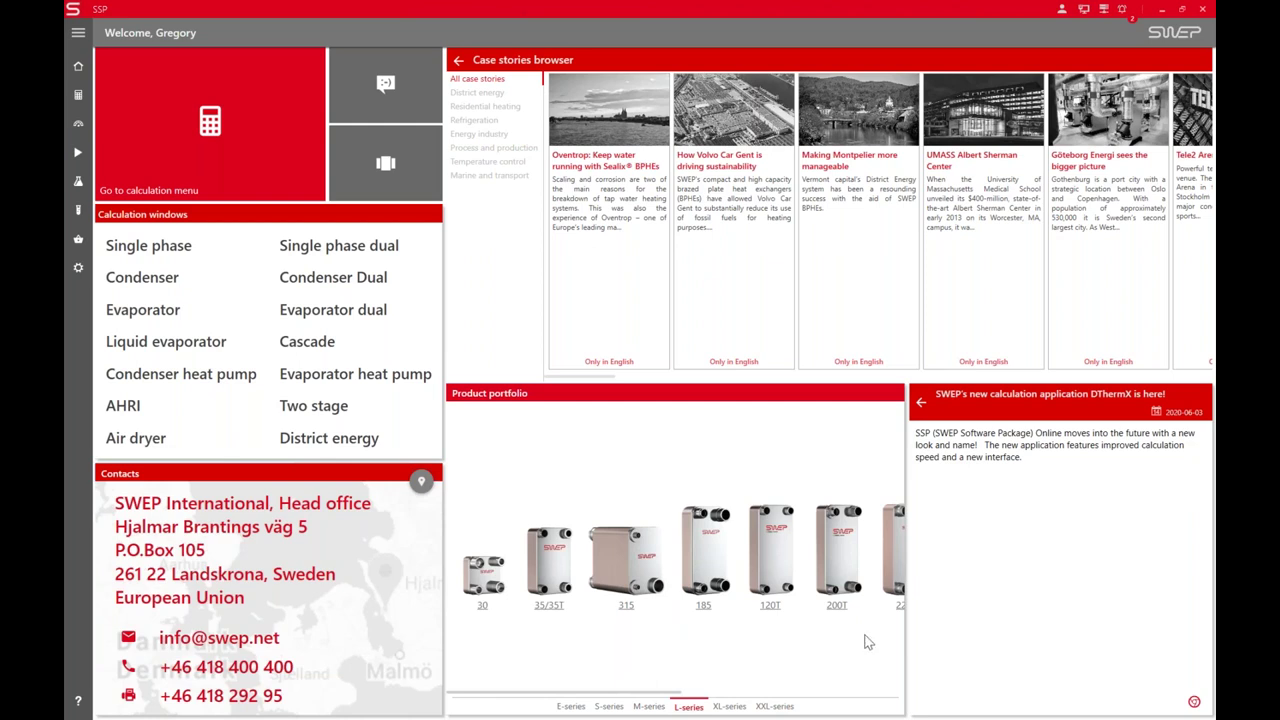
pyautogui.click(571, 706)
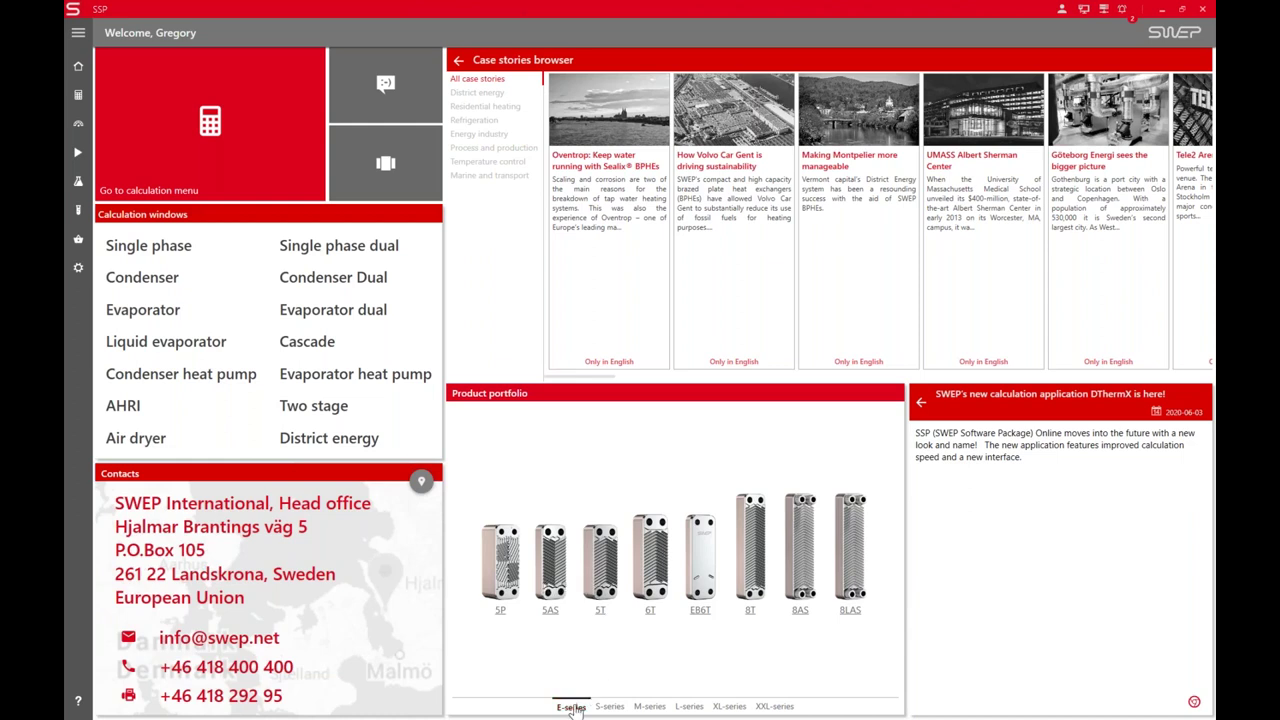
# Open a new Single phase calculation from the home screen
pyautogui.click(158, 250)
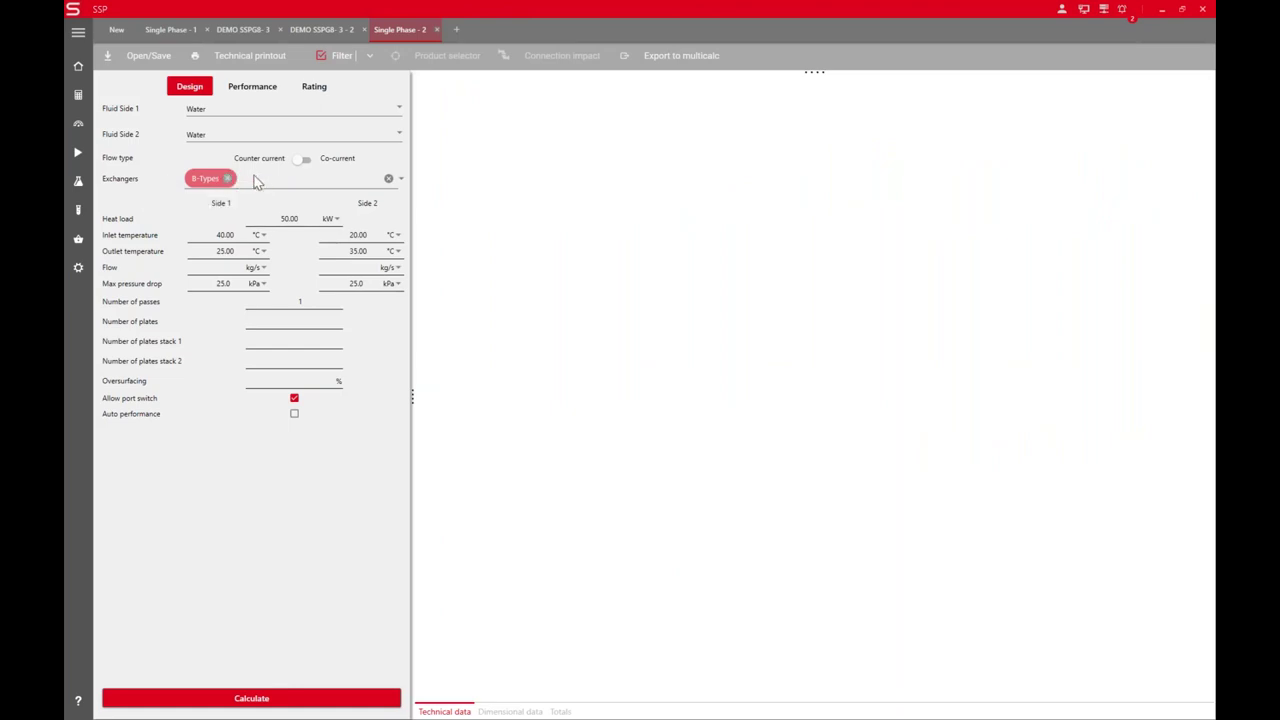
# Include E-Types together with B-Types among the exchangers for this new Single phase calculation
pyautogui.click(262, 185)
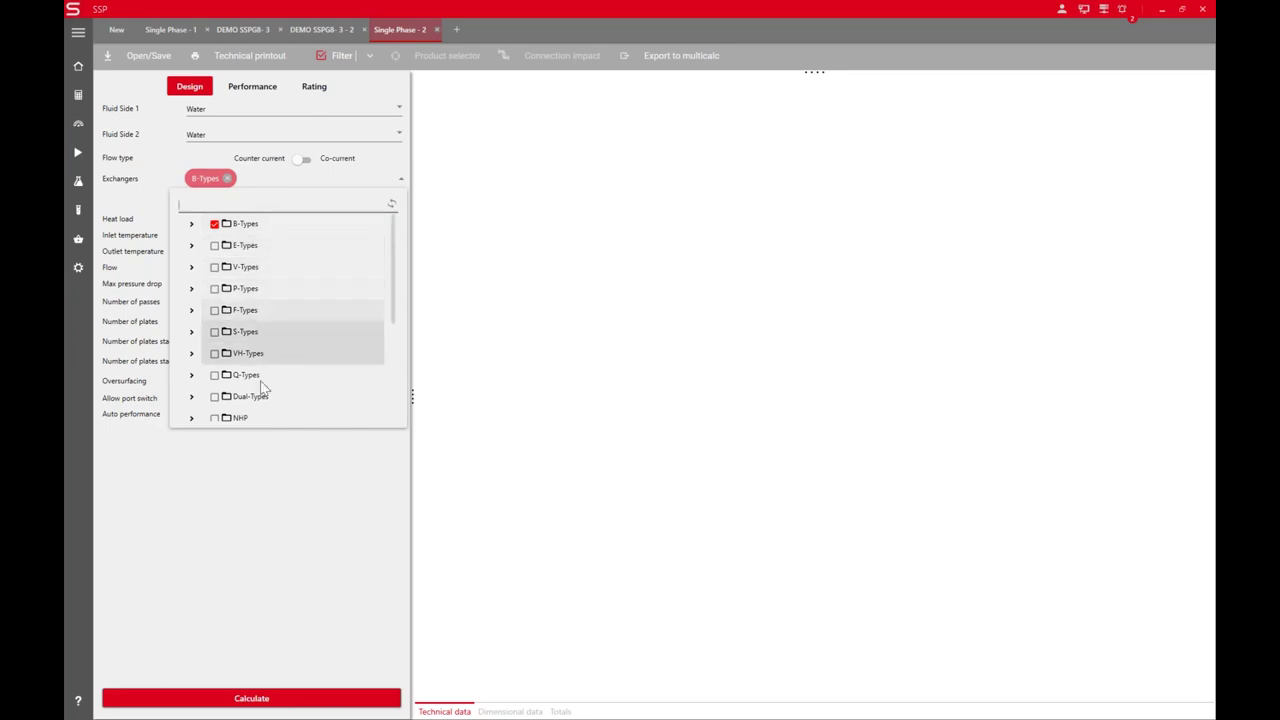
pyautogui.click(245, 250)
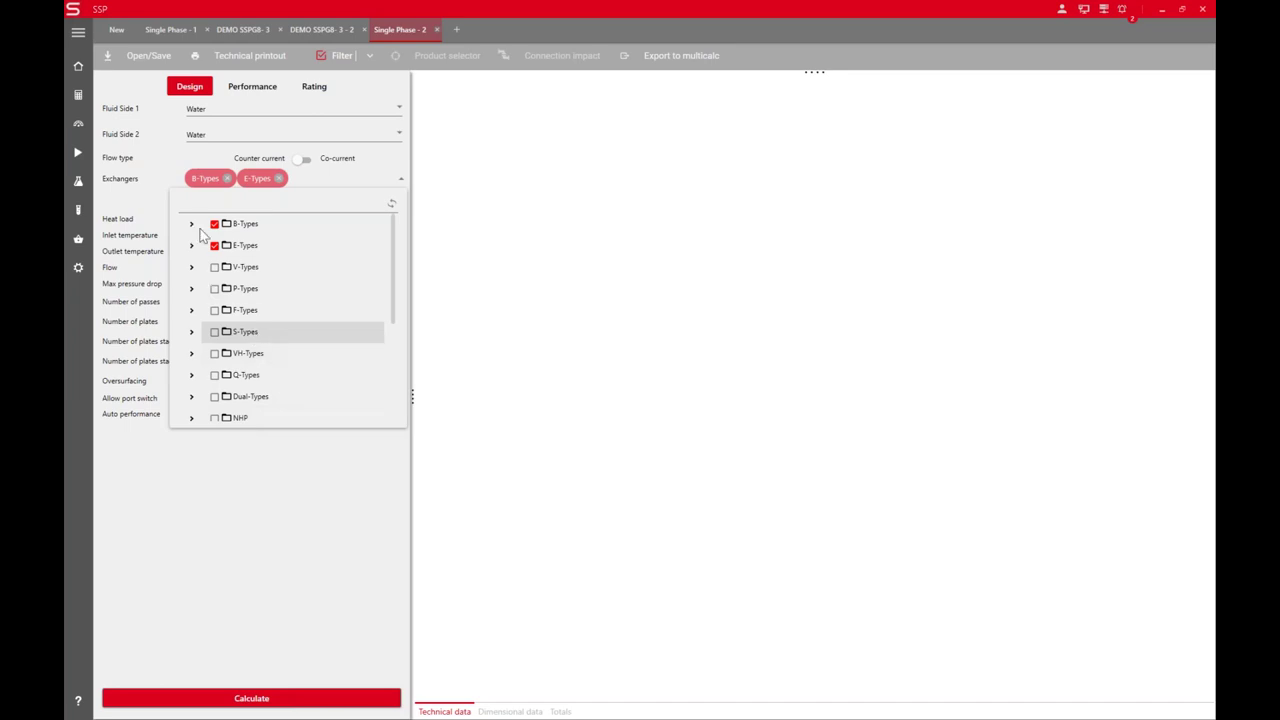
pyautogui.click(367, 183)
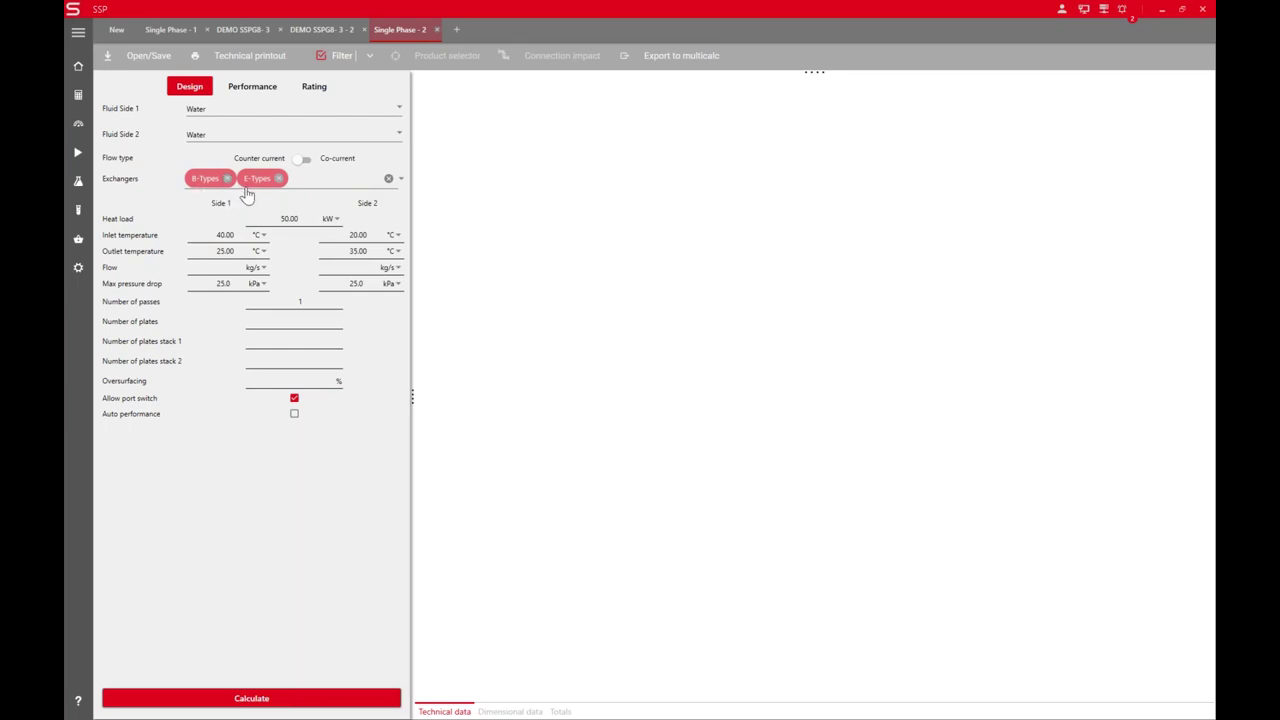
# Try a Side 1 flow of 45 kg/s on top of the heat load and temperatures, and clear it again
pyautogui.click(297, 220)
pyautogui.click(230, 268)
pyautogui.write('45')
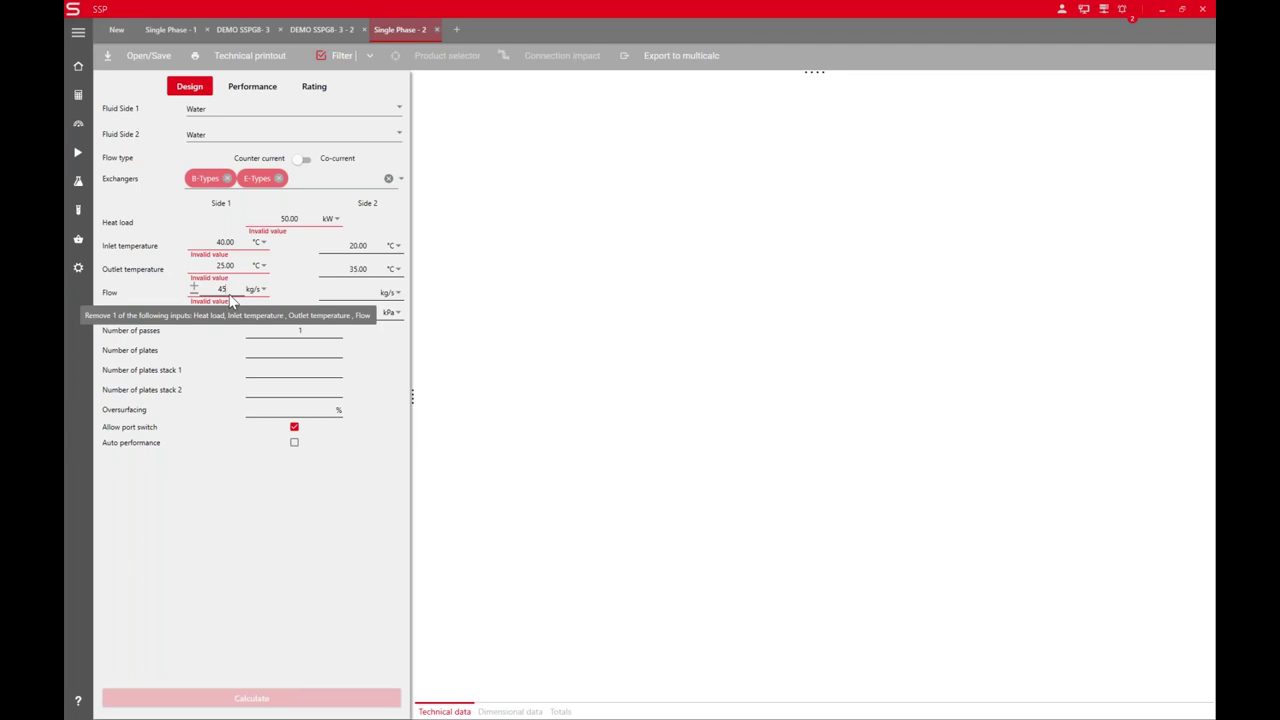
pyautogui.press('BackSpace')
pyautogui.press('BackSpace')
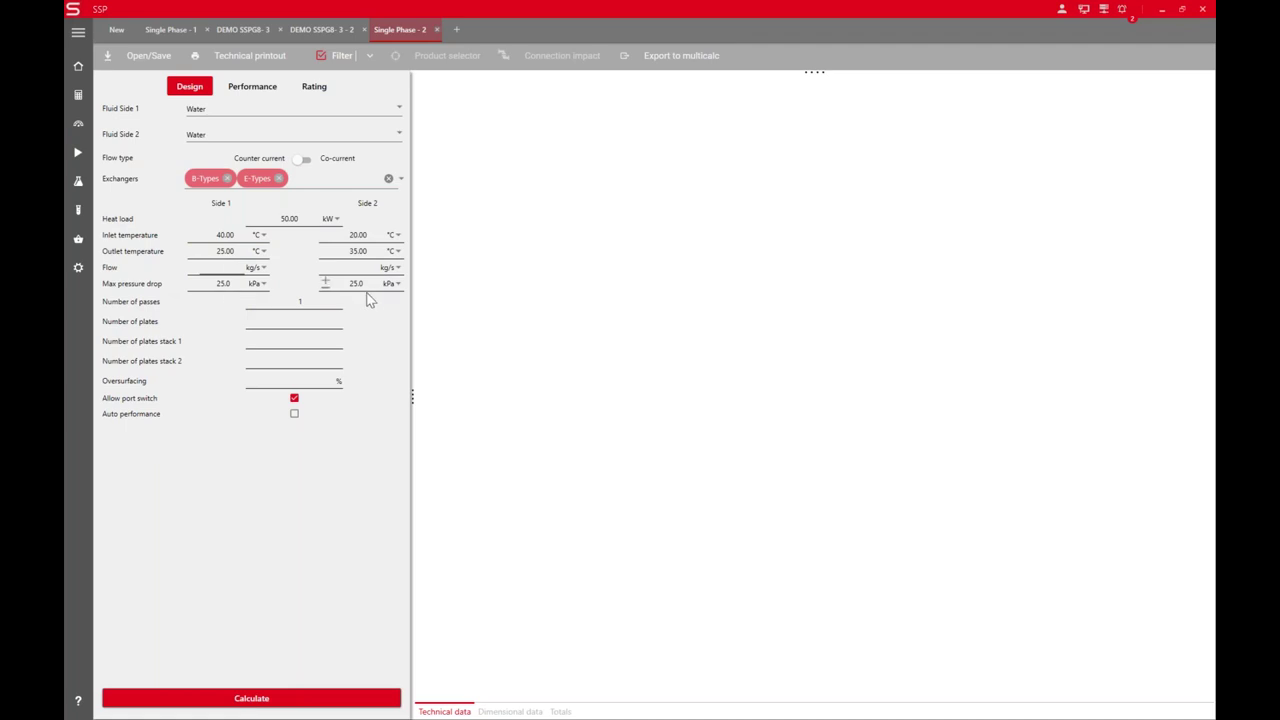
# Calculate the water-to-water design for the selected B-Types and E-Types
pyautogui.click(310, 306)
pyautogui.press('BackSpace')
pyautogui.click(314, 698)
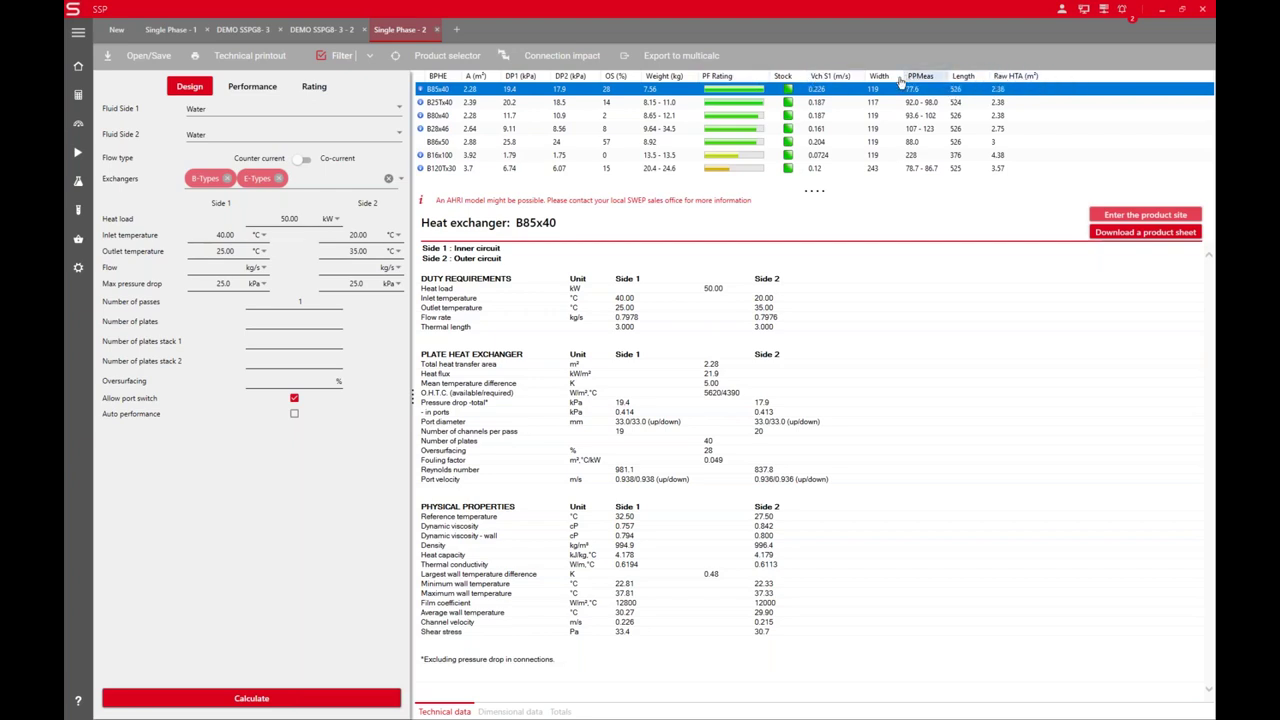
# View the column options available for the Single Phase results table and leave them without saving
pyautogui.rightClick(1103, 79)
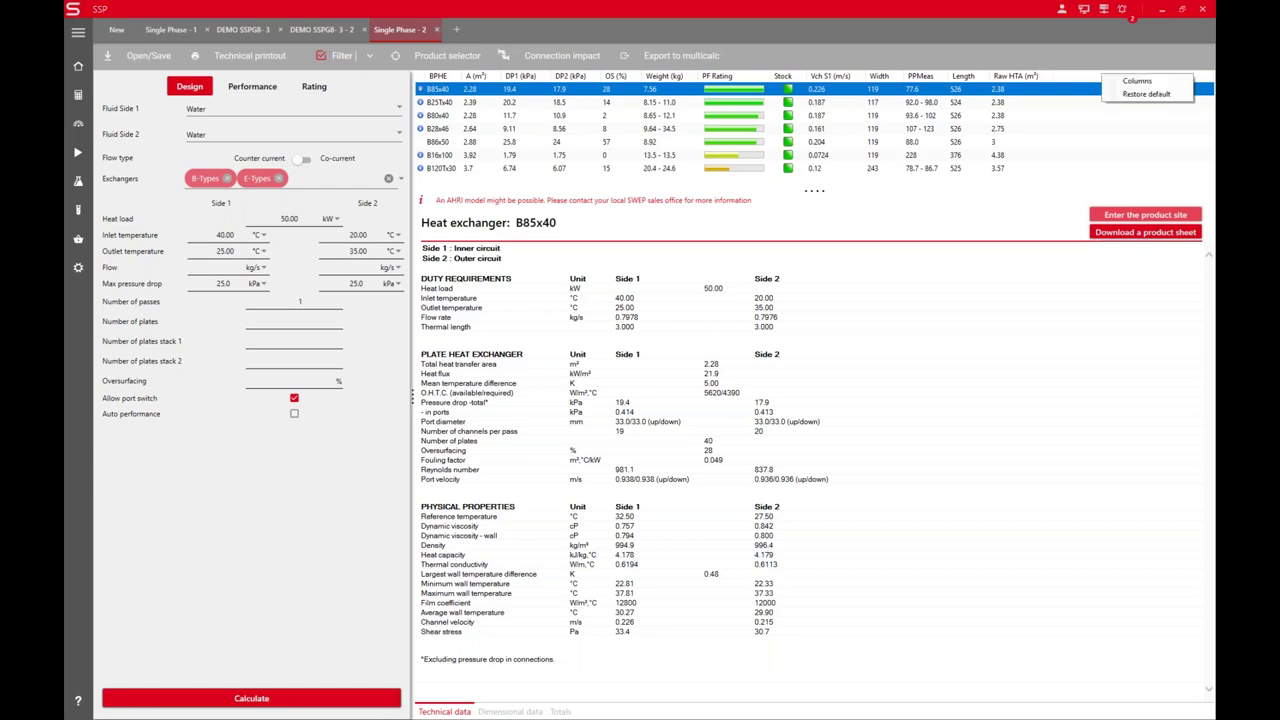
pyautogui.click(1137, 81)
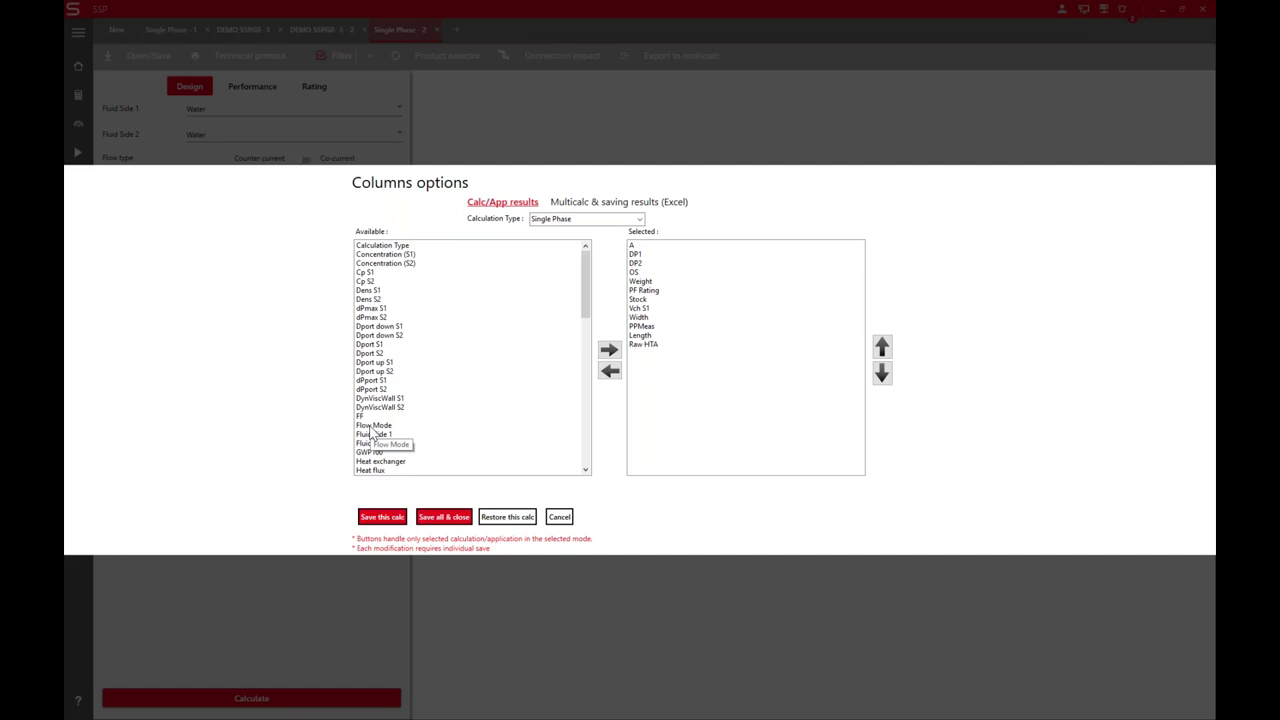
pyautogui.click(557, 518)
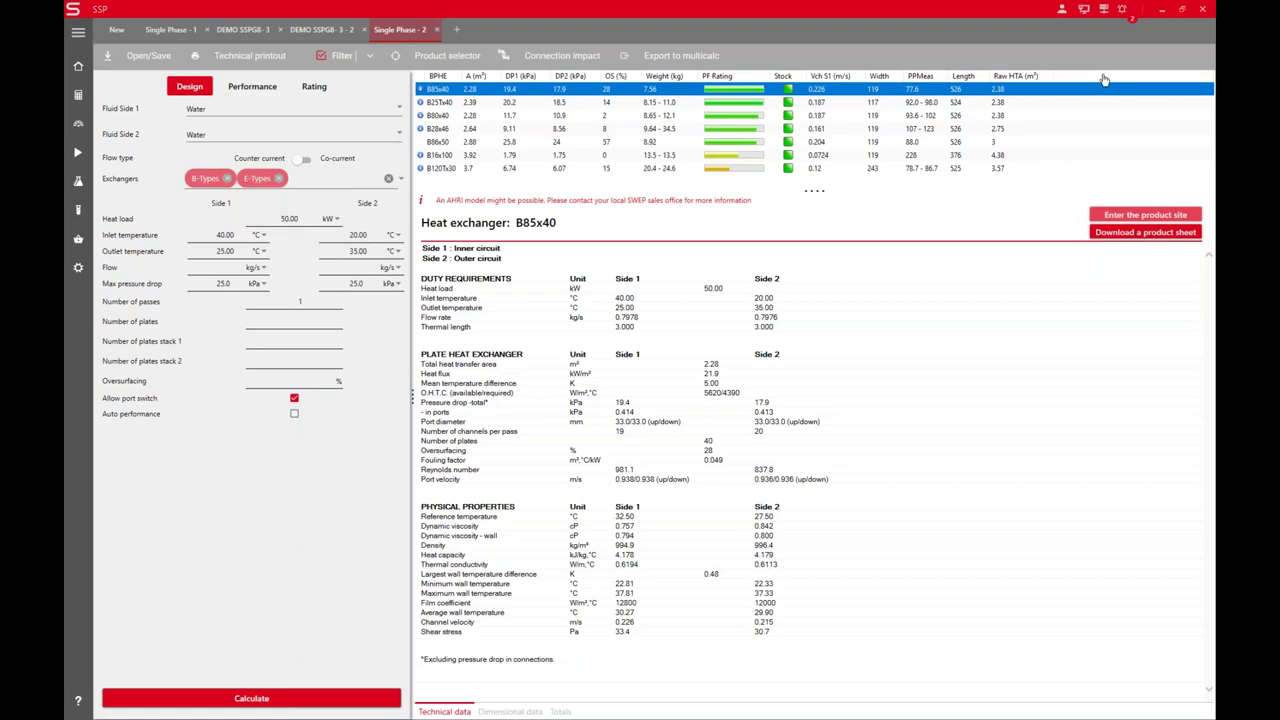
pyautogui.rightClick(1104, 79)
pyautogui.click(1005, 210)
pyautogui.click(480, 200)
# Review the filter's factory, material, pressure and warehouse choices, and compare the results with the filter off and on
pyautogui.click(372, 62)
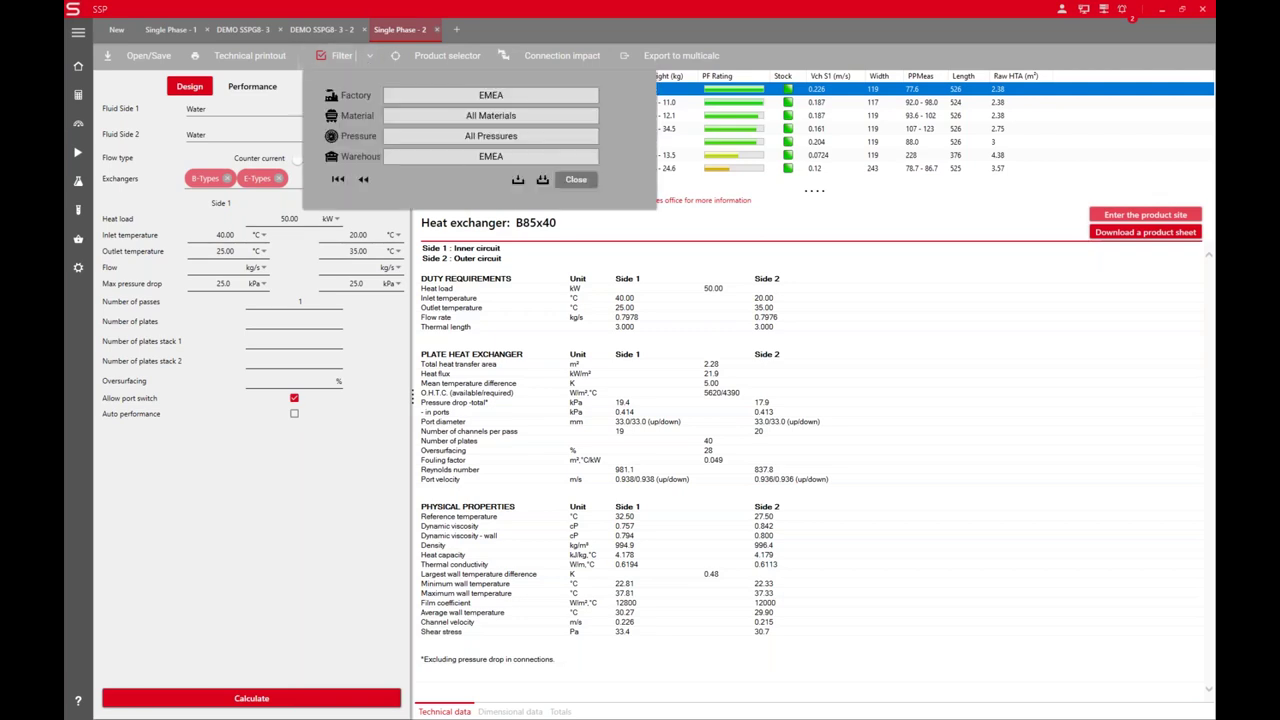
pyautogui.click(442, 98)
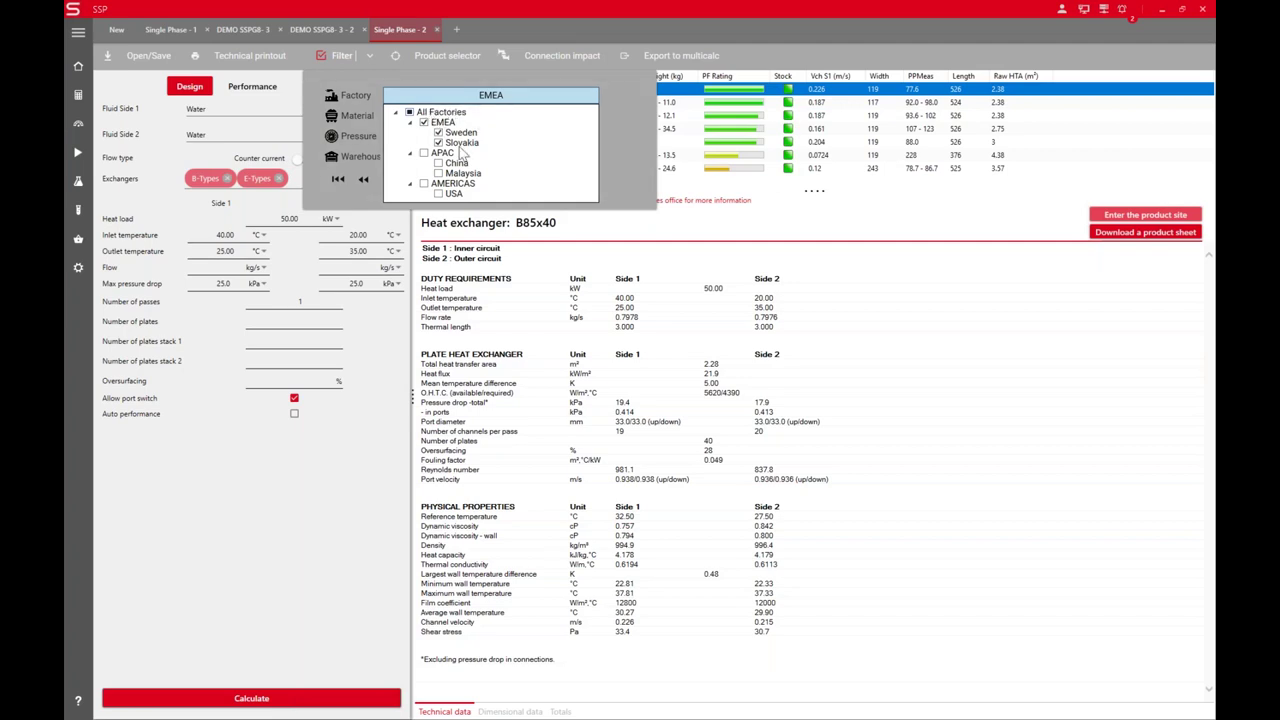
pyautogui.click(452, 96)
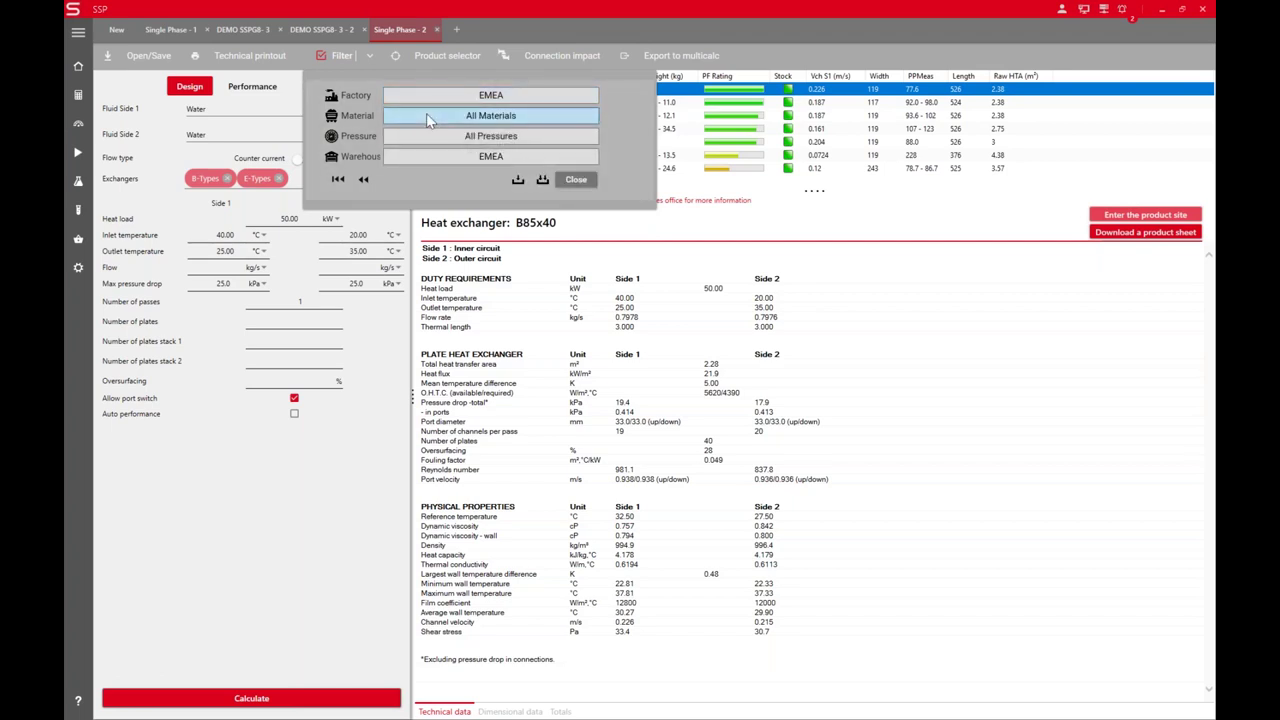
pyautogui.click(426, 115)
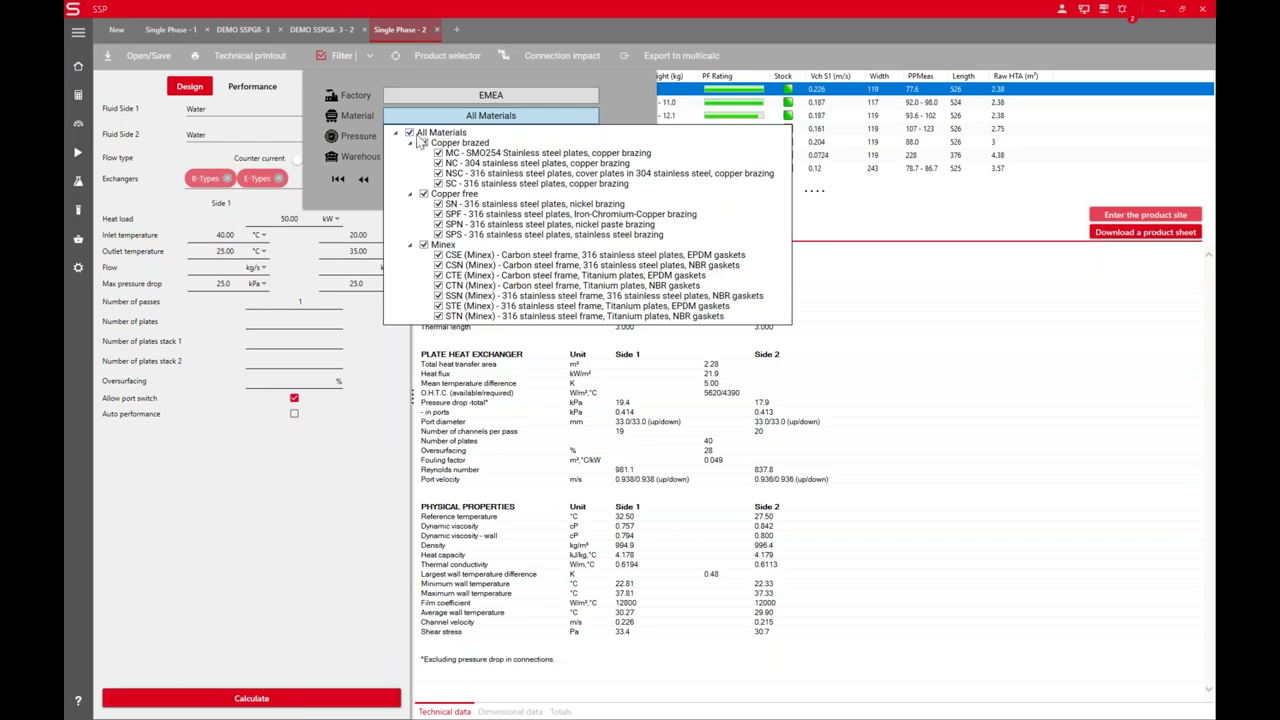
pyautogui.click(525, 122)
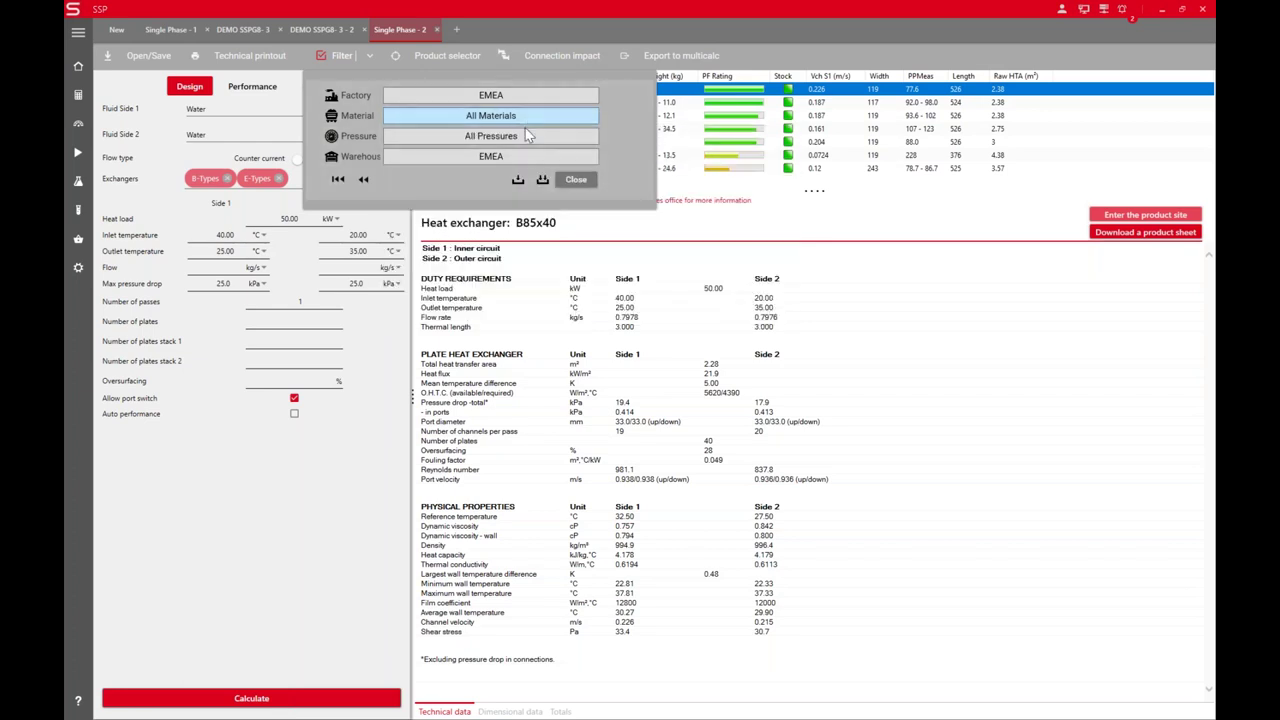
pyautogui.click(419, 138)
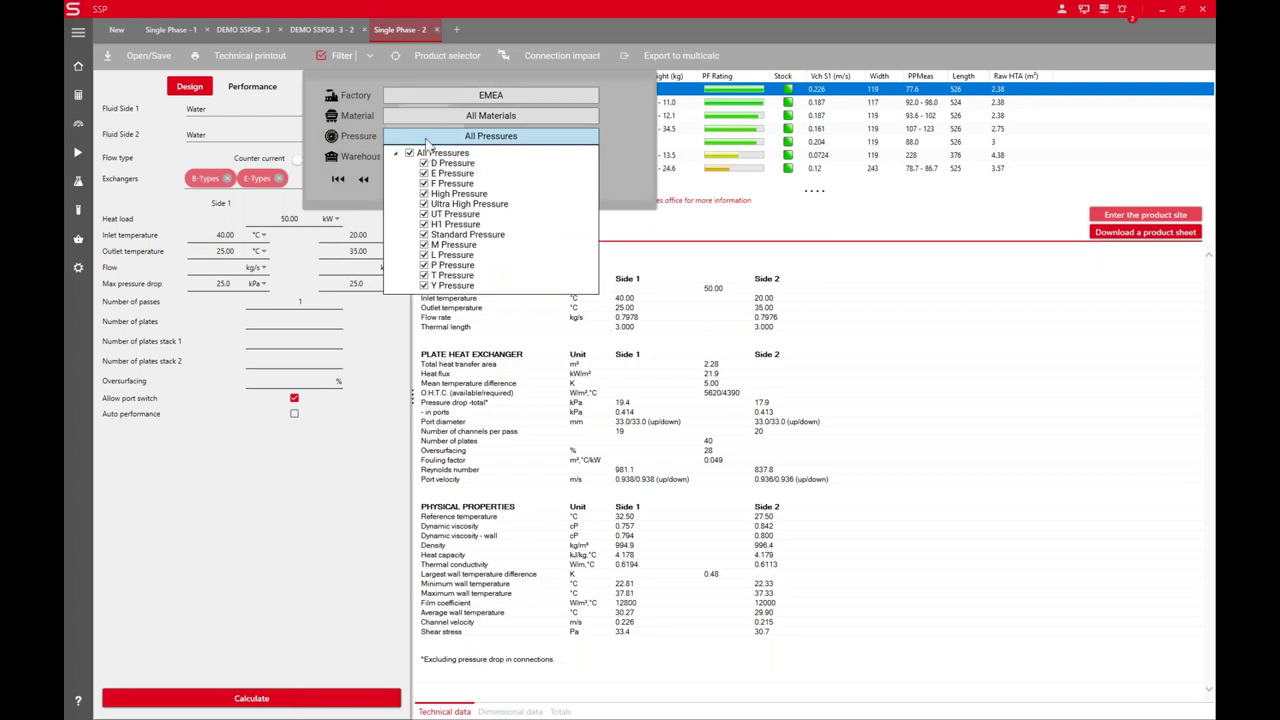
pyautogui.click(425, 138)
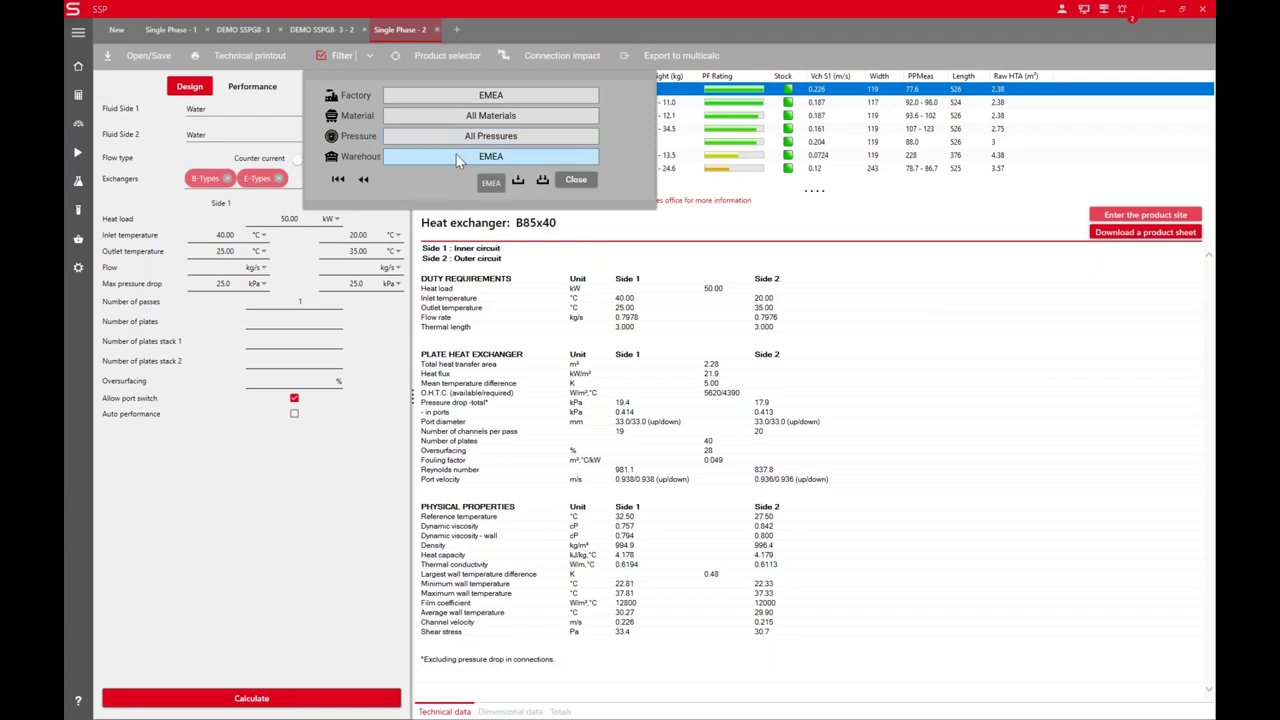
pyautogui.click(457, 160)
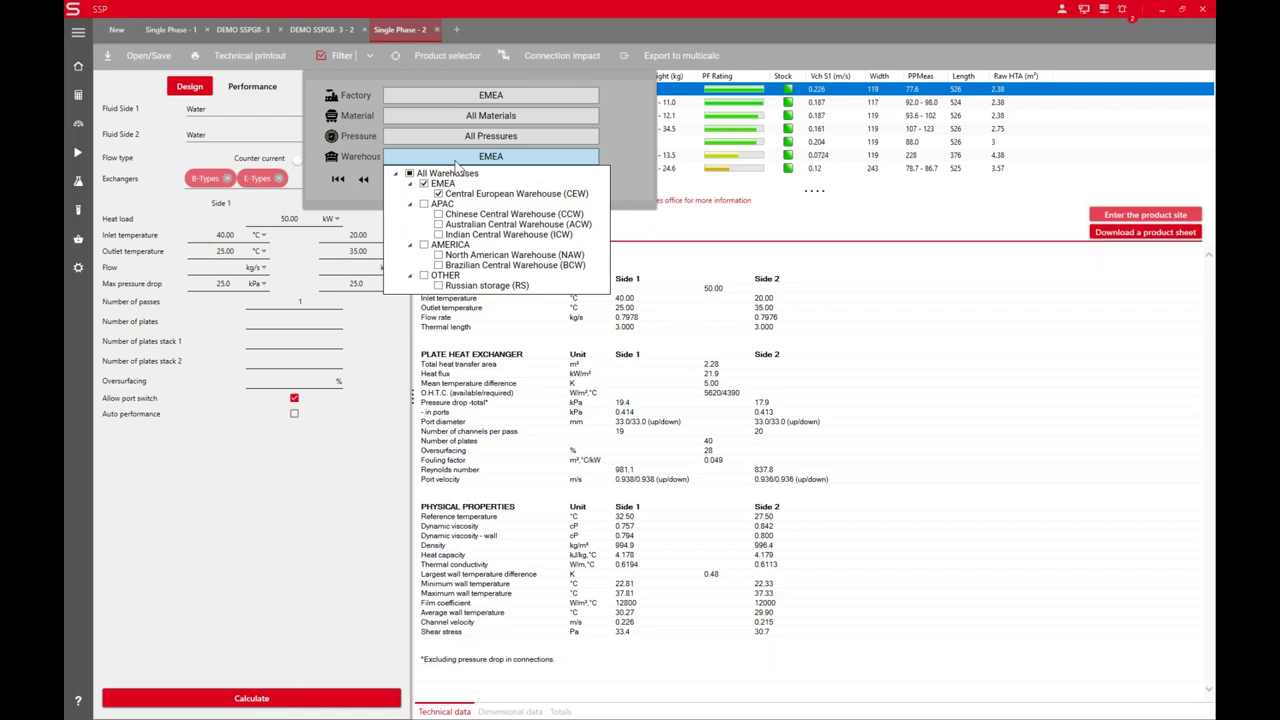
pyautogui.click(456, 165)
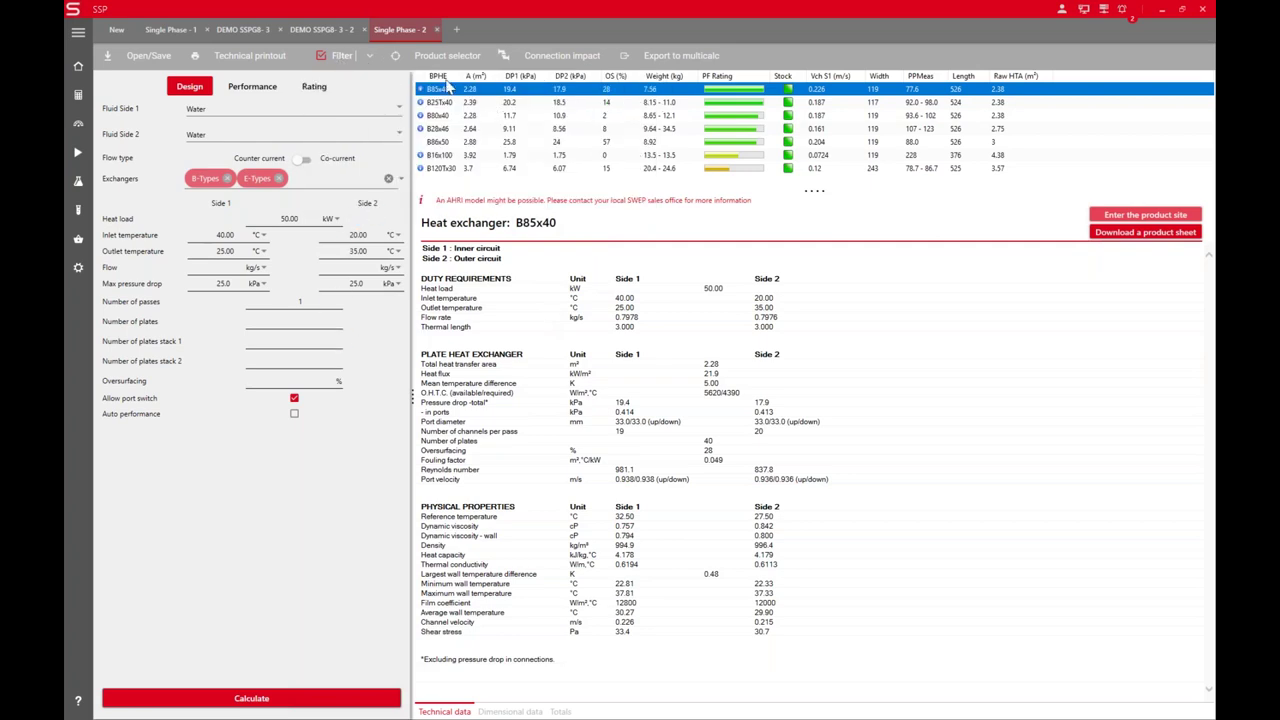
pyautogui.click(321, 55)
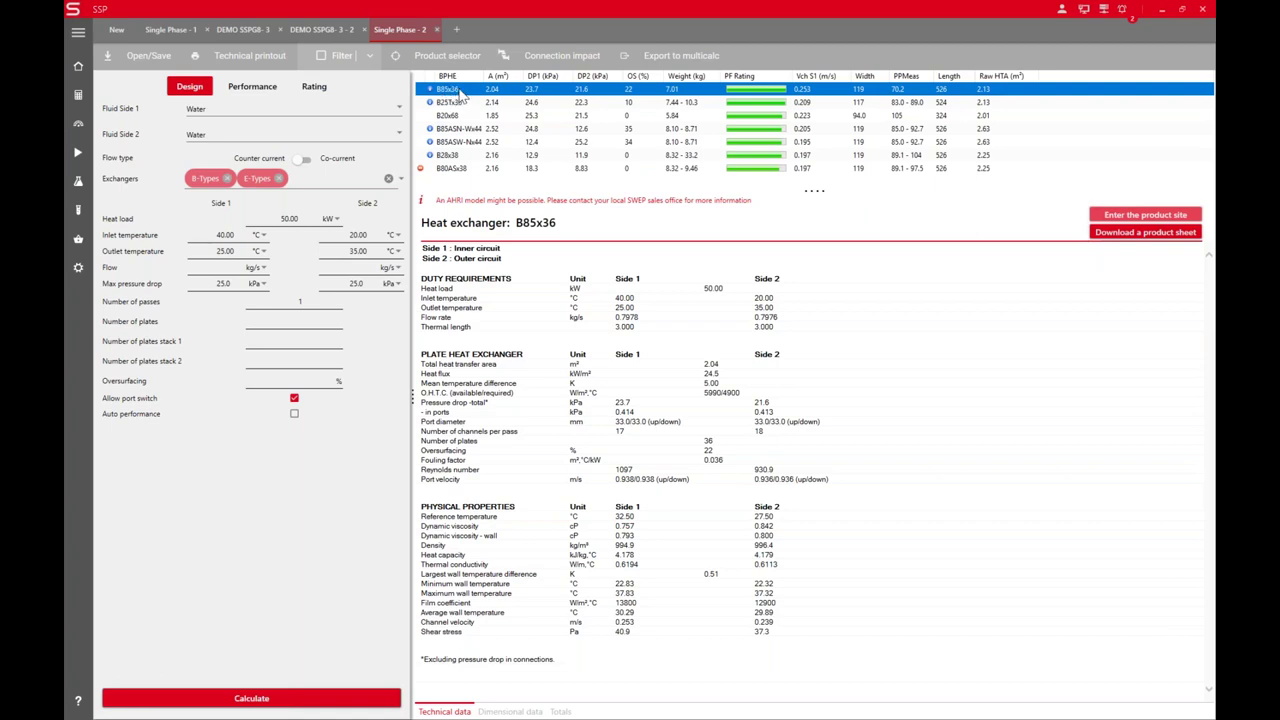
pyautogui.click(342, 57)
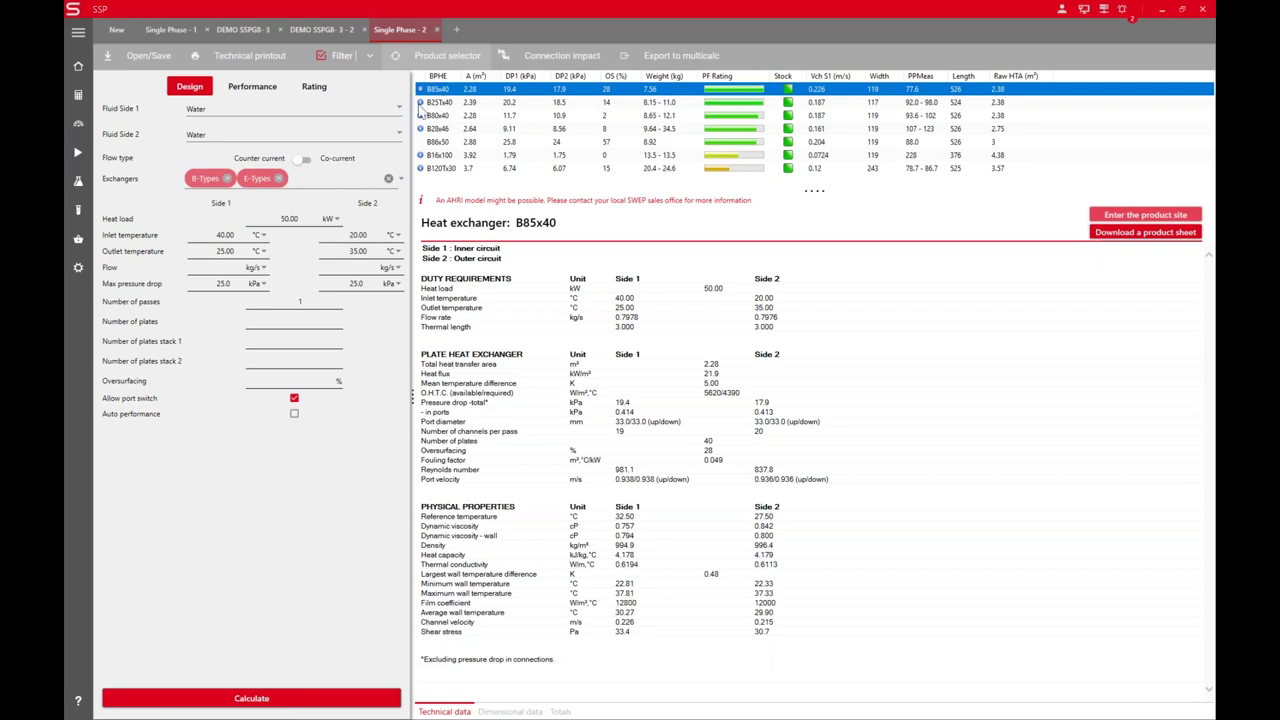
# Replace the B-Types and E-Types with only the B85 exchanger from B-Types, and recalculate the design
pyautogui.click(279, 179)
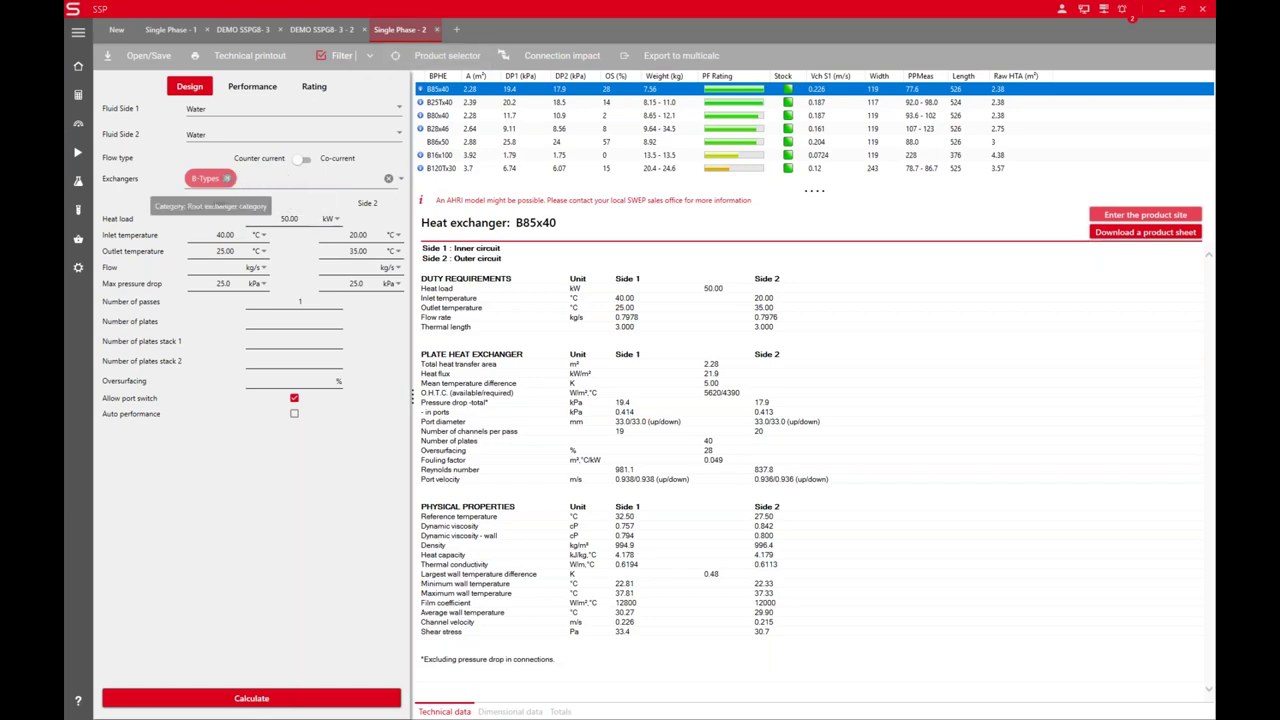
pyautogui.click(227, 178)
pyautogui.click(250, 181)
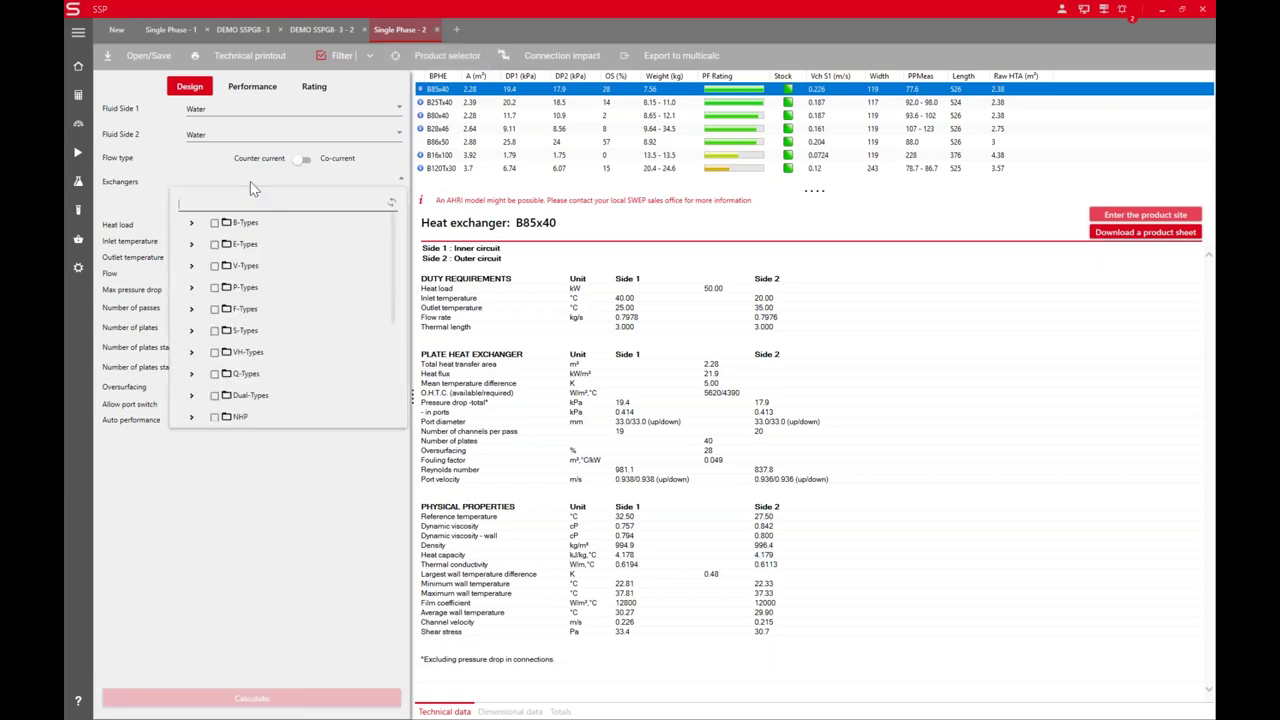
pyautogui.write('b')
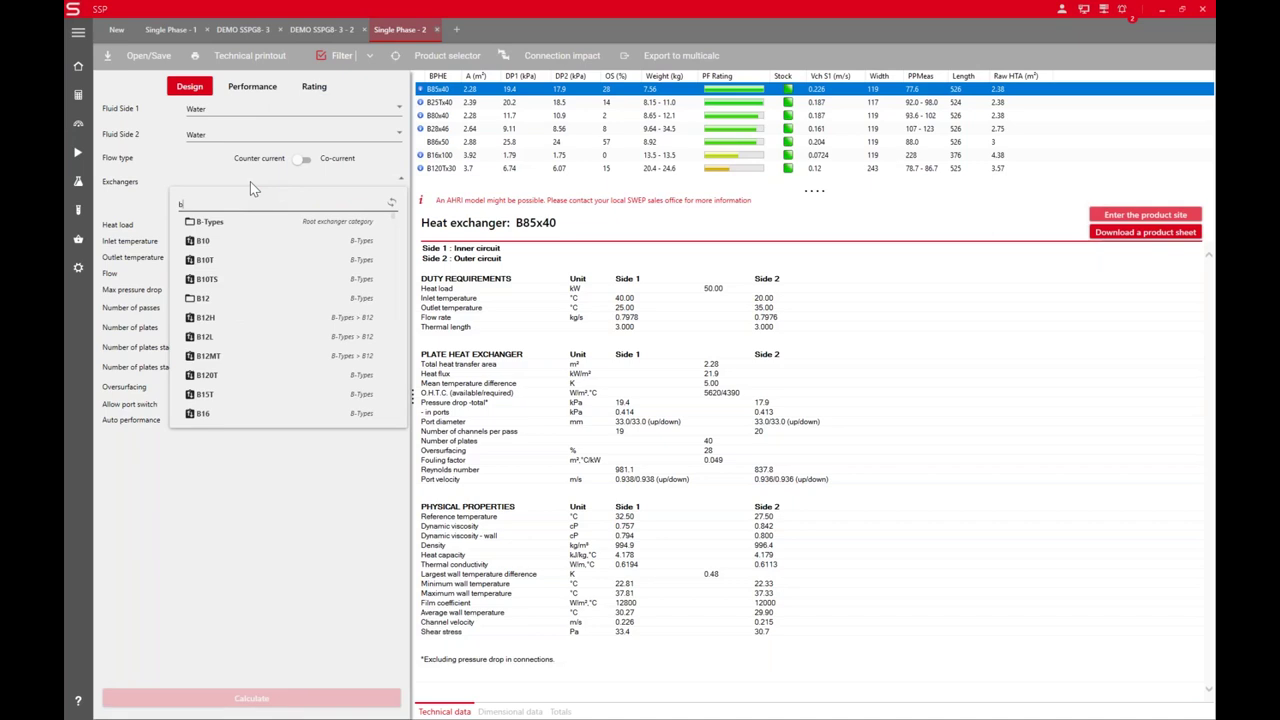
pyautogui.write('85')
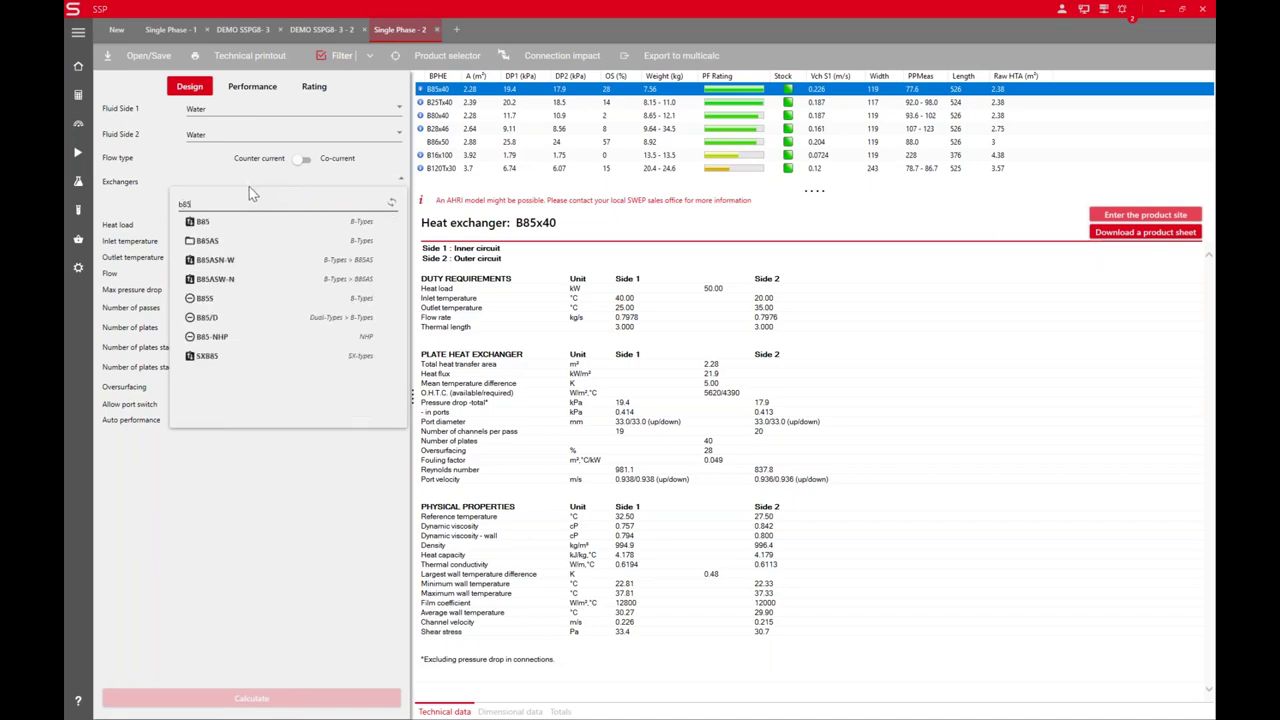
pyautogui.click(269, 224)
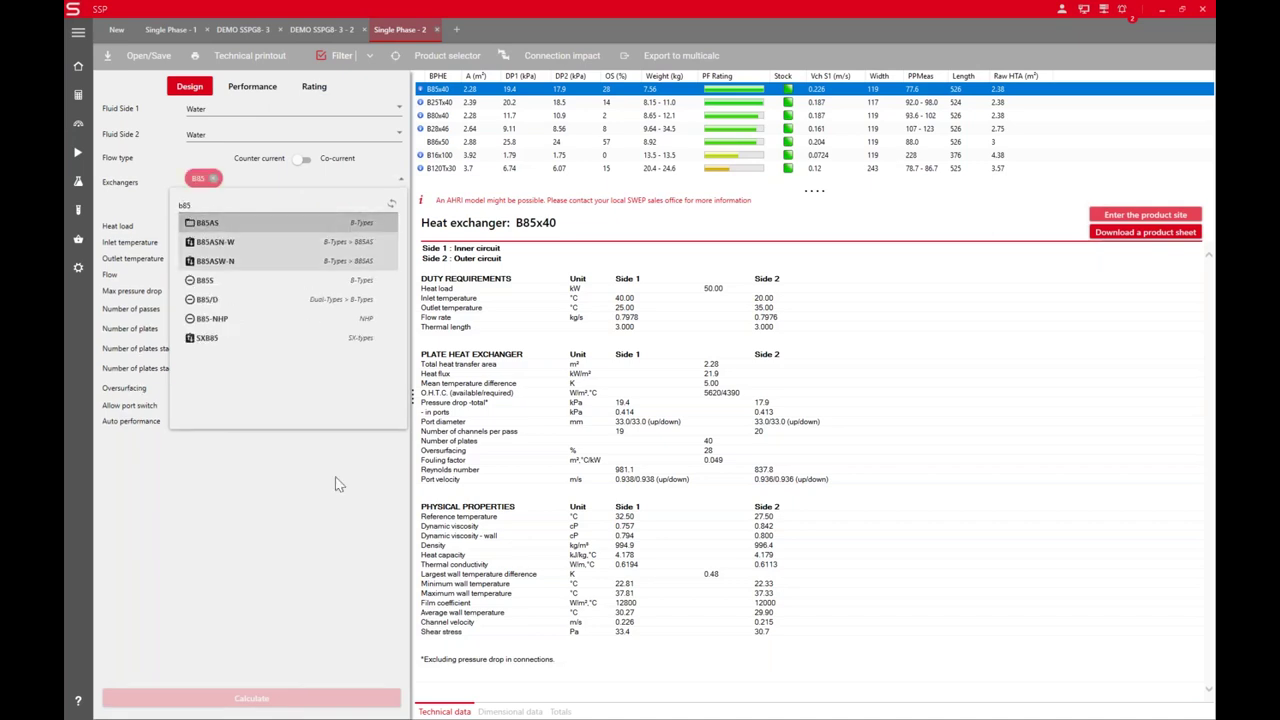
pyautogui.click(345, 544)
pyautogui.click(339, 698)
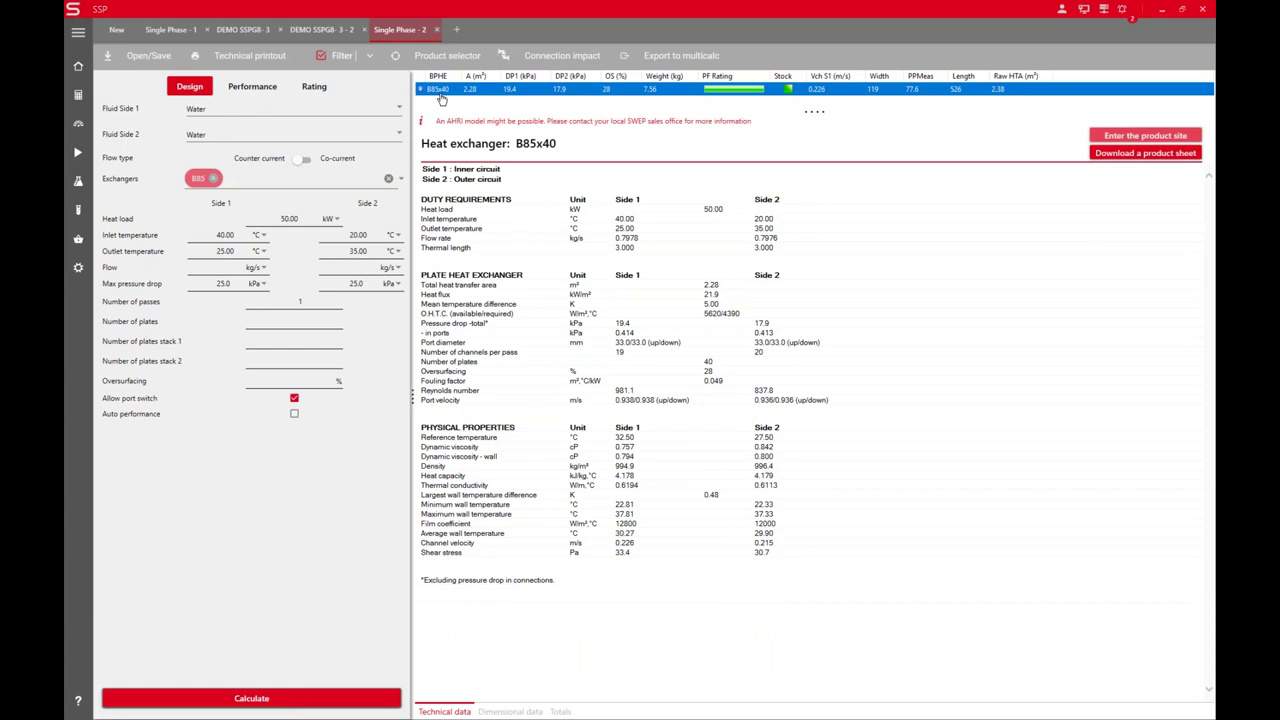
# Preview the technical printout of the B85x40 result and close the report
pyautogui.click(253, 65)
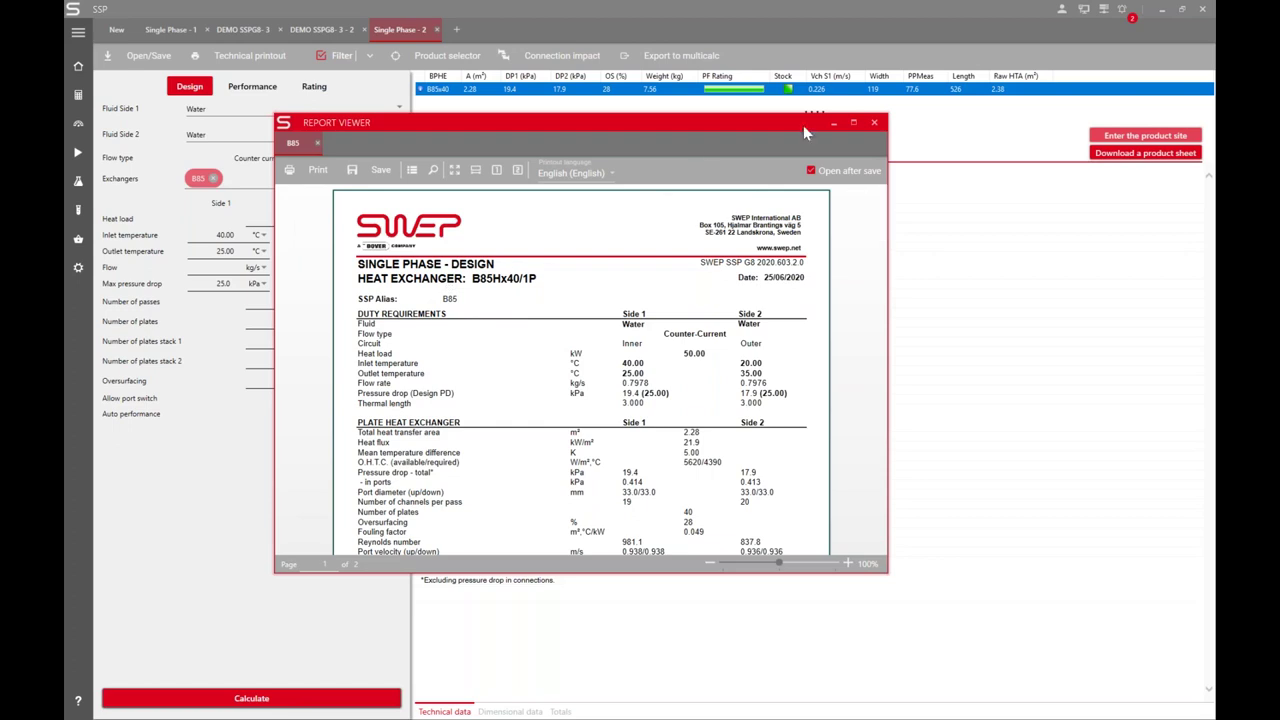
pyautogui.click(876, 124)
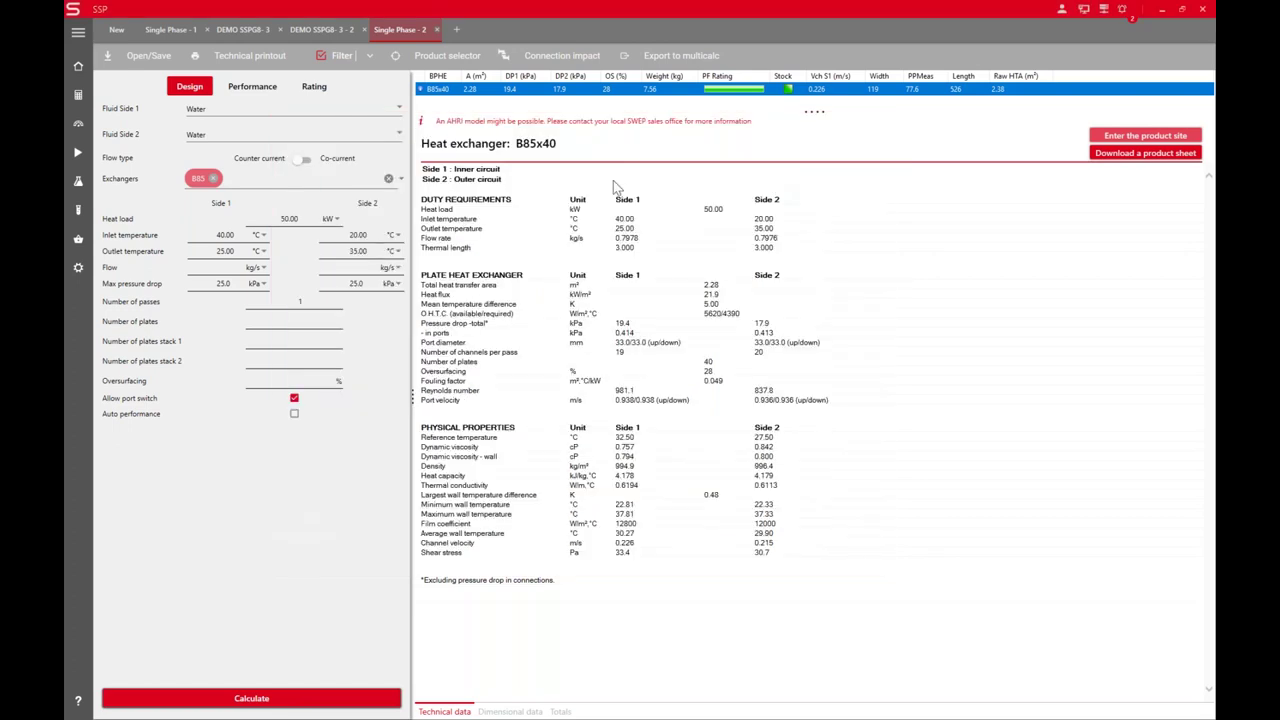
# Compare the port details of articles 16739 and 16801 for the B85x40 in the product selector
pyautogui.click(450, 55)
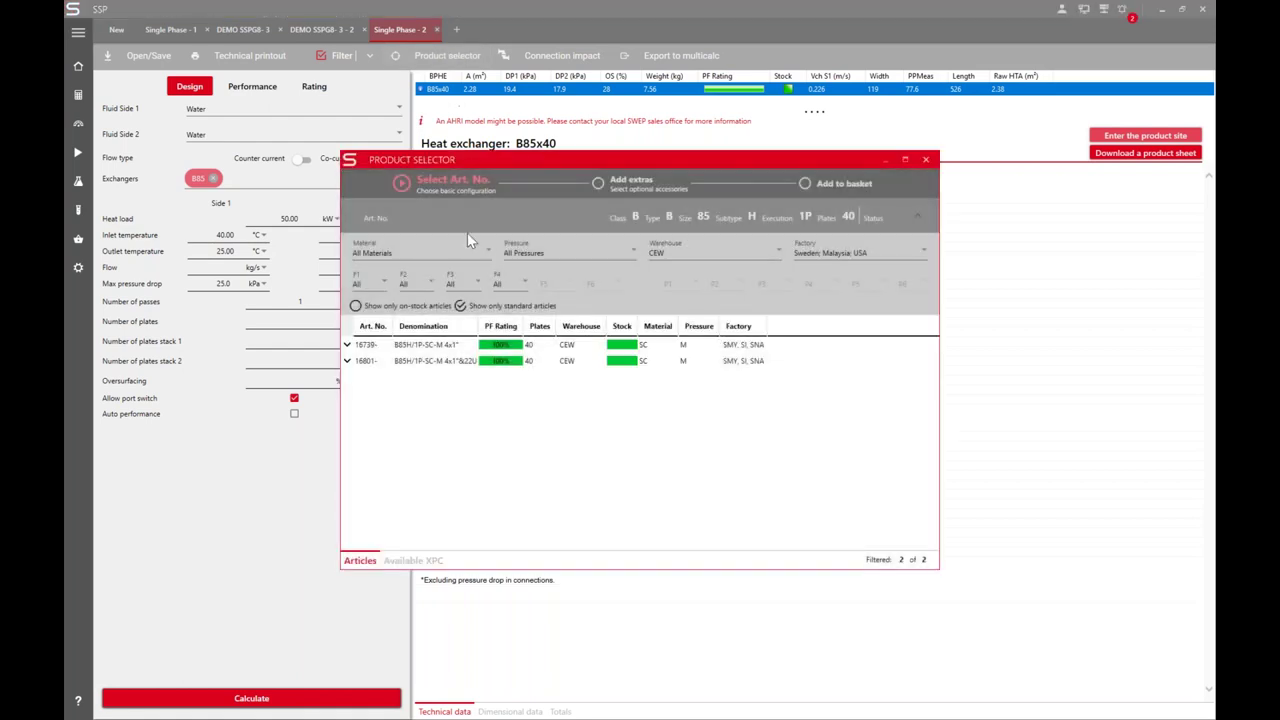
pyautogui.click(350, 349)
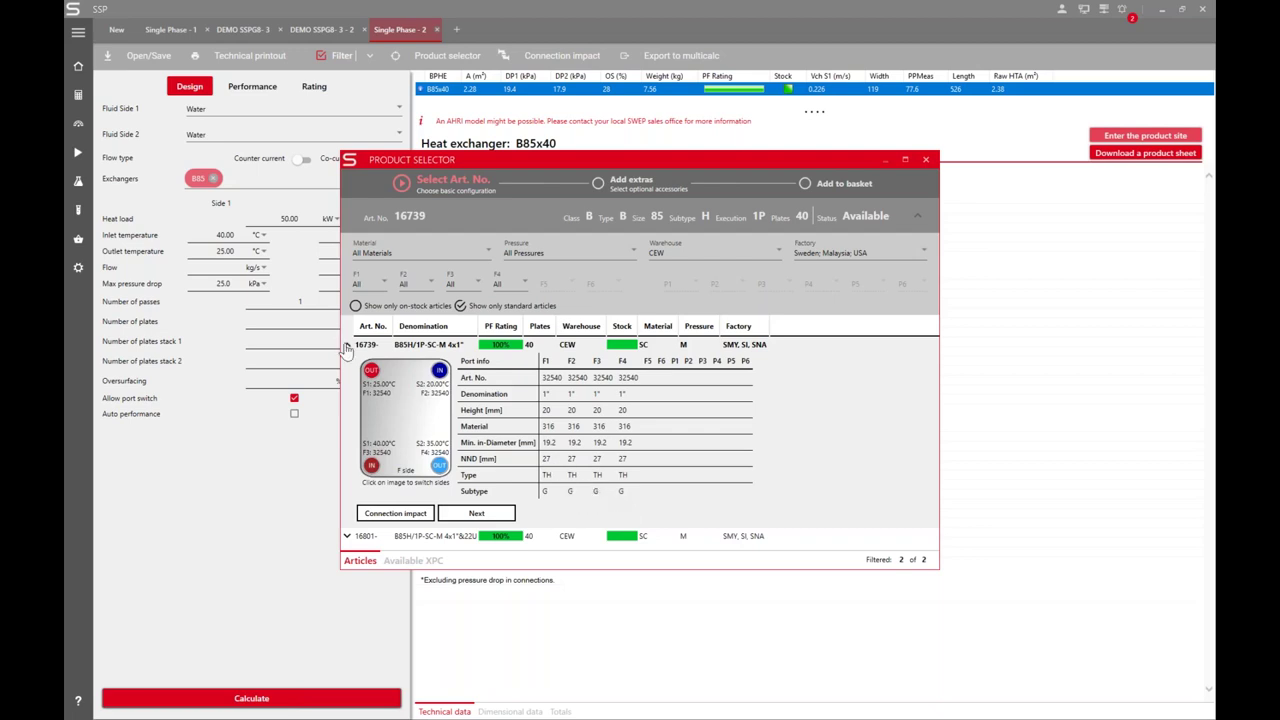
pyautogui.click(346, 344)
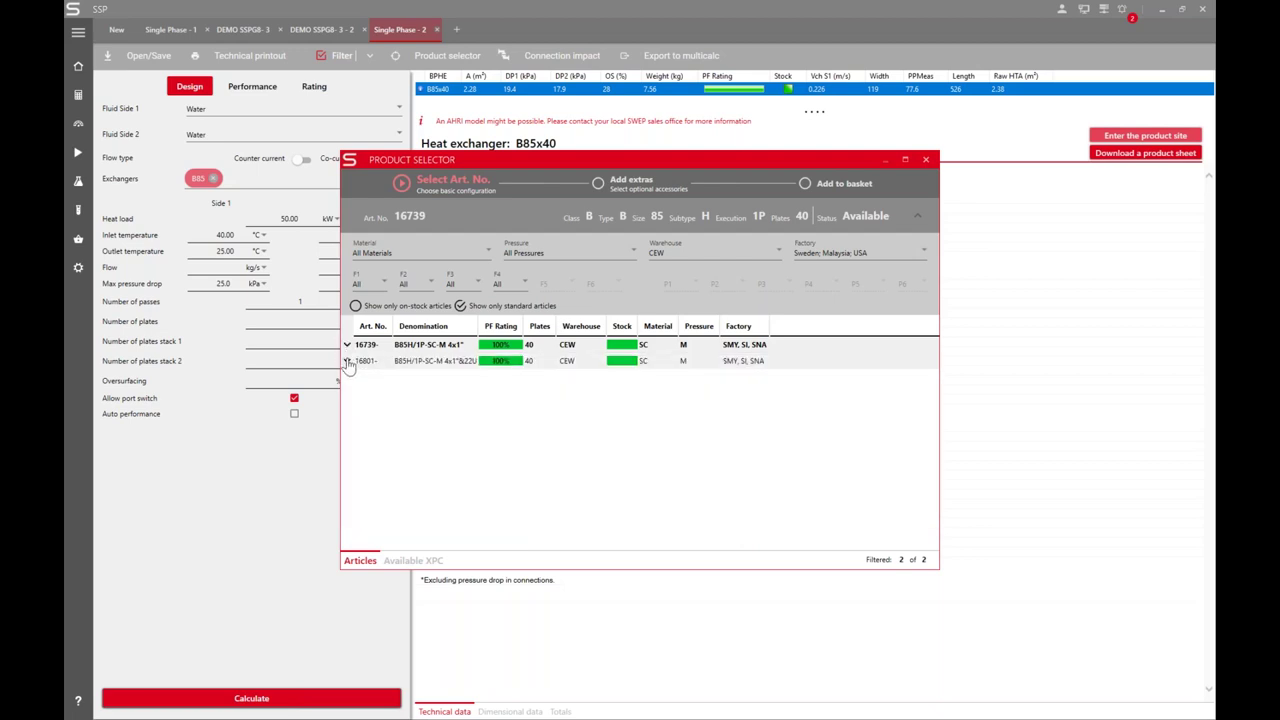
pyautogui.click(347, 361)
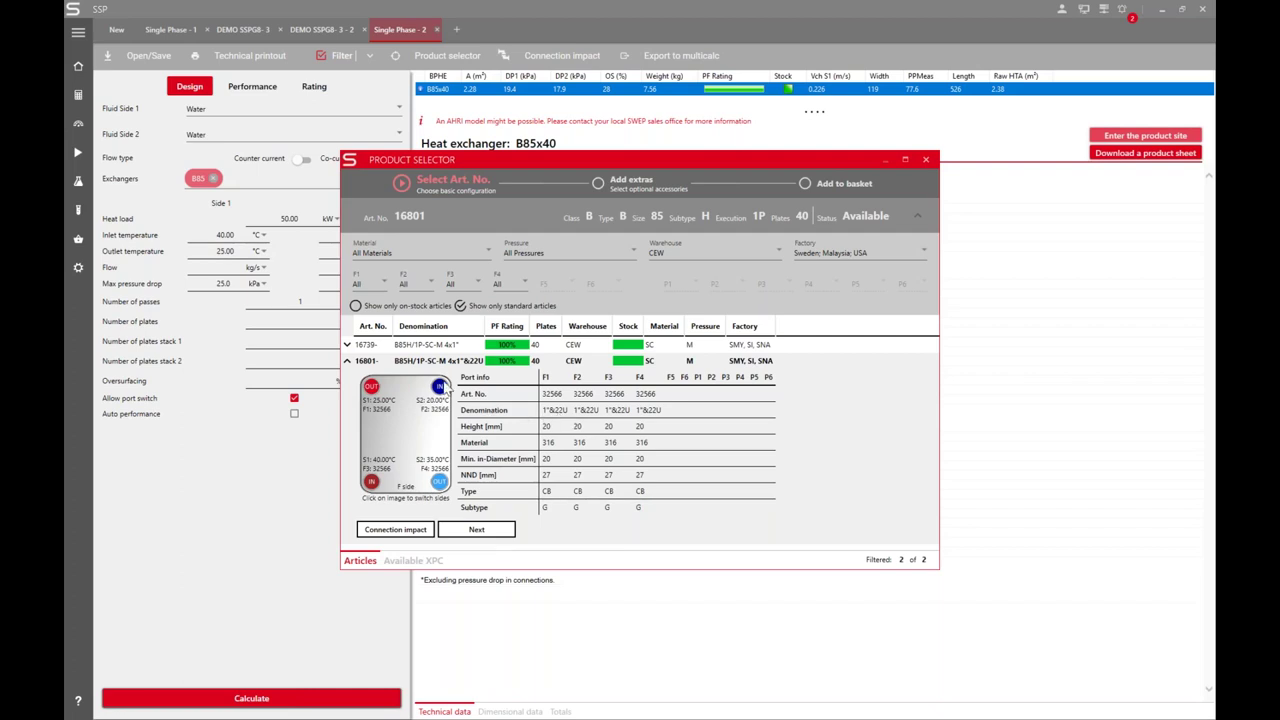
# Choose article 16739 and add it to the basket without any extras
pyautogui.click(347, 345)
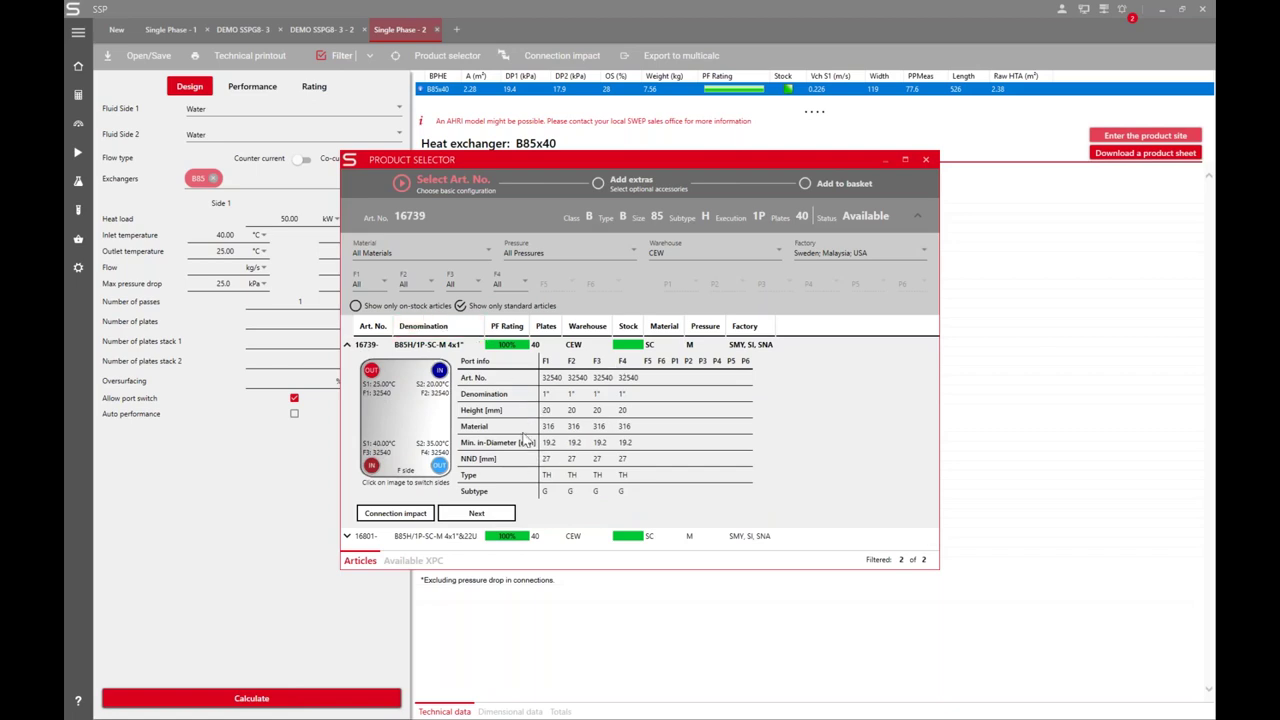
pyautogui.click(477, 513)
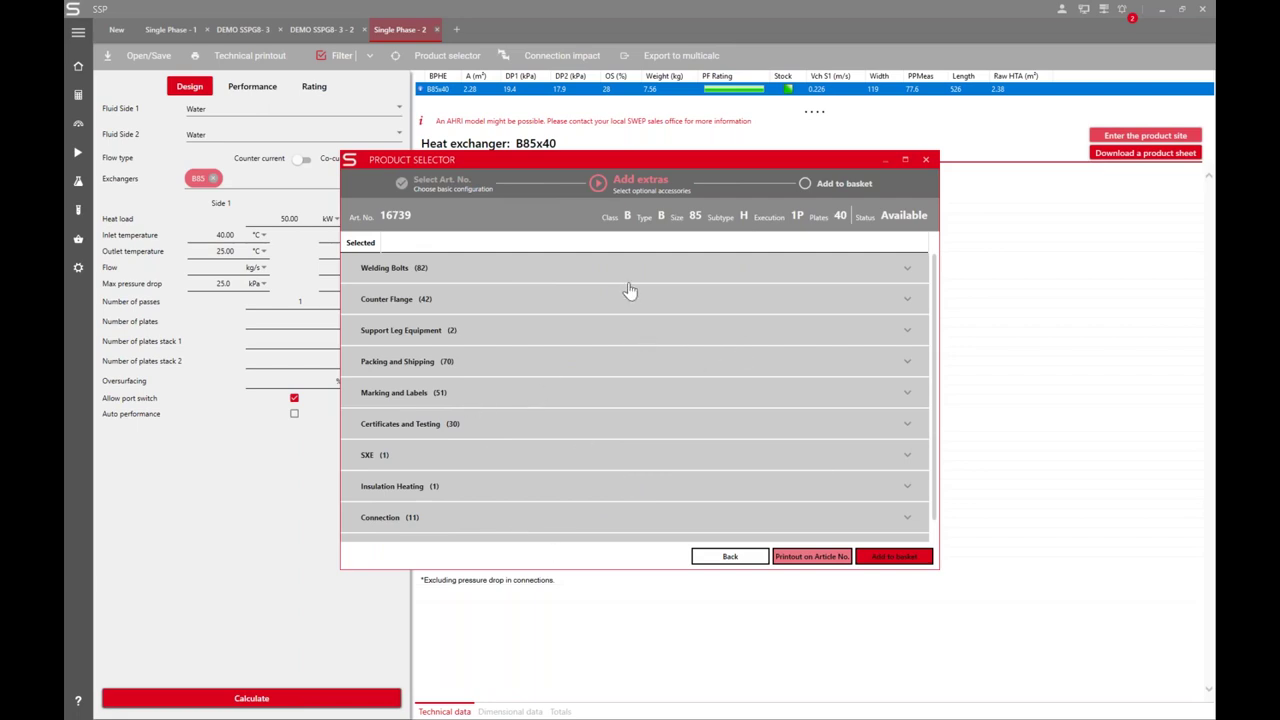
pyautogui.click(893, 557)
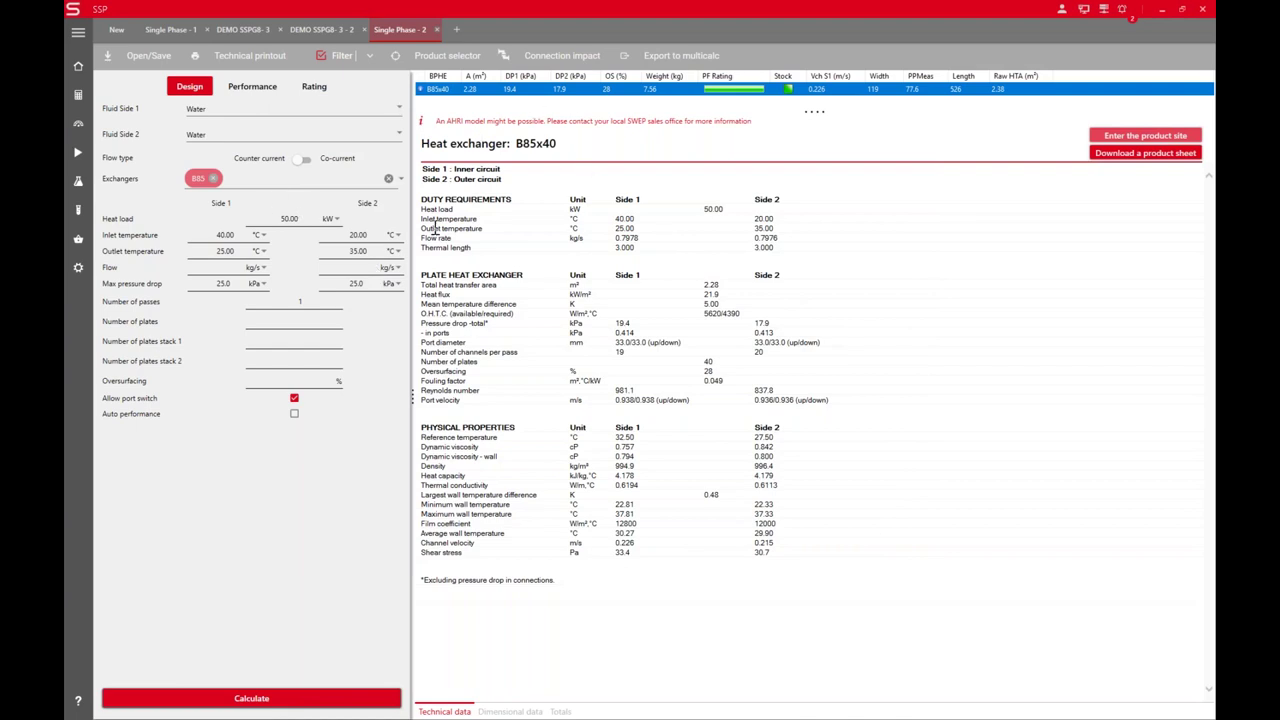
# Preview the article printout for the last 16739 B85H item in the product basket and close the report
pyautogui.click(79, 240)
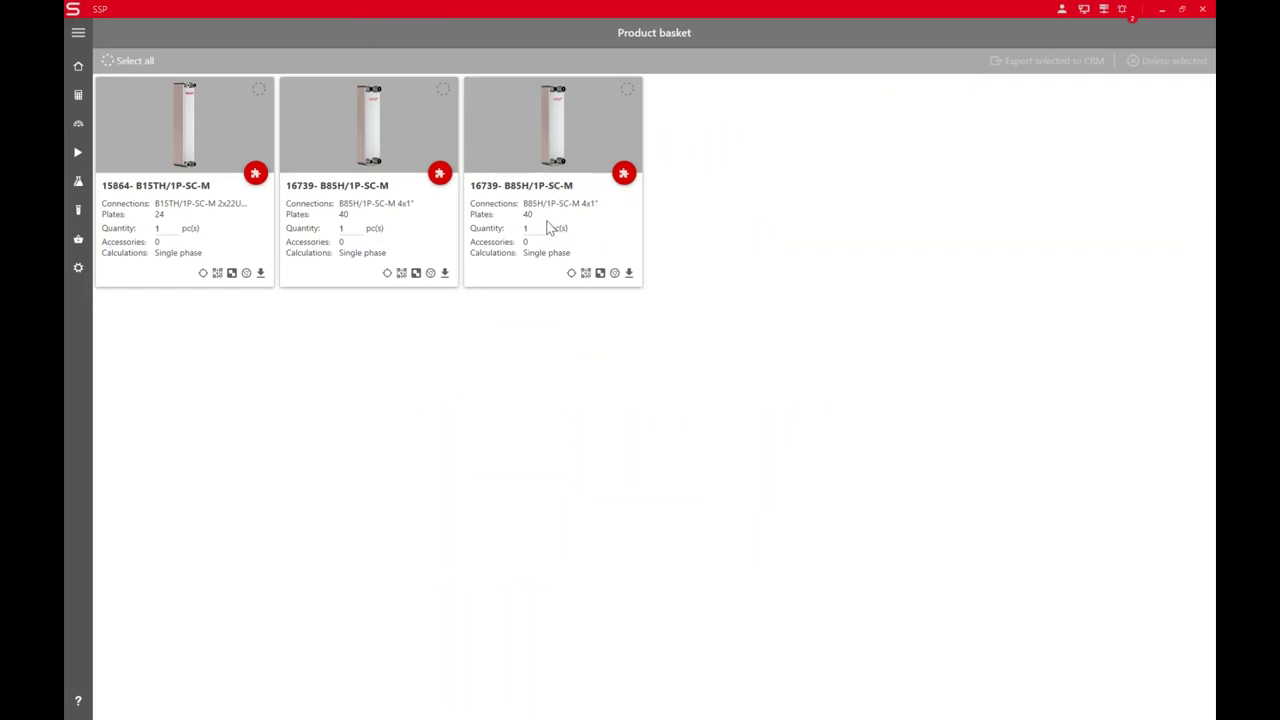
pyautogui.click(585, 274)
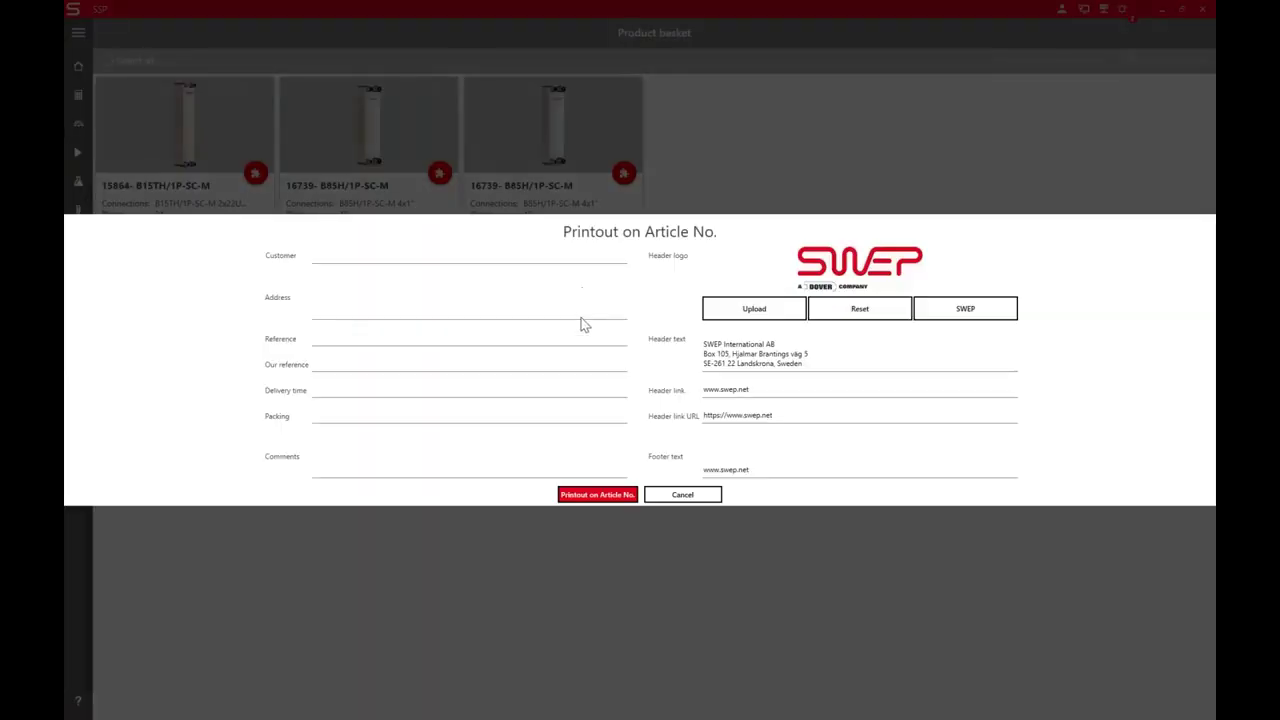
pyautogui.click(614, 496)
pyautogui.click(597, 494)
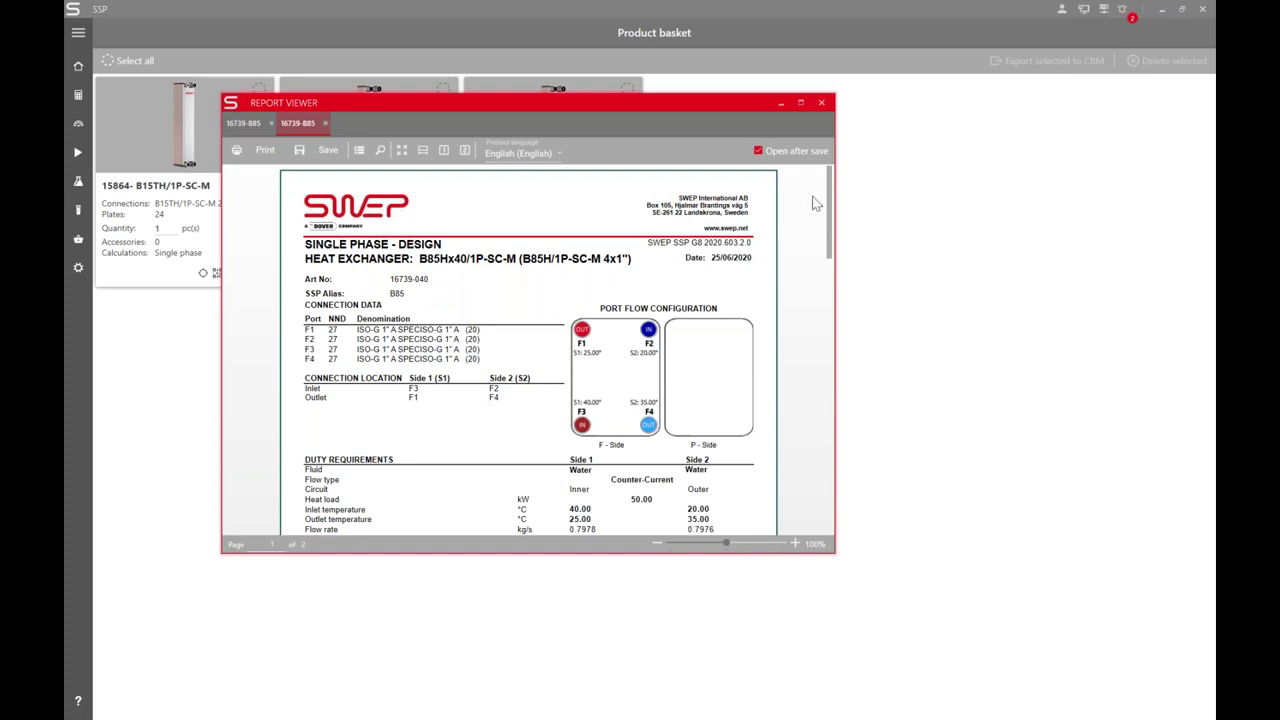
pyautogui.click(821, 104)
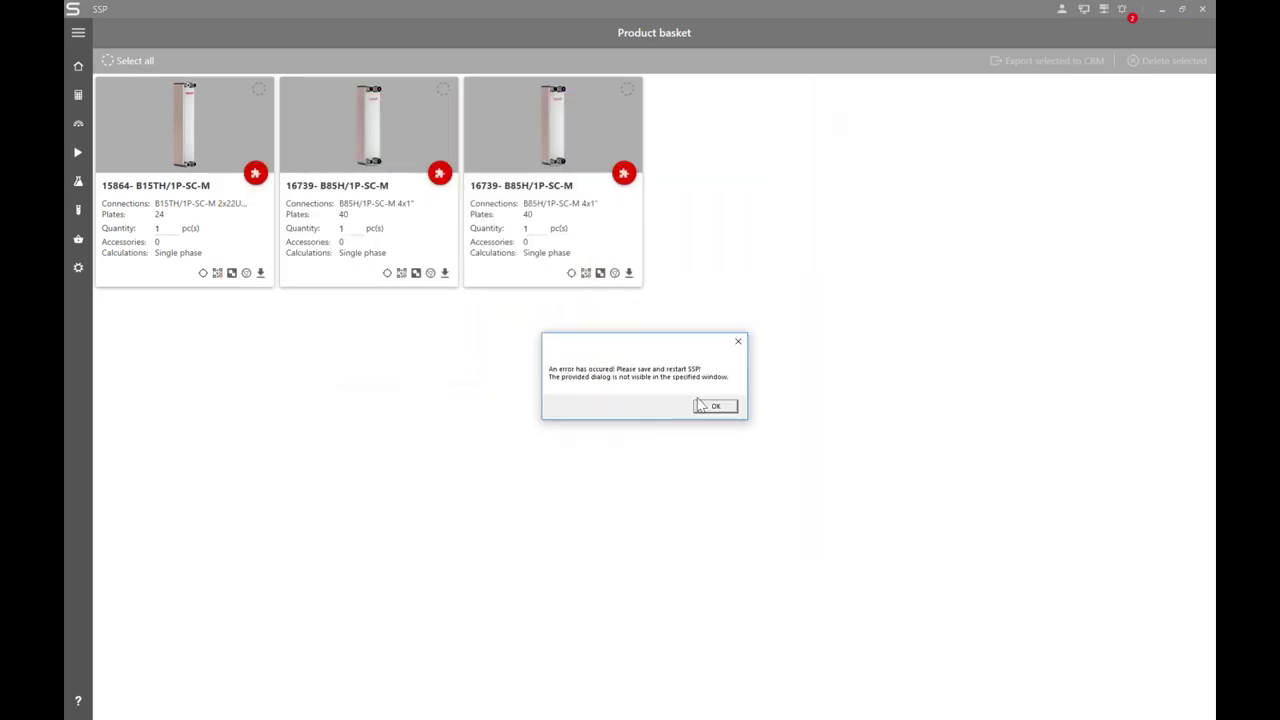
pyautogui.click(737, 341)
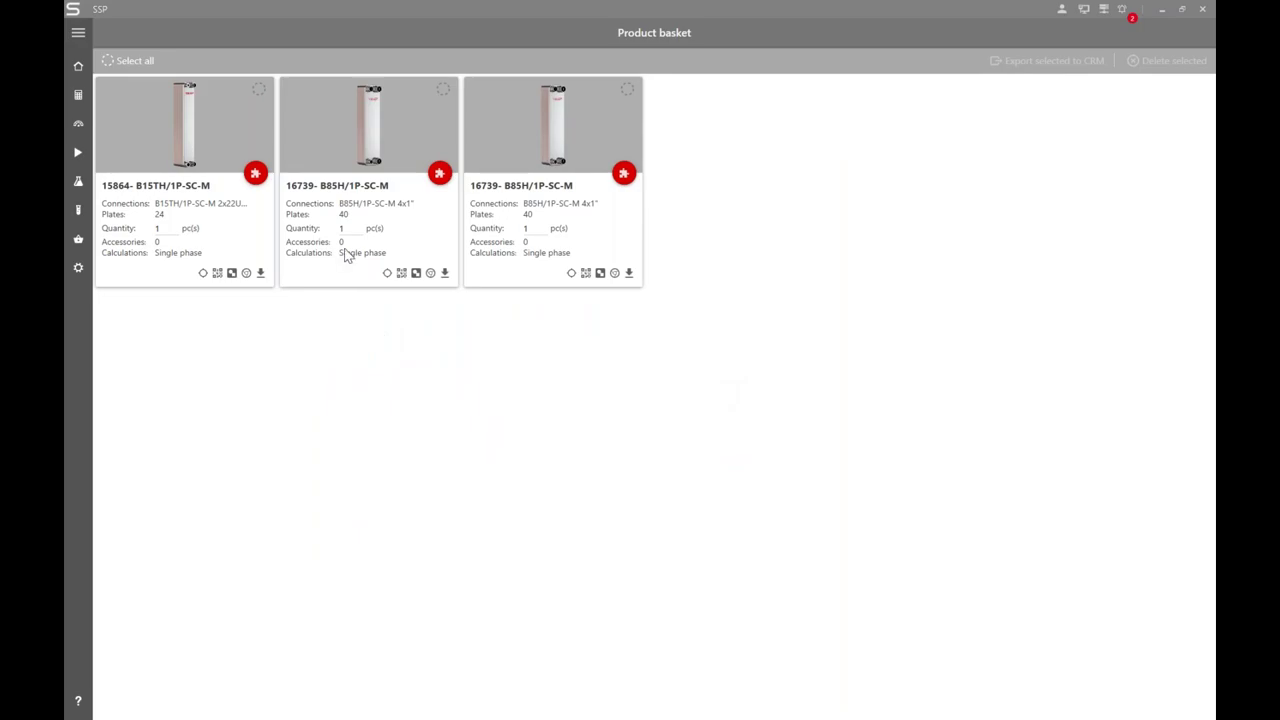
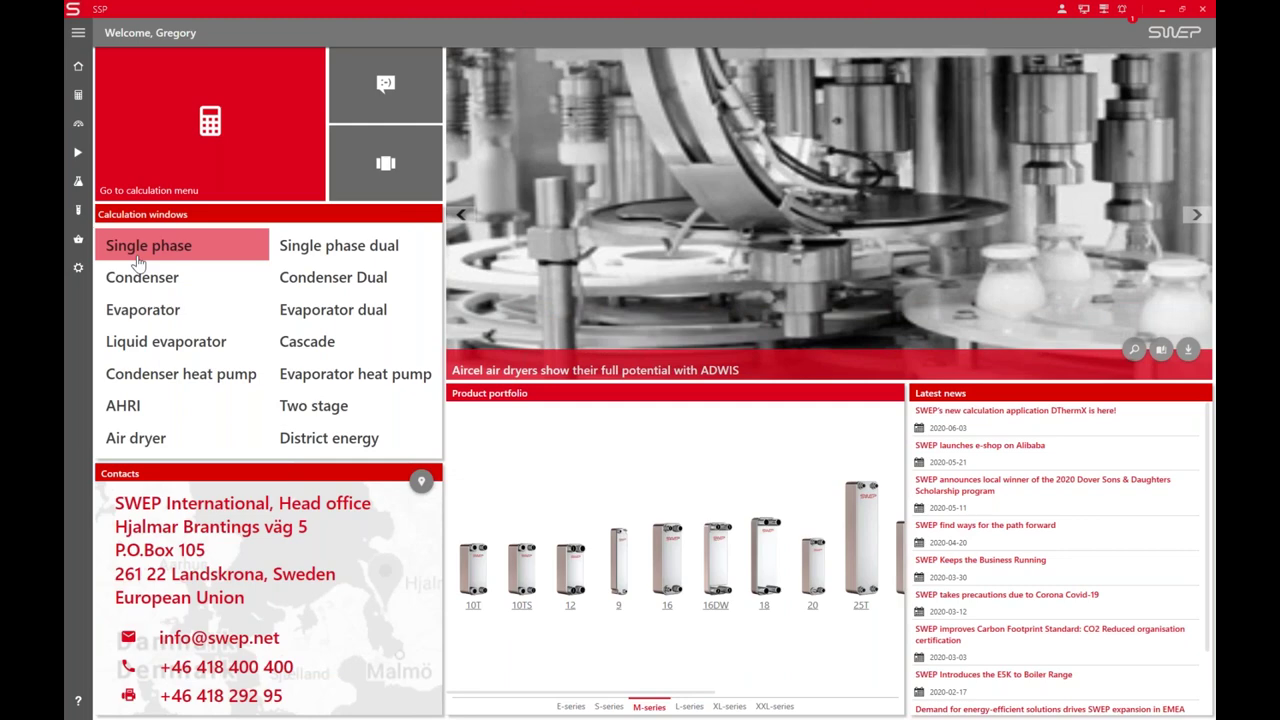
# Start a Single phase calculation, and view the drawing order form for article 15864 in the product basket before cancelling it
pyautogui.click(138, 260)
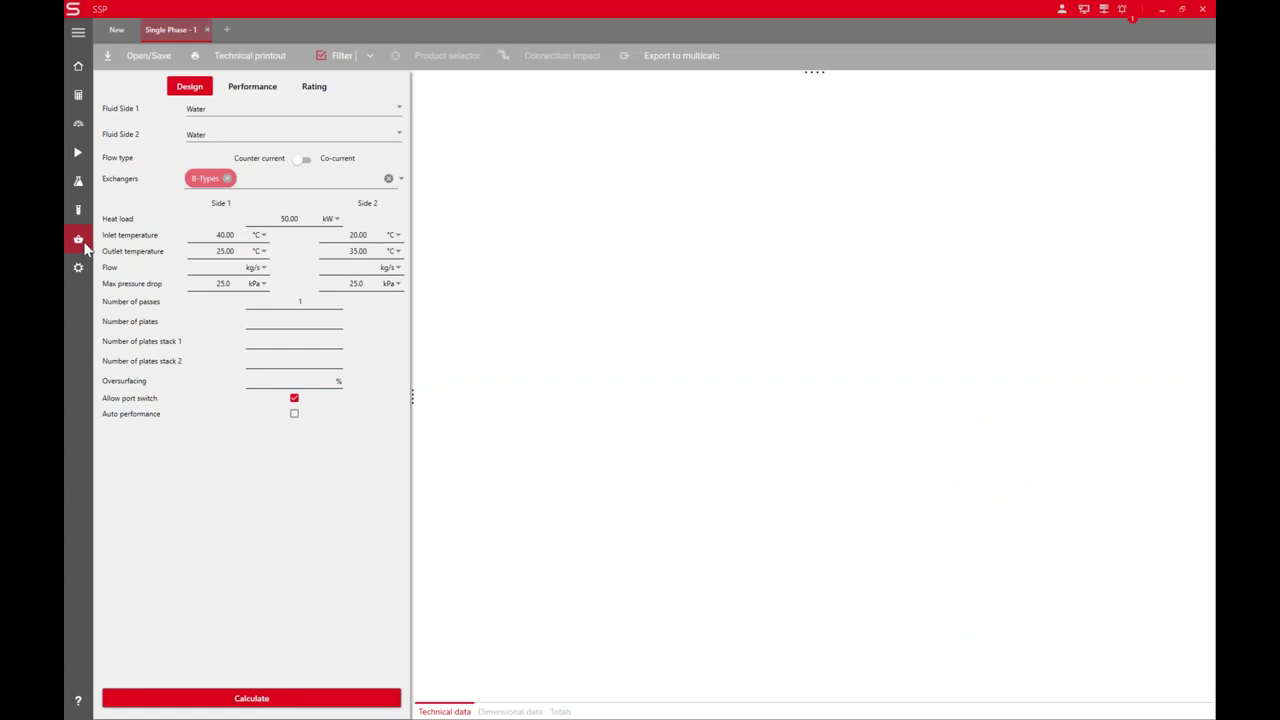
pyautogui.click(80, 242)
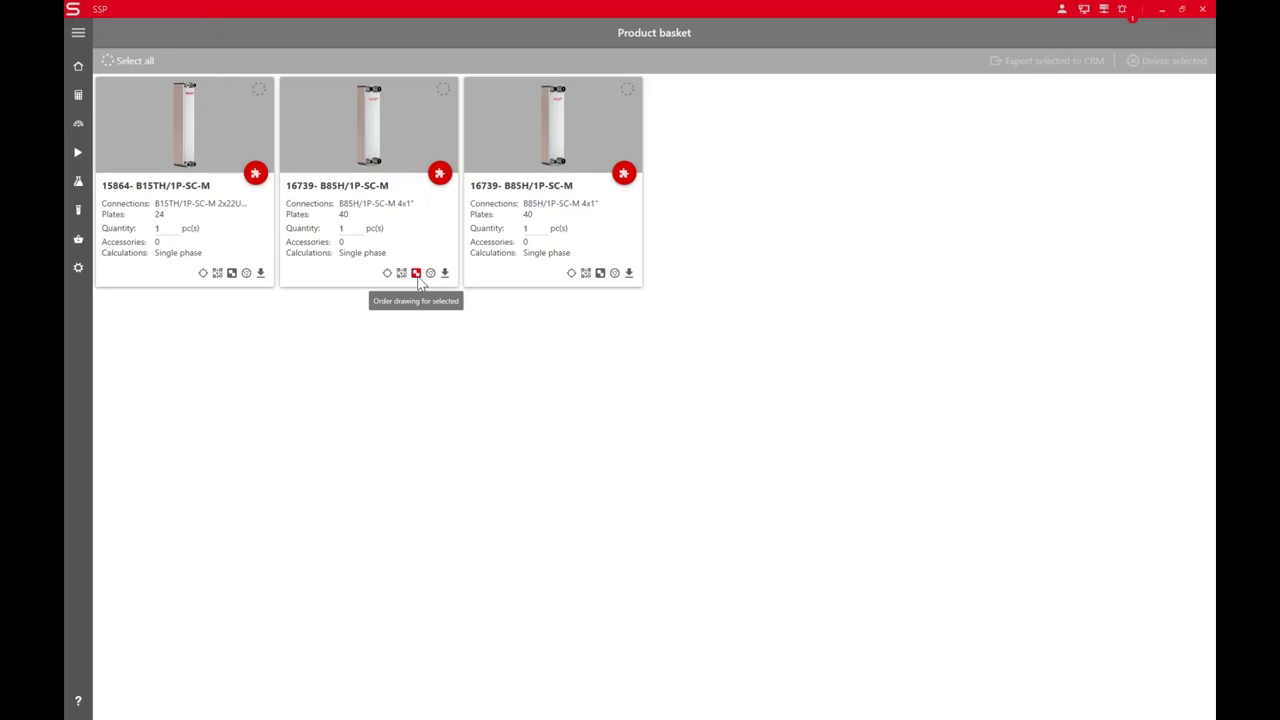
pyautogui.click(231, 274)
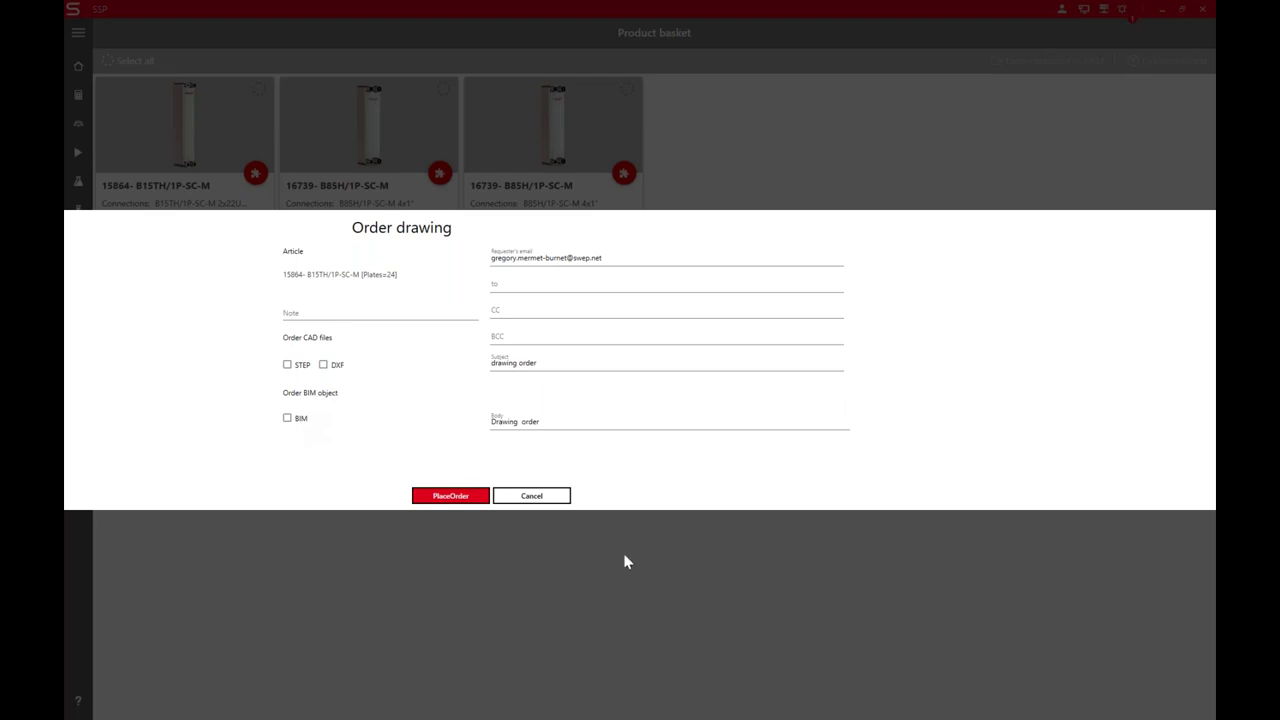
pyautogui.click(545, 497)
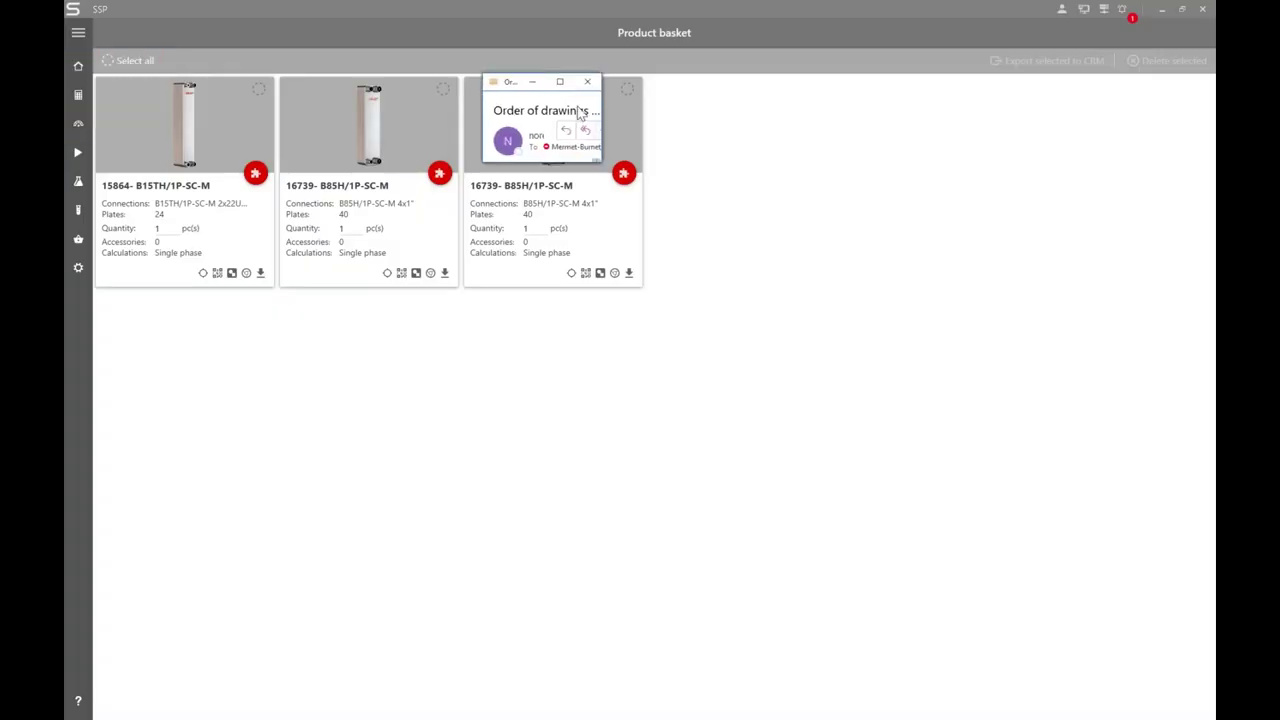
# Review the Outlook e-mails on the received drawing order, delivered drawings and BIM component for 16739-040, and minimize them
pyautogui.click(600, 94)
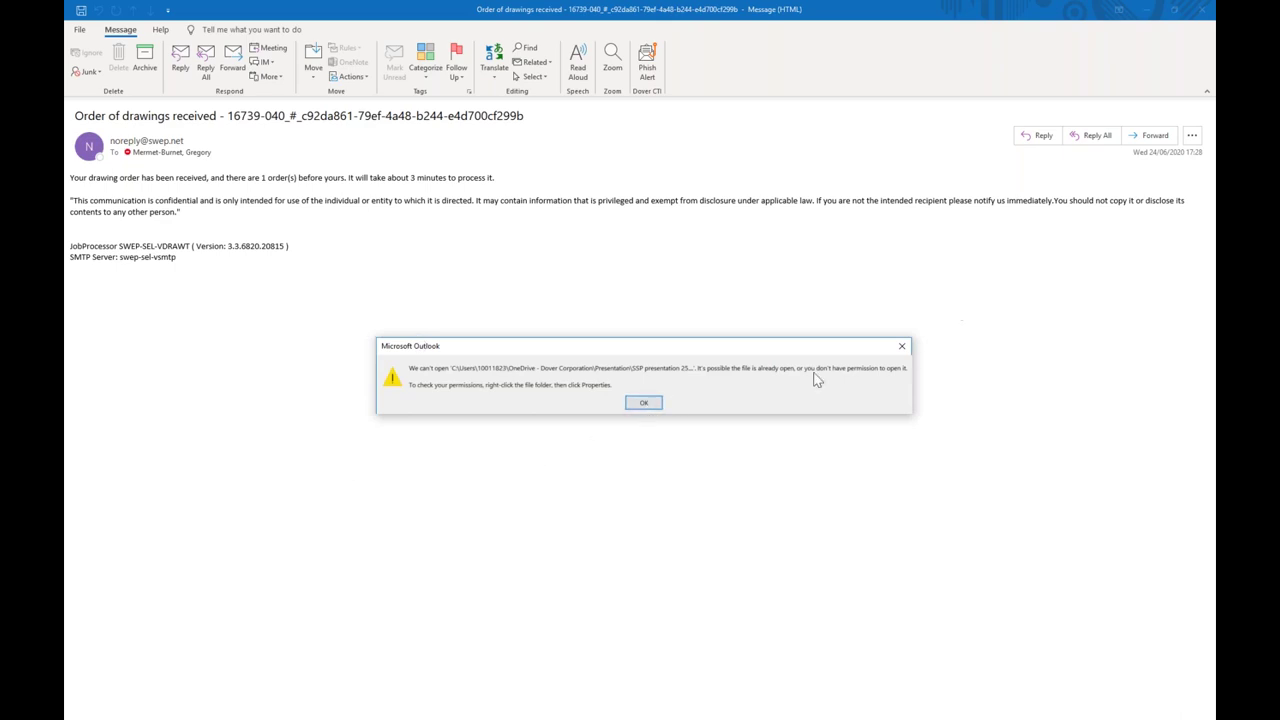
pyautogui.click(901, 346)
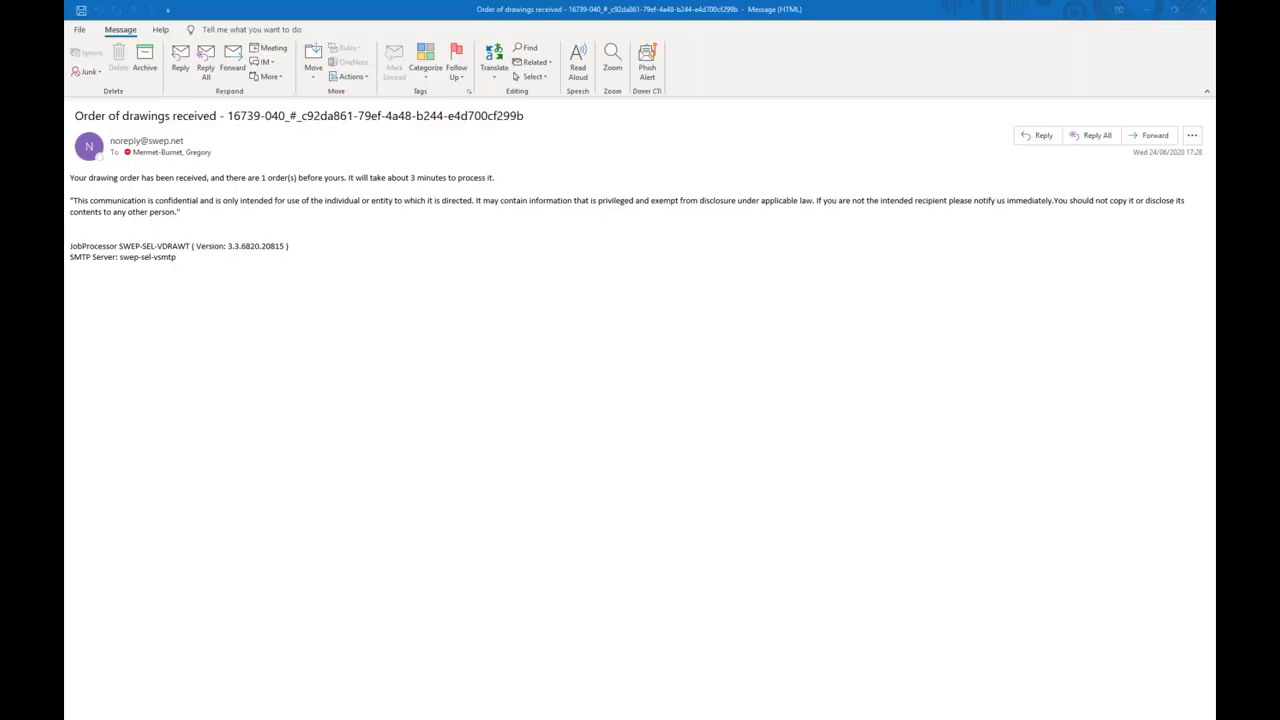
pyautogui.click(487, 68)
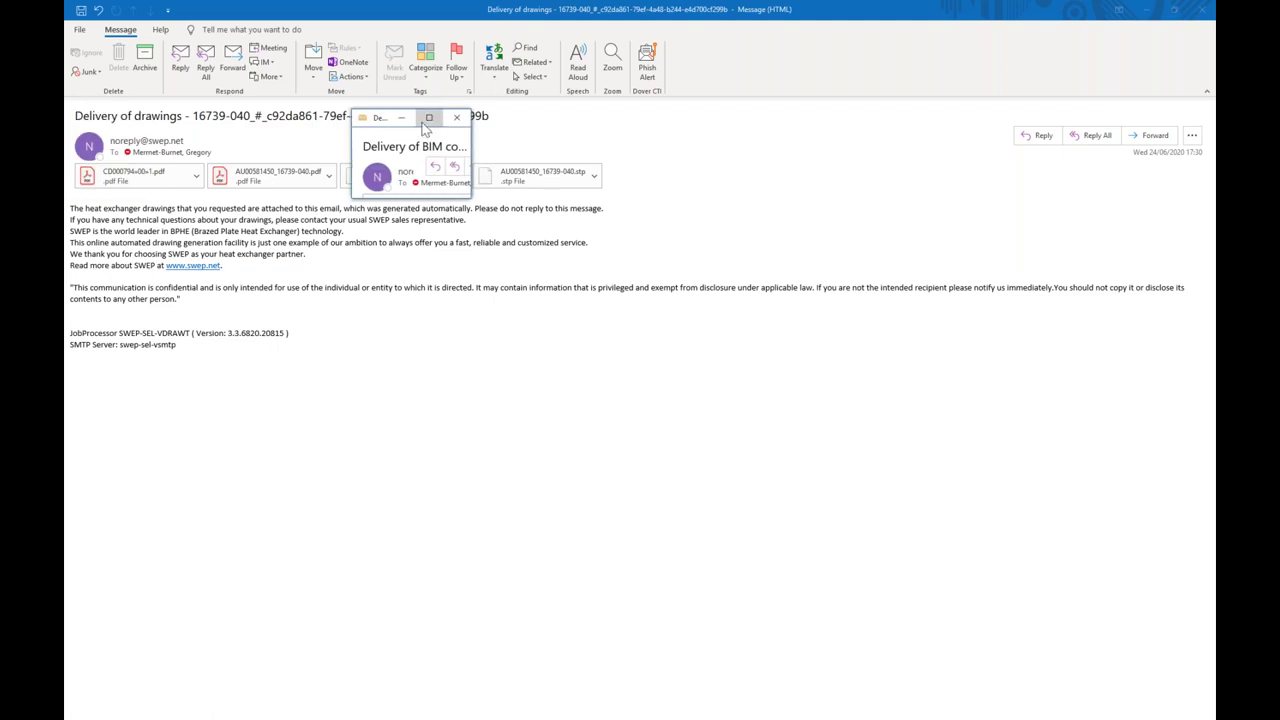
pyautogui.click(423, 116)
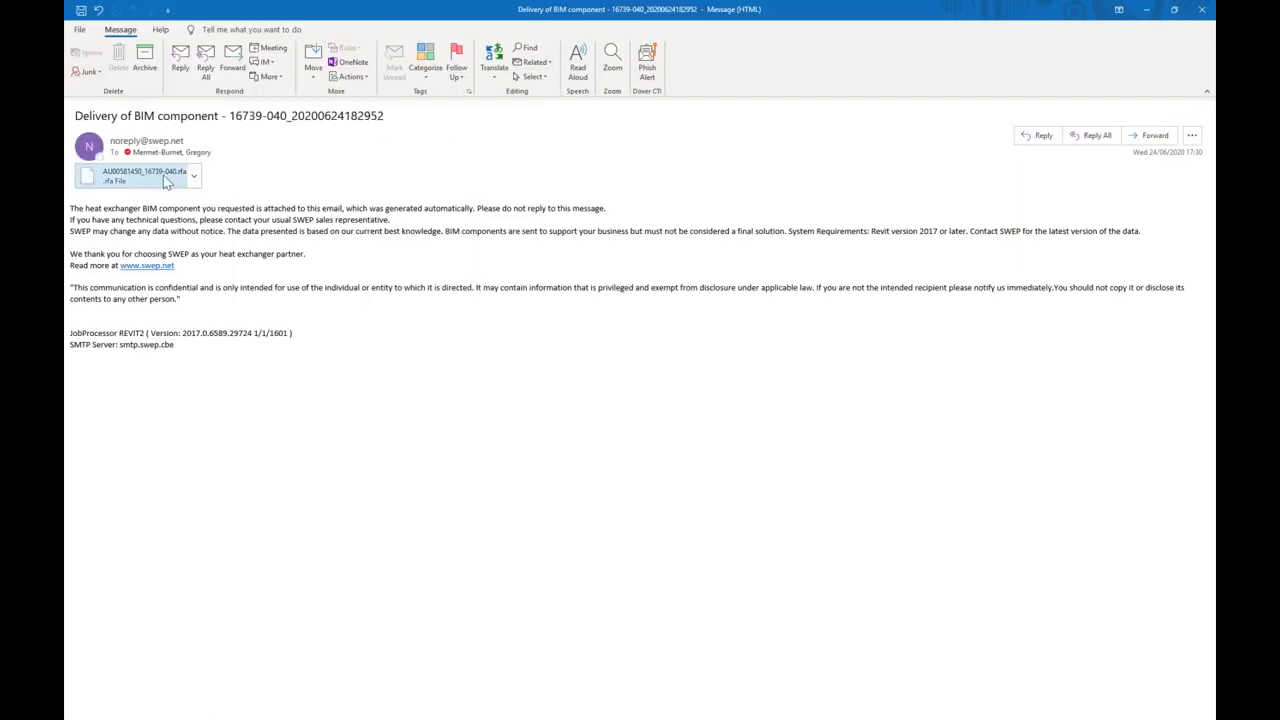
pyautogui.click(175, 185)
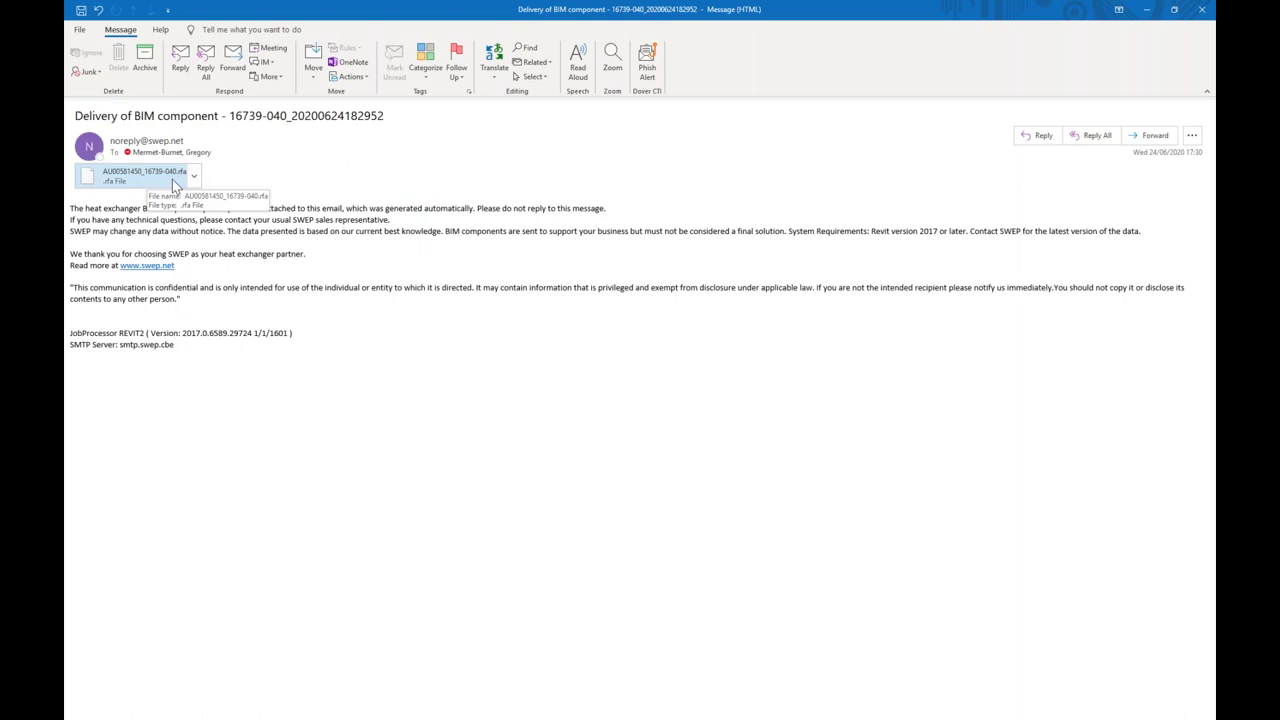
pyautogui.click(1148, 11)
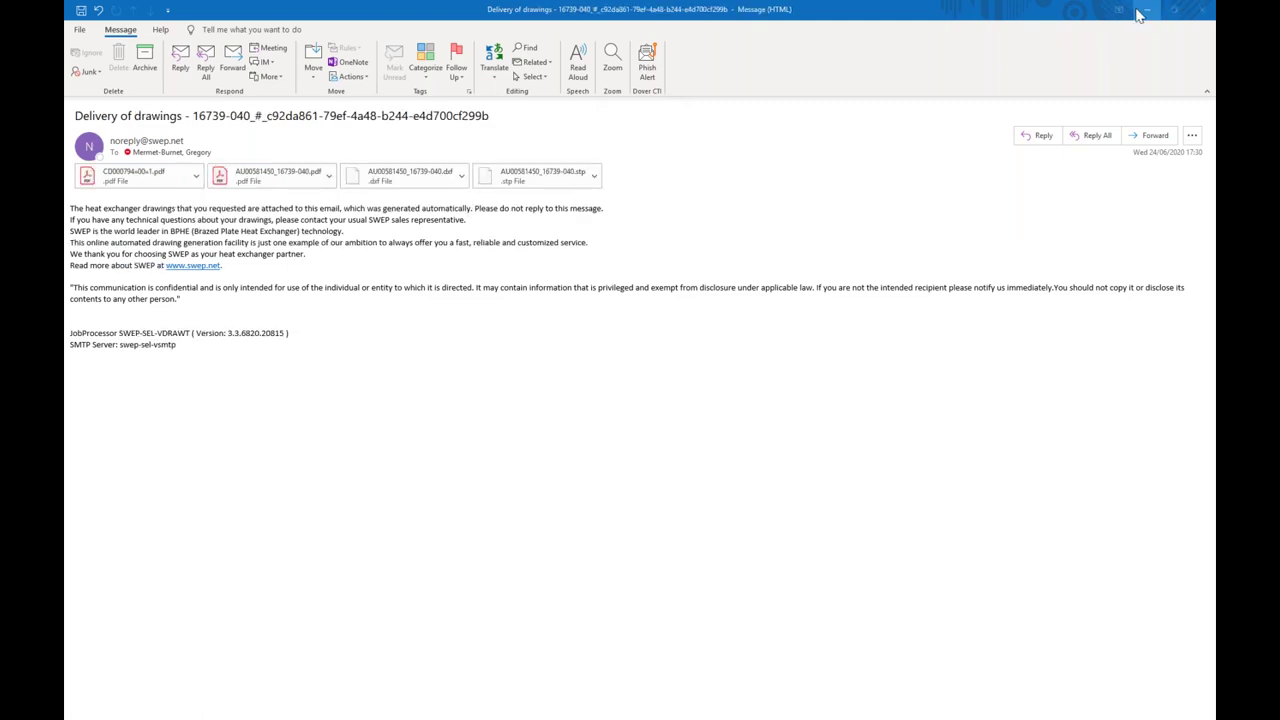
pyautogui.click(1141, 12)
pyautogui.click(1143, 14)
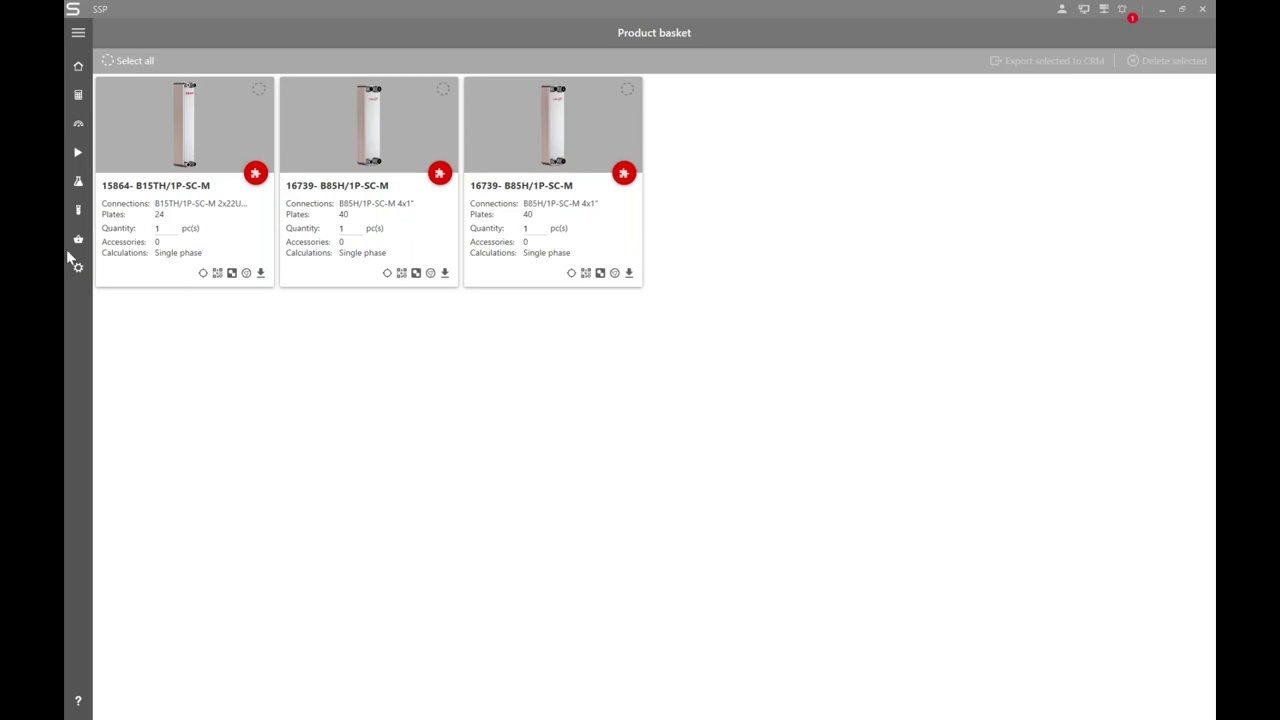
# Return to the Single phase calculation and calculate the design with the B-Types exchangers
pyautogui.click(80, 104)
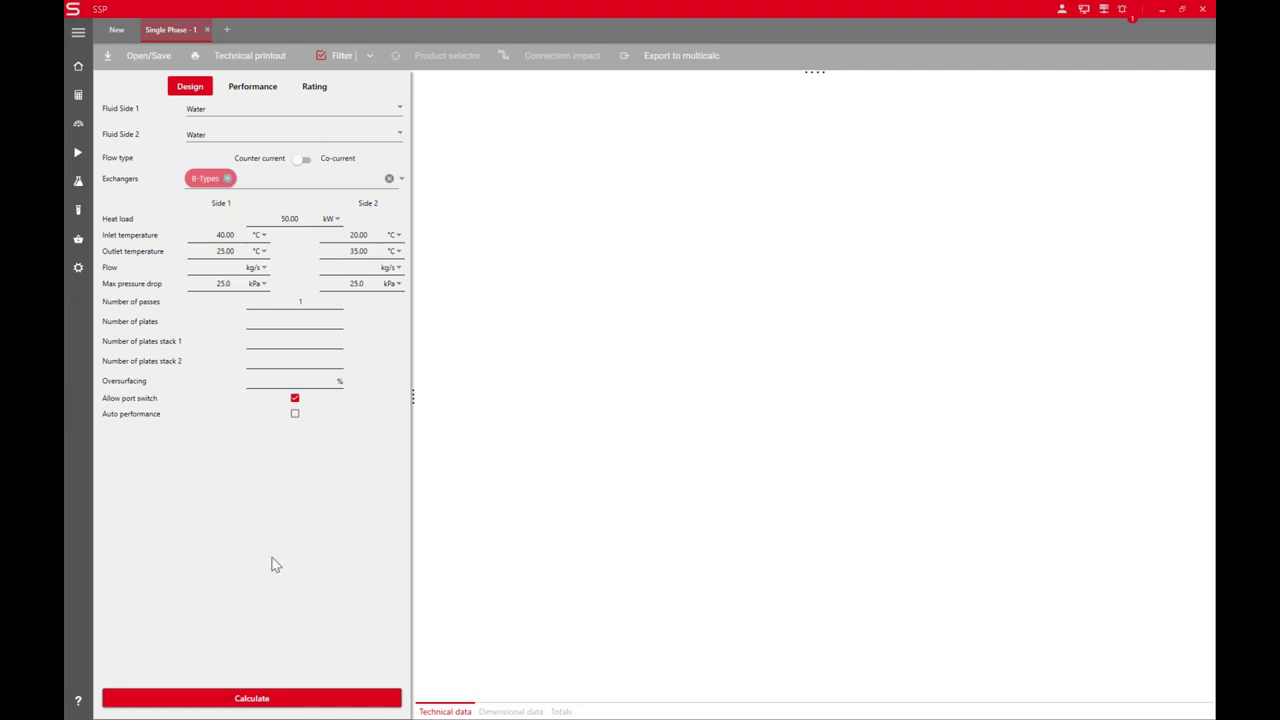
pyautogui.click(300, 690)
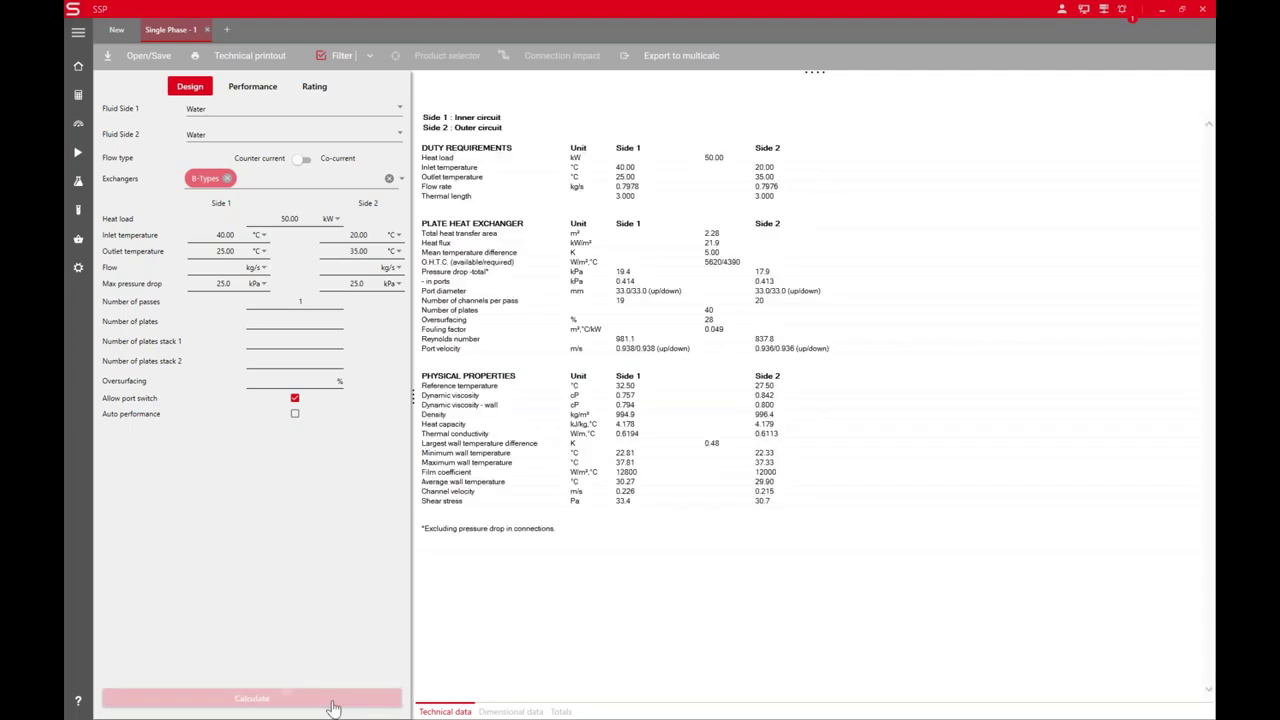
pyautogui.click(195, 92)
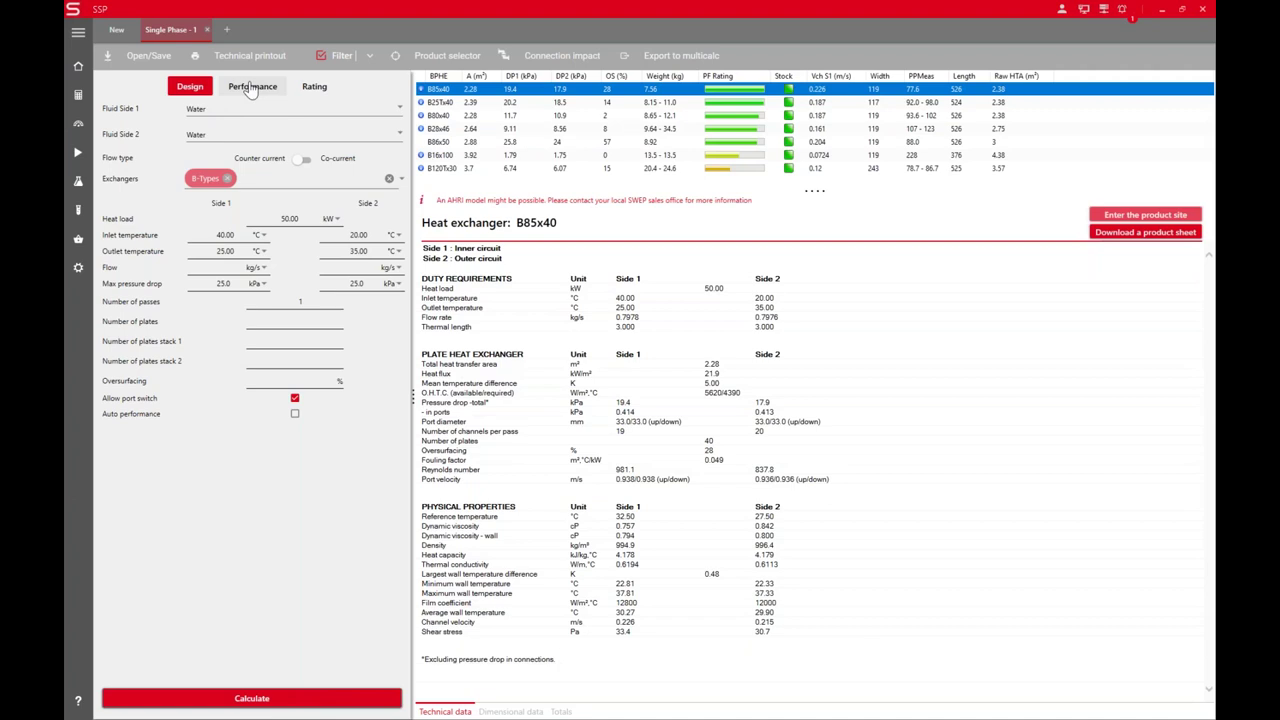
# Examine the Performance and Rating input forms of the Single phase calculation and return to Design
pyautogui.click(252, 89)
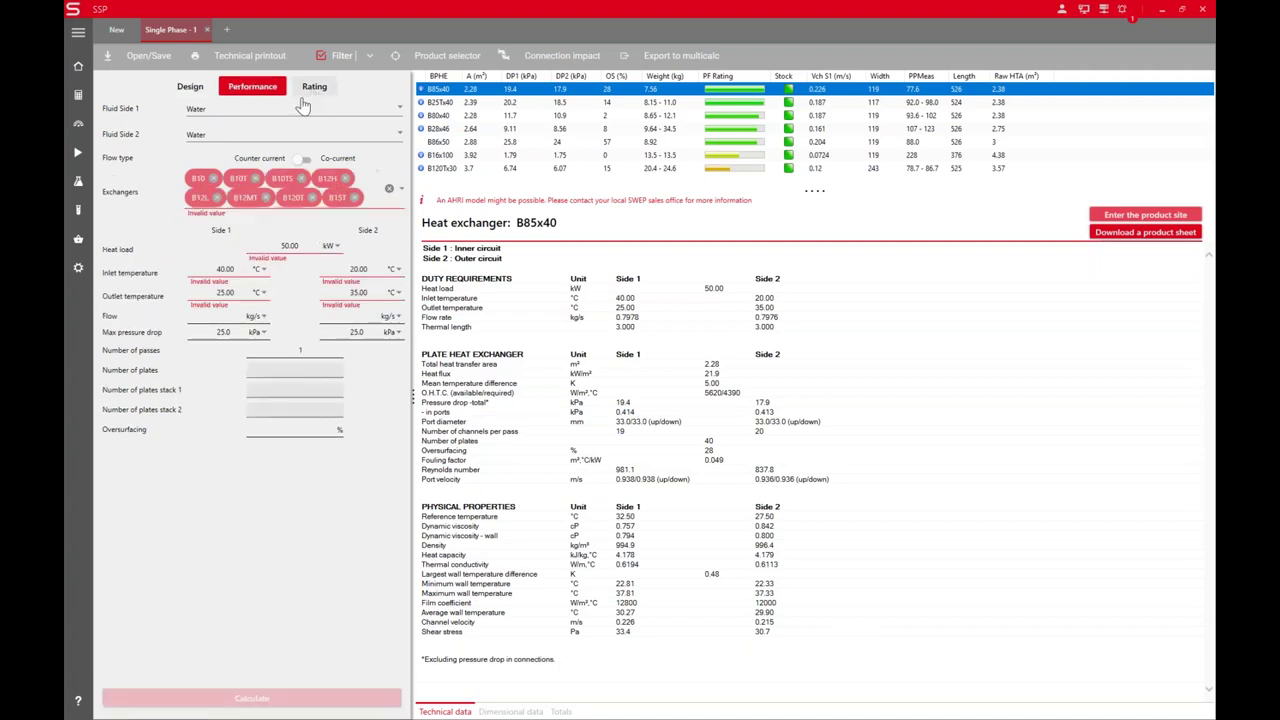
pyautogui.click(305, 92)
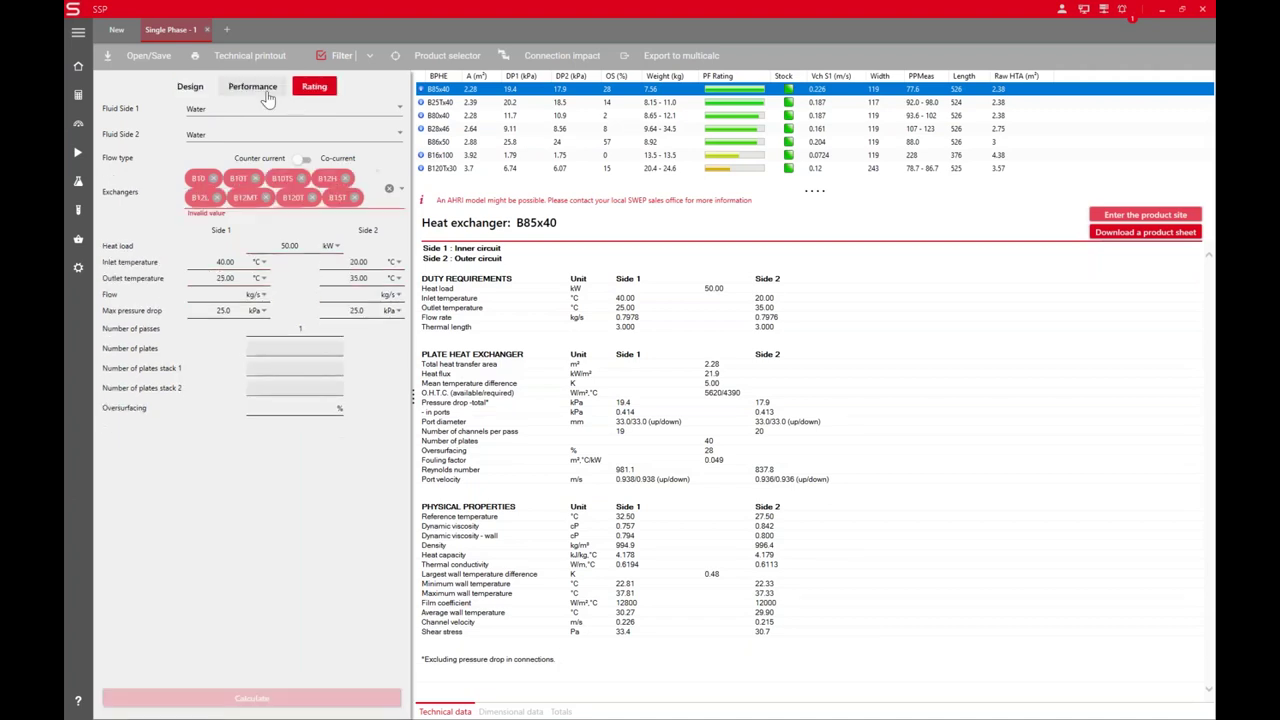
pyautogui.click(187, 89)
pyautogui.click(190, 89)
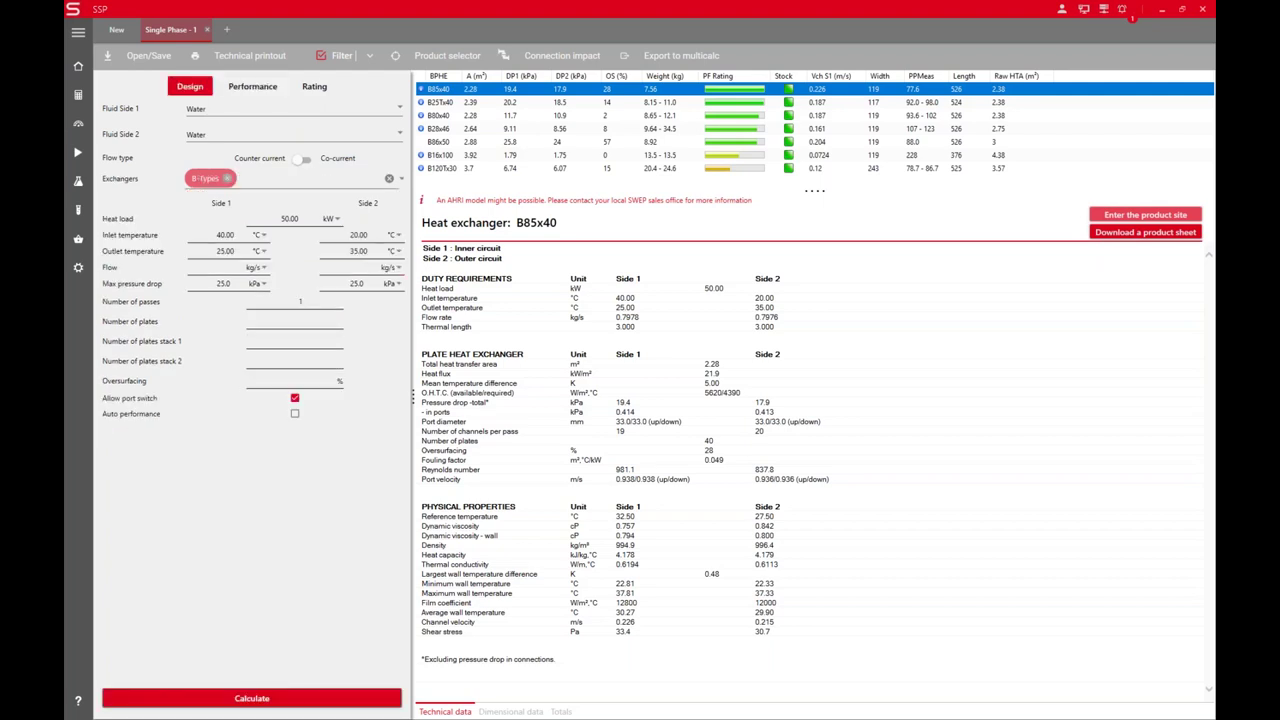
pyautogui.click(229, 178)
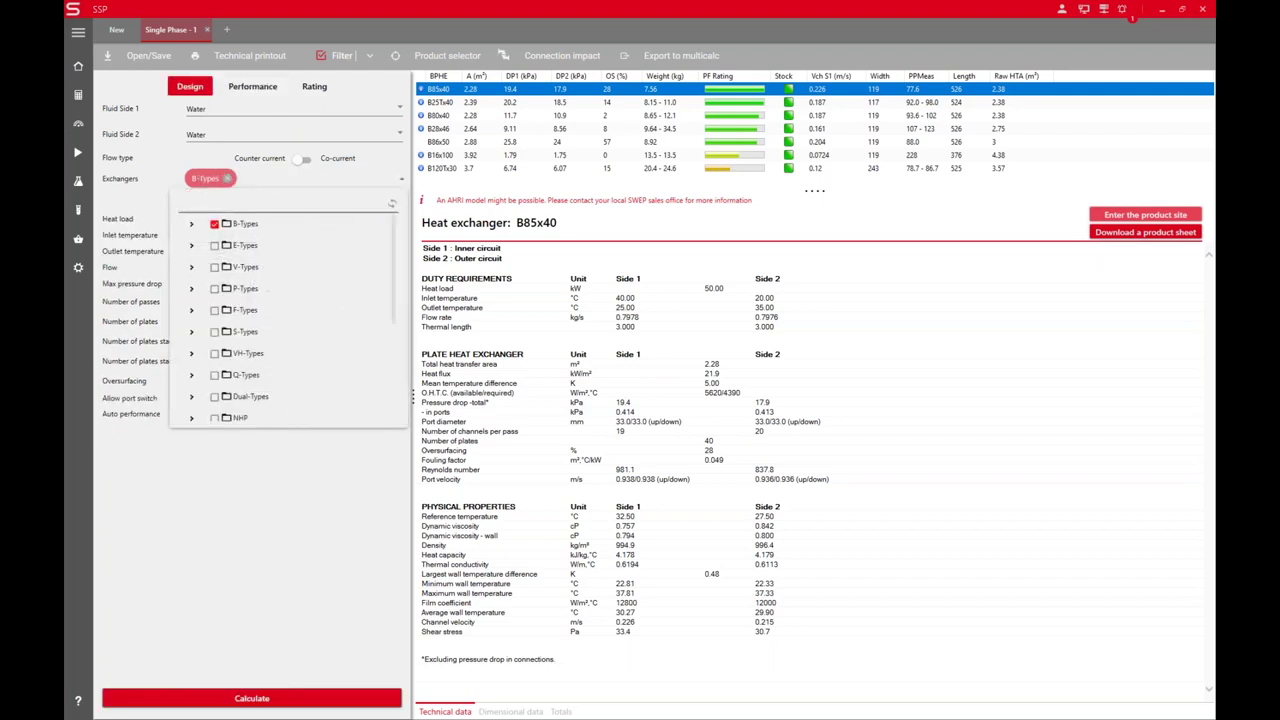
pyautogui.write('b')
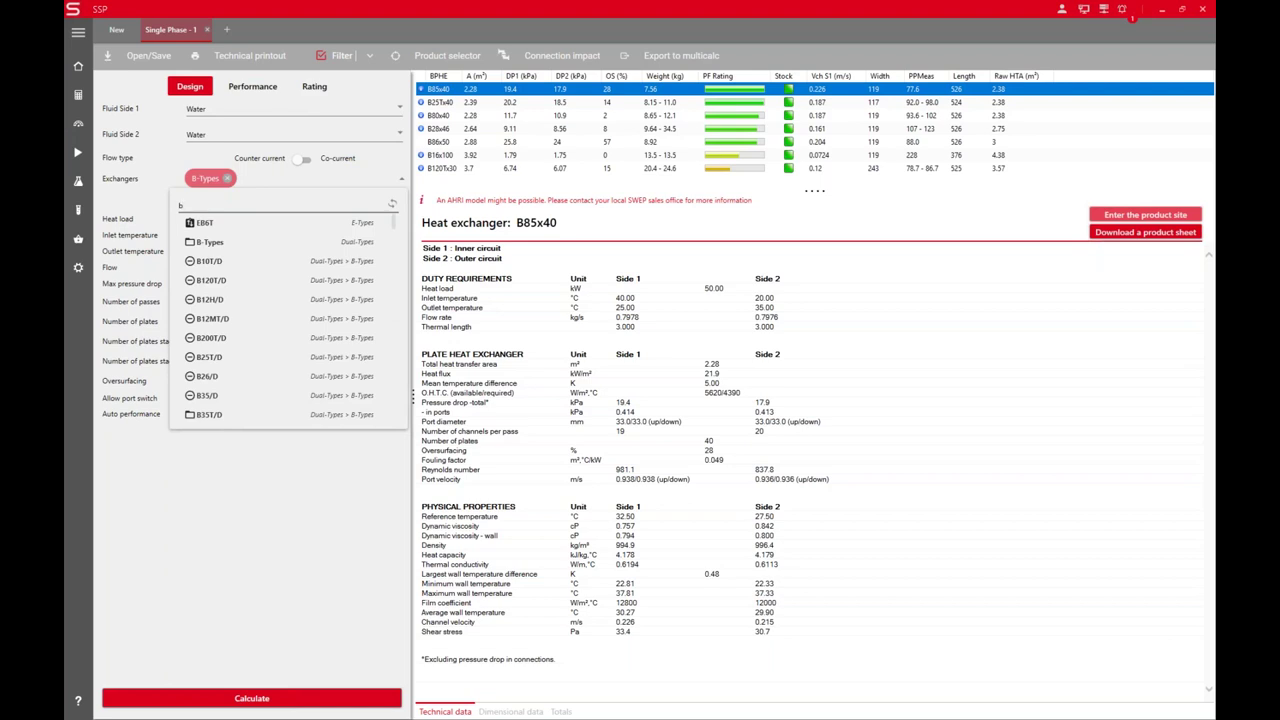
pyautogui.write('85')
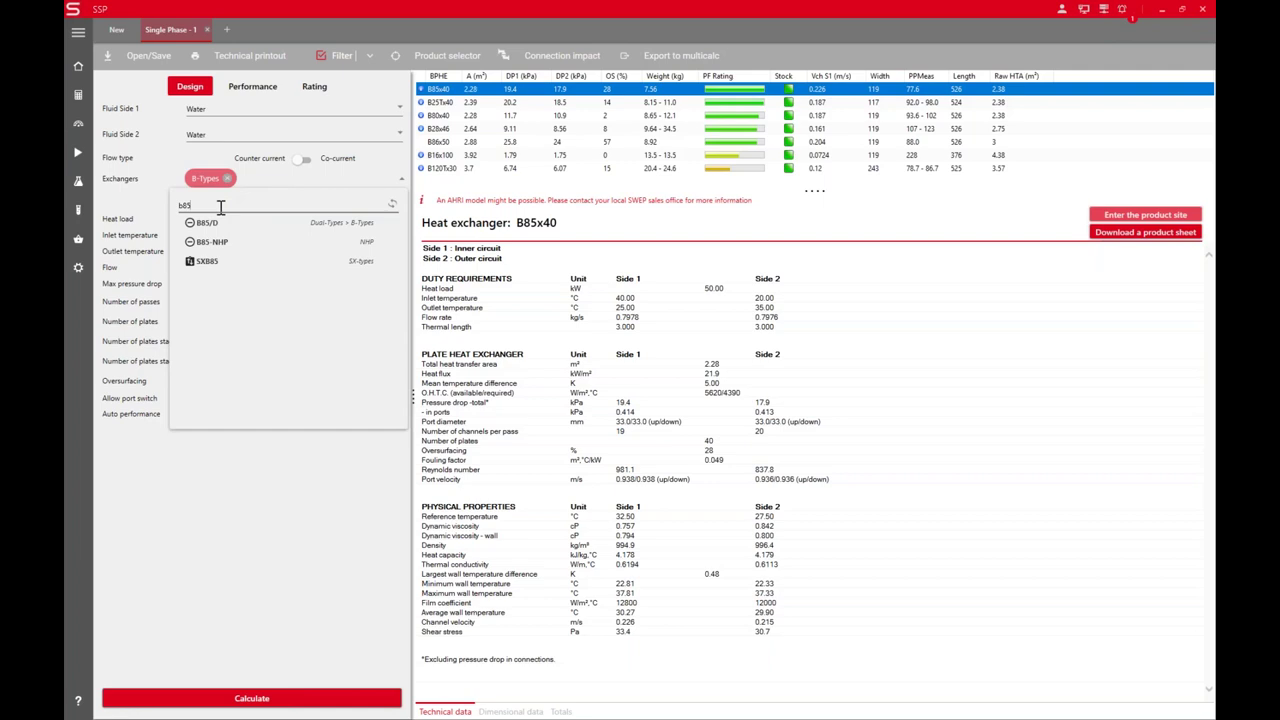
pyautogui.click(207, 222)
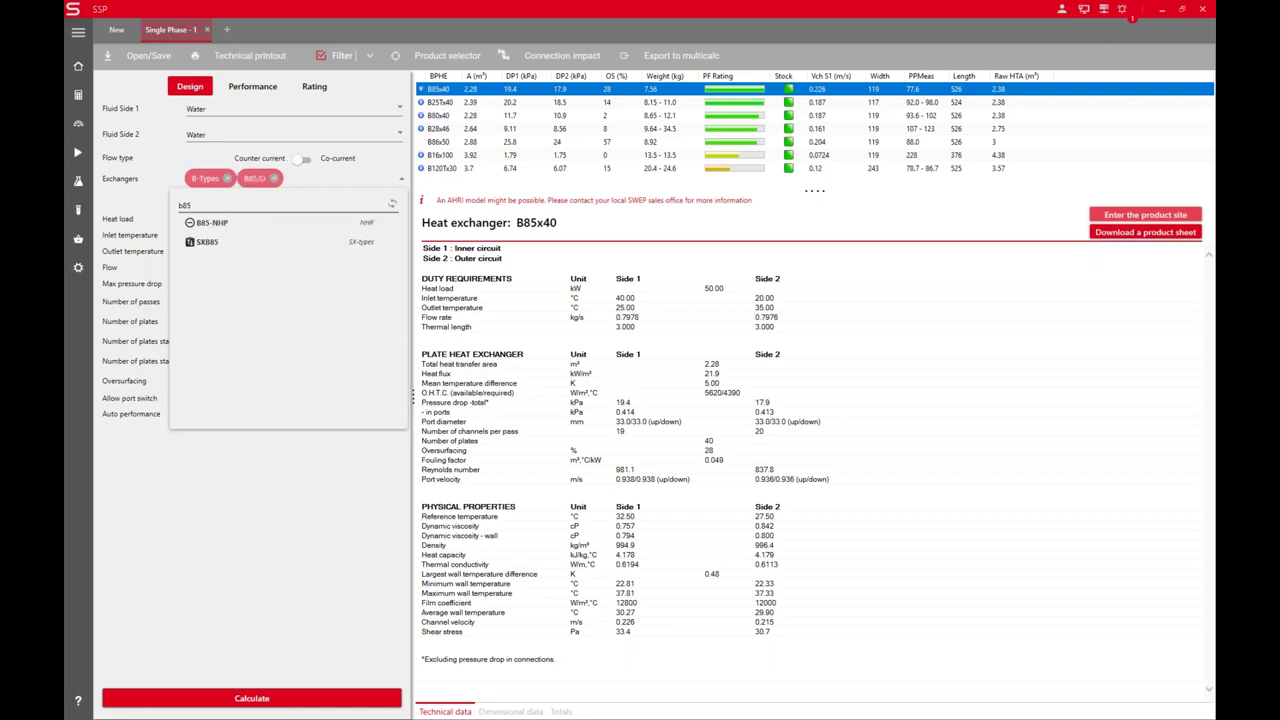
pyautogui.click(274, 178)
# Replace the B-Types with only the B85 exchanger and recalculate the design
pyautogui.click(227, 178)
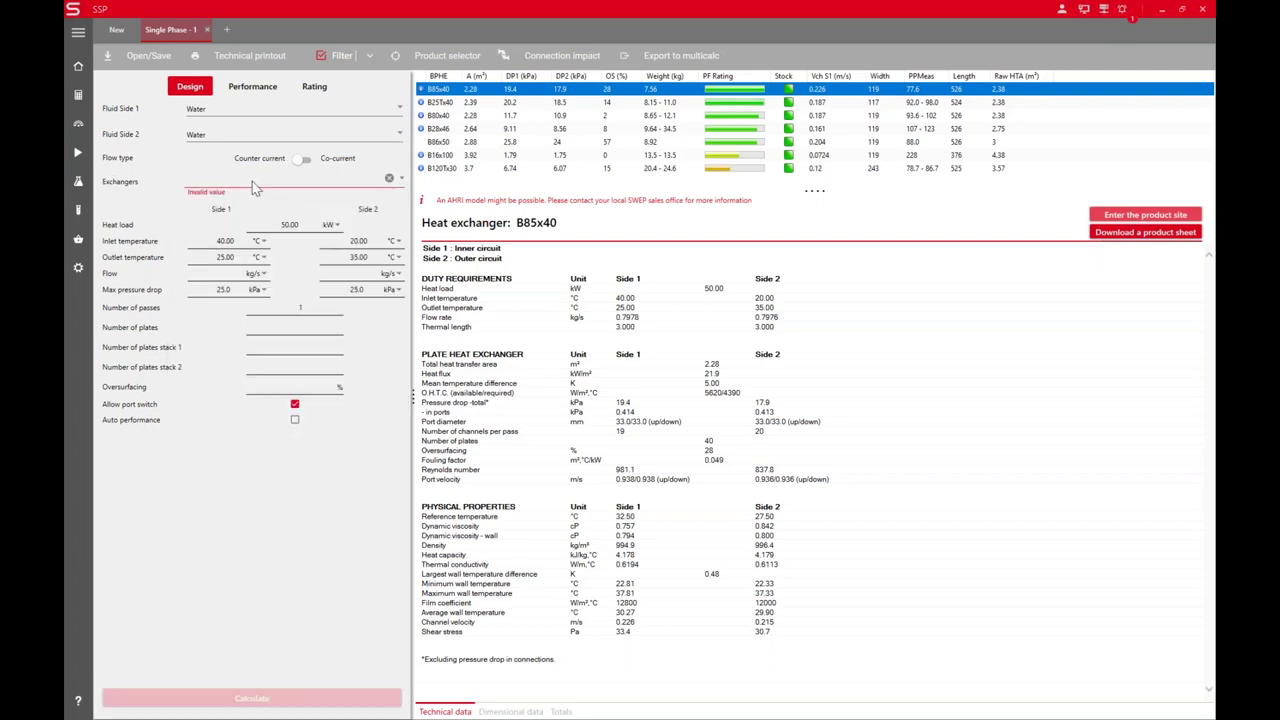
pyautogui.click(252, 181)
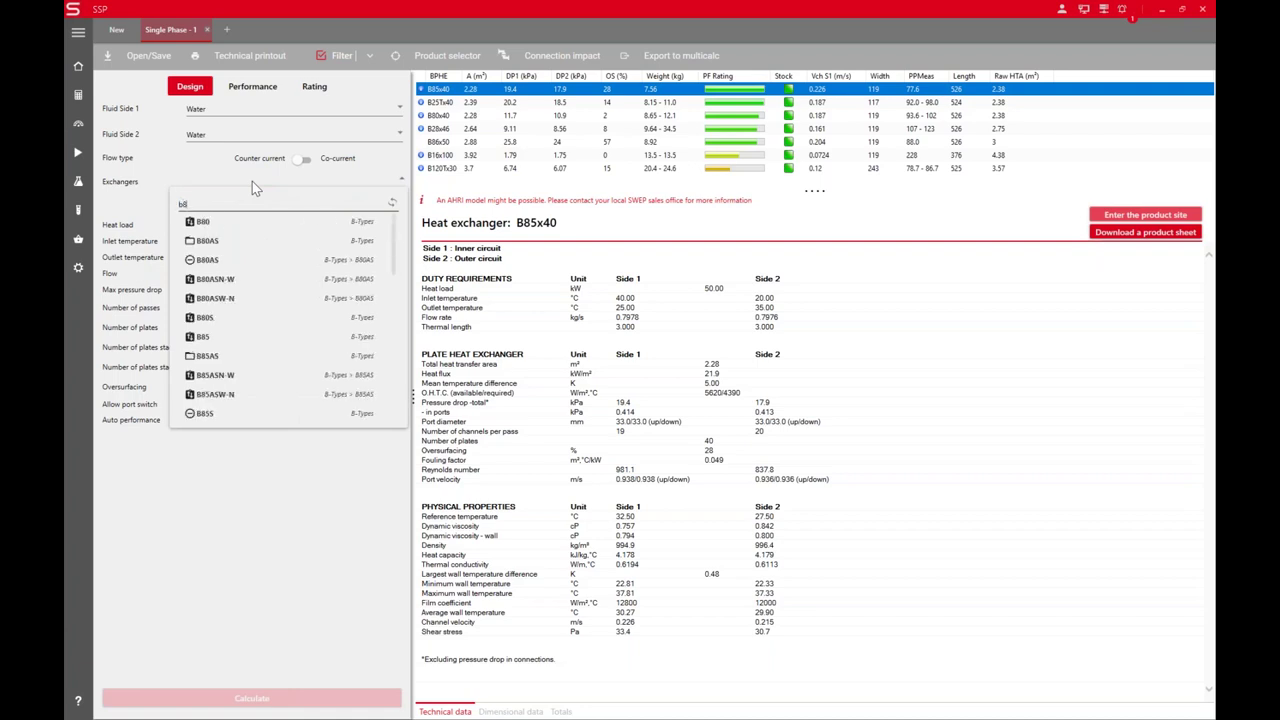
pyautogui.click(205, 221)
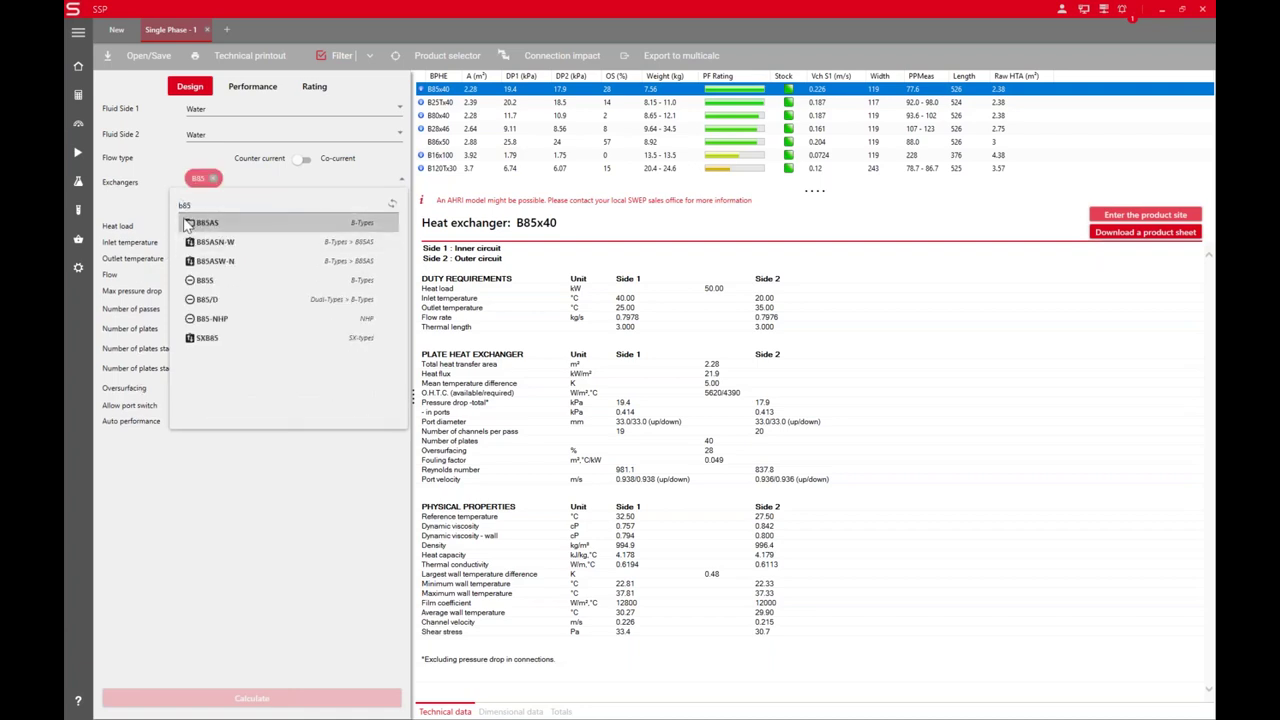
pyautogui.click(248, 522)
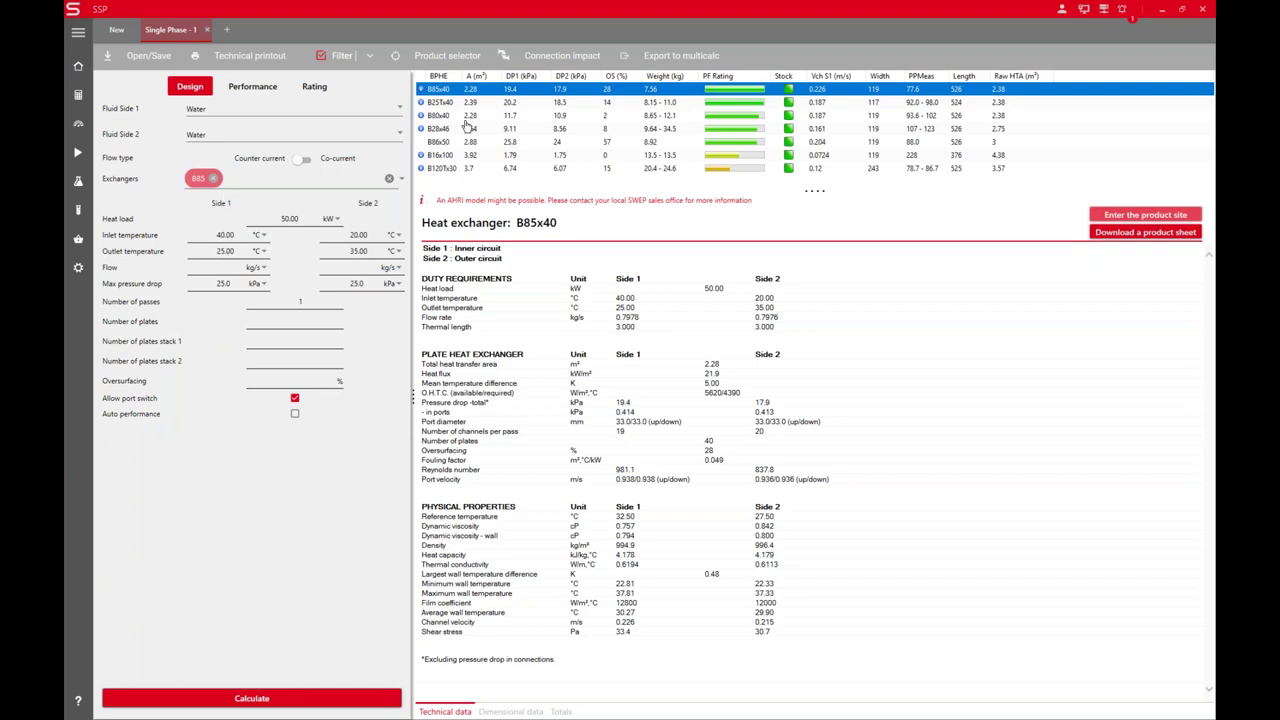
pyautogui.click(306, 695)
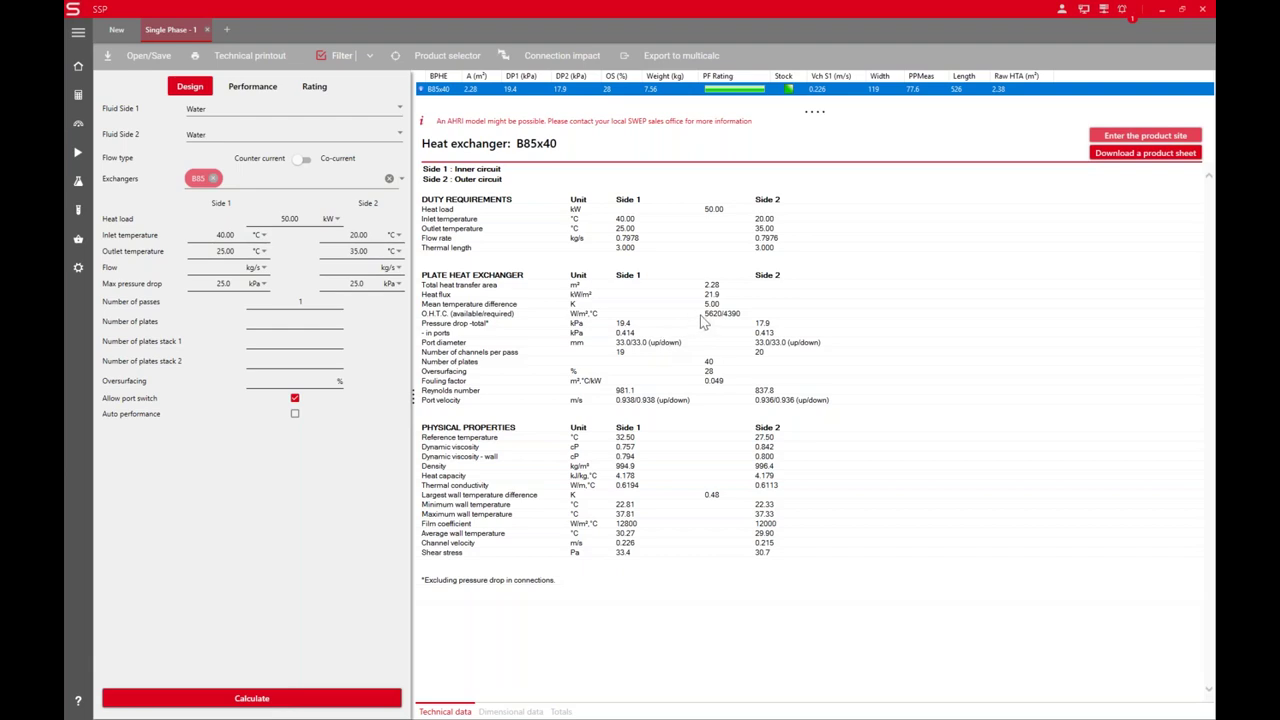
# Recalculate the B85 design with Auto performance enabled, checking the O.H.T.C. values and the outlet temperatures of both sides
pyautogui.moveTo(703, 314); pyautogui.dragTo(719, 318)
pyautogui.moveTo(724, 318); pyautogui.dragTo(745, 316)
pyautogui.click(296, 418)
pyautogui.click(283, 697)
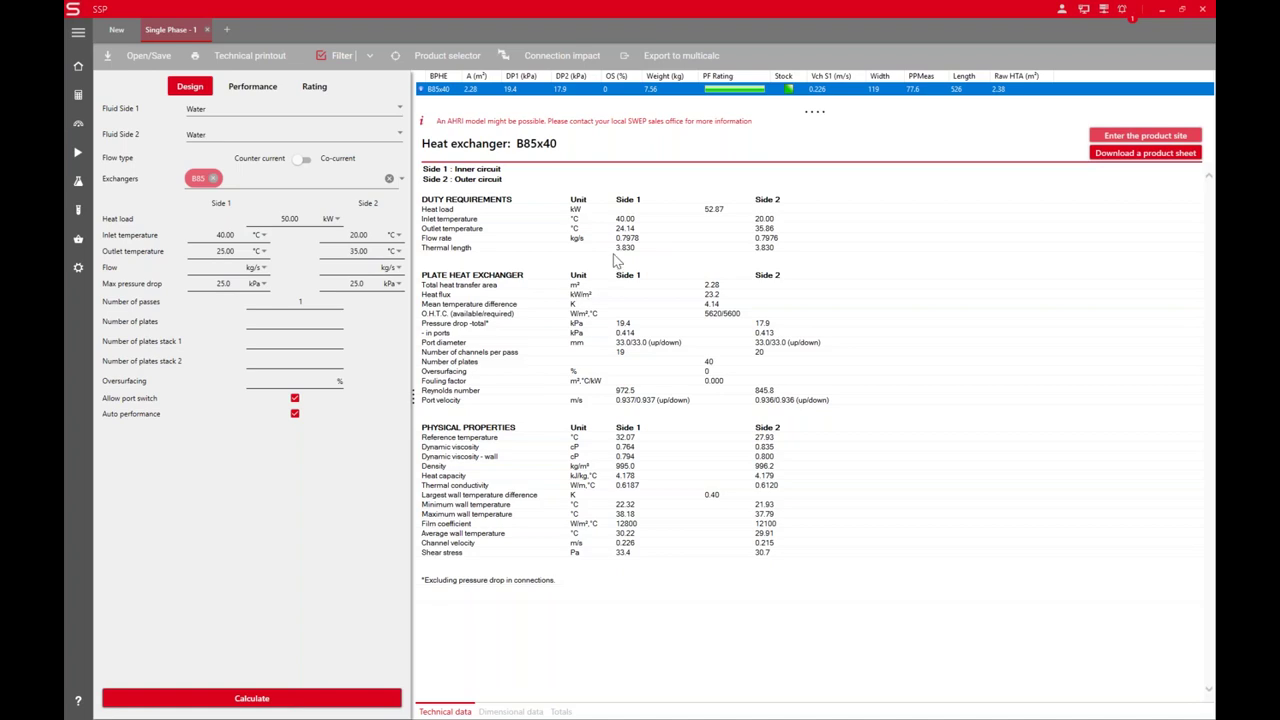
pyautogui.moveTo(633, 229); pyautogui.dragTo(609, 231)
pyautogui.moveTo(777, 233); pyautogui.dragTo(756, 229)
# Run a Performance calculation of the B85 with 40 plates and no side 1 outlet temperature, checking the resulting side 1 outlet temperature
pyautogui.click(262, 90)
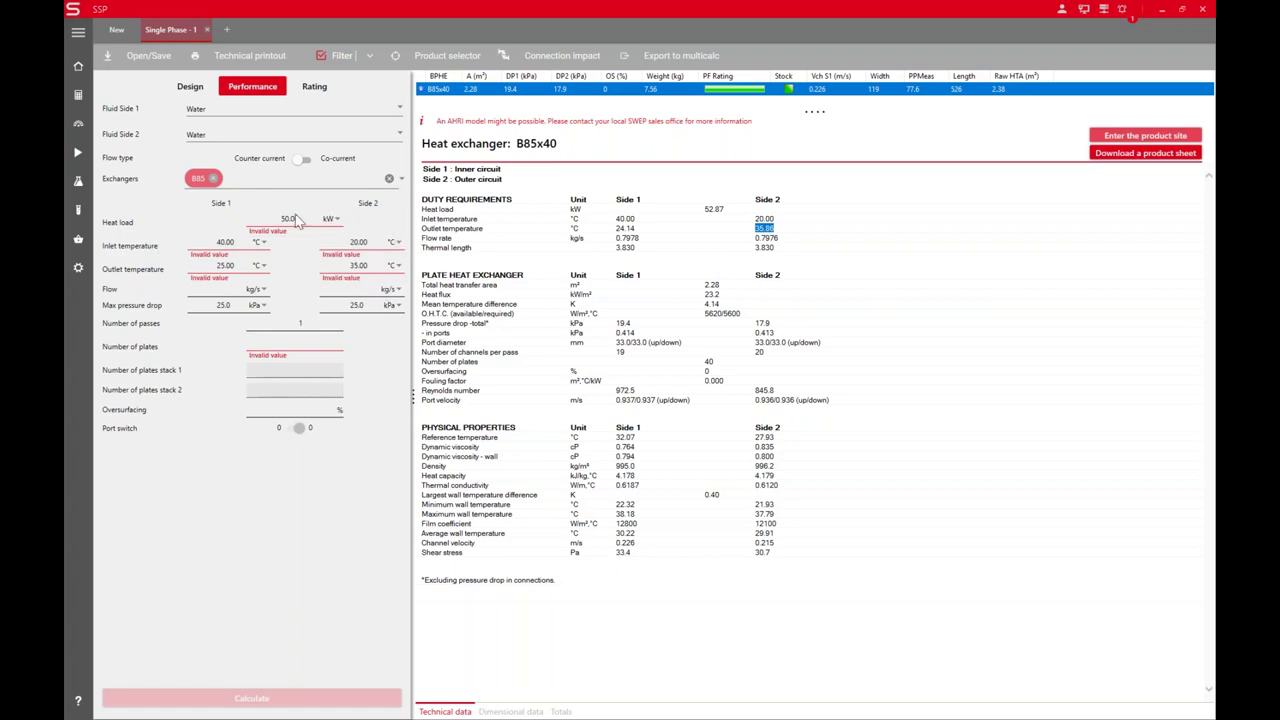
pyautogui.doubleClick(226, 266)
pyautogui.press('BackSpace')
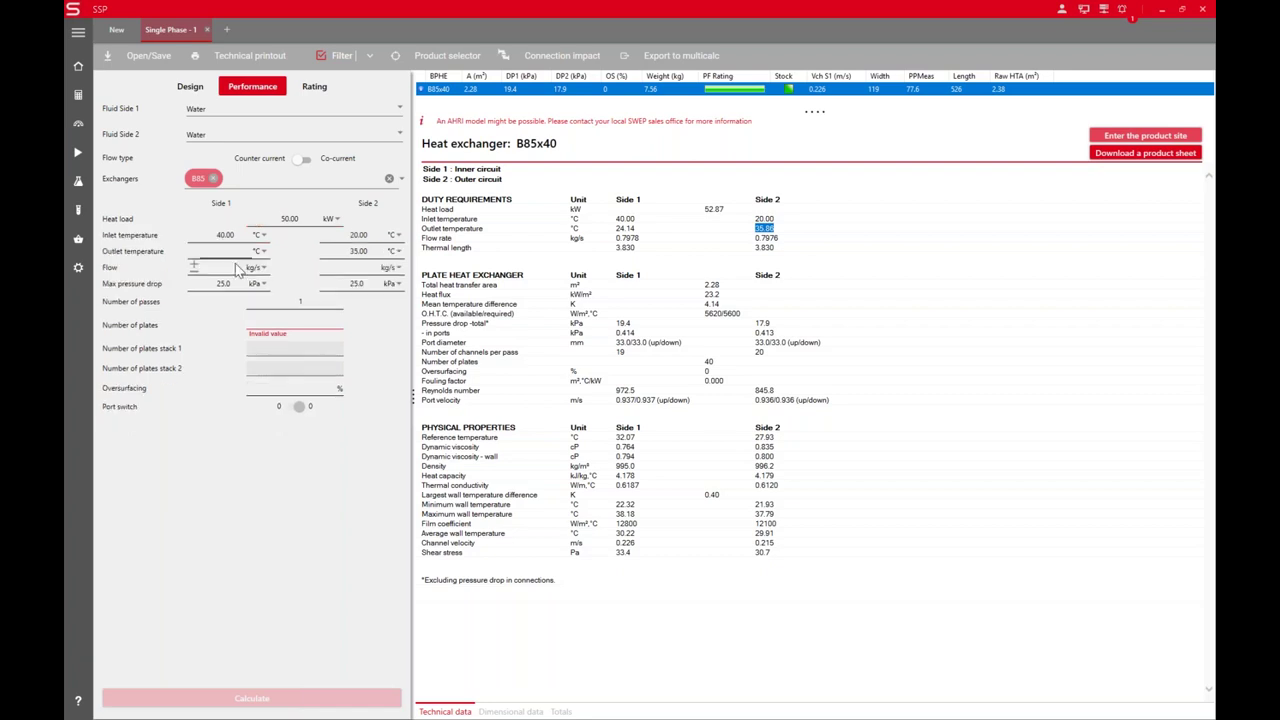
pyautogui.click(298, 331)
pyautogui.write('40')
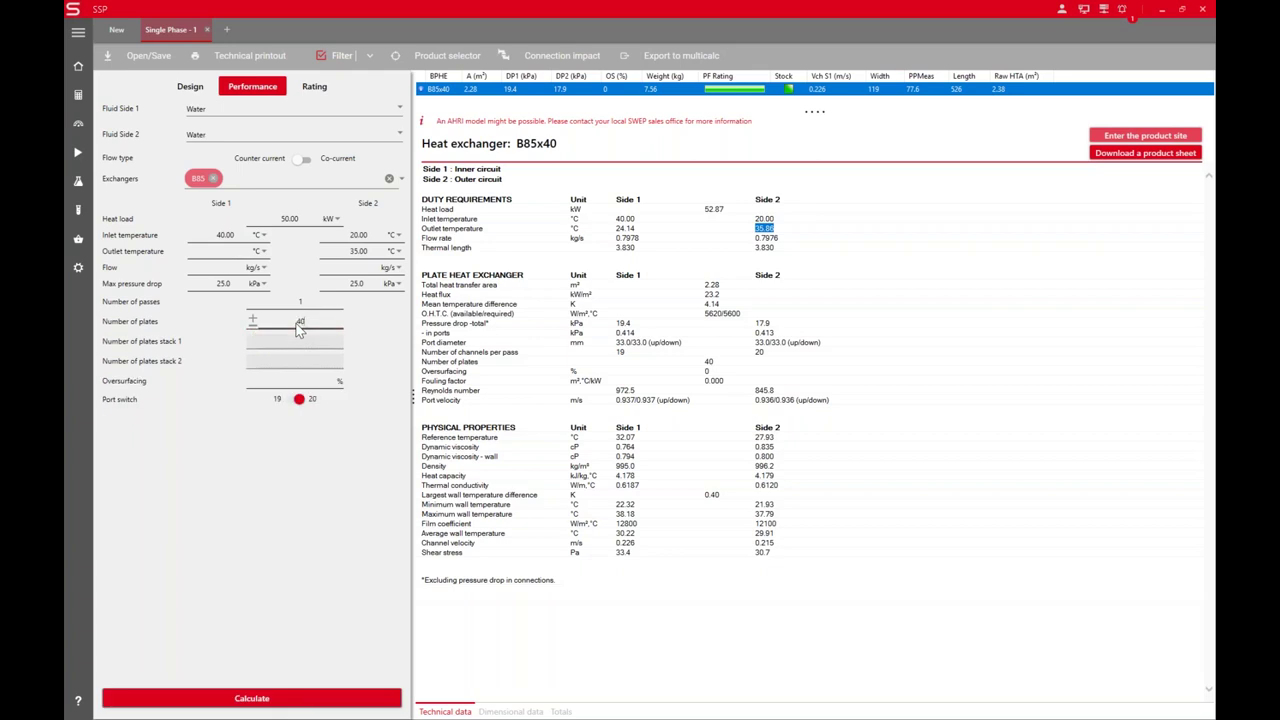
pyautogui.click(281, 704)
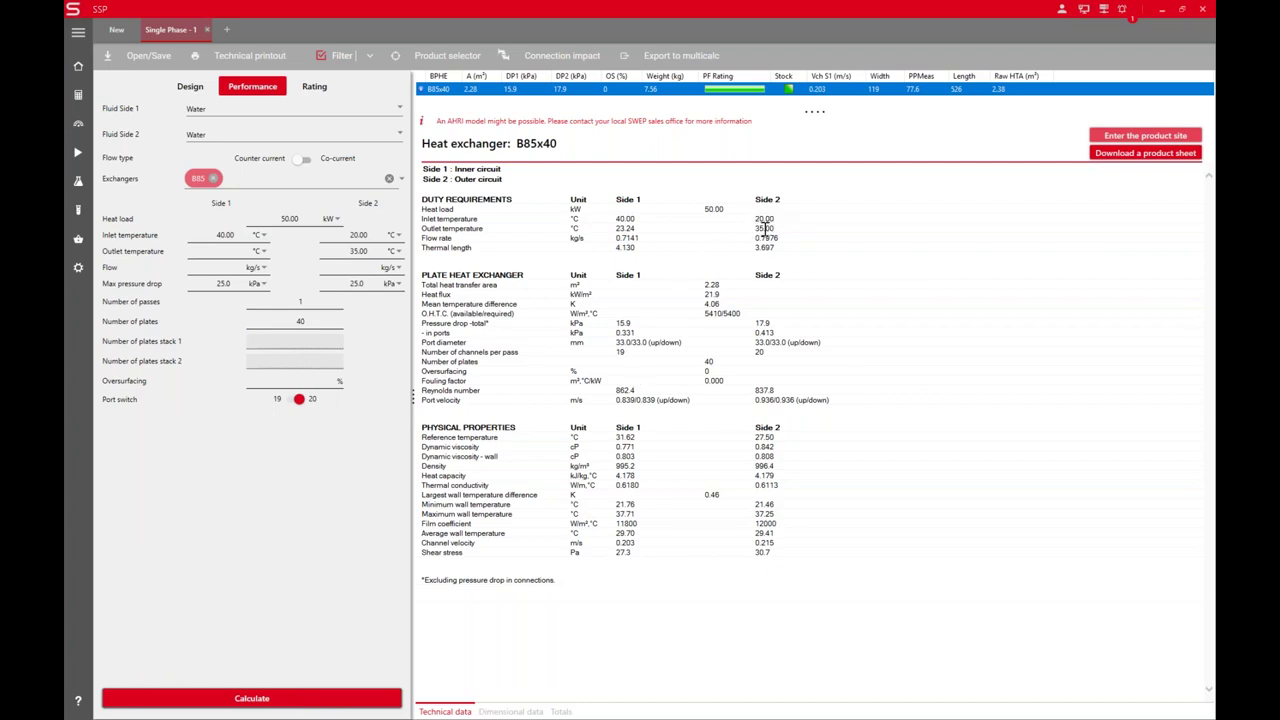
pyautogui.doubleClick(625, 229)
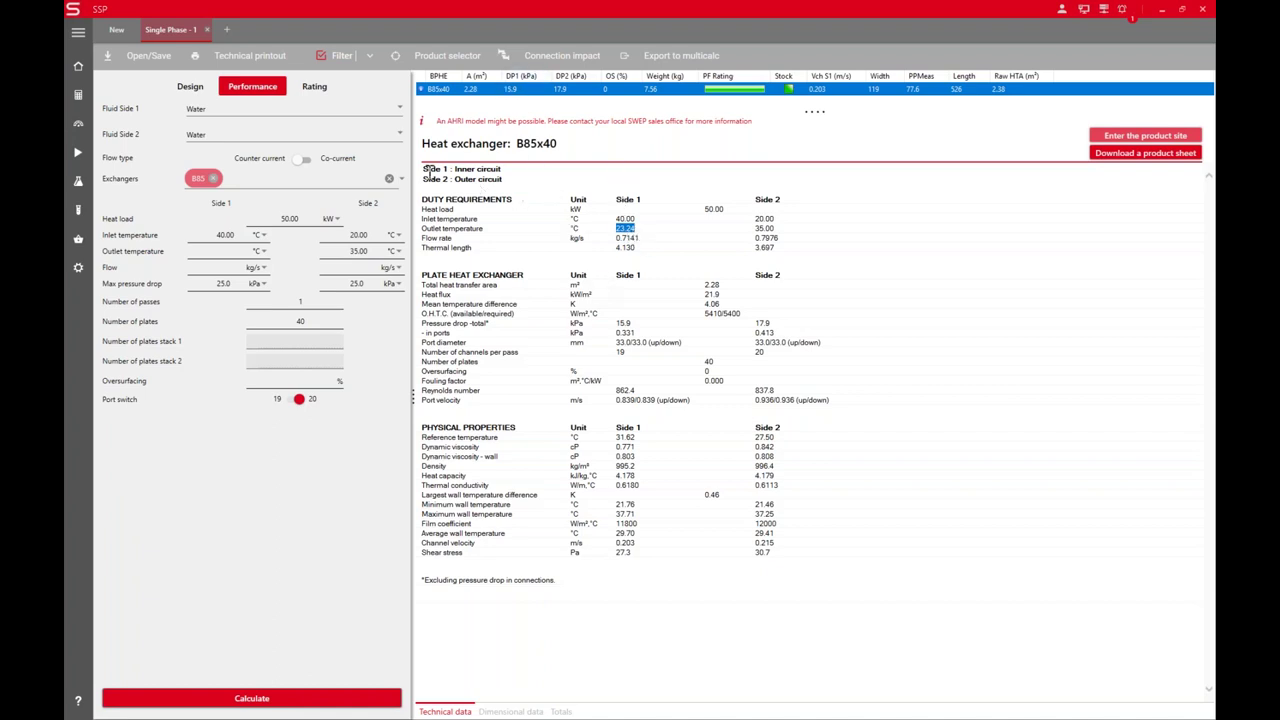
# Run a Rating calculation of the B85 with a side 1 outlet temperature of 22 °C, checking the O.H.T.C. values
pyautogui.click(314, 88)
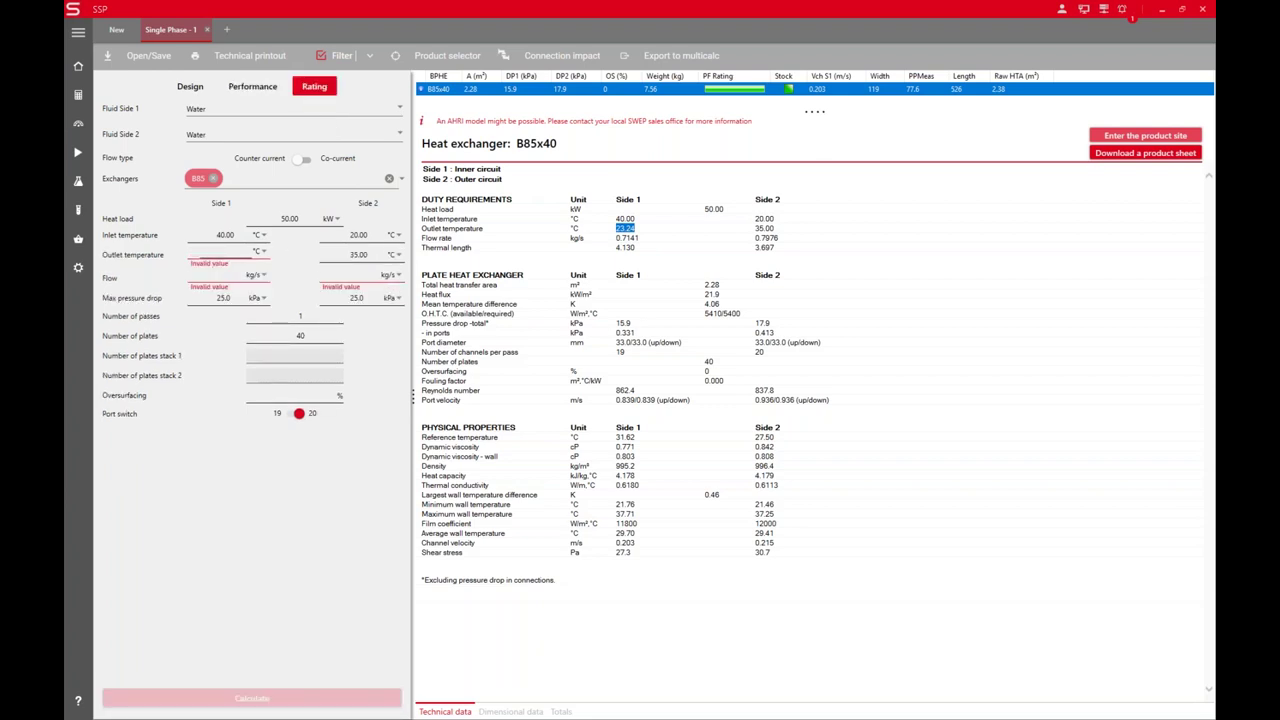
pyautogui.click(222, 254)
pyautogui.write('22')
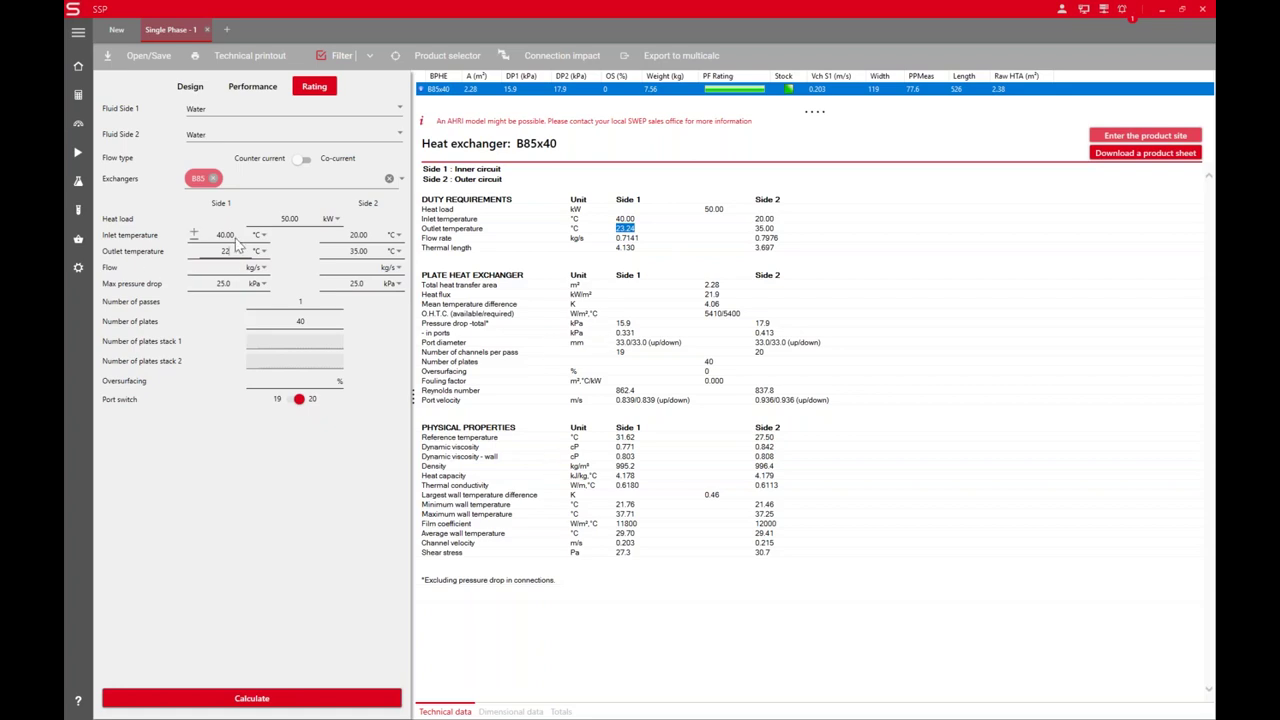
pyautogui.click(278, 700)
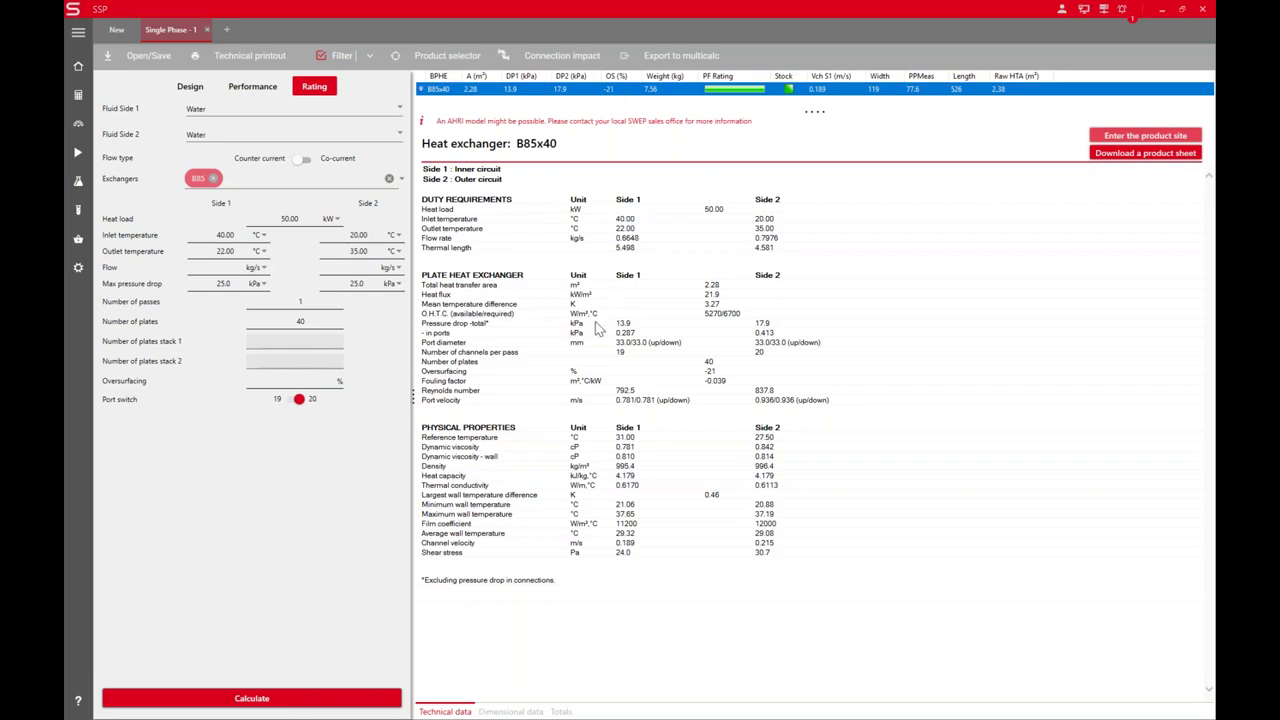
pyautogui.doubleClick(728, 318)
# Set the side 1 outlet temperature to 25 °C and recalculate the rating
pyautogui.click(226, 251)
pyautogui.write('25')
pyautogui.click(266, 700)
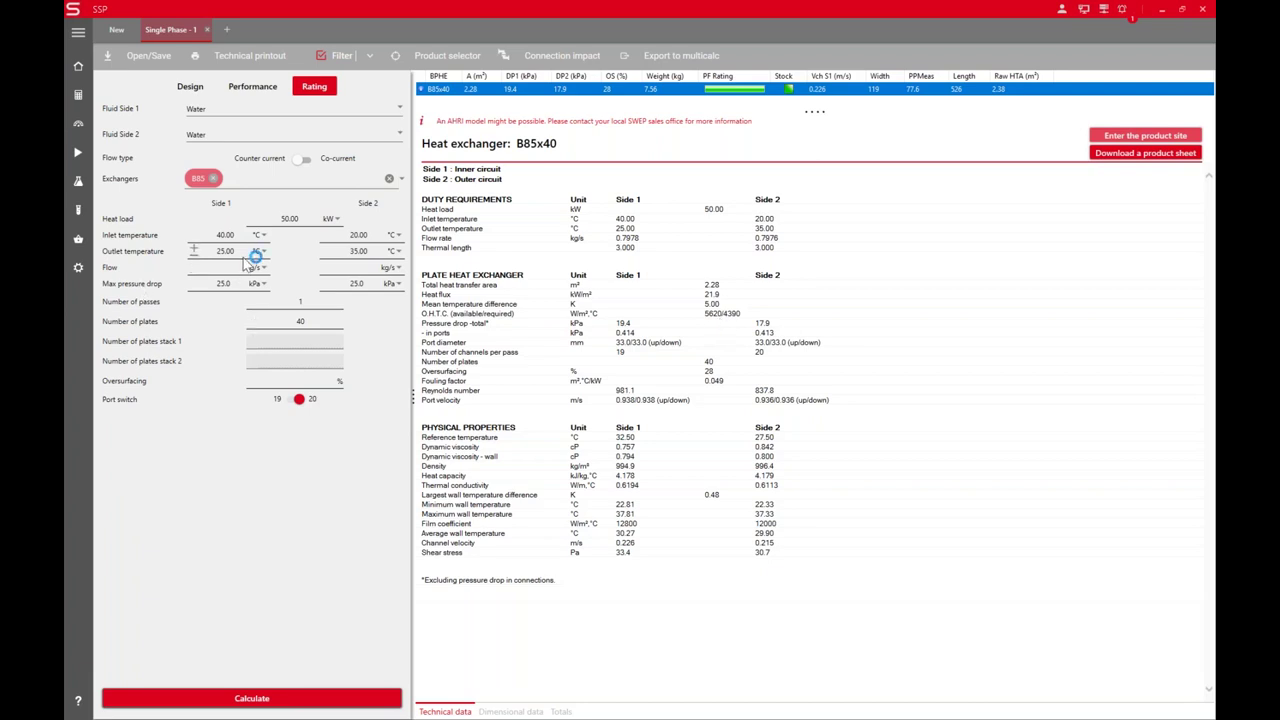
# Export the Performance case with the side 1 outlet temperature cleared to a multi calculation and calculate it
pyautogui.click(244, 90)
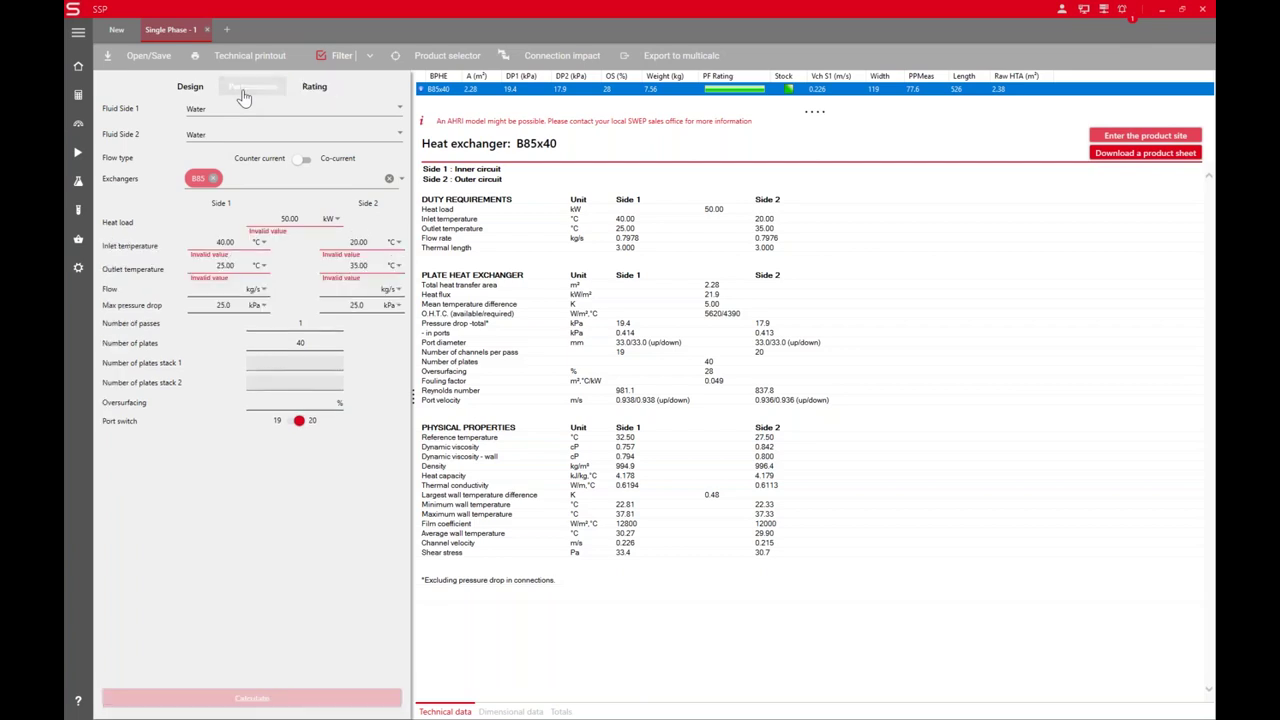
pyautogui.click(240, 275)
pyautogui.press('BackSpace')
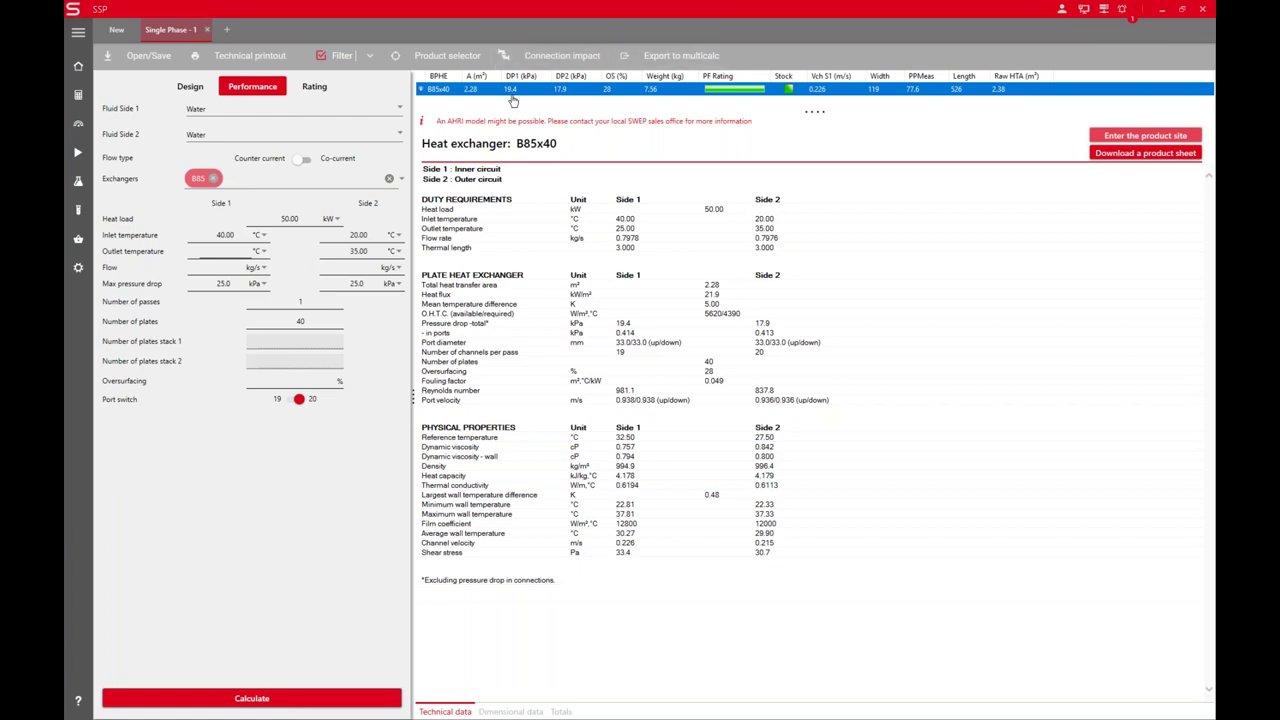
pyautogui.click(688, 55)
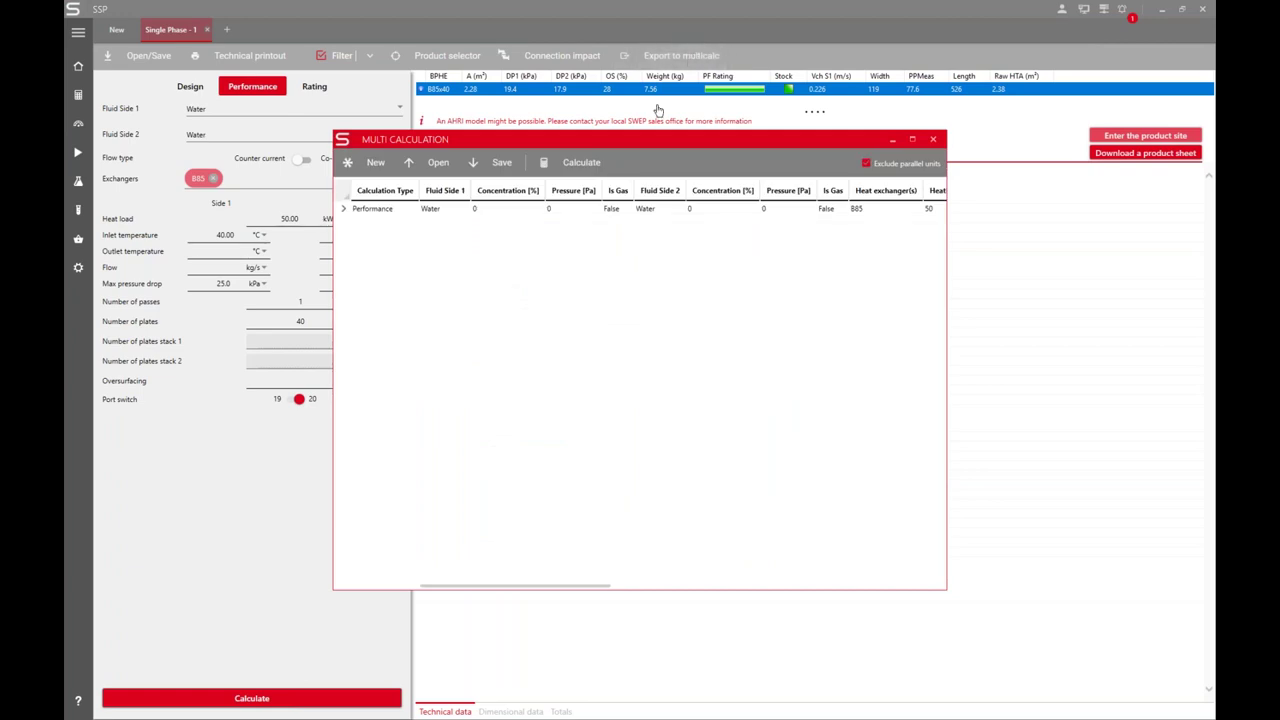
pyautogui.click(594, 163)
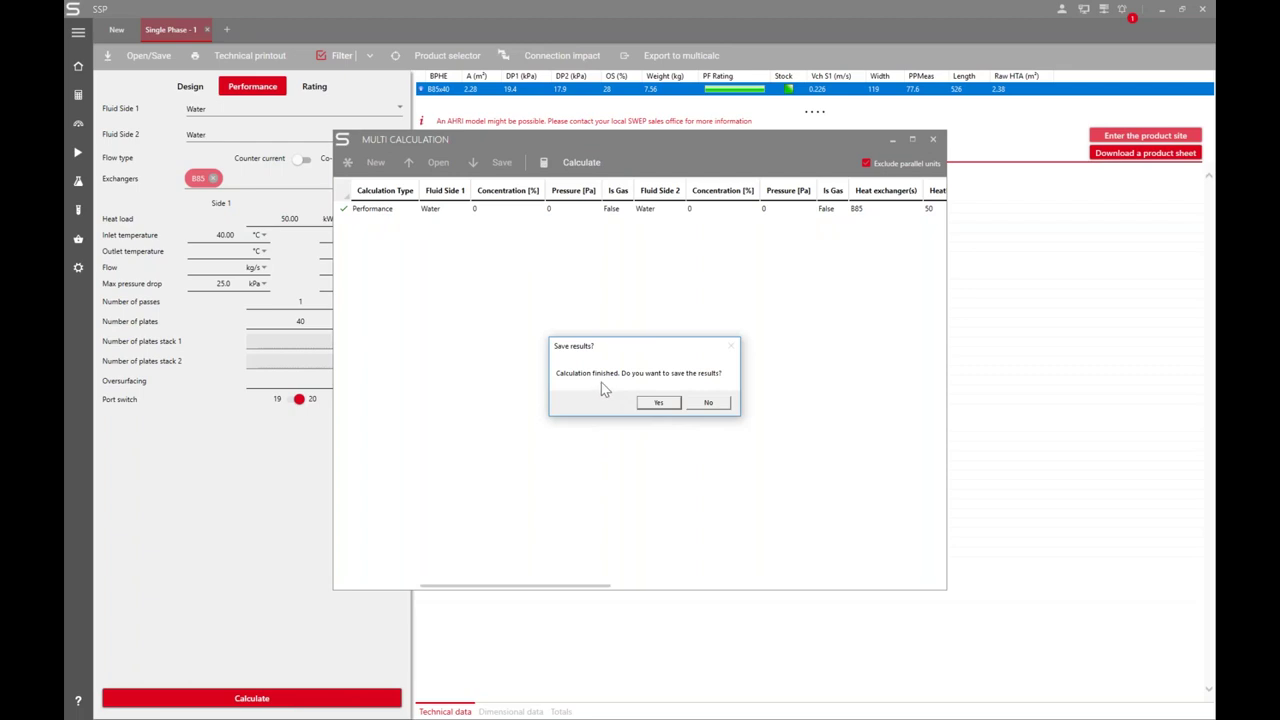
# Save the multi calculation results over the existing TEST MULTICALC.xml and open the saved file in Excel
pyautogui.click(668, 403)
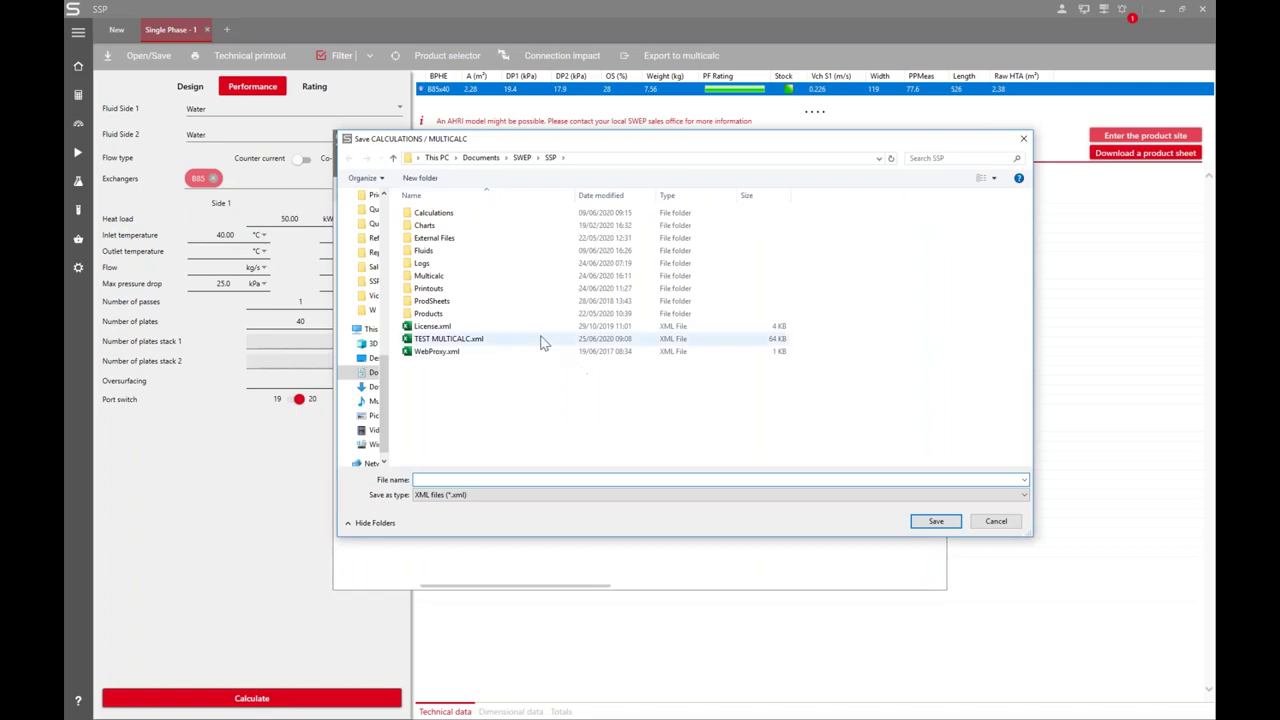
pyautogui.click(477, 343)
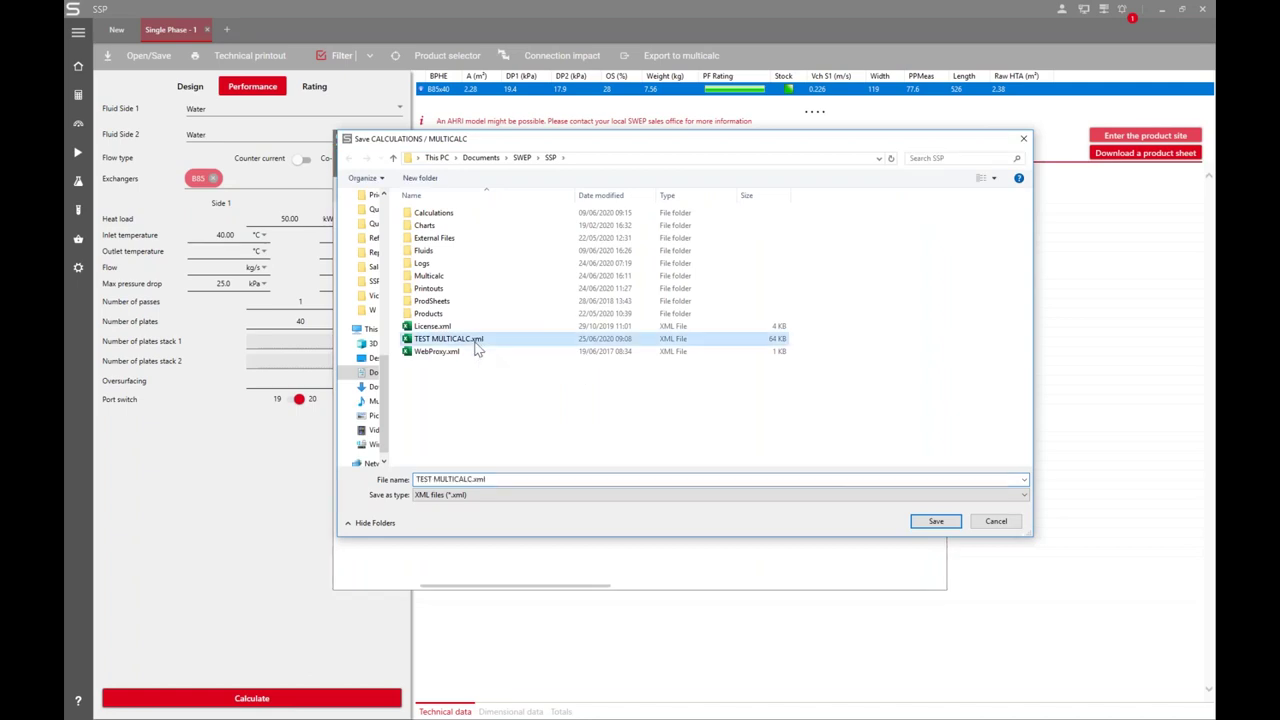
pyautogui.click(926, 528)
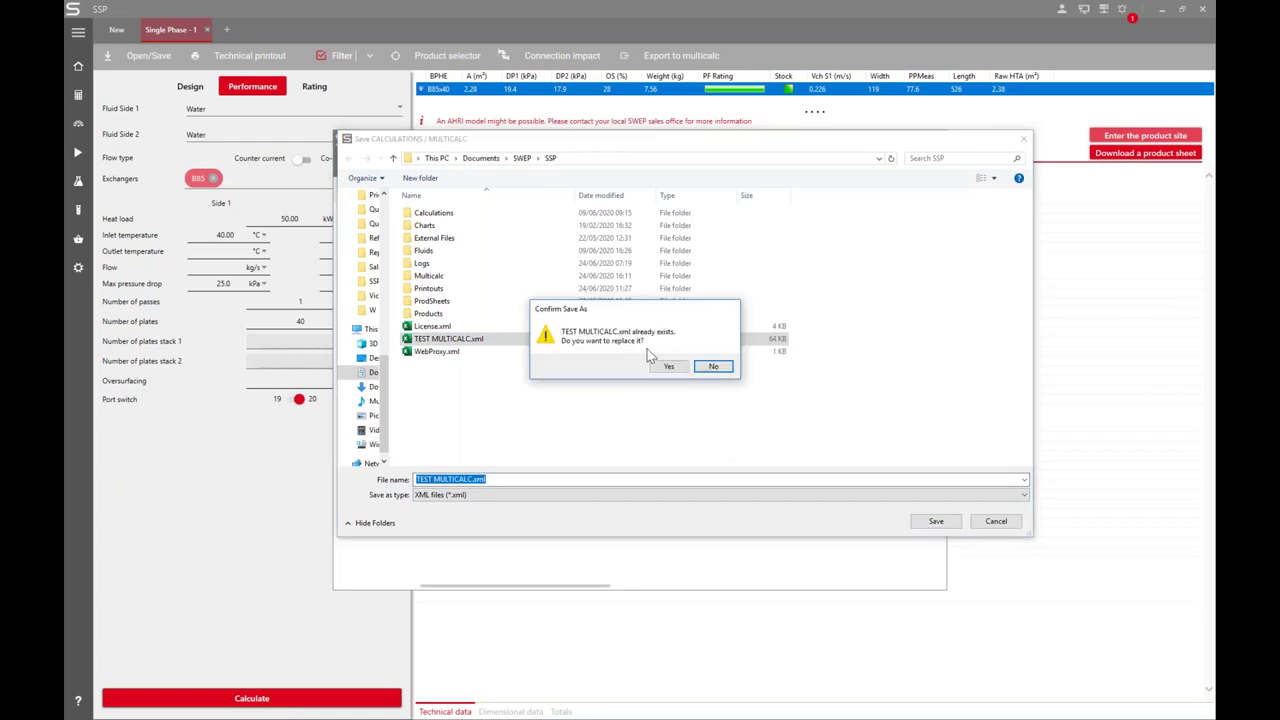
pyautogui.click(667, 367)
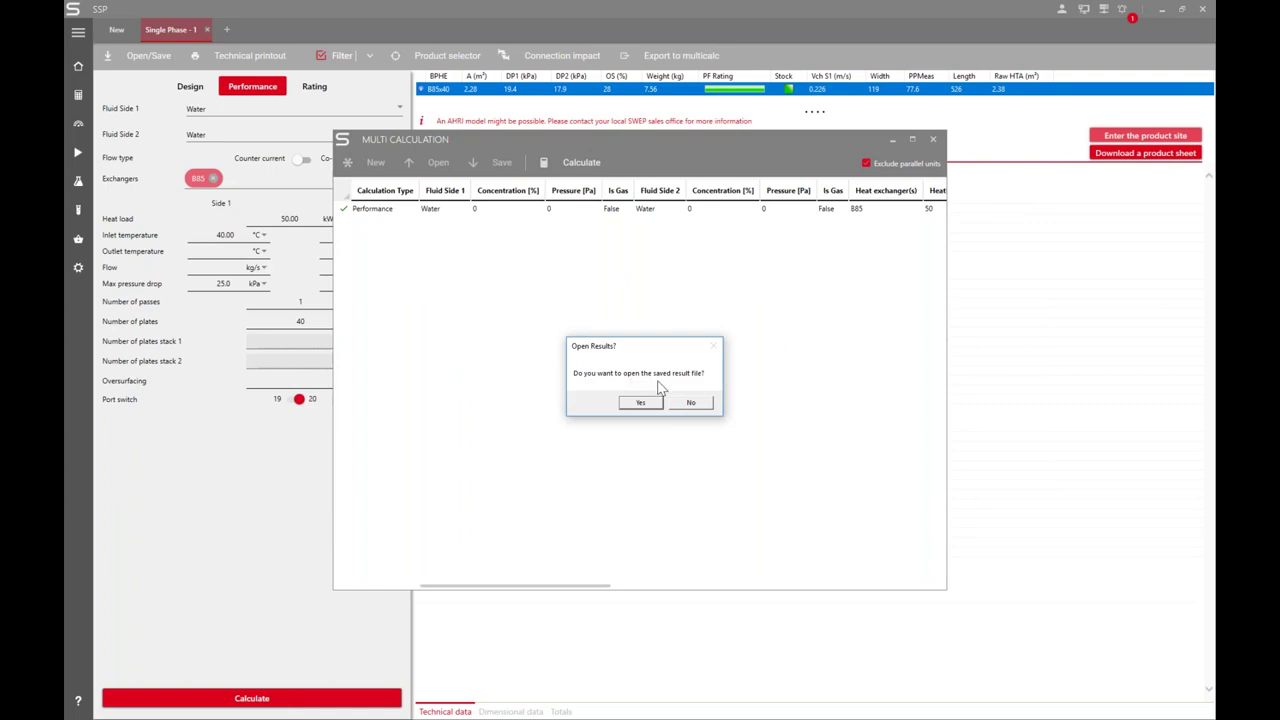
pyautogui.click(657, 402)
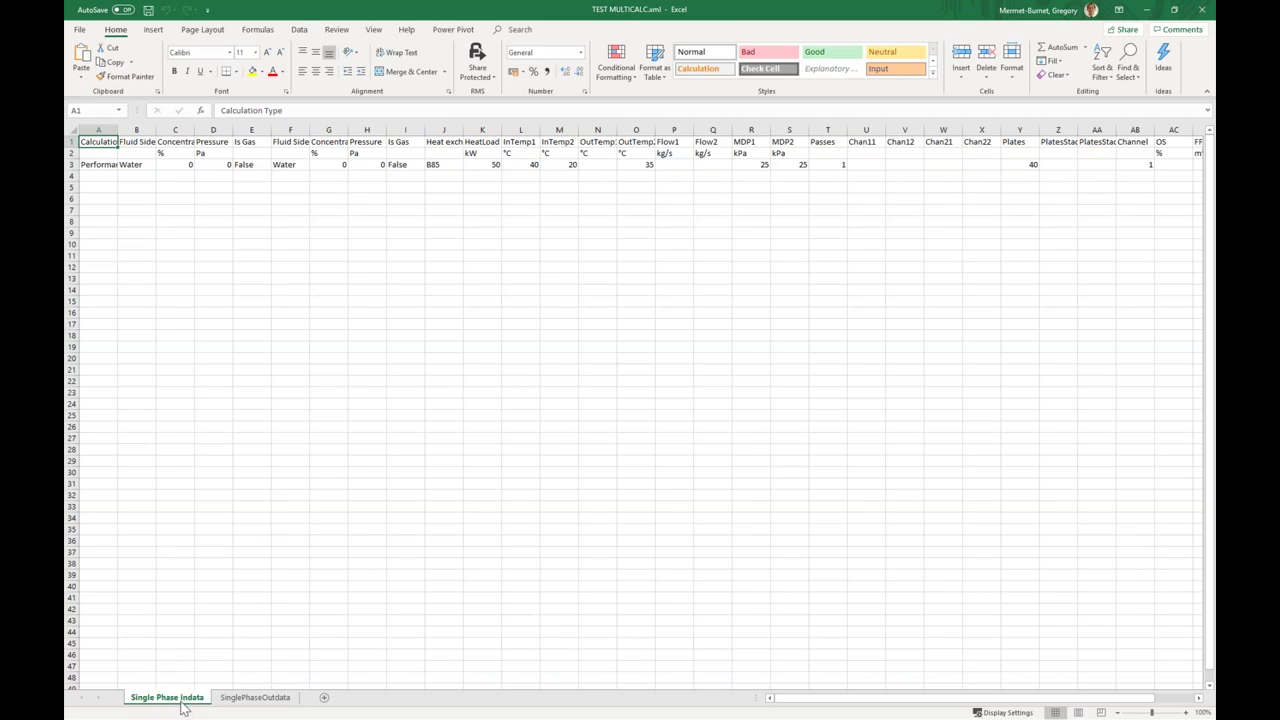
# Widen the OutTemp1 column on the SinglePhaseOutdata sheet to read its value and return to the Single Phase Indata sheet
pyautogui.click(242, 699)
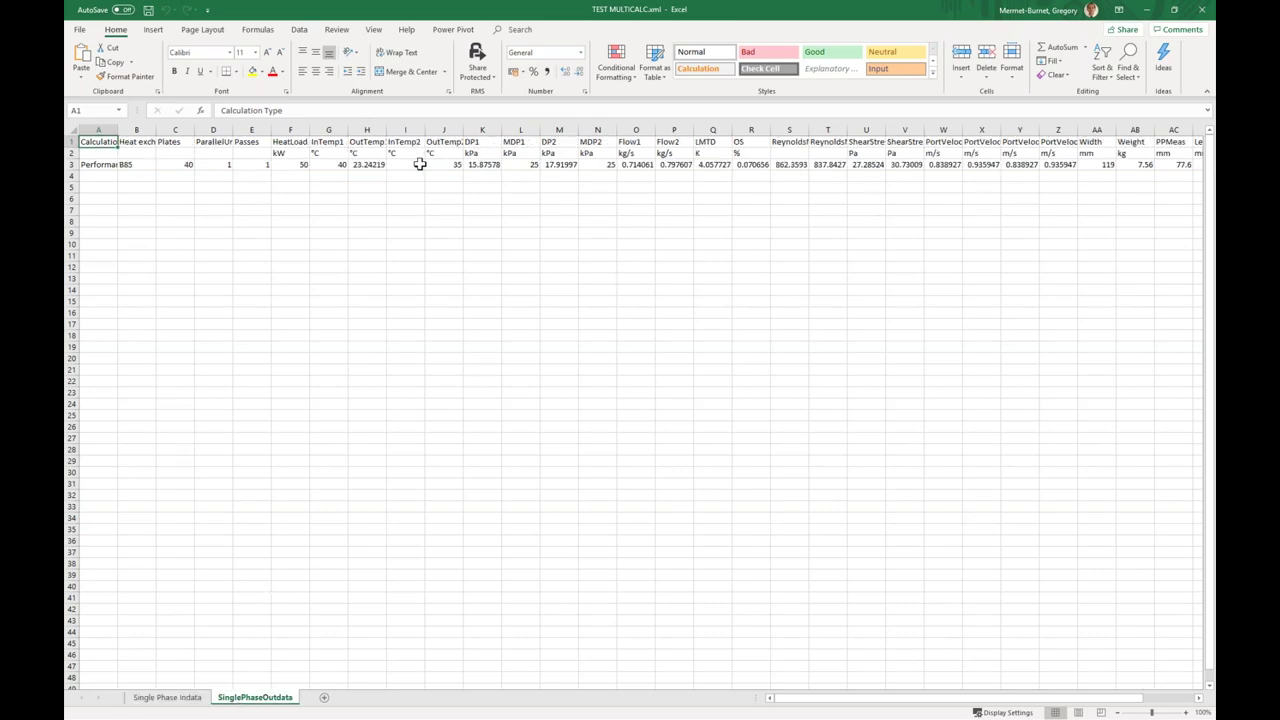
pyautogui.moveTo(386, 133); pyautogui.dragTo(398, 135)
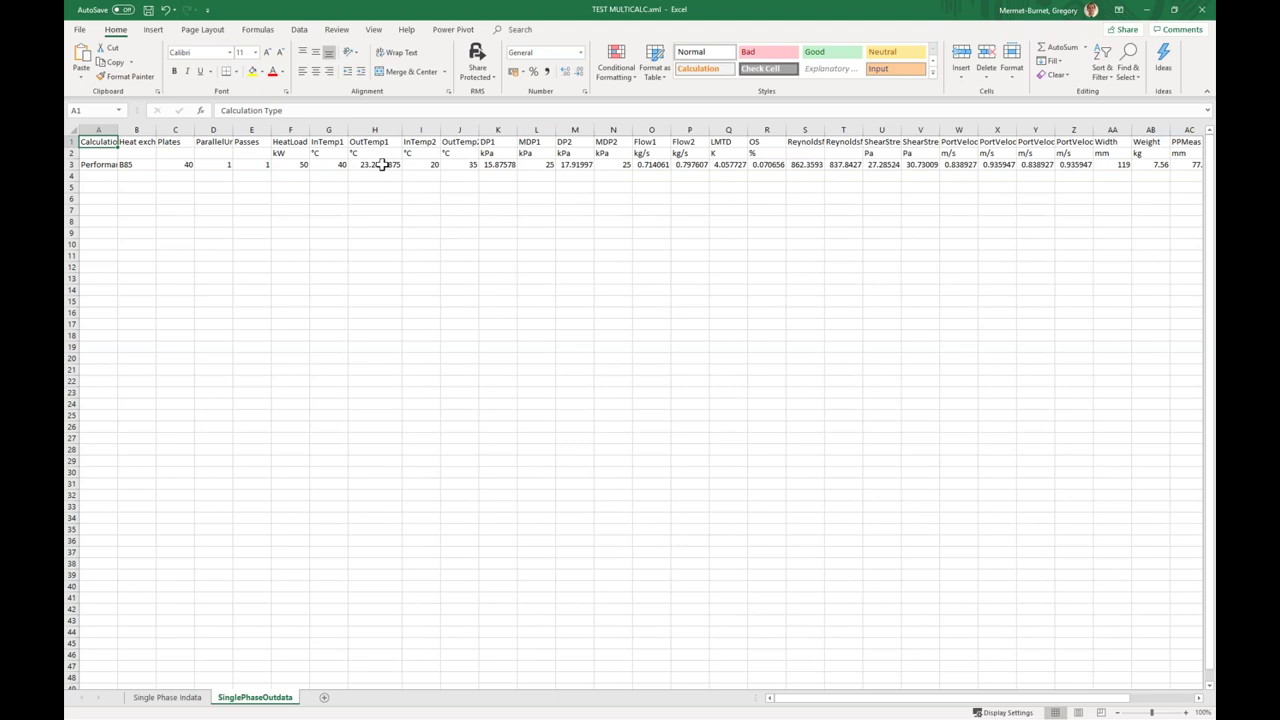
pyautogui.click(190, 698)
# Copy the Performance input row 3 of the Single Phase Indata sheet into rows 4 to 19
pyautogui.click(72, 164)
pyautogui.rightClick(101, 165)
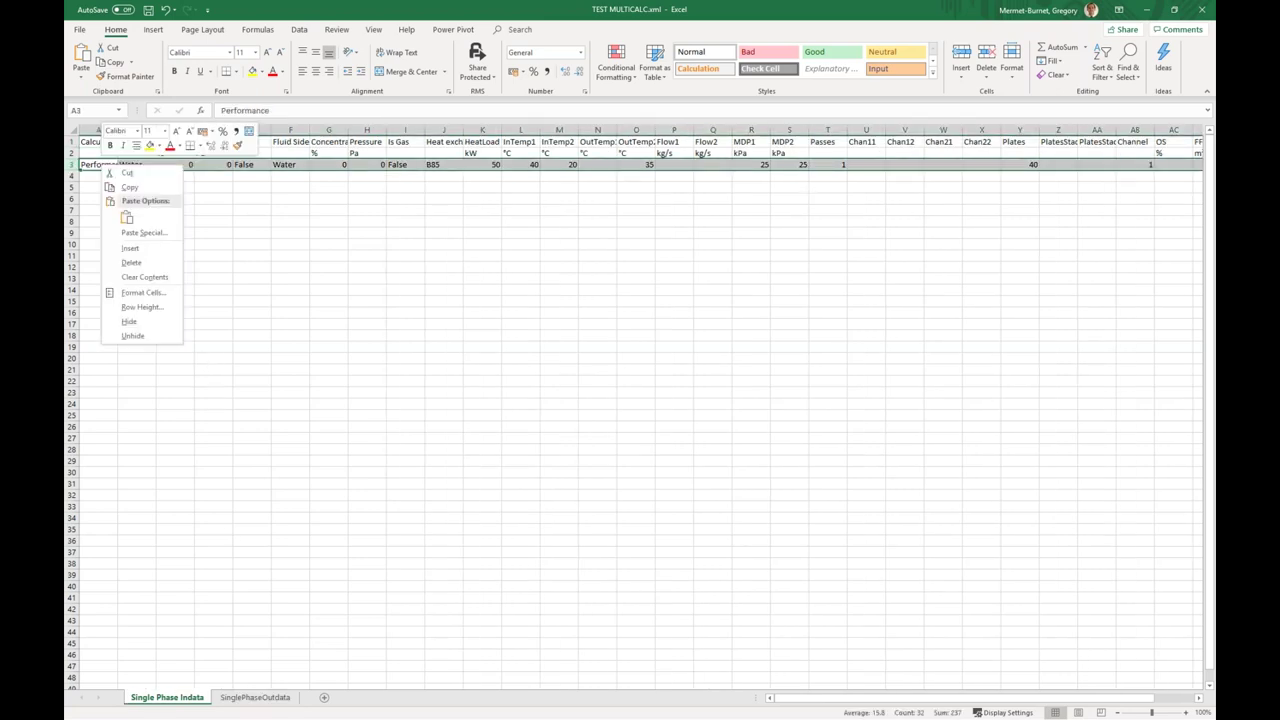
pyautogui.click(129, 189)
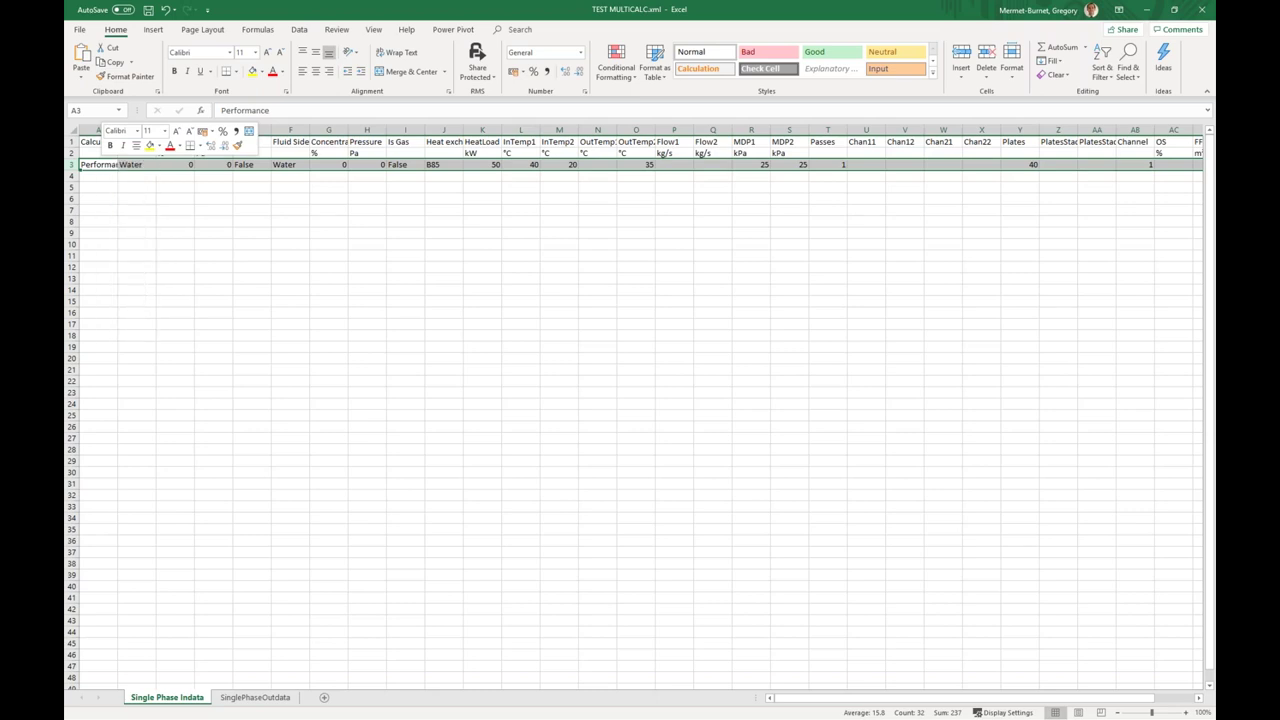
pyautogui.moveTo(73, 176); pyautogui.dragTo(73, 345)
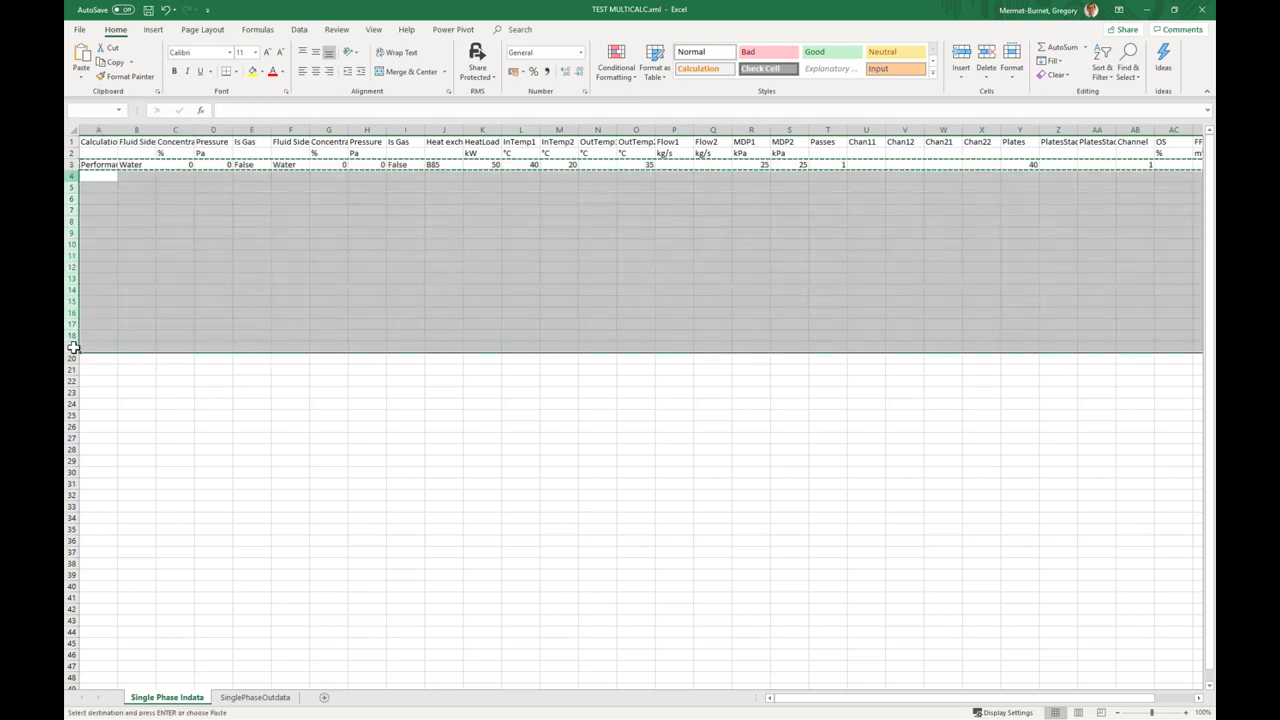
pyautogui.rightClick(114, 297)
pyautogui.click(145, 350)
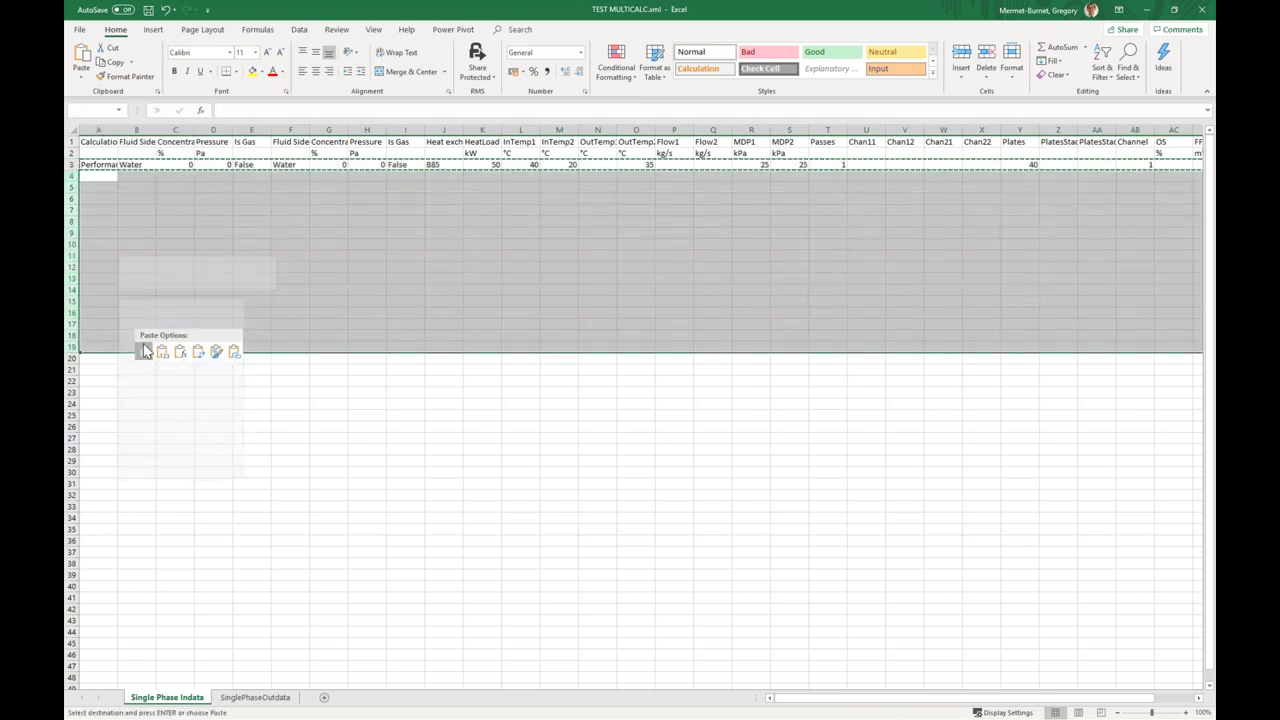
# Fill the HeatLoad column from K3 to K19 with a series starting 10, 15, 20 and rising by 5 to 90 kW
pyautogui.click(493, 165)
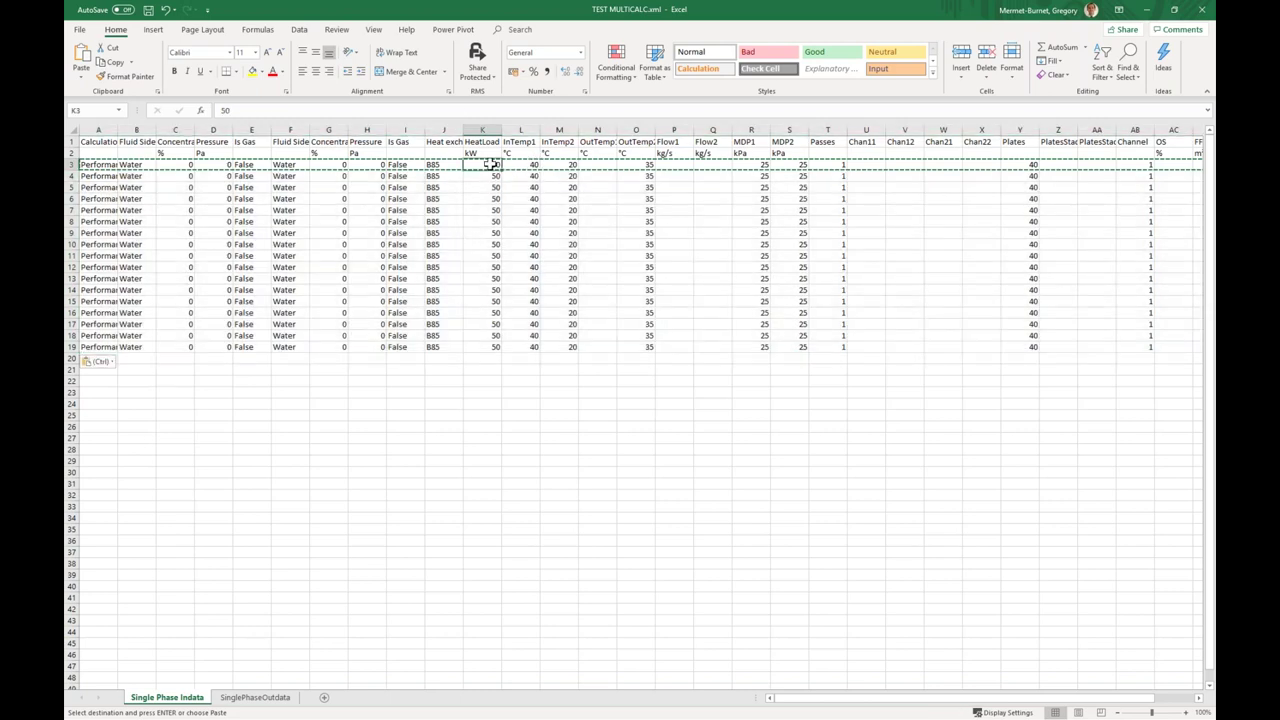
pyautogui.write('10')
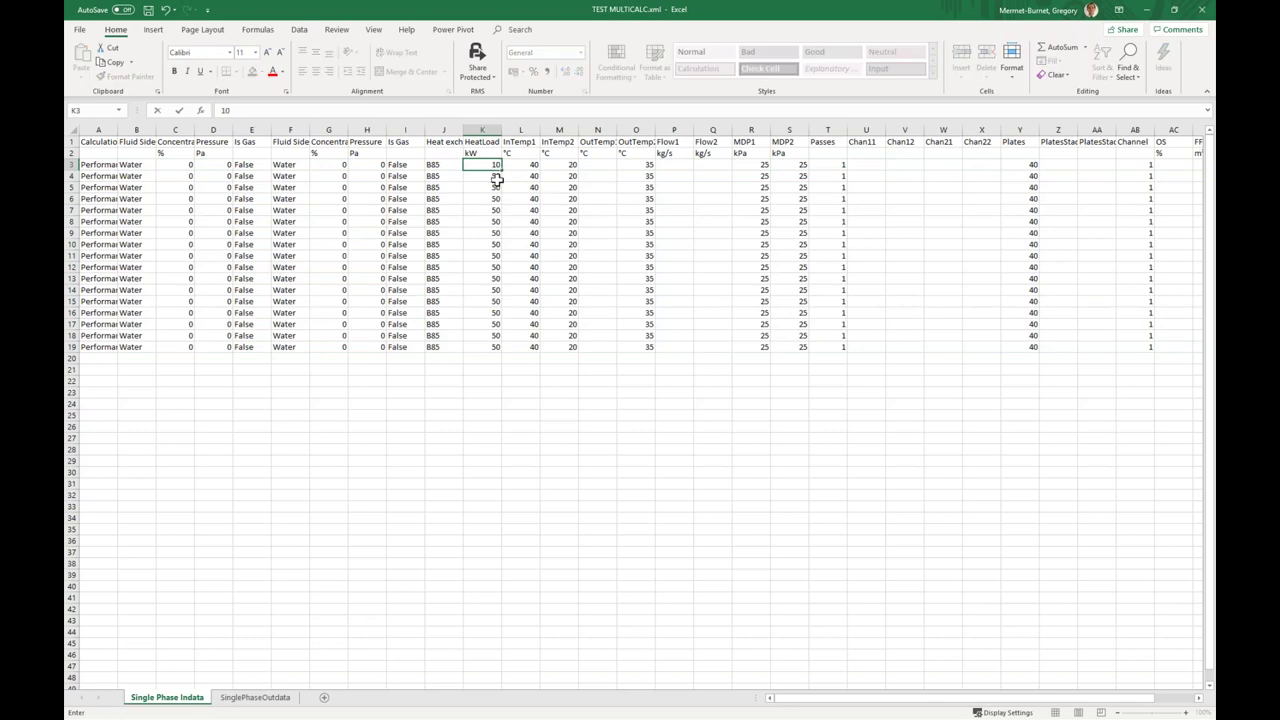
pyautogui.press('Return')
pyautogui.write('15')
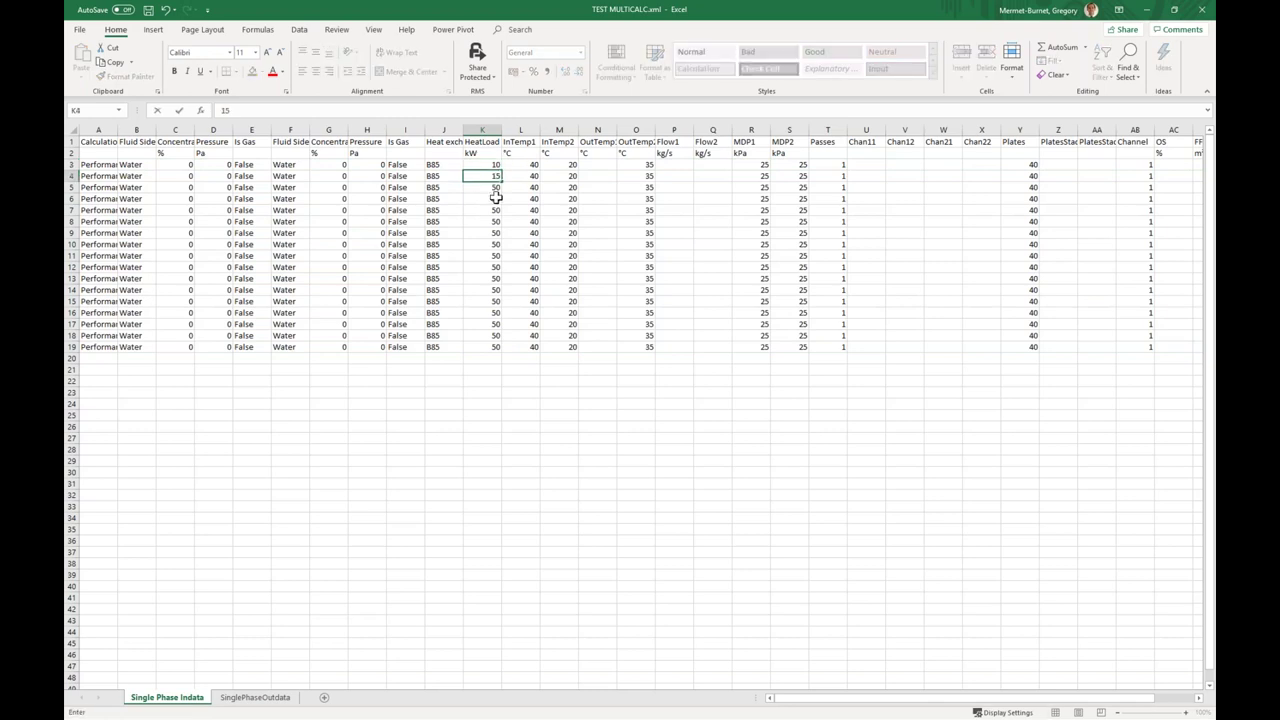
pyautogui.press('Return')
pyautogui.write('20')
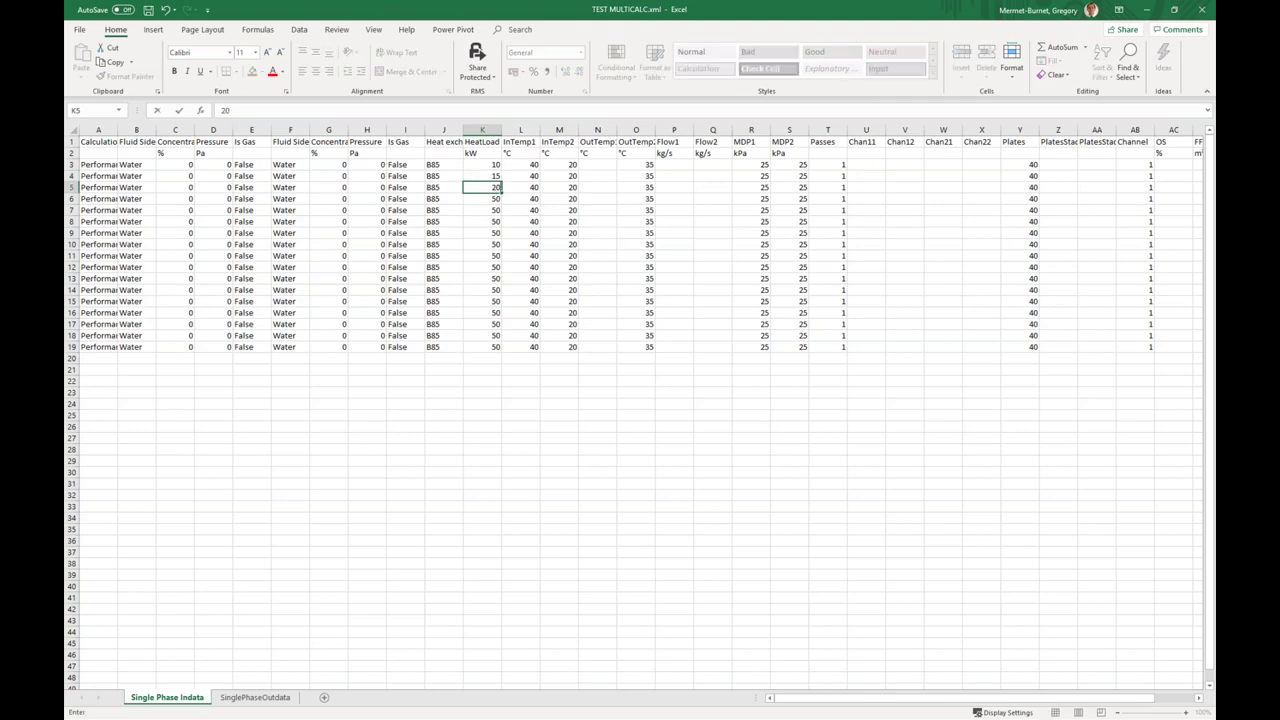
pyautogui.moveTo(477, 164); pyautogui.dragTo(490, 347)
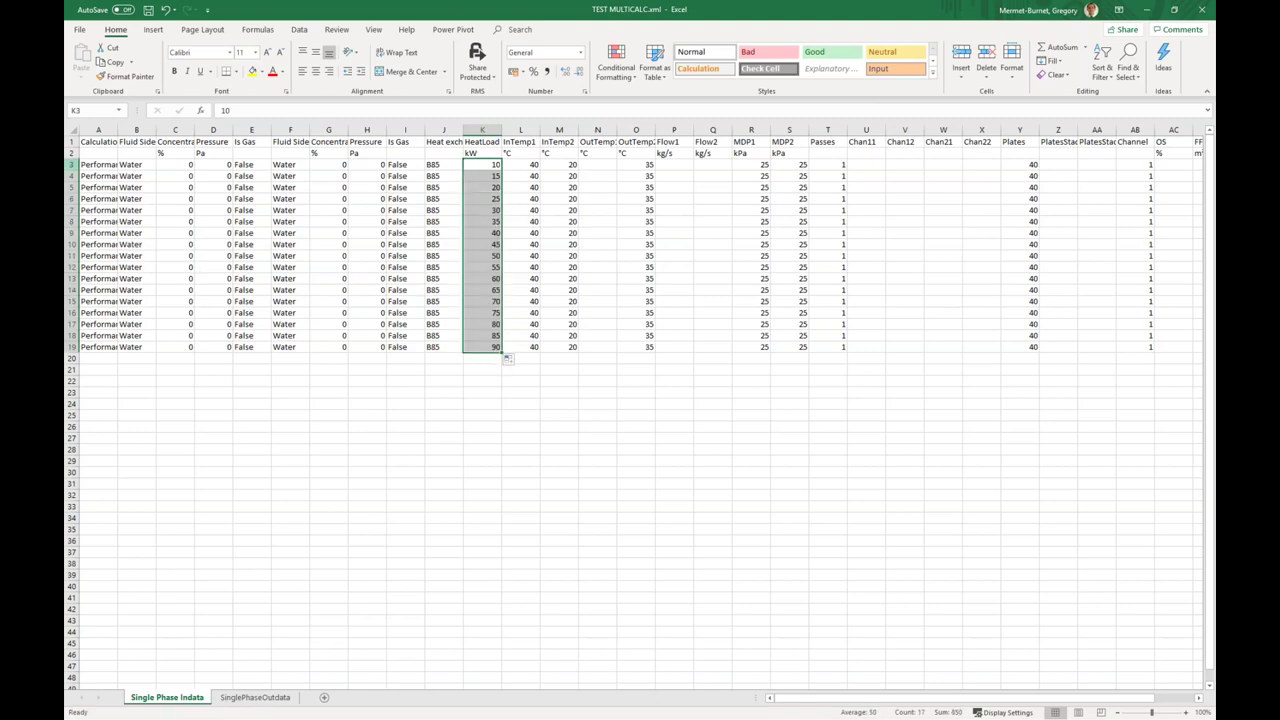
# Copy rows 3 to 19 of the Single Phase Indata sheet and close the workbook without saving, keeping the copied data on the clipboard
pyautogui.click(72, 164)
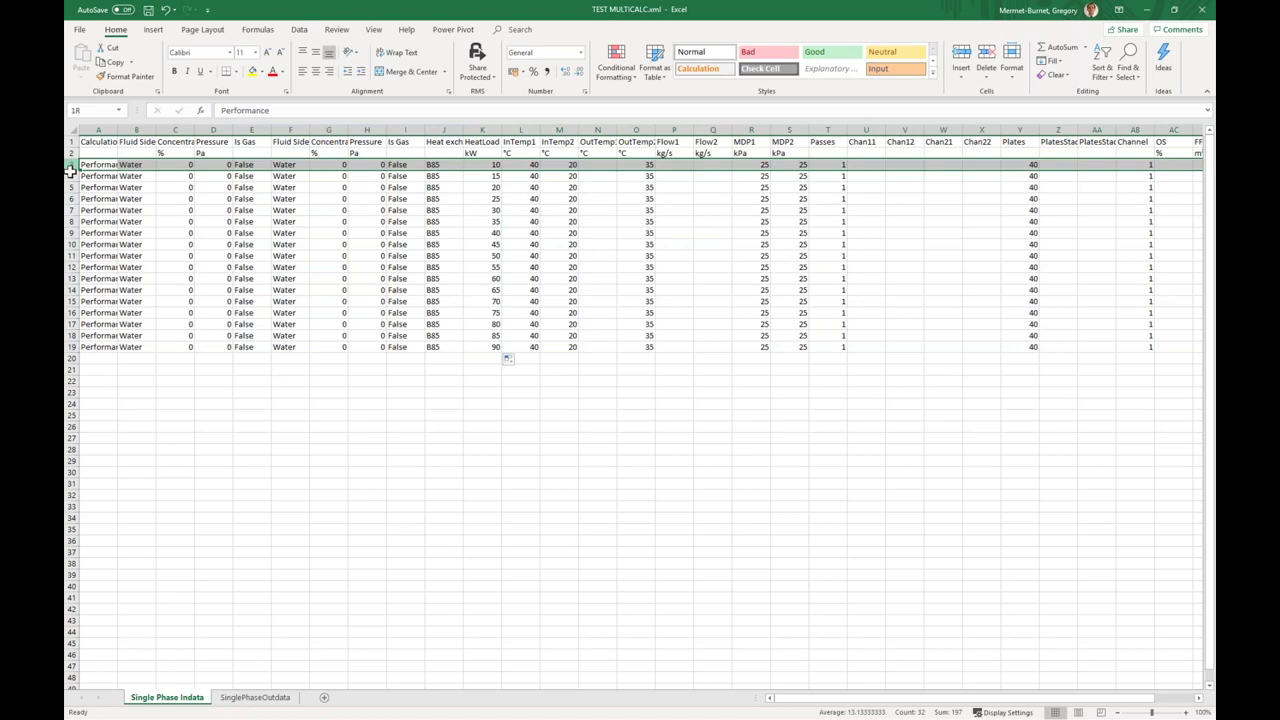
pyautogui.moveTo(72, 164); pyautogui.dragTo(72, 347)
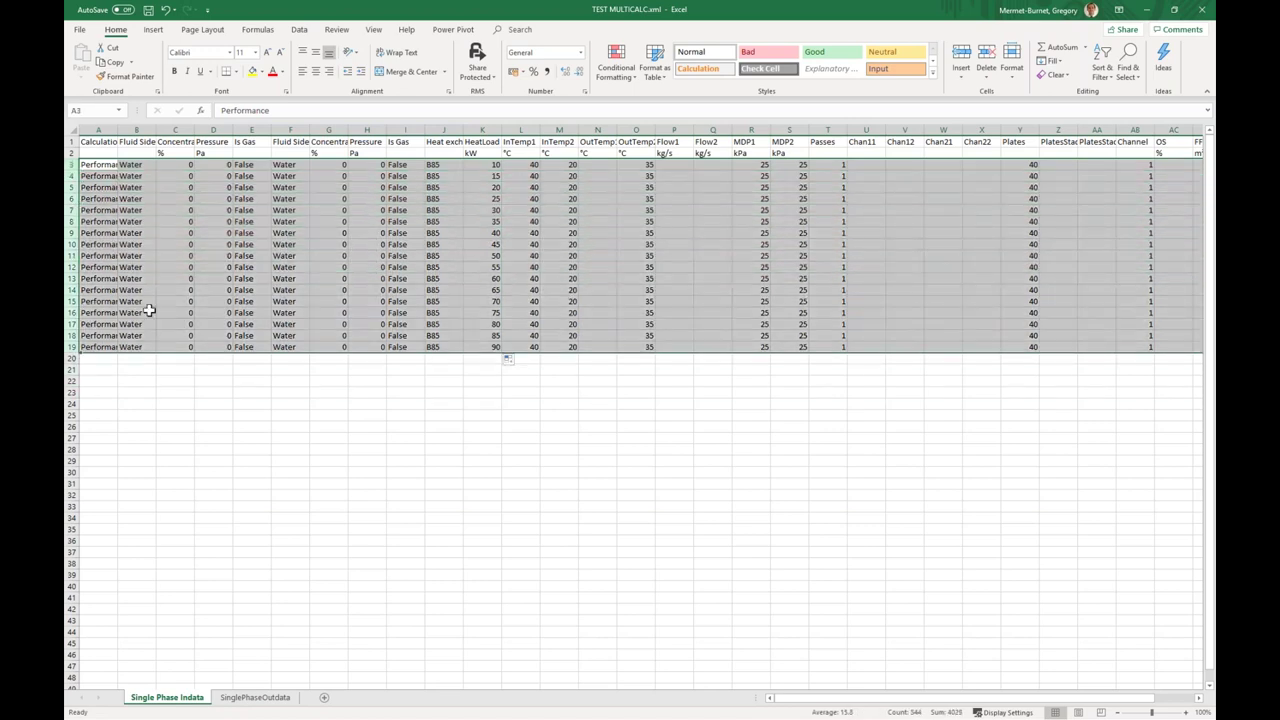
pyautogui.rightClick(280, 268)
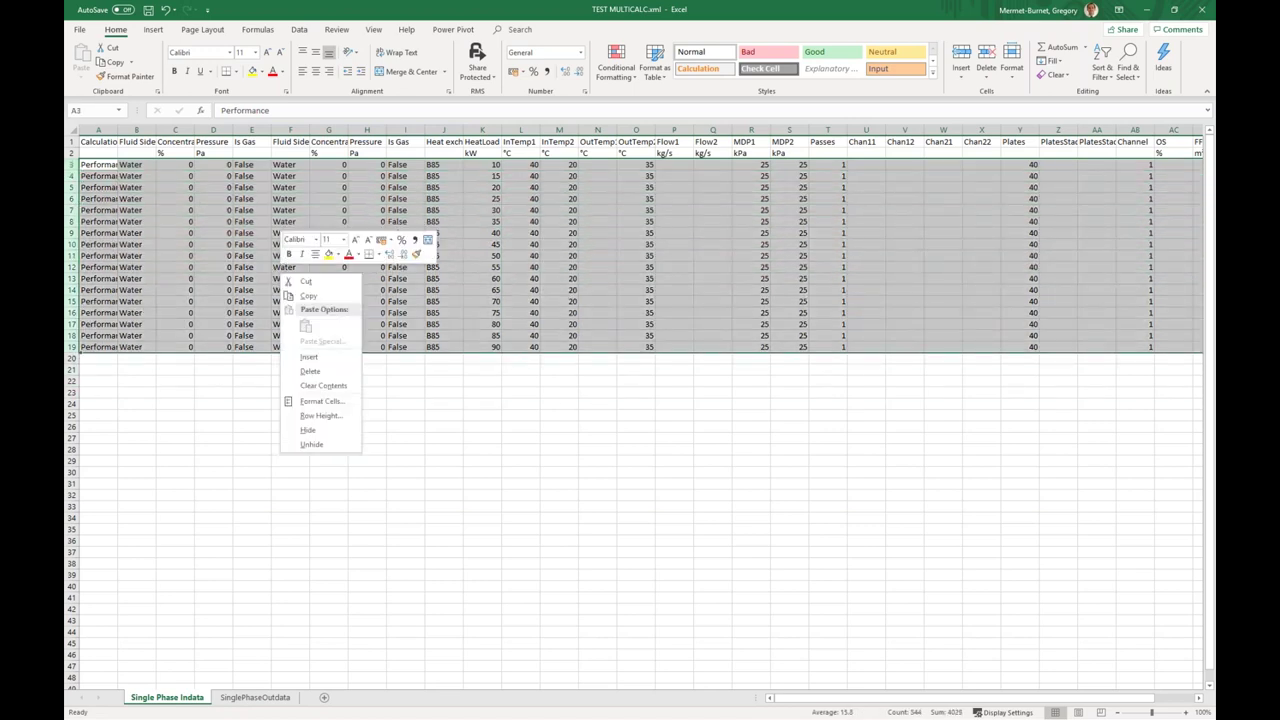
pyautogui.click(308, 297)
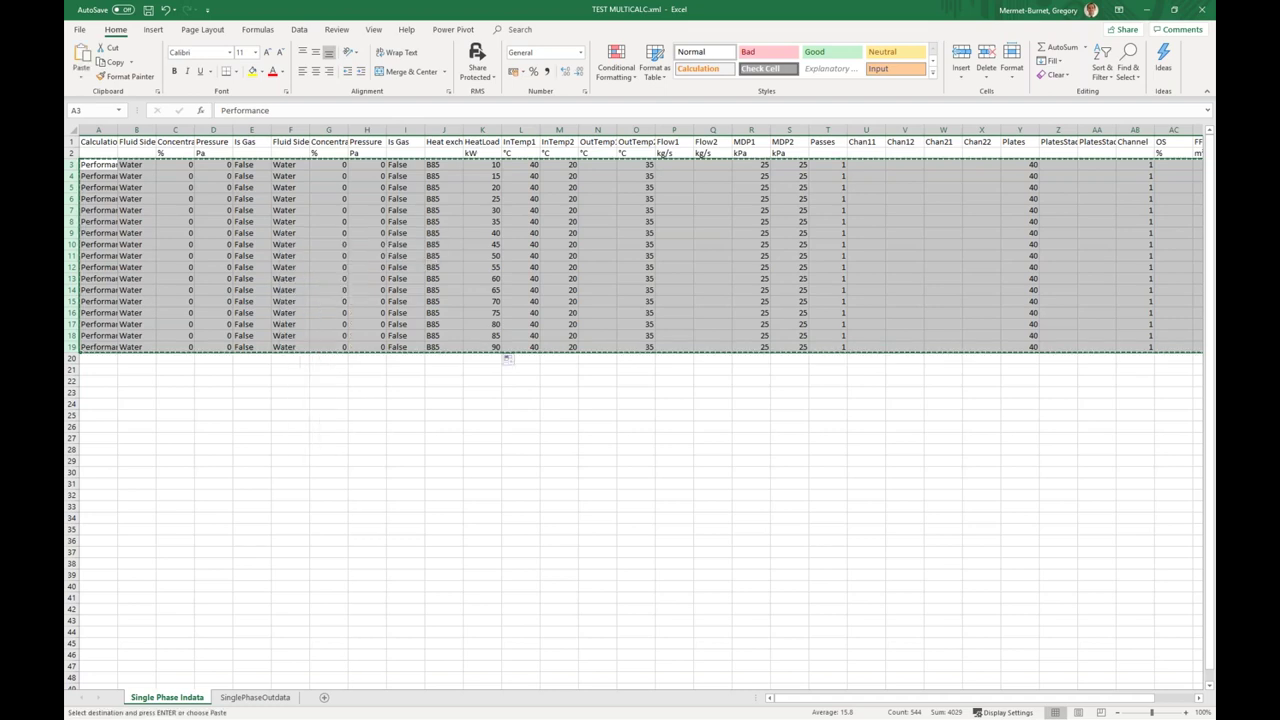
pyautogui.click(1204, 10)
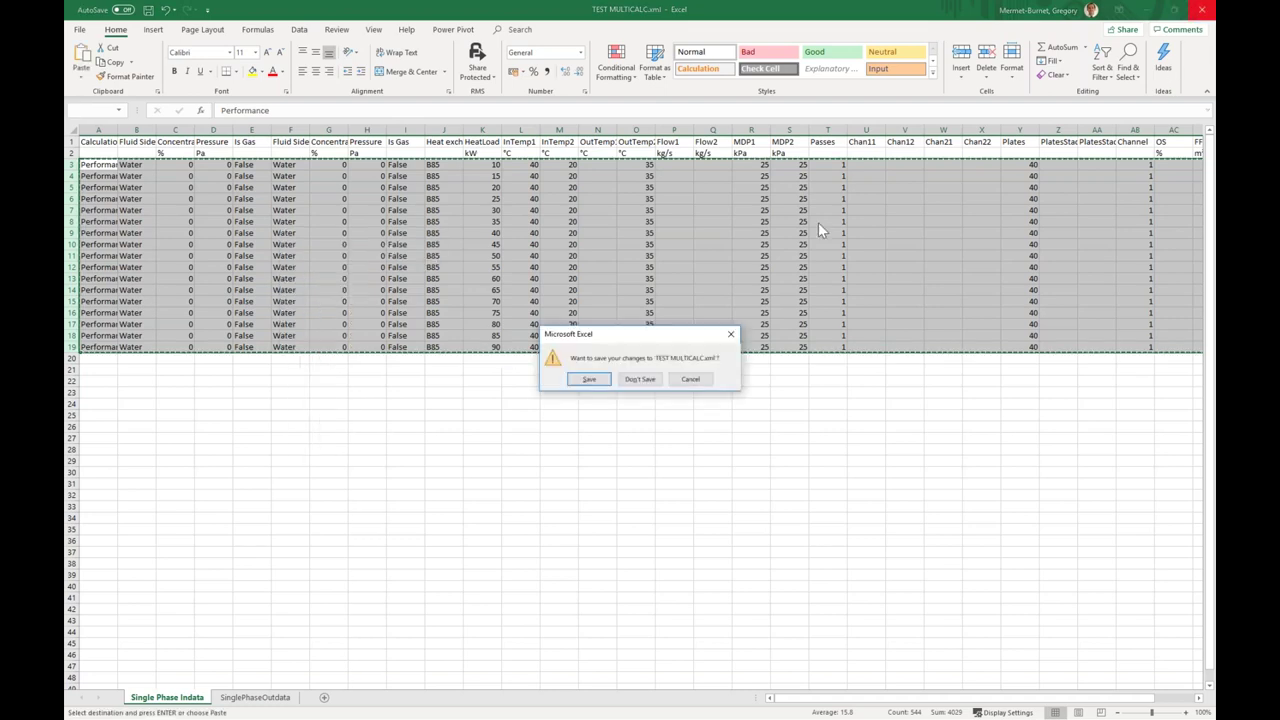
pyautogui.click(645, 379)
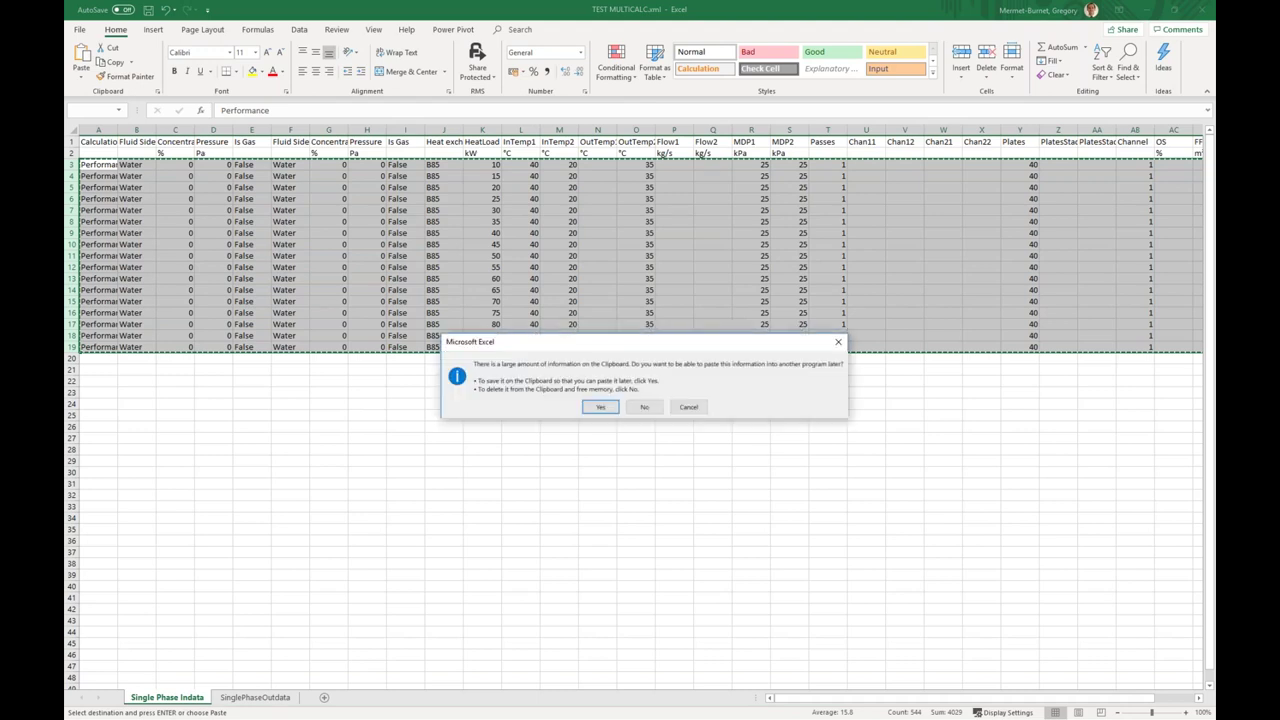
pyautogui.click(600, 407)
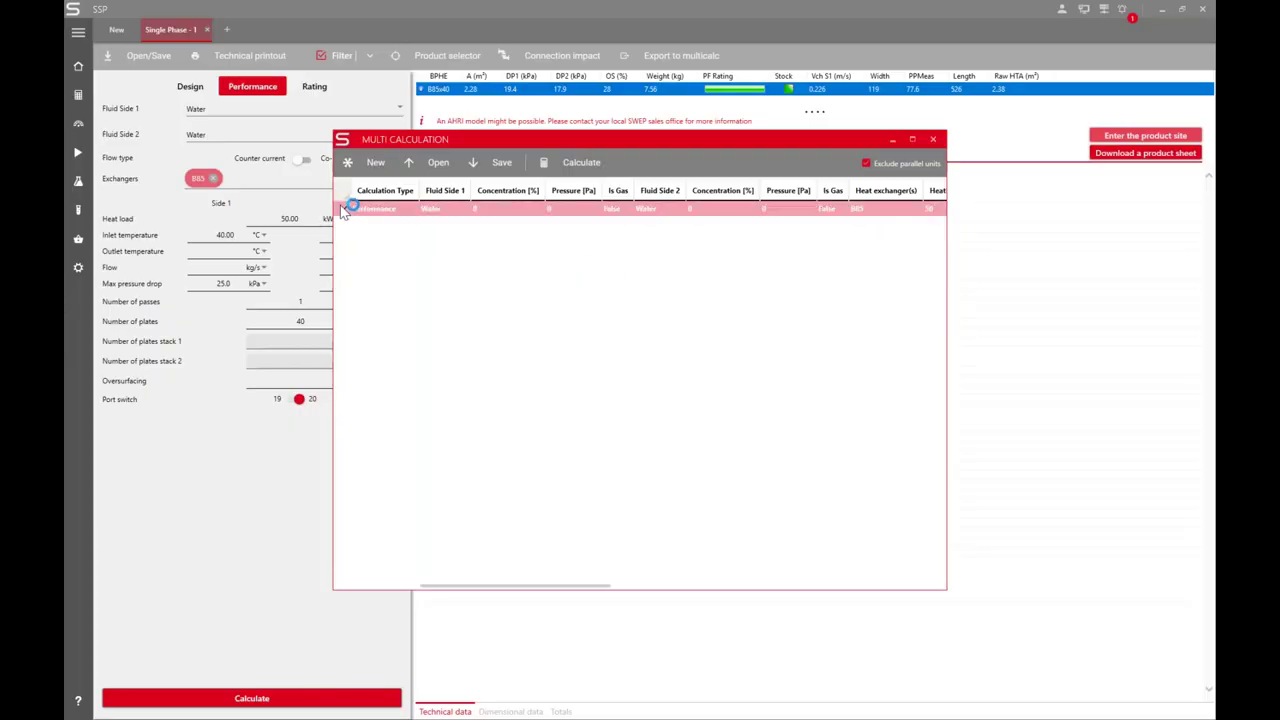
# Paste the copied Performance rows over the existing row in SSP's Multi Calculation window and calculate all cases
pyautogui.click(345, 211)
pyautogui.click(340, 207)
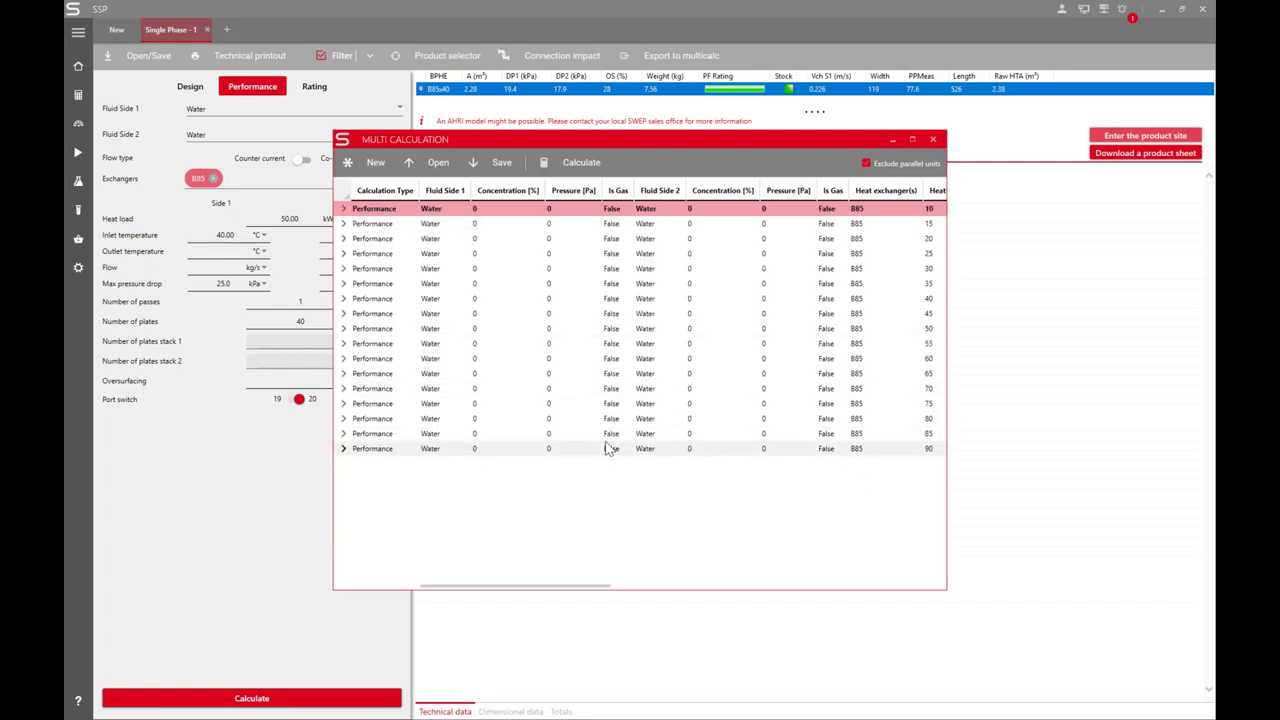
pyautogui.click(576, 168)
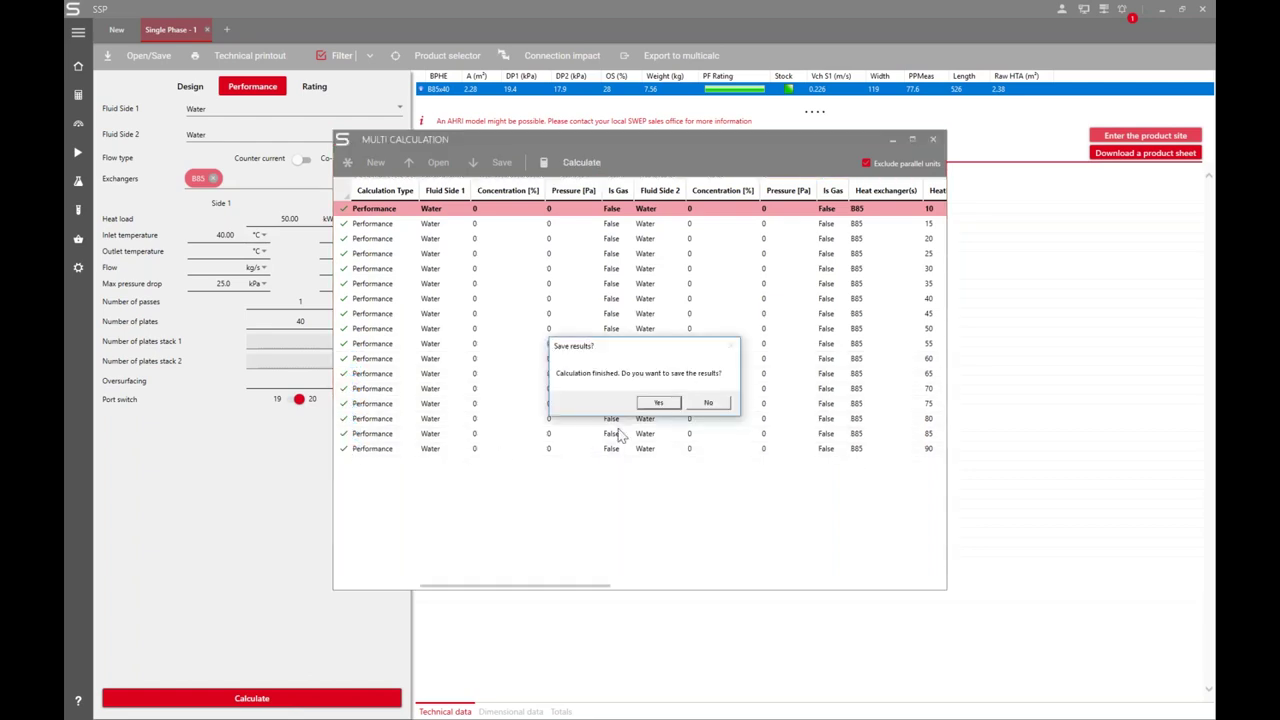
# Save the calculated batch results over the existing TEST MULTICALC.xml and open the result file in Excel
pyautogui.click(659, 403)
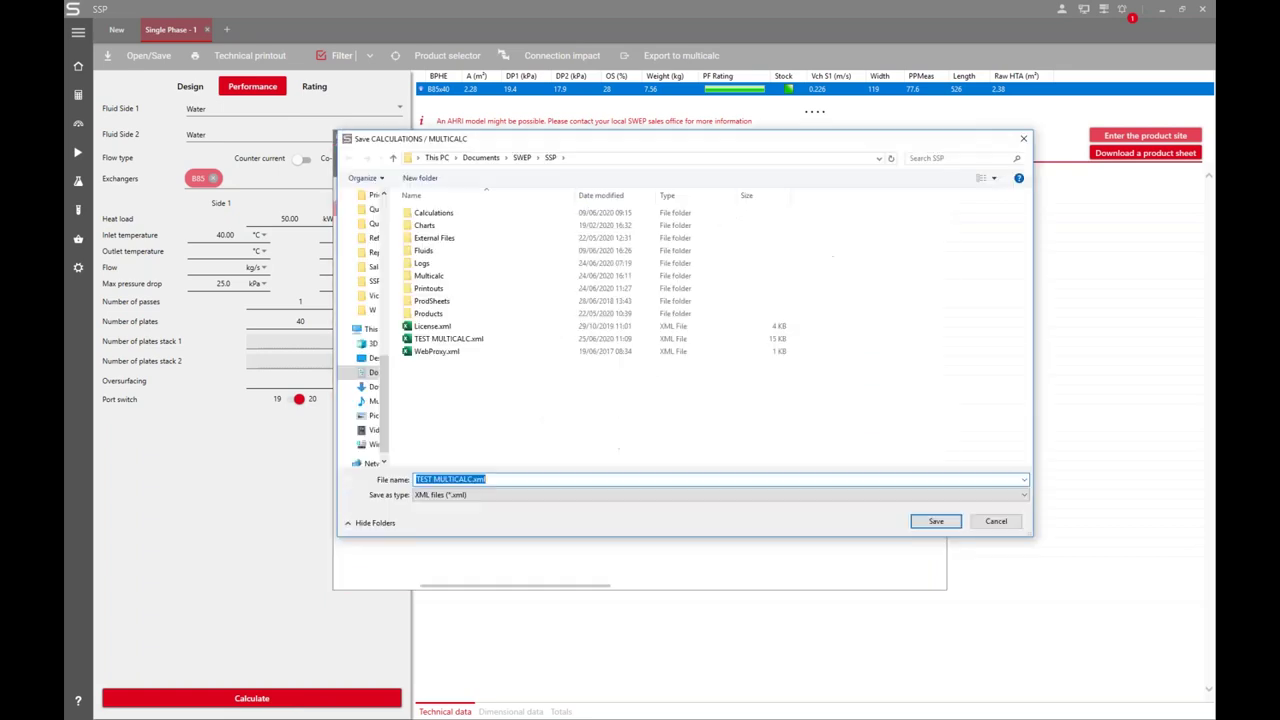
pyautogui.click(938, 523)
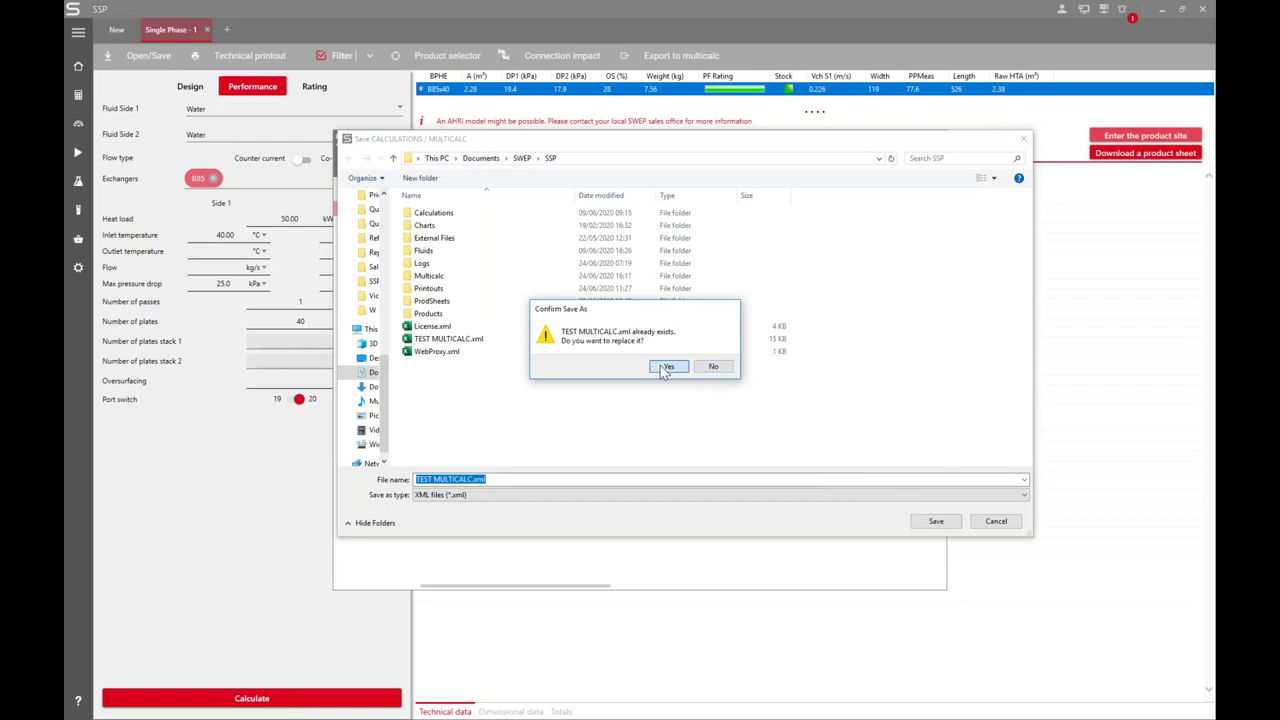
pyautogui.click(668, 367)
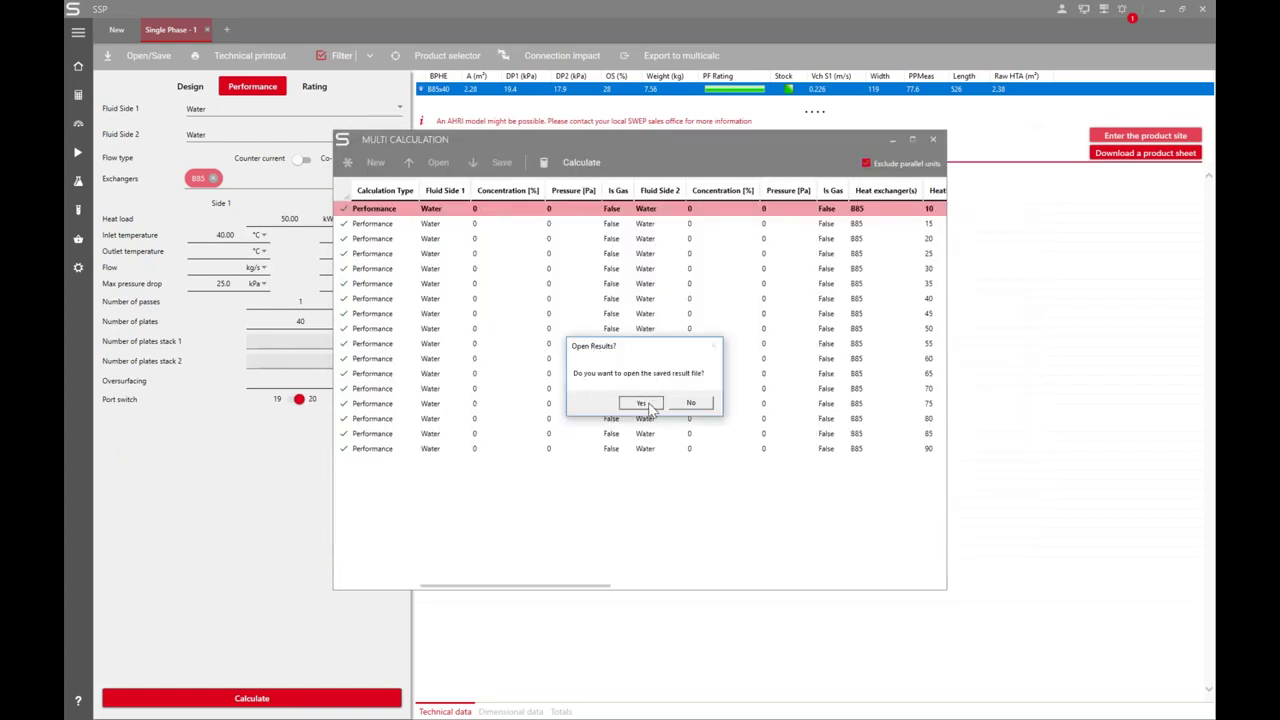
pyautogui.click(640, 402)
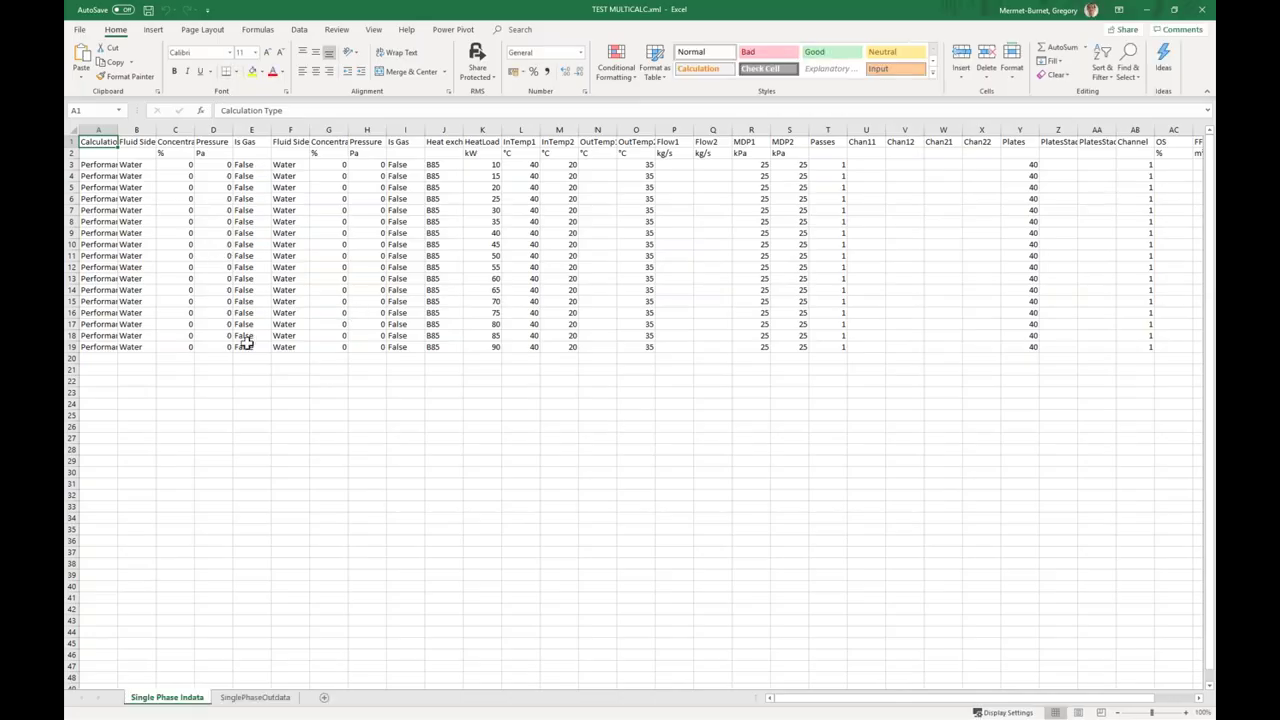
# Examine the HeatLoad, Plates and DP1 results on the SinglePhaseOutdata sheet, and close the workbook and SSP's Multi Calculation window
pyautogui.click(255, 697)
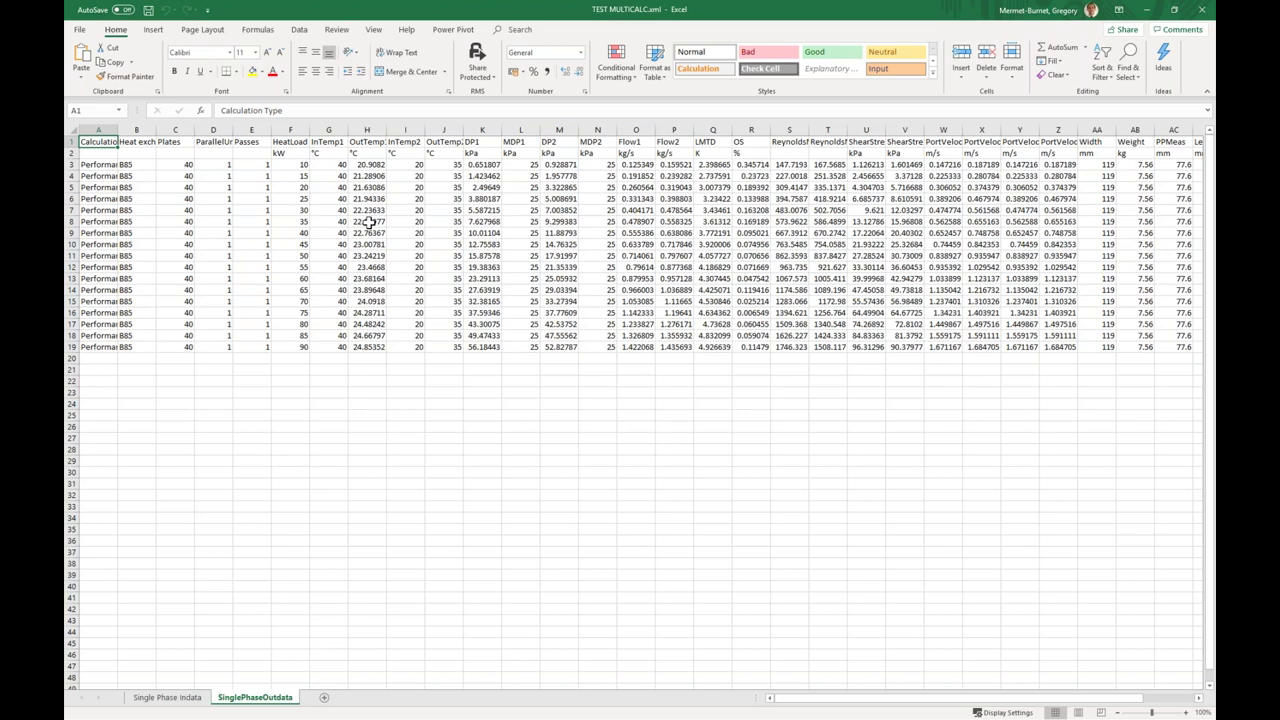
pyautogui.click(297, 166)
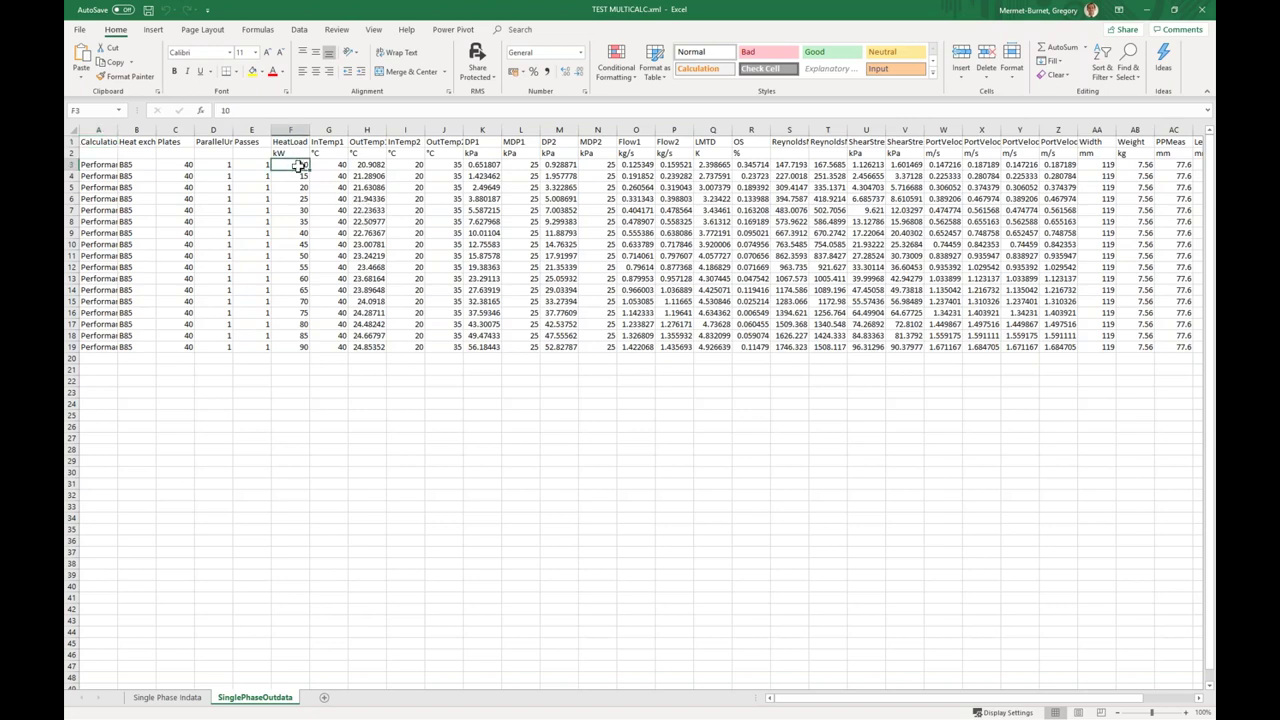
pyautogui.click(308, 346)
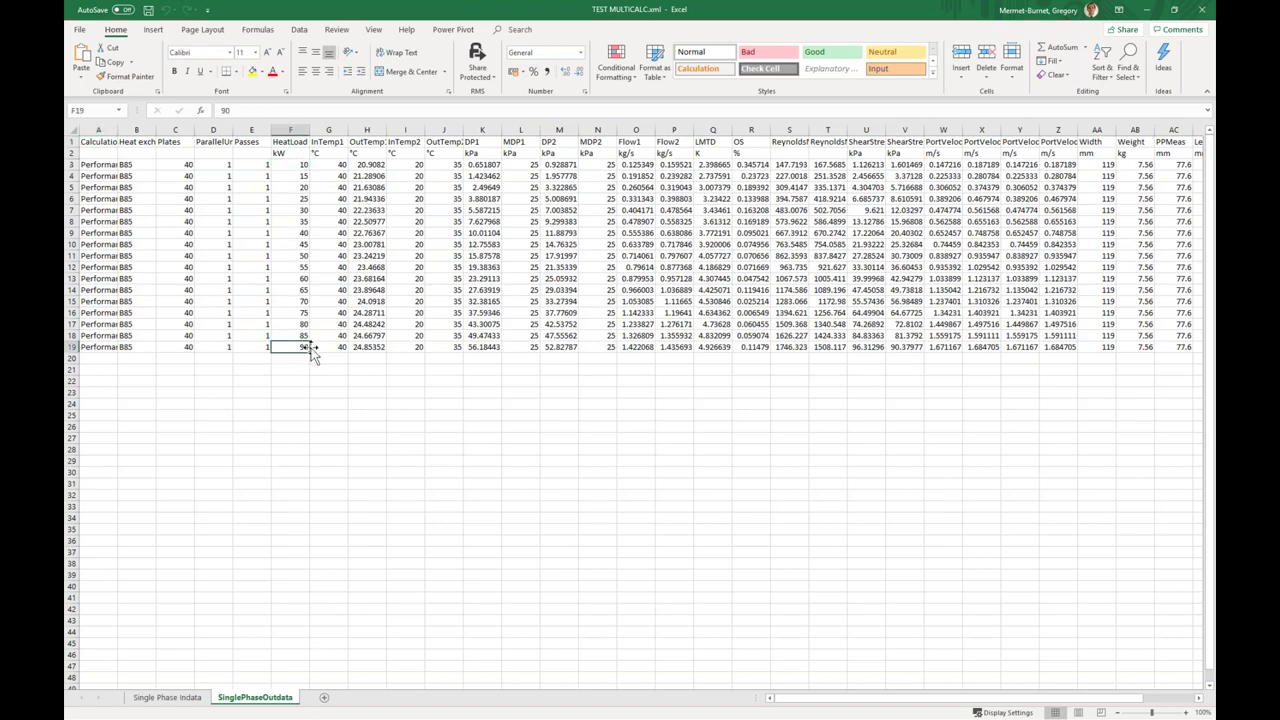
pyautogui.click(126, 165)
pyautogui.click(177, 164)
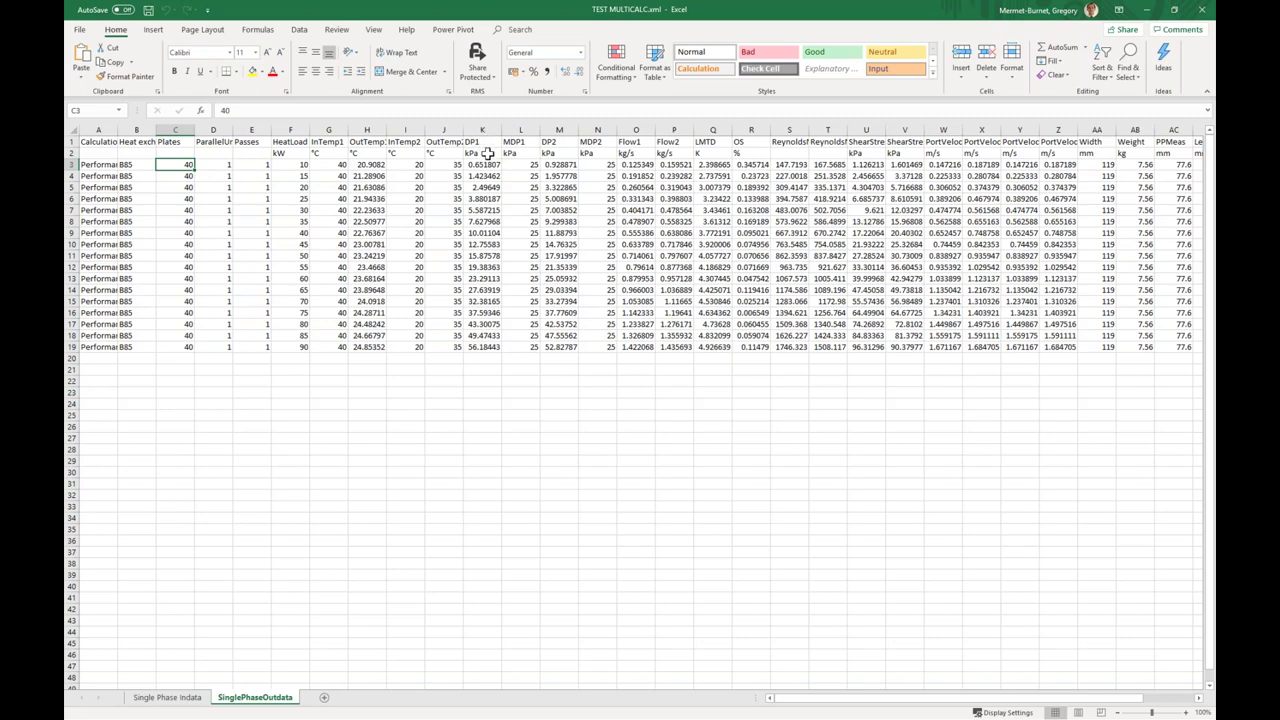
pyautogui.moveTo(486, 163); pyautogui.dragTo(478, 346)
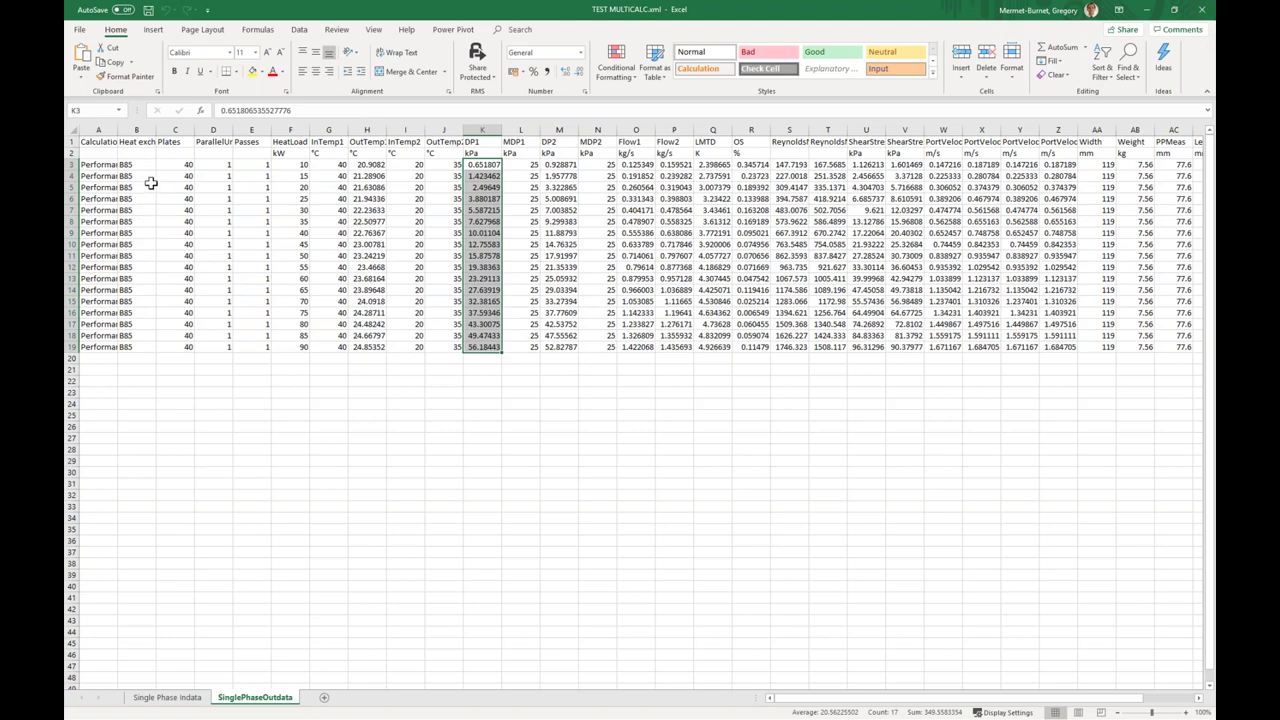
pyautogui.click(1203, 12)
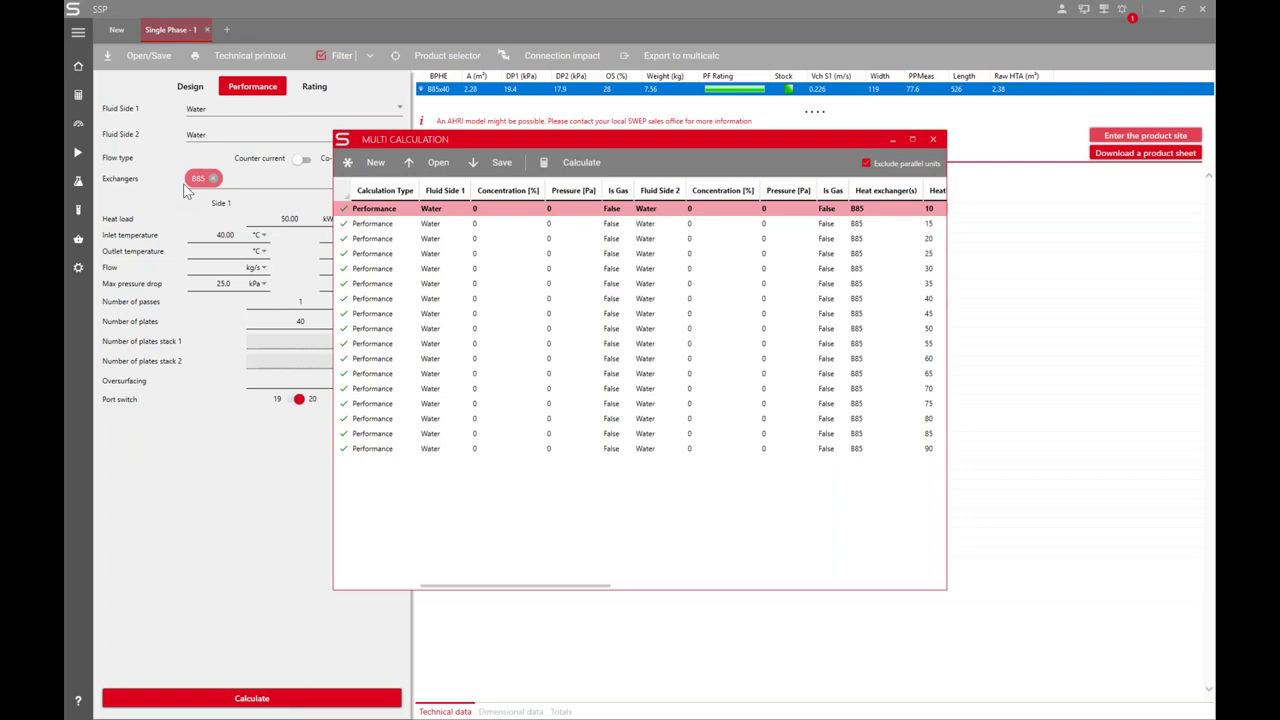
pyautogui.click(933, 140)
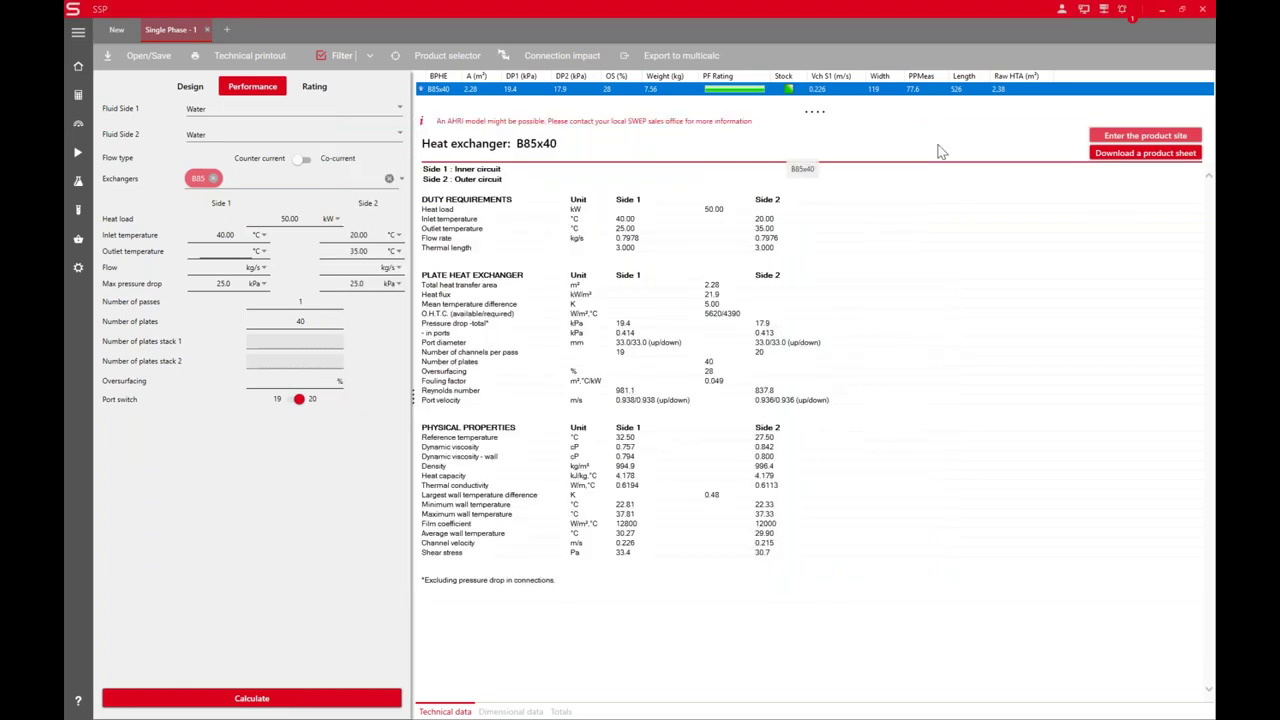
# View the fluid properties table for water in an enlarged window and close it
pyautogui.click(215, 134)
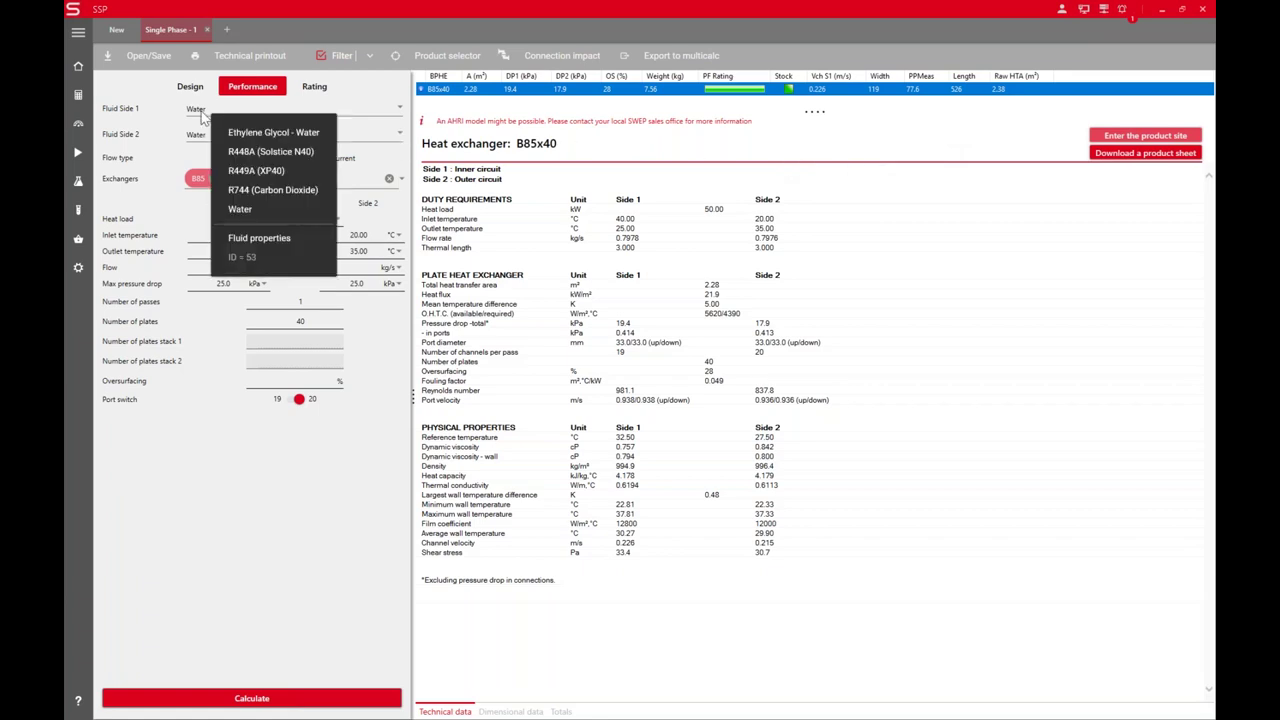
pyautogui.click(260, 238)
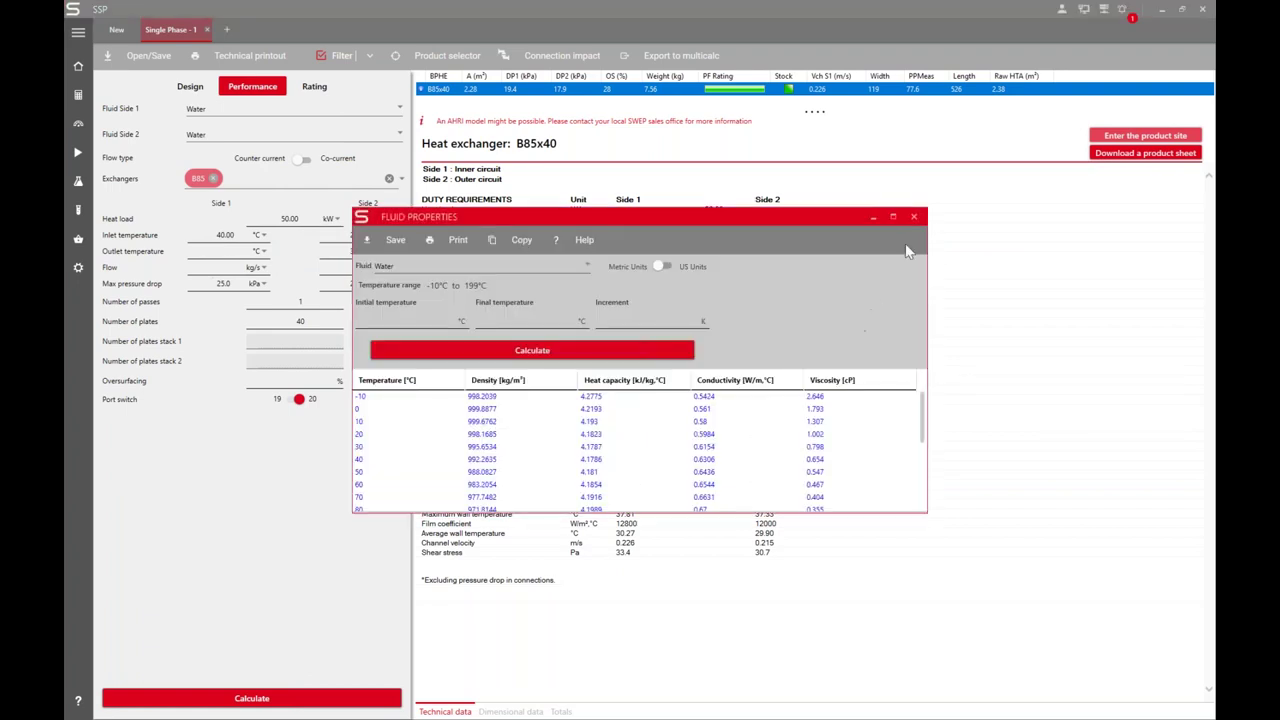
pyautogui.click(900, 218)
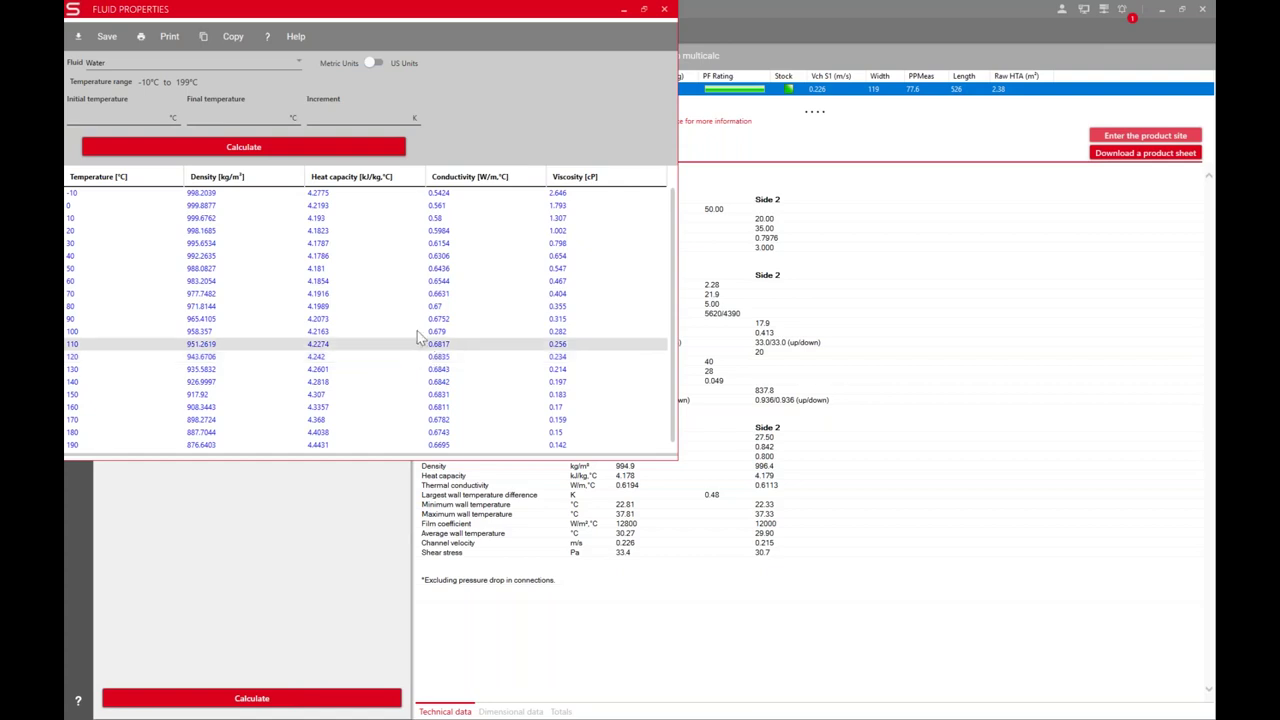
pyautogui.click(664, 9)
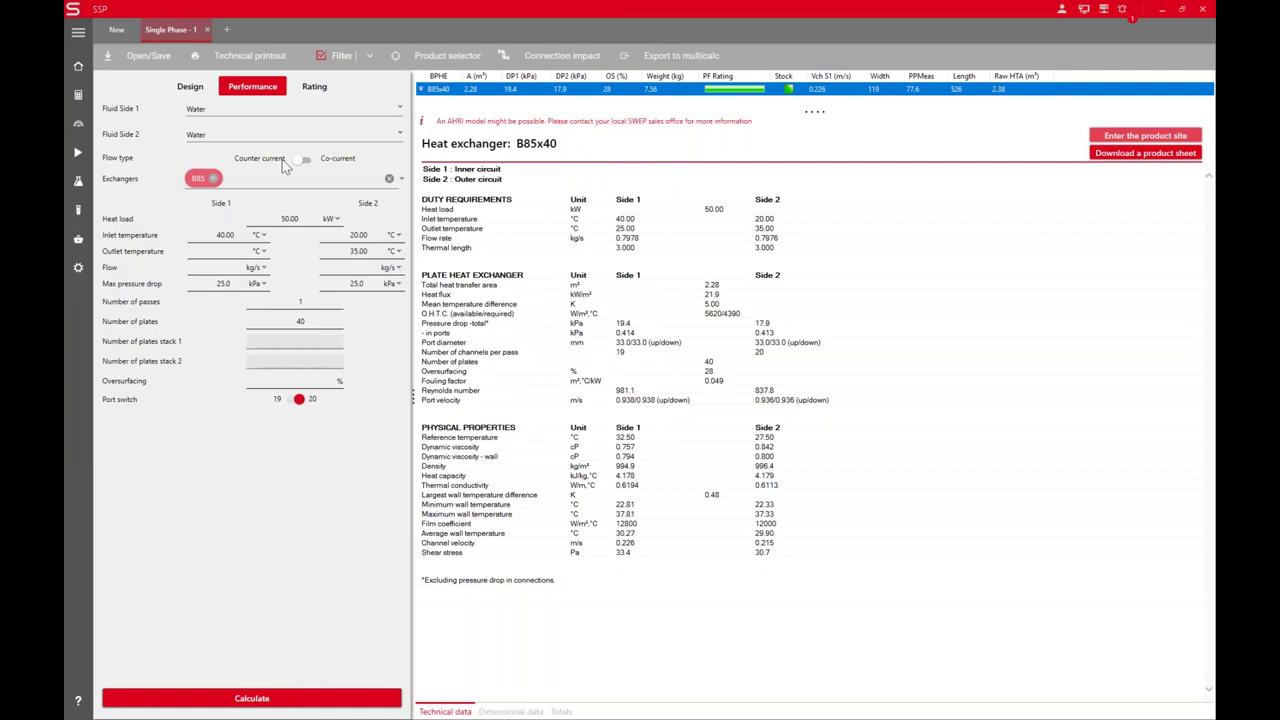
# Set Fluid Side 1 to R744 (Carbon Dioxide) with an absolute pressure of 20 bar
pyautogui.click(214, 112)
pyautogui.write('r744')
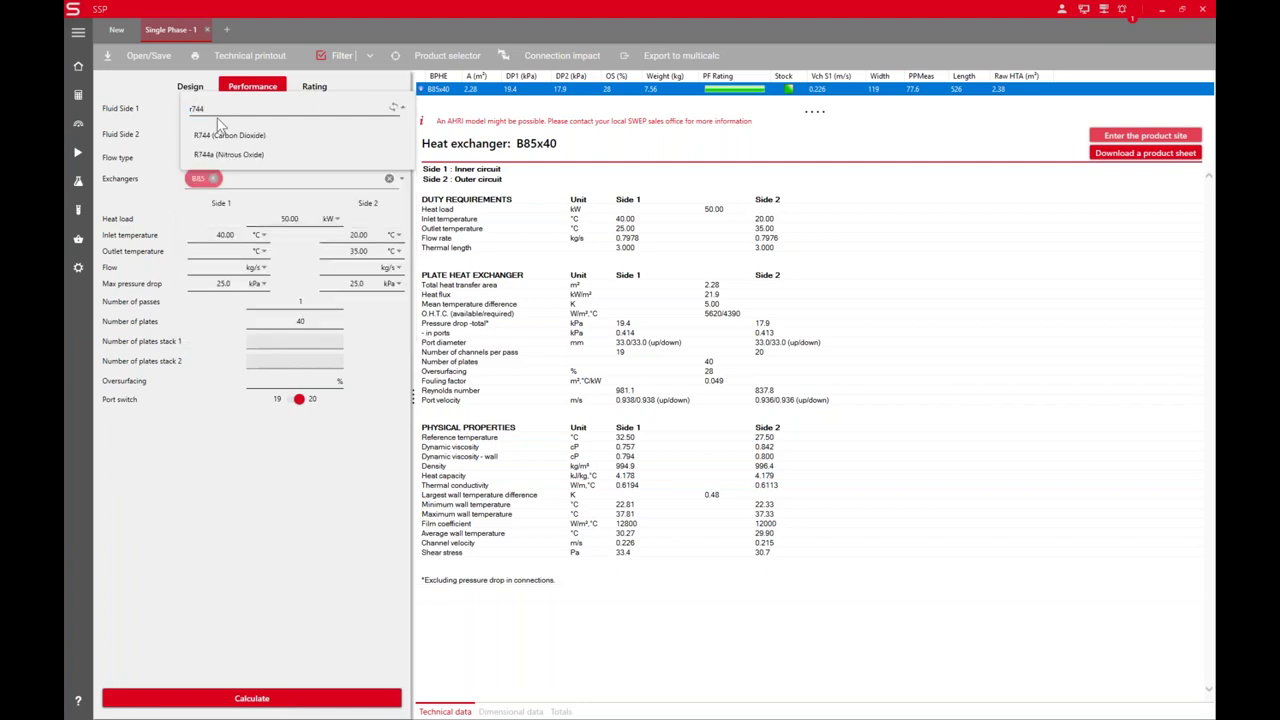
pyautogui.click(221, 140)
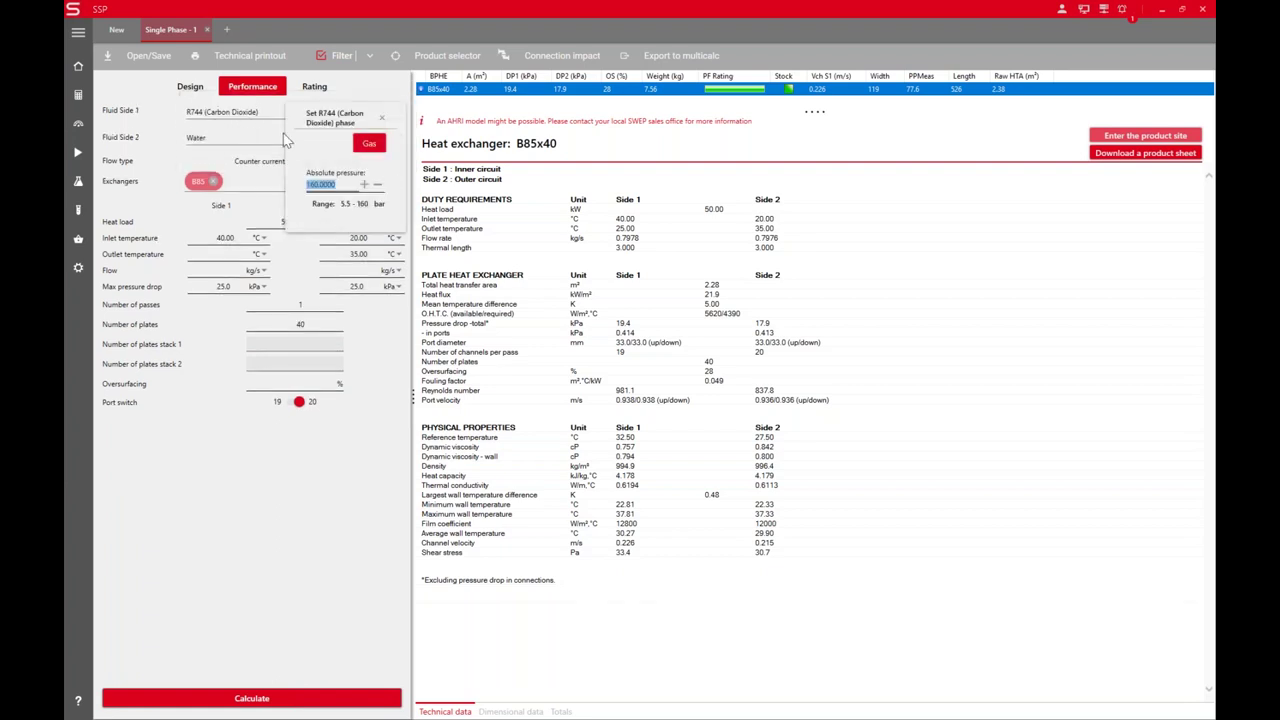
pyautogui.write('3')
pyautogui.press('BackSpace')
pyautogui.press('BackSpace')
pyautogui.press('Return')
# View the fluid properties of R744 (Carbon Dioxide) at 20 bar and close the window
pyautogui.click(310, 111)
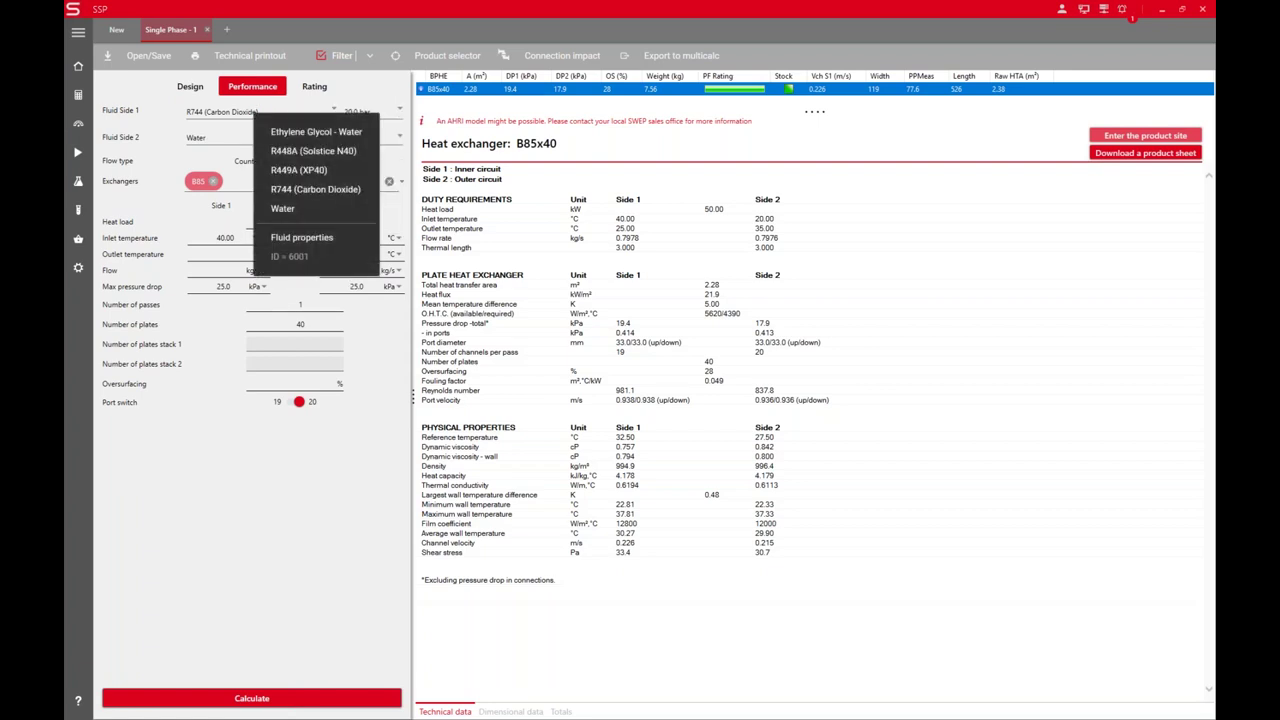
pyautogui.click(305, 238)
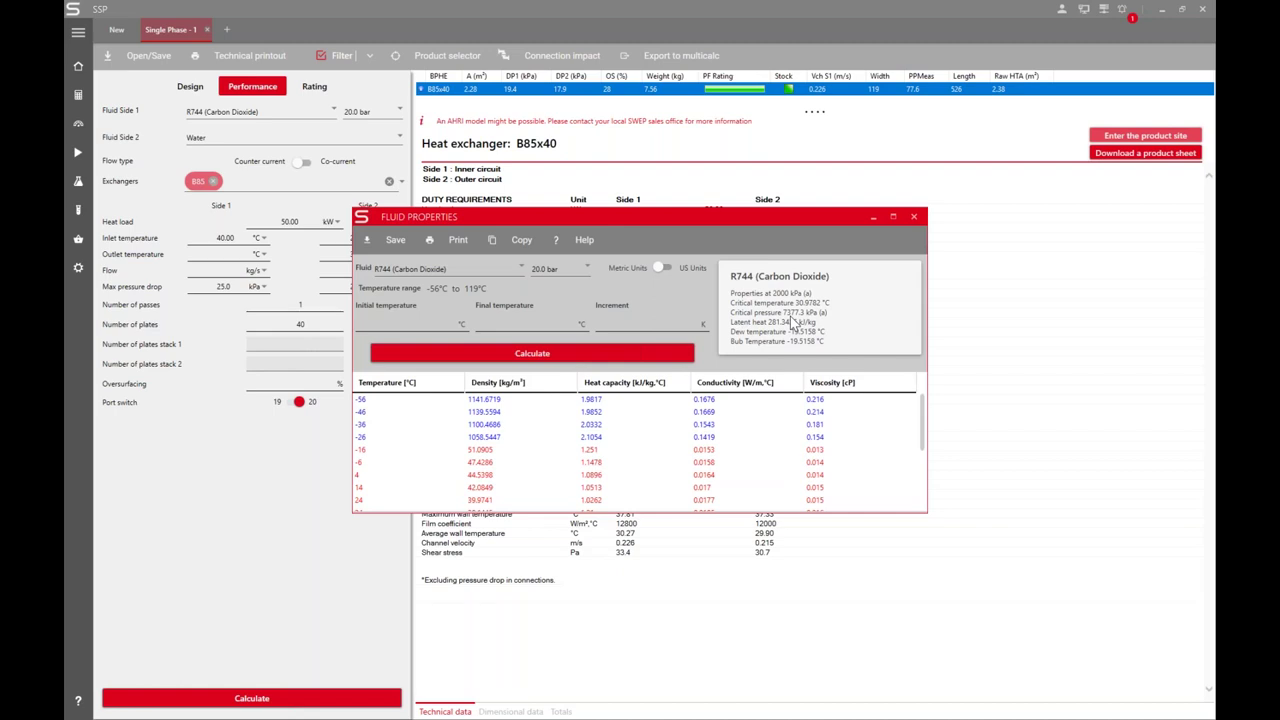
pyautogui.click(911, 218)
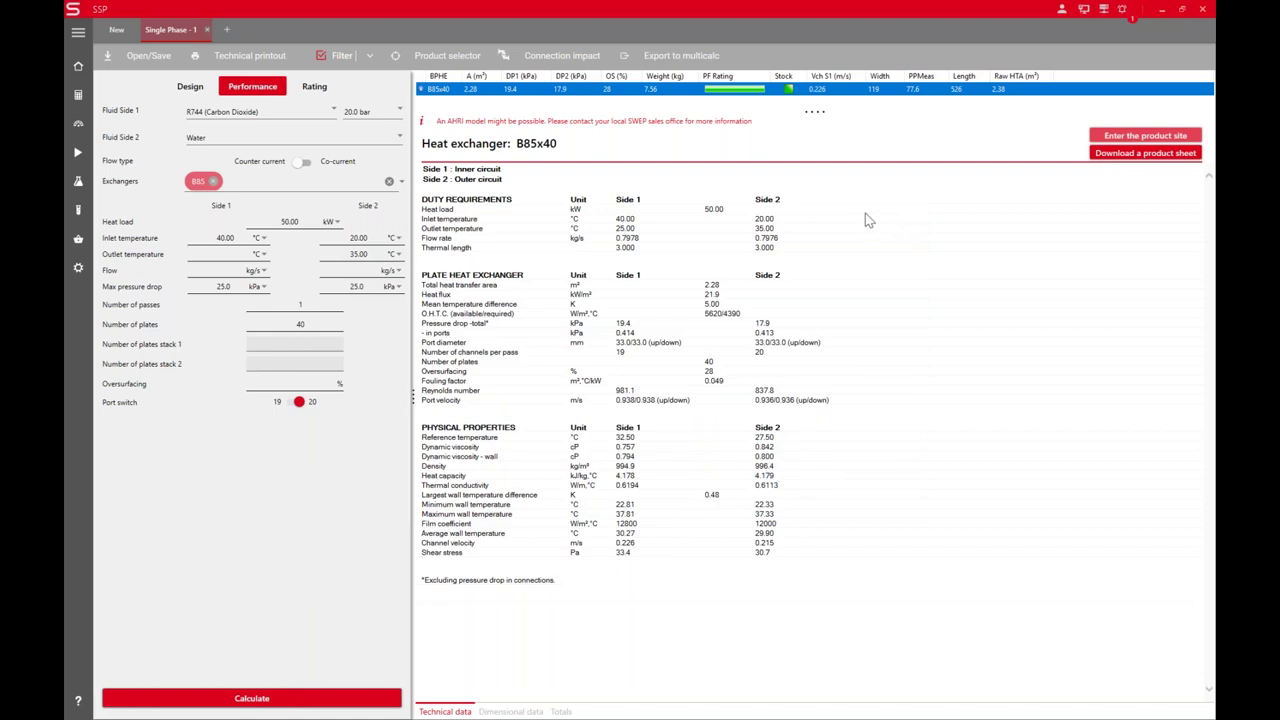
# Open the Pressure Drop Tool and replace its selected heat exchanger with B85
pyautogui.click(83, 128)
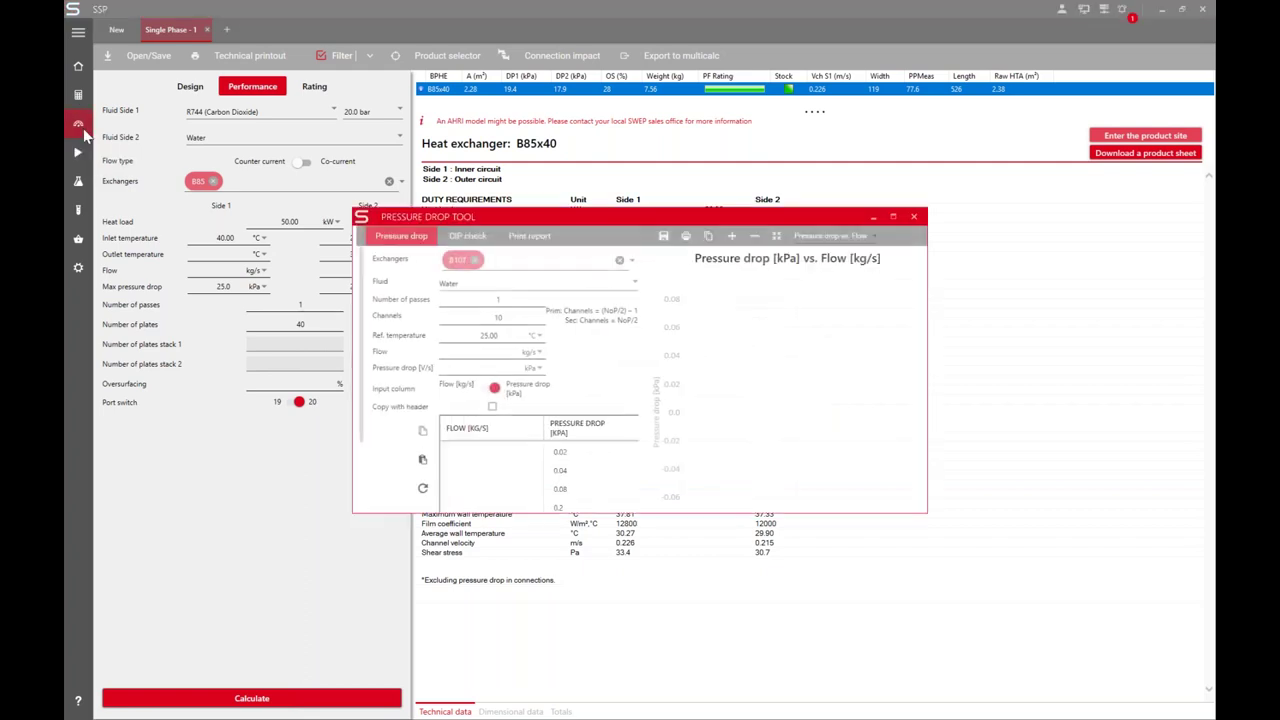
pyautogui.click(891, 219)
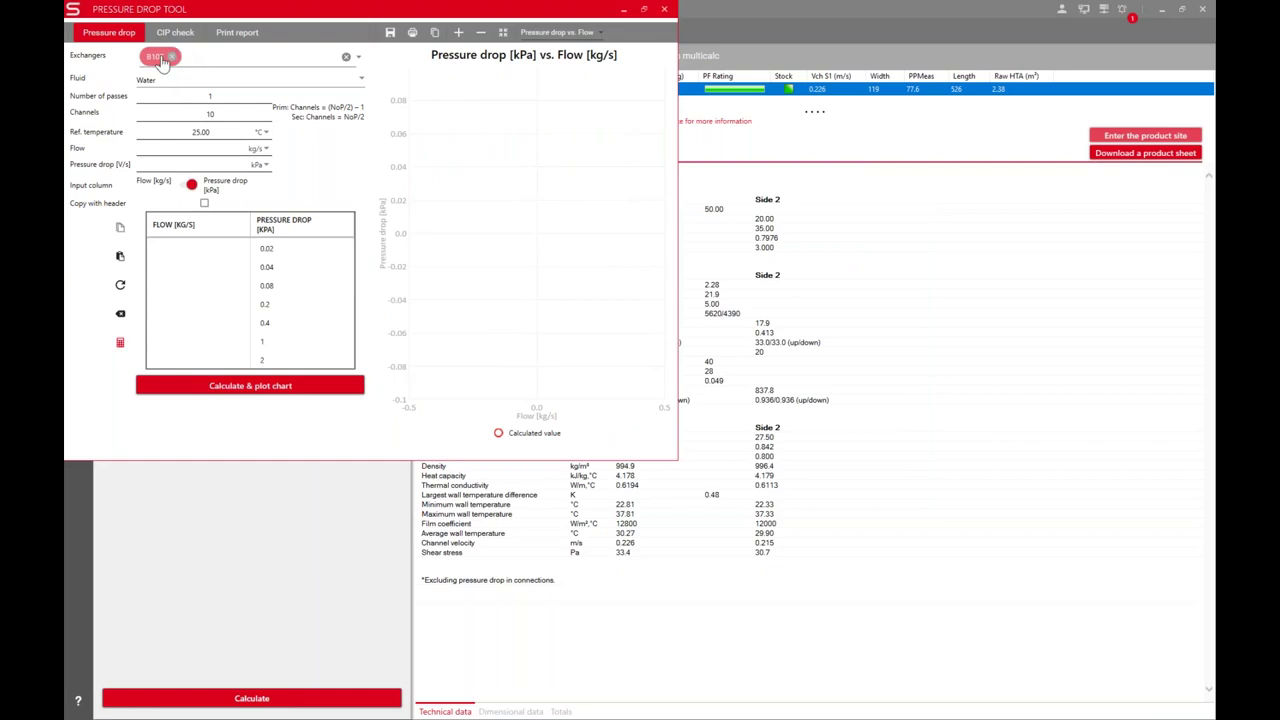
pyautogui.press('super+Down')
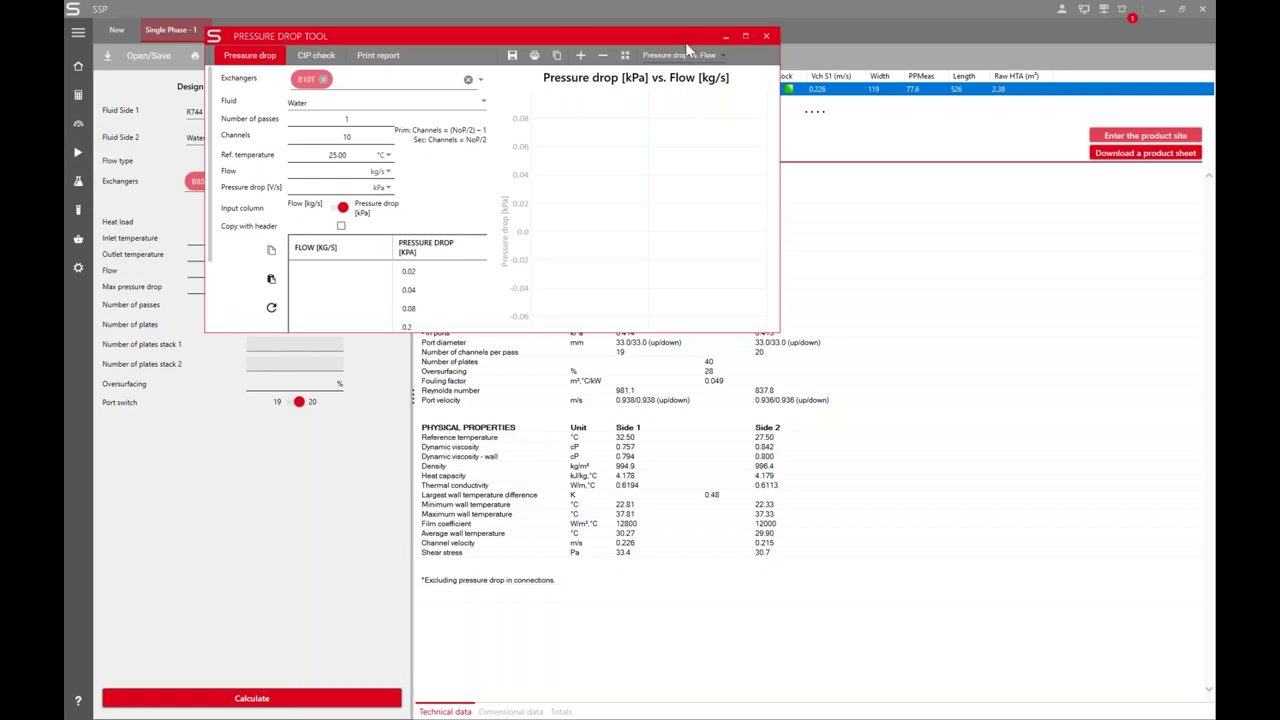
pyautogui.moveTo(322, 80)
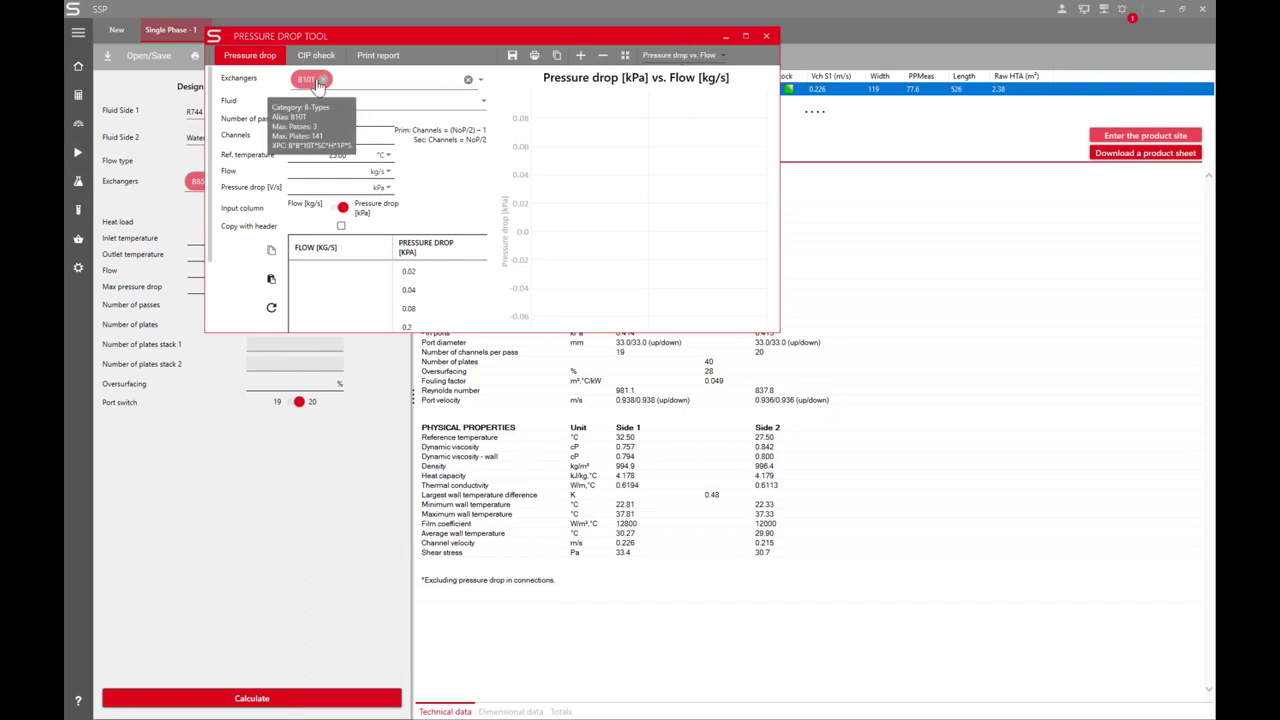
pyautogui.click(323, 80)
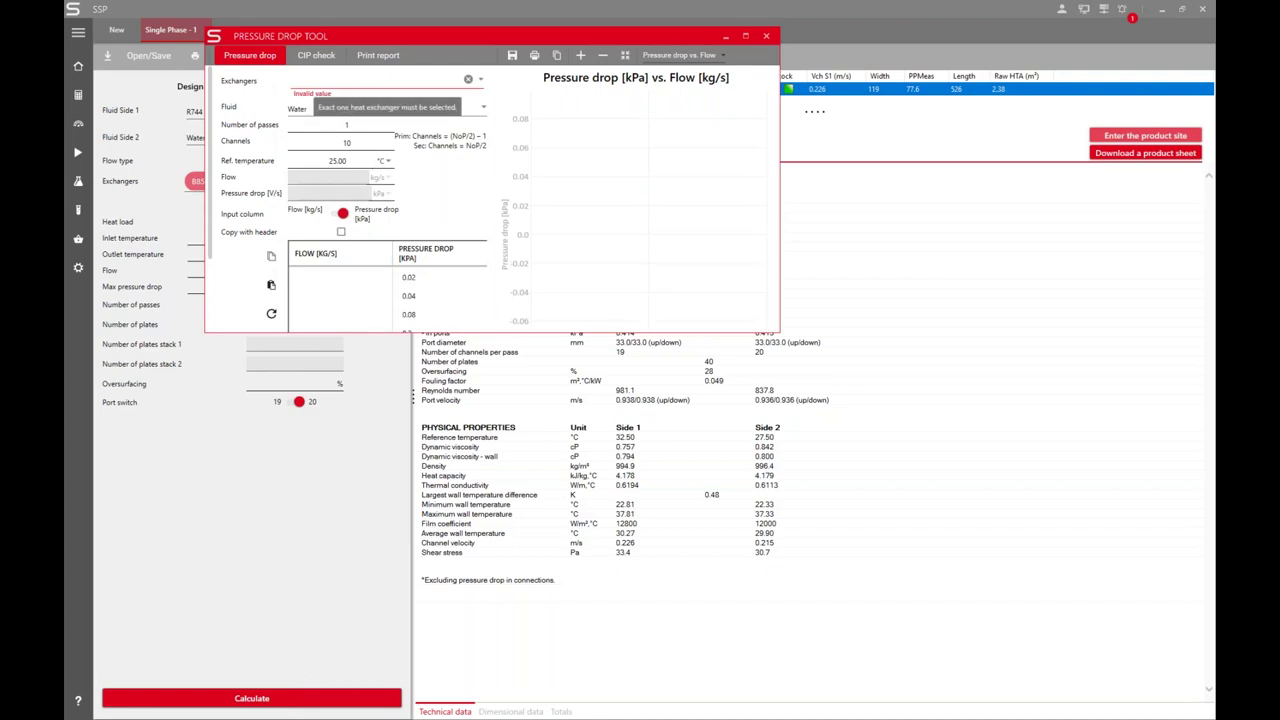
pyautogui.click(360, 88)
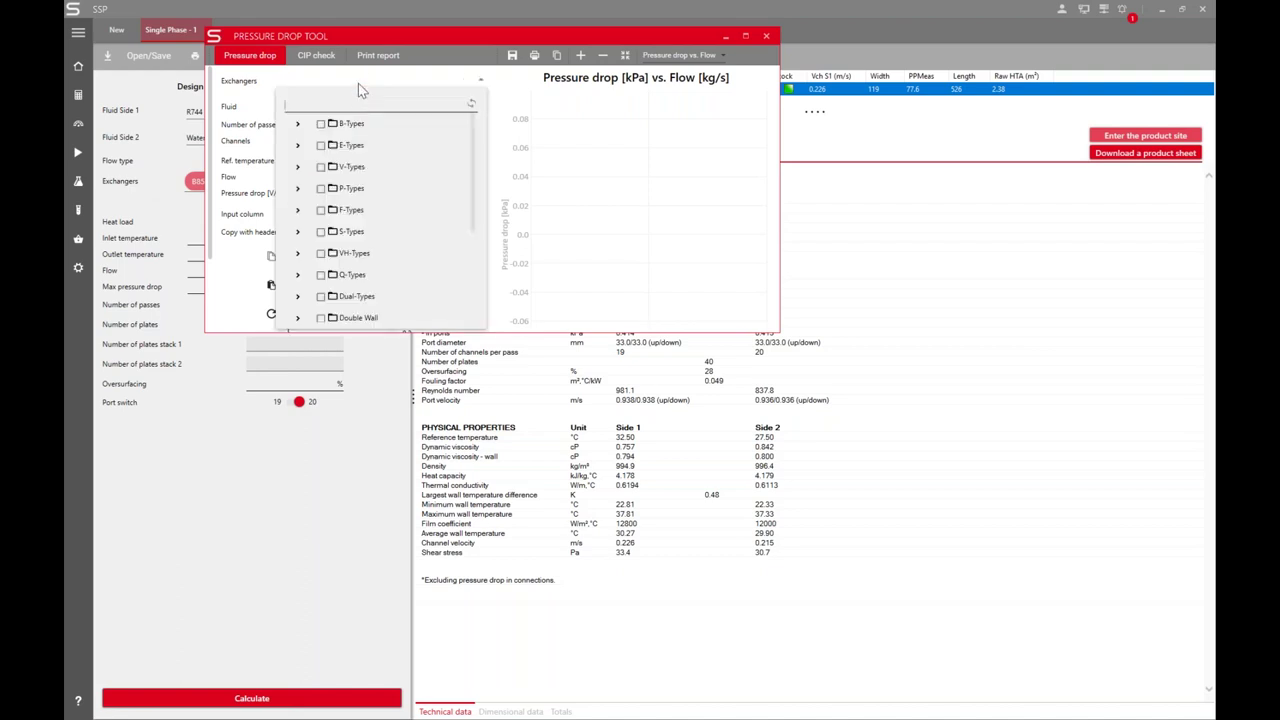
pyautogui.write('b85')
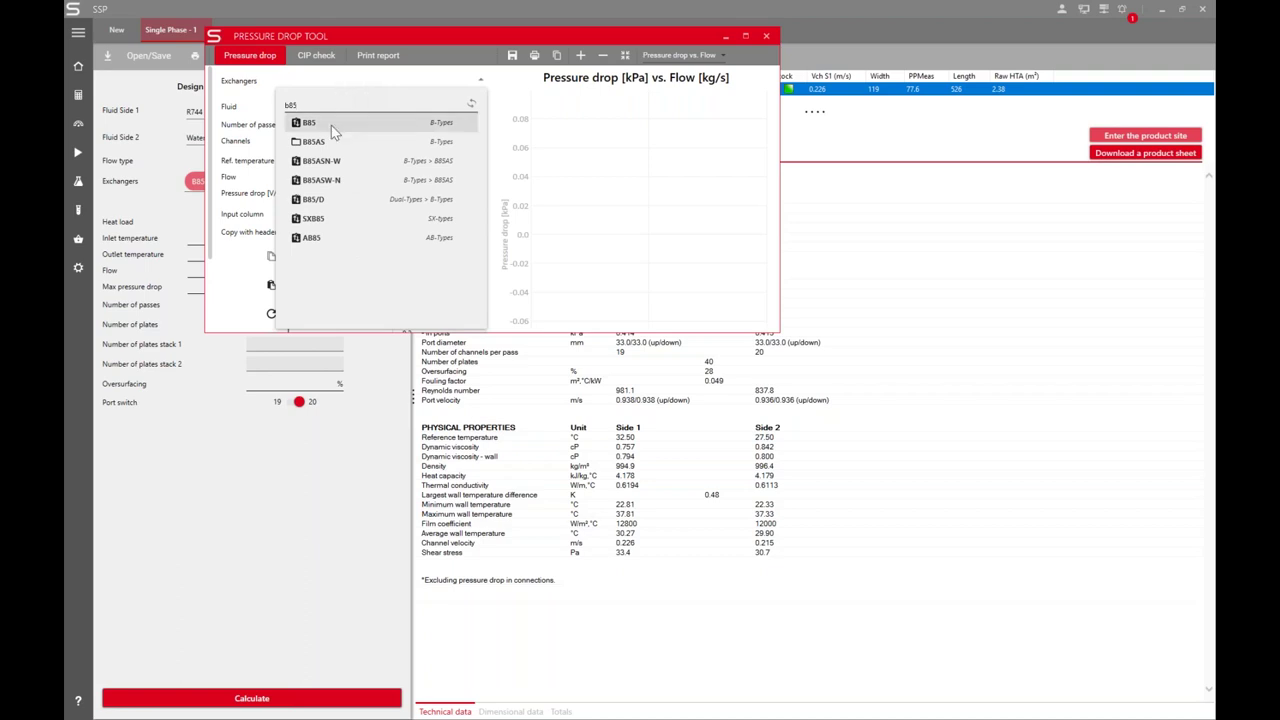
pyautogui.click(331, 124)
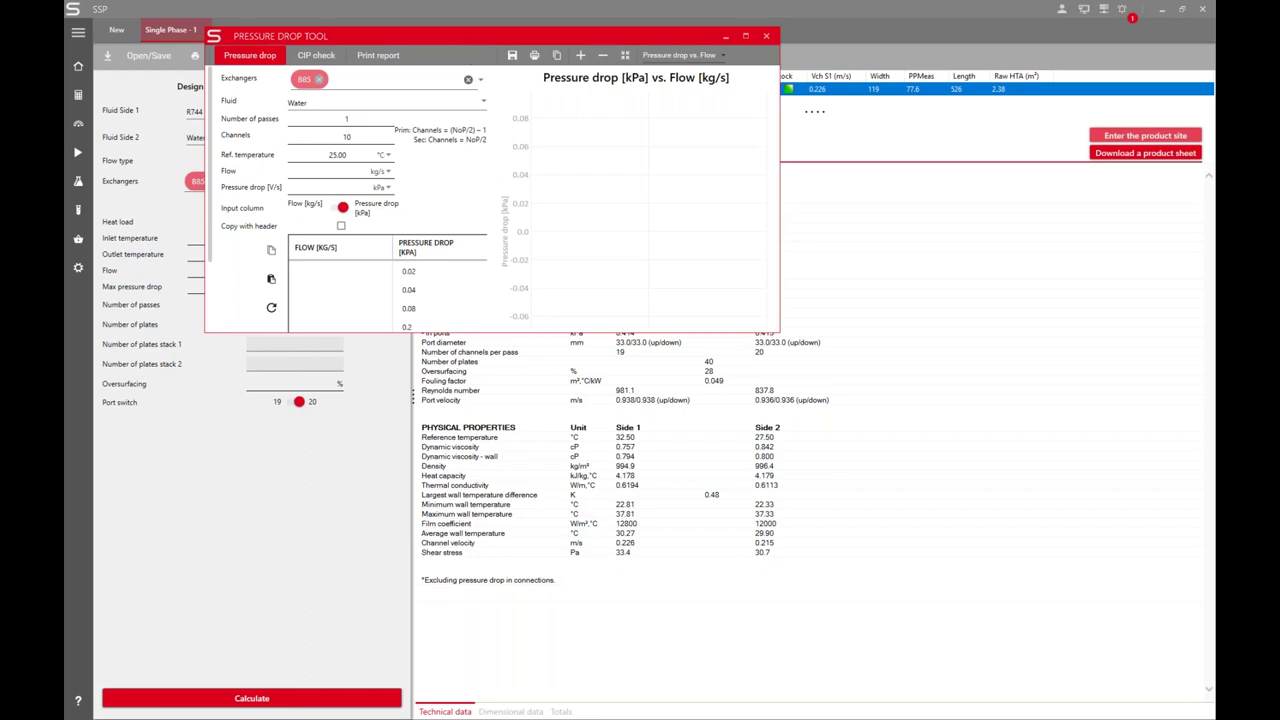
# Set the number of channels to 19 and maximize the Pressure Drop Tool window
pyautogui.moveTo(470, 39); pyautogui.dragTo(609, 135)
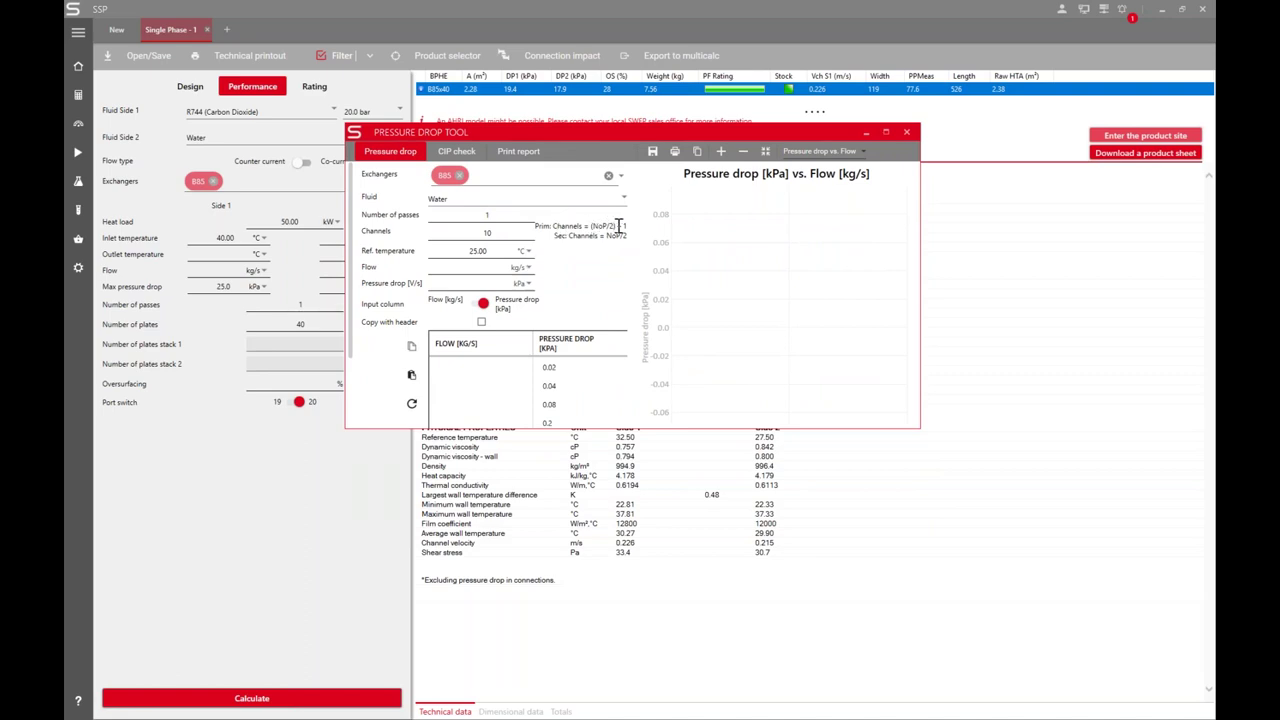
pyautogui.doubleClick(500, 240)
pyautogui.write('1')
pyautogui.press('Tab')
pyautogui.click(886, 132)
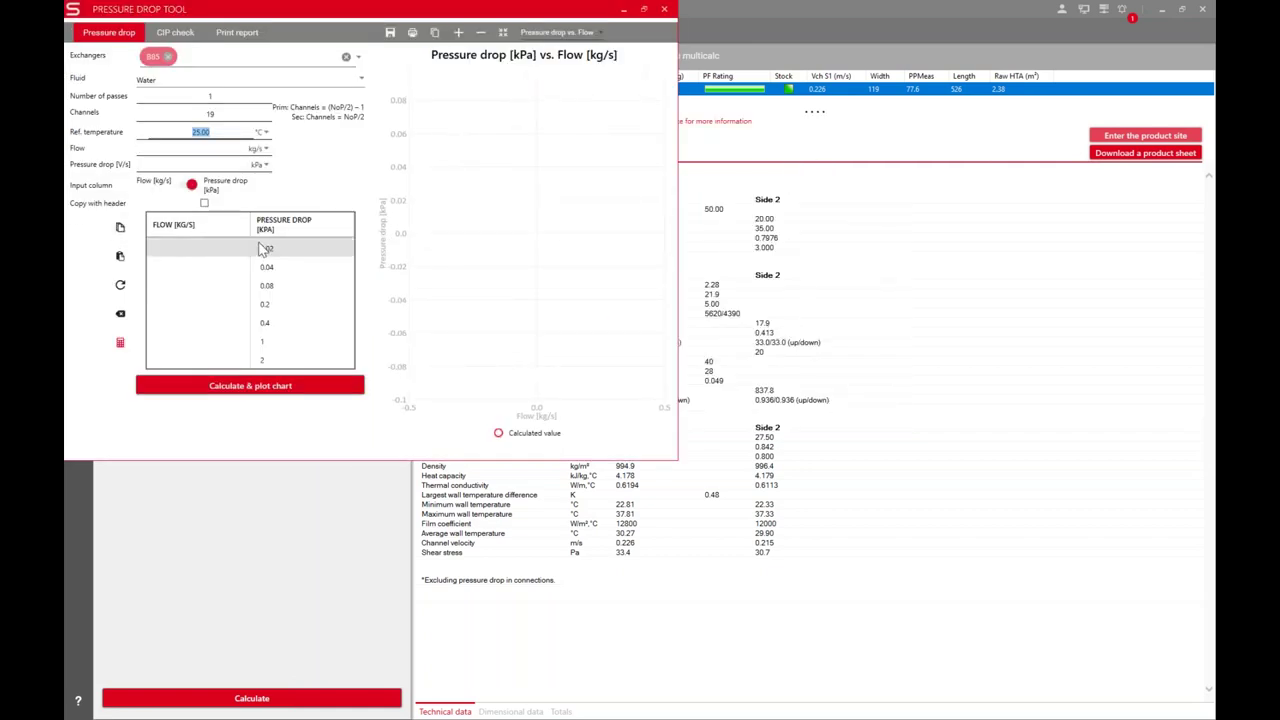
# Set the flow unit to l/min and the pressure drop unit to kPa
pyautogui.click(256, 149)
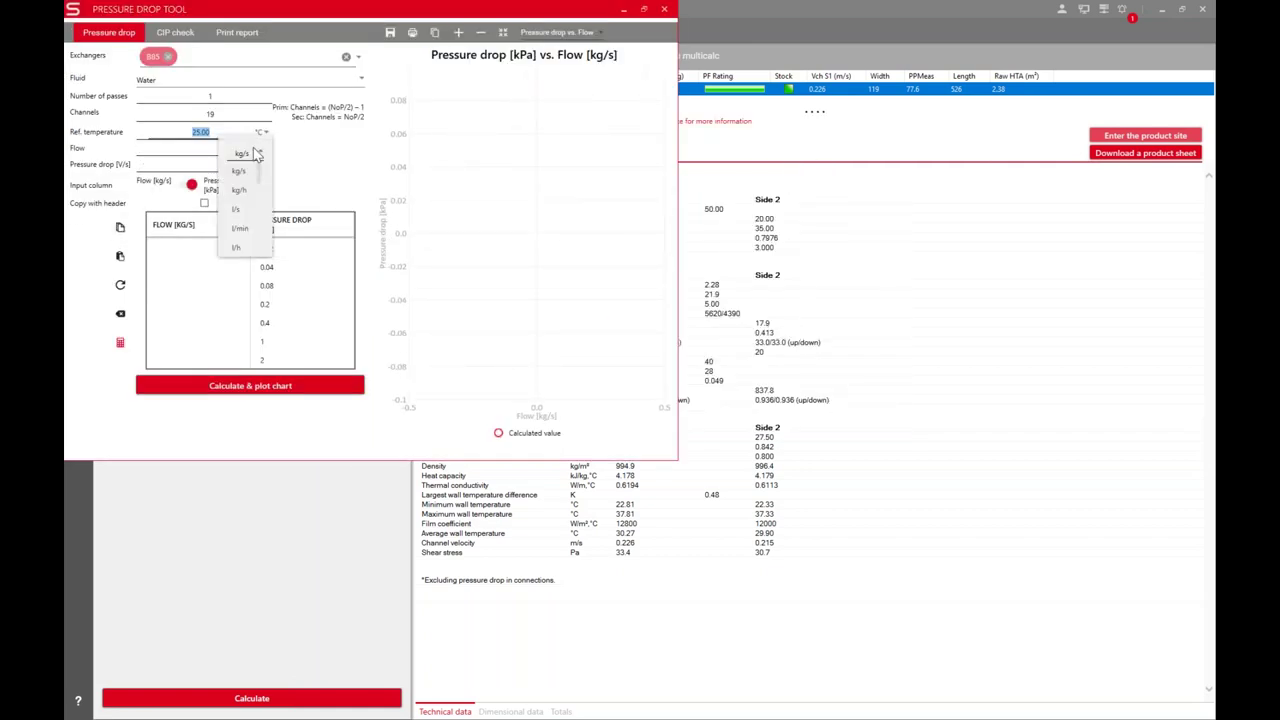
pyautogui.click(239, 229)
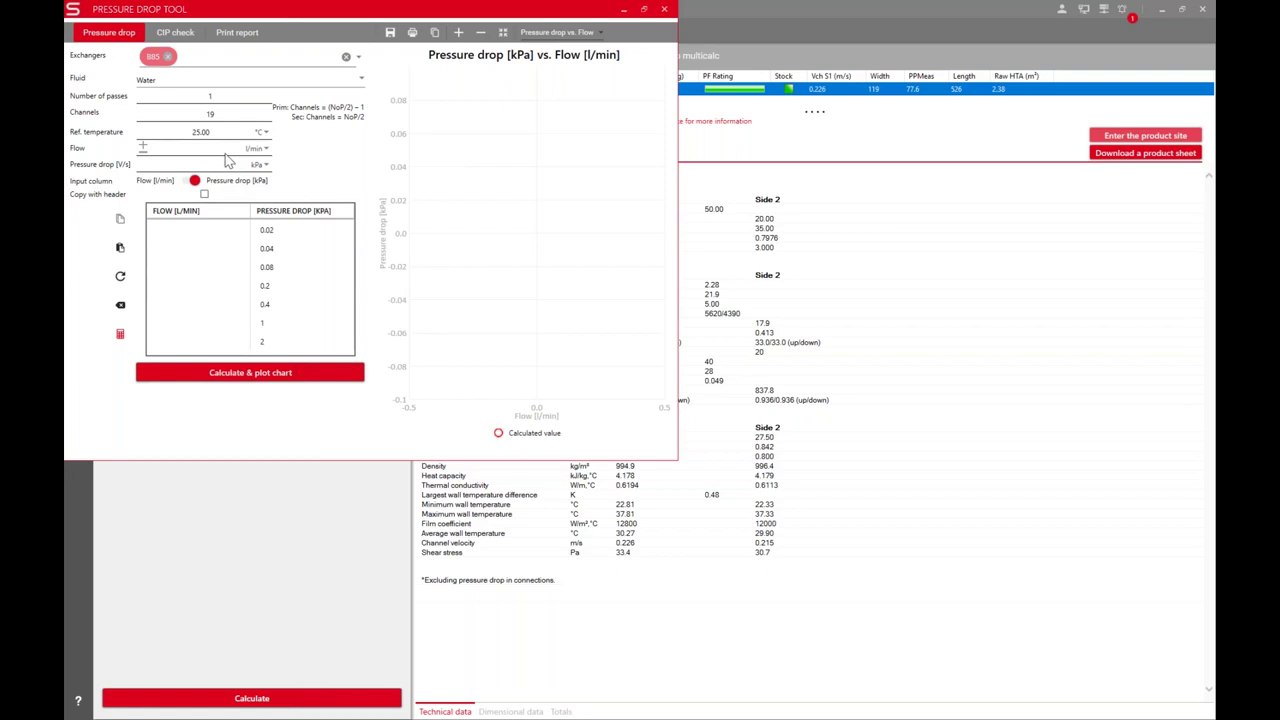
pyautogui.click(260, 166)
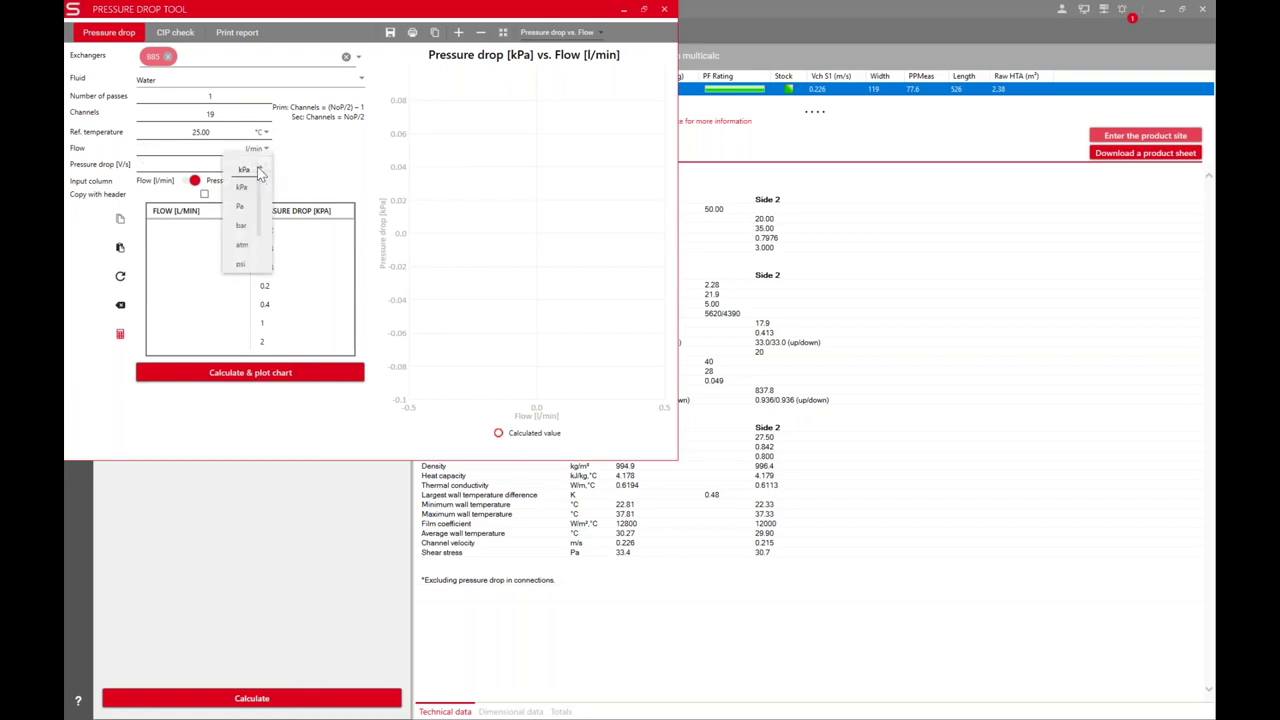
pyautogui.click(255, 171)
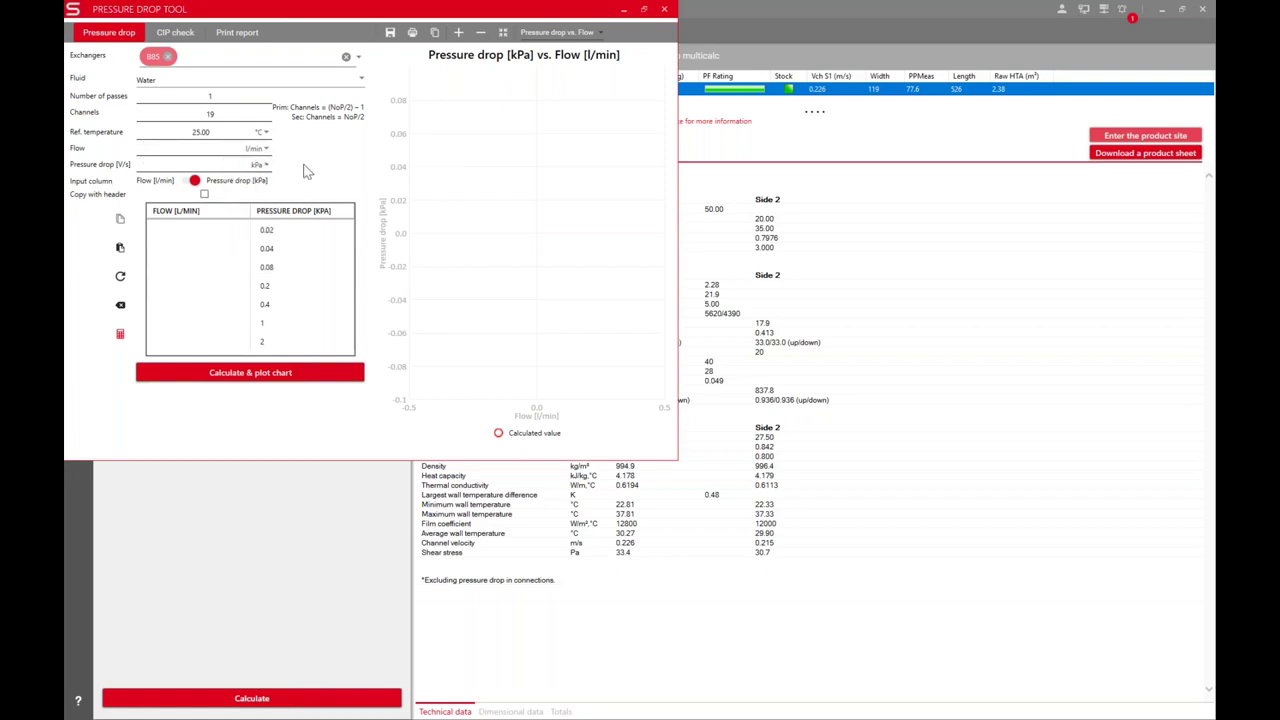
# Enter pressure drops of 10, 20, 30, 40, 50, 60 and 70 kPa in the table, and calculate and plot the flow chart
pyautogui.click(290, 232)
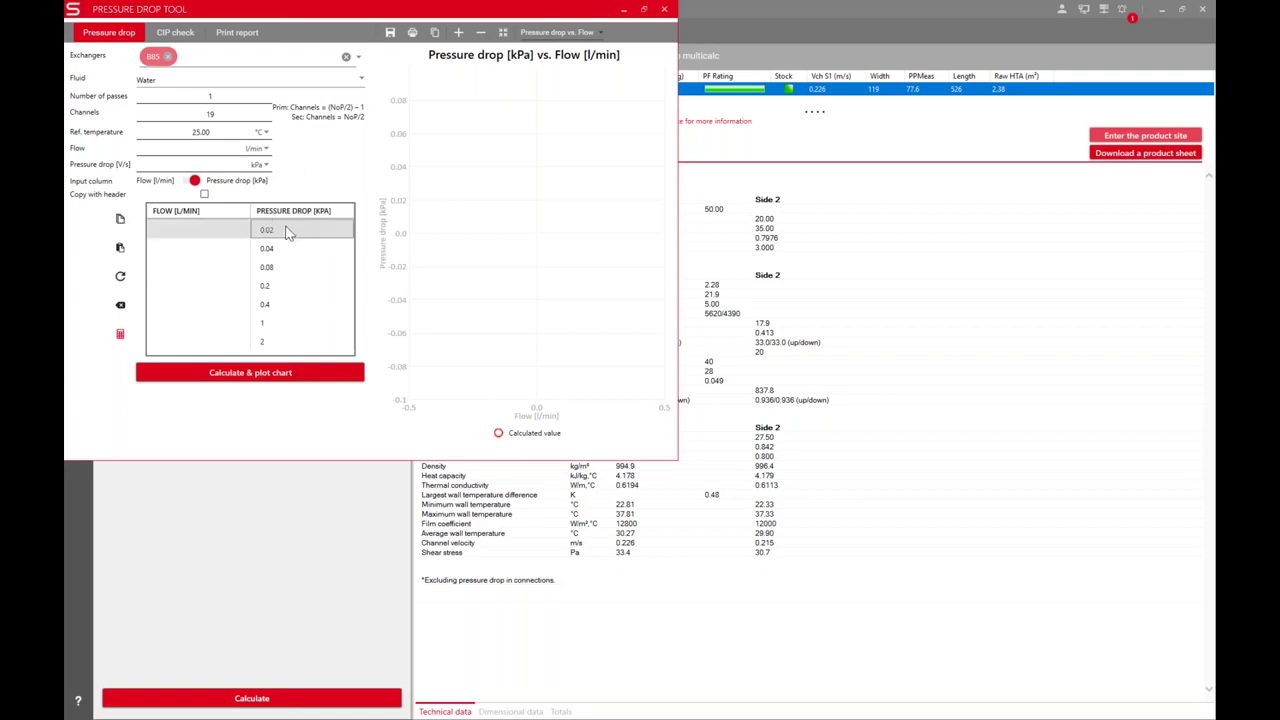
pyautogui.write('10')
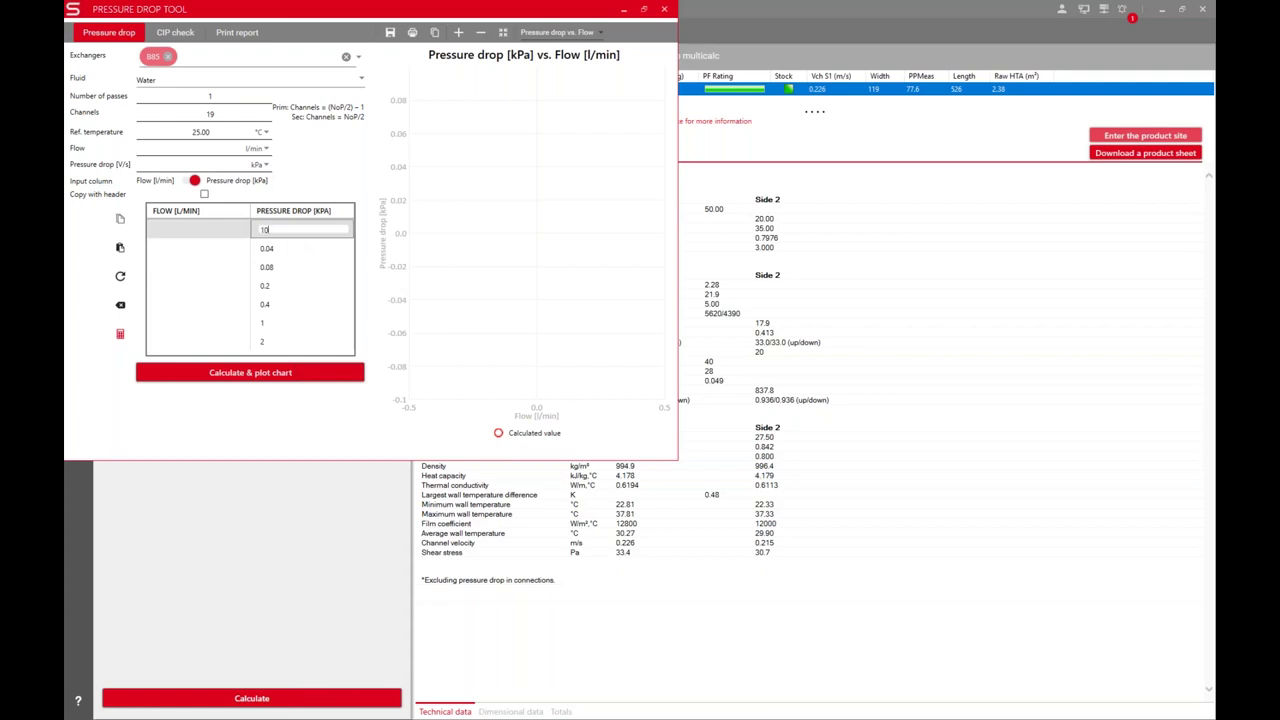
pyautogui.press('Return')
pyautogui.write('20')
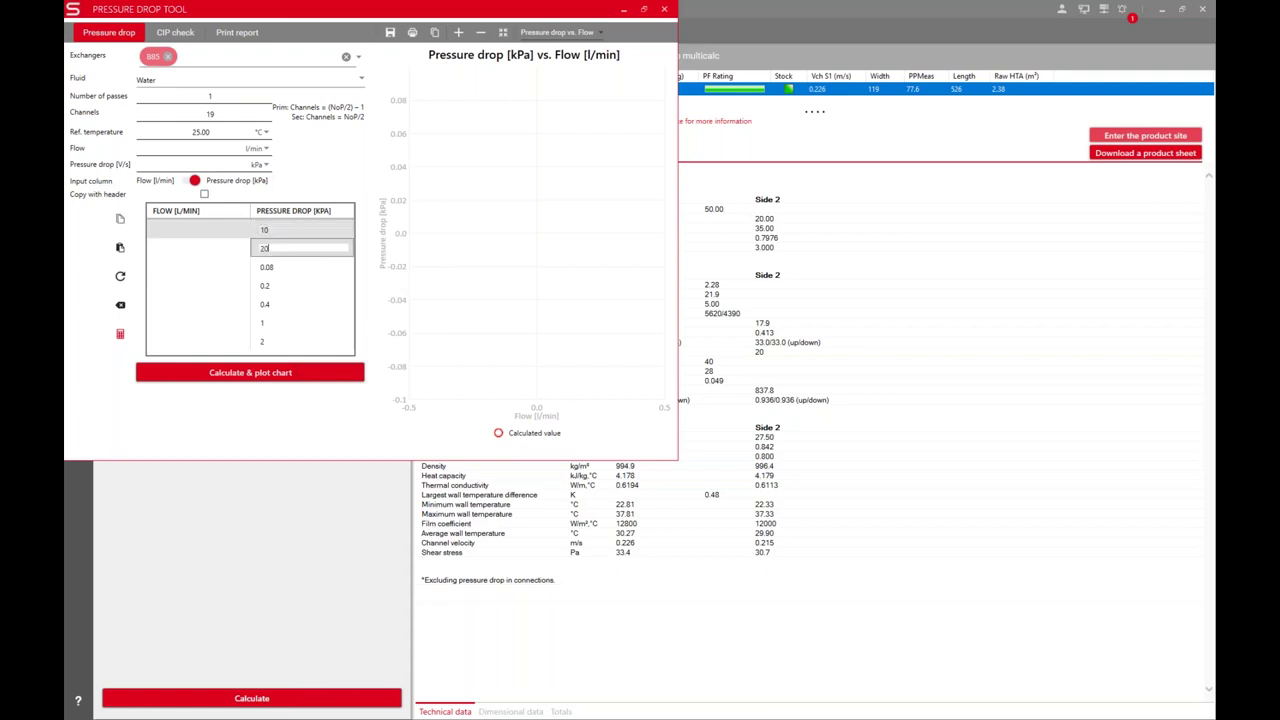
pyautogui.press('Return')
pyautogui.write('30')
pyautogui.press('Return')
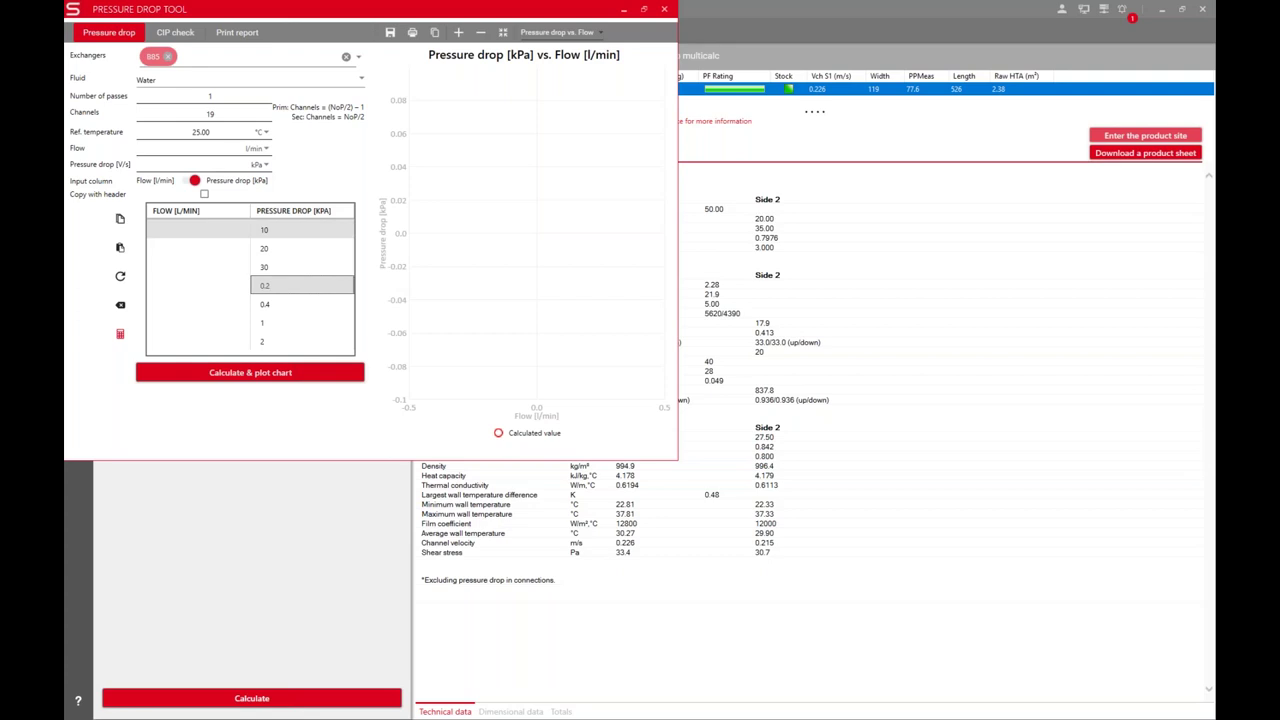
pyautogui.write('40')
pyautogui.press('Return')
pyautogui.write('50')
pyautogui.press('Return')
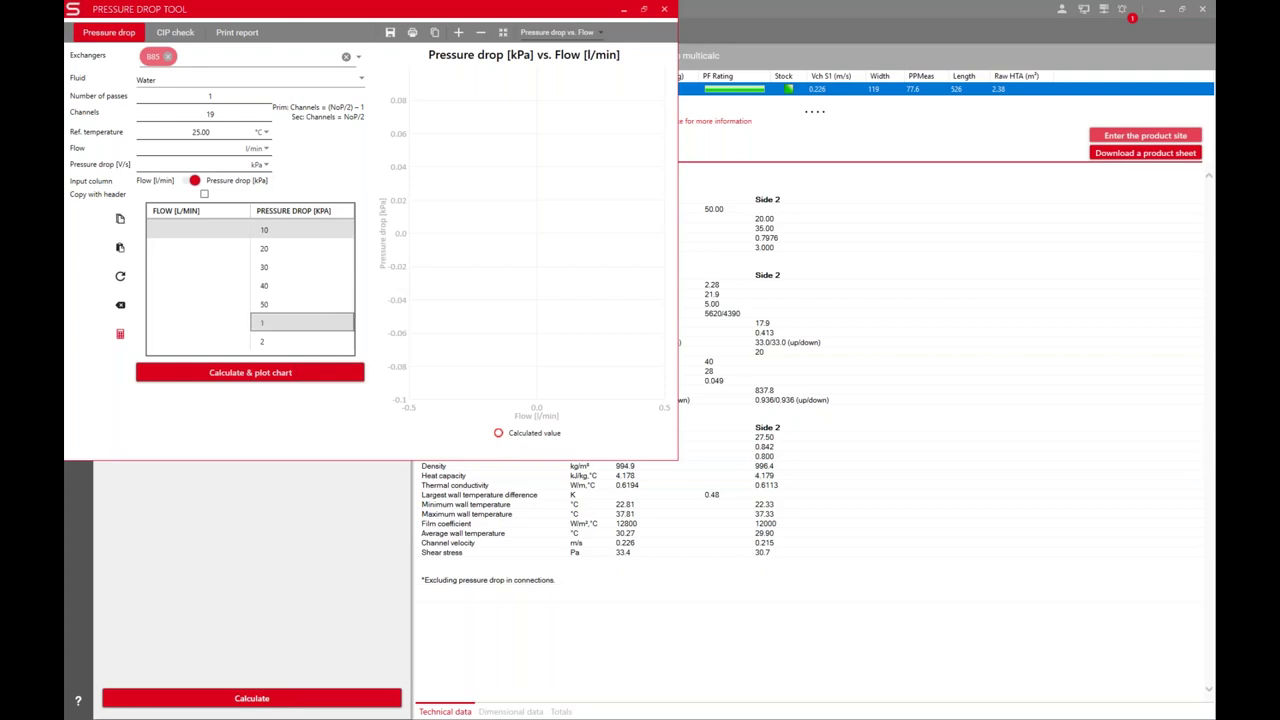
pyautogui.write('60')
pyautogui.press('Return')
pyautogui.write('70')
pyautogui.press('Return')
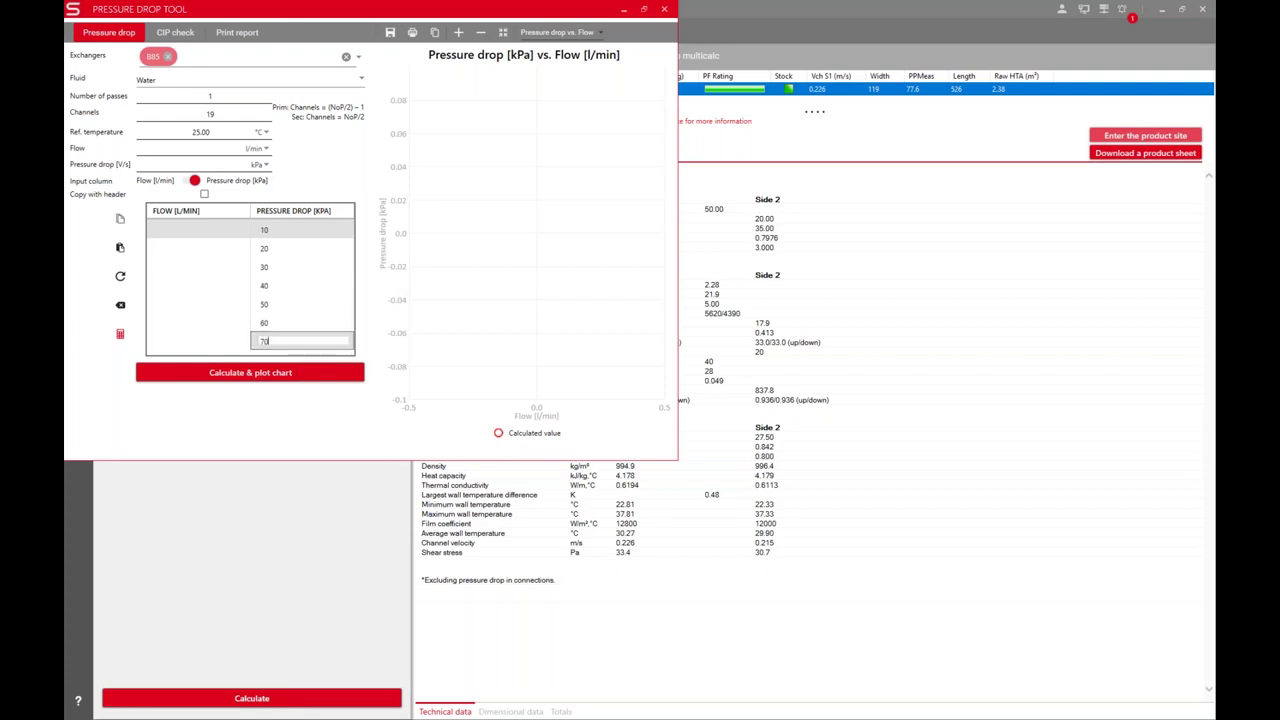
pyautogui.click(236, 374)
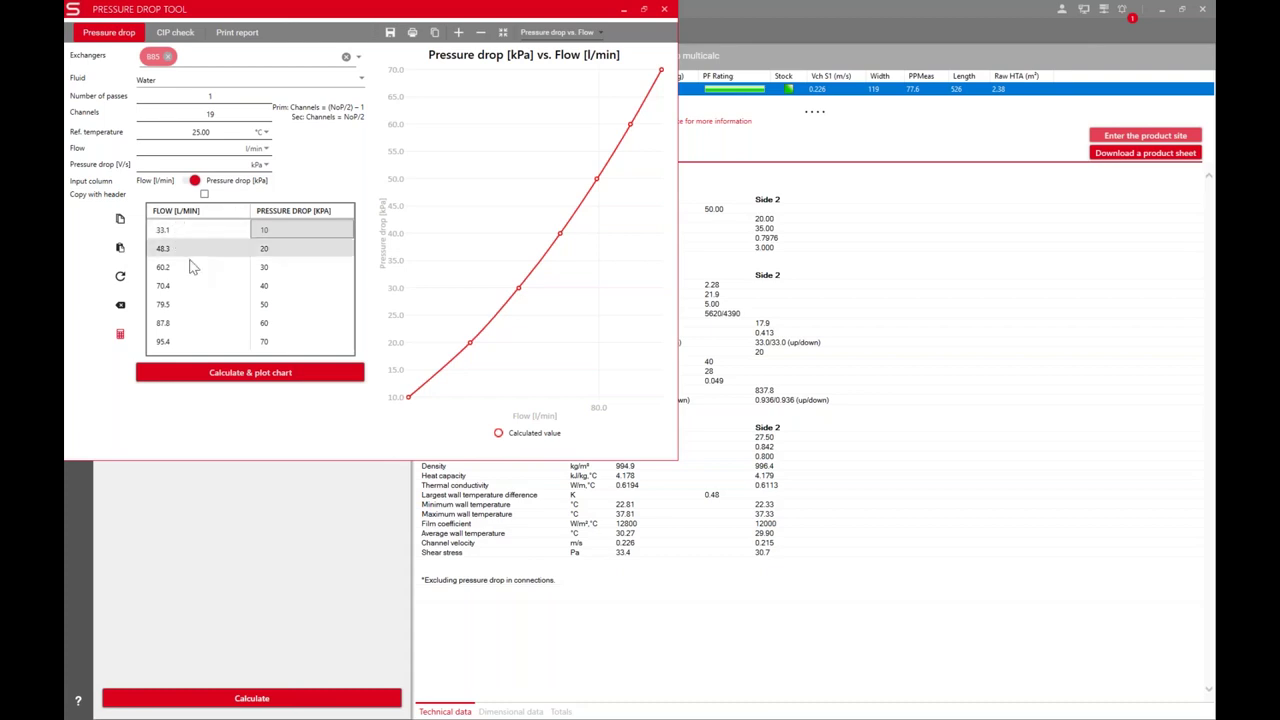
# View the printable pressure drop report for the B85 and close the report viewer
pyautogui.click(229, 37)
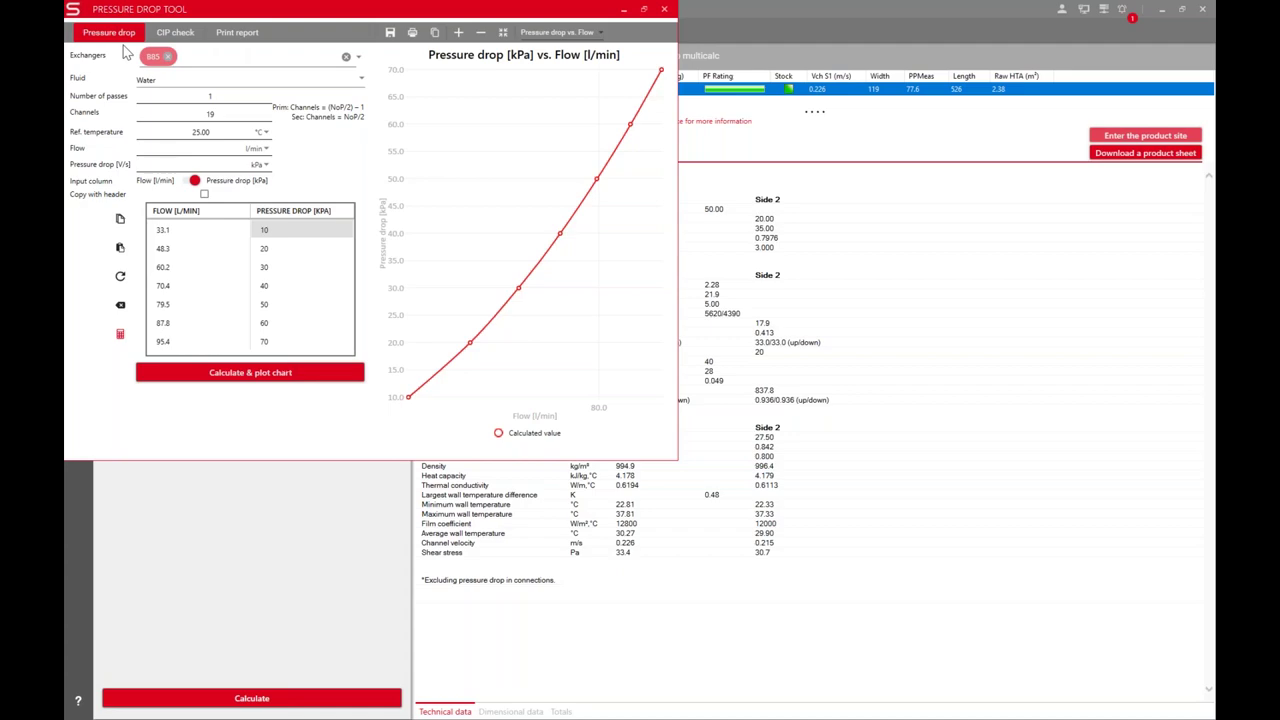
pyautogui.click(831, 124)
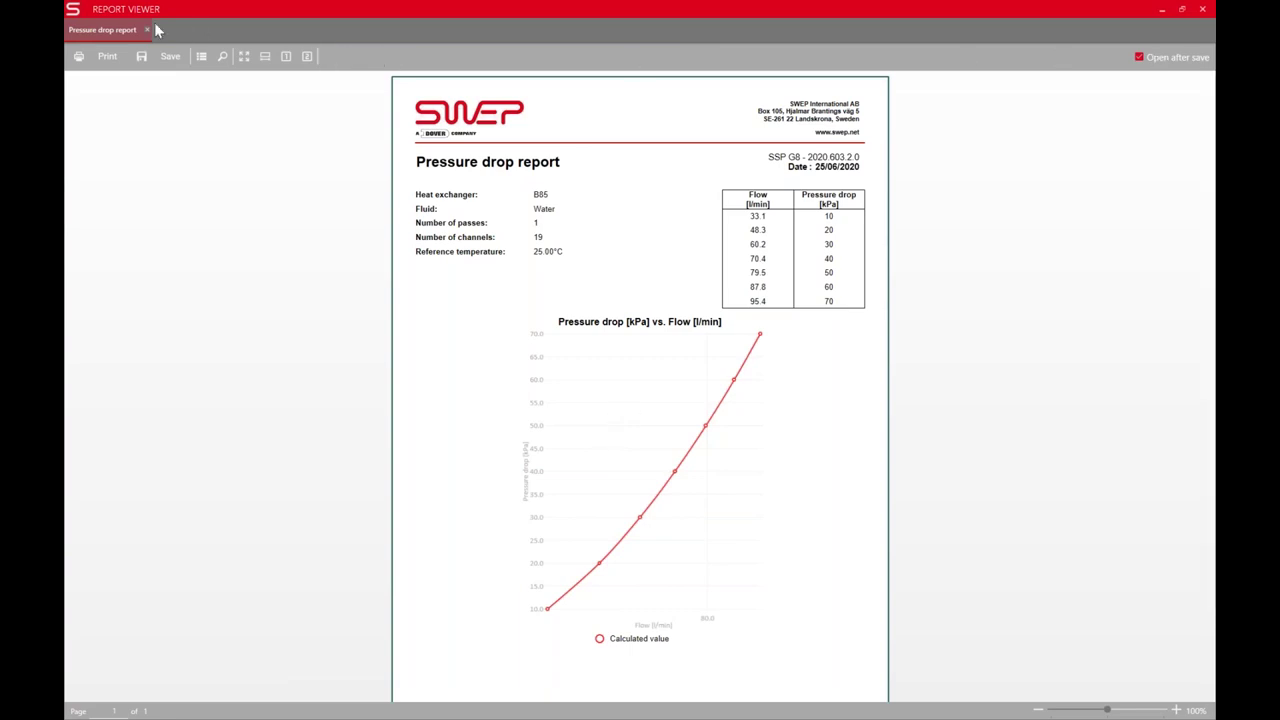
pyautogui.click(1202, 9)
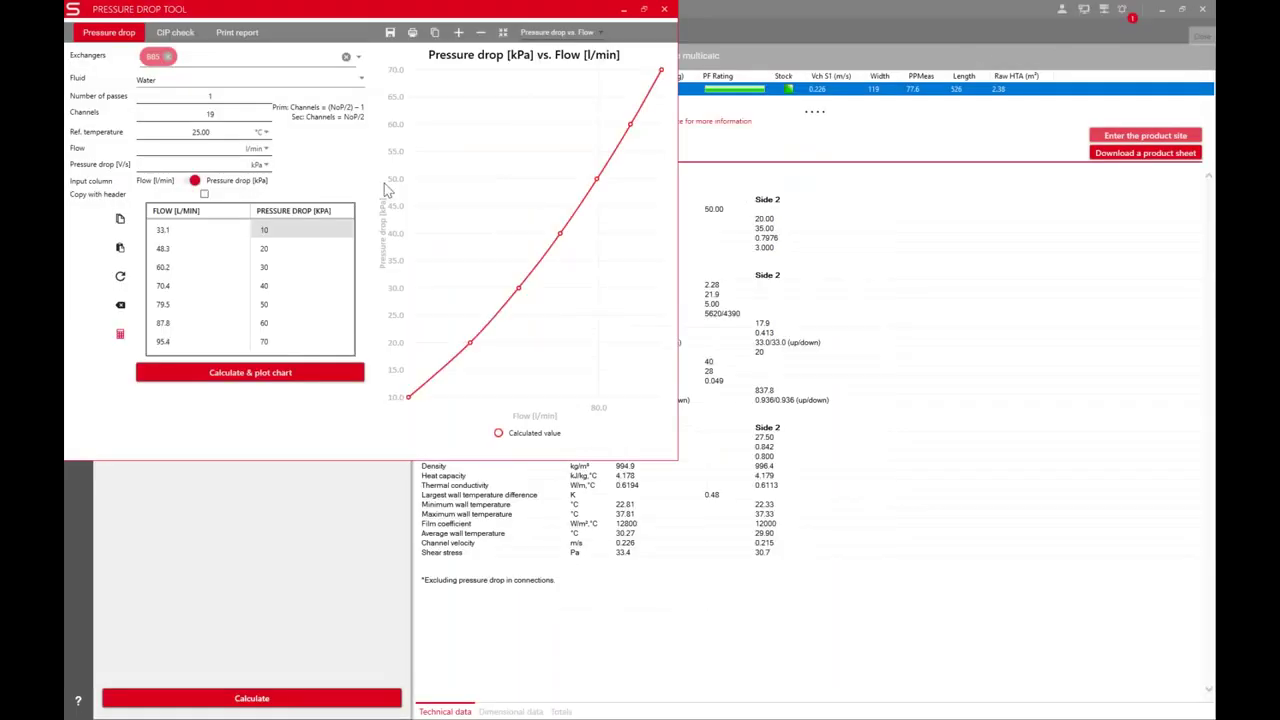
# Open the CIP check and enter flows of 20, 30, 50, 60, 70, 80 and 90 l/min in its table
pyautogui.click(172, 33)
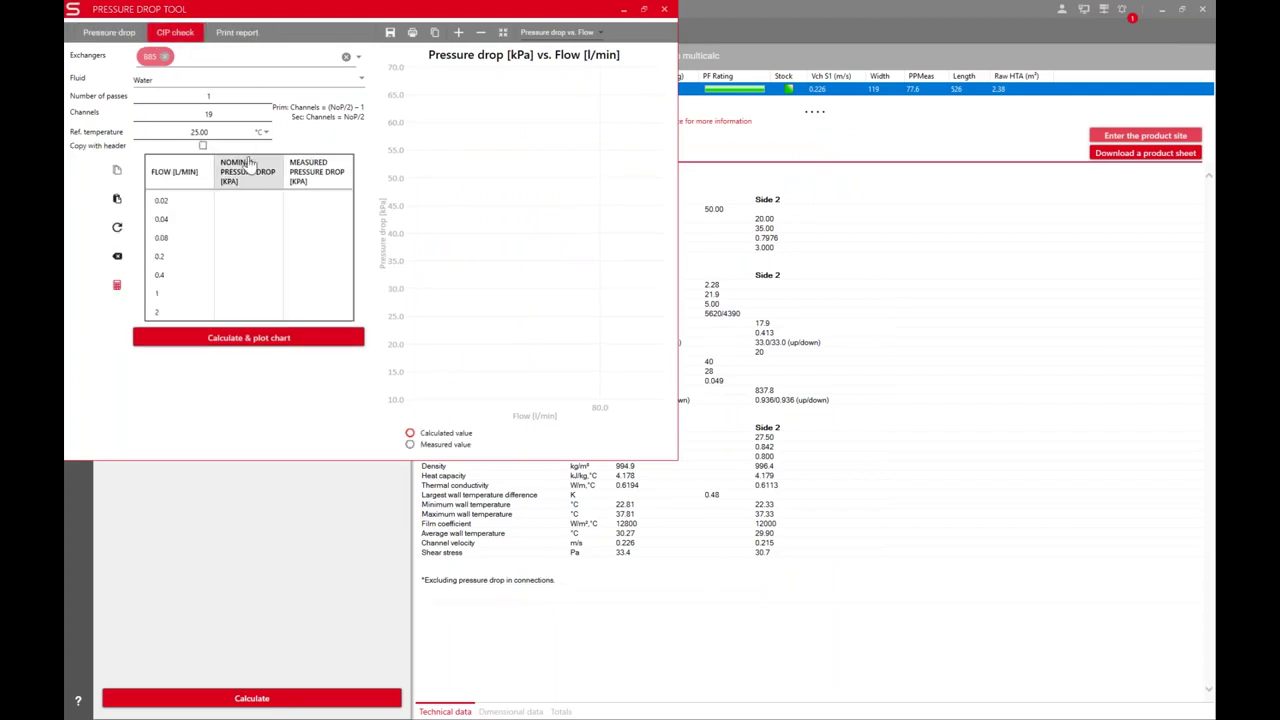
pyautogui.click(190, 201)
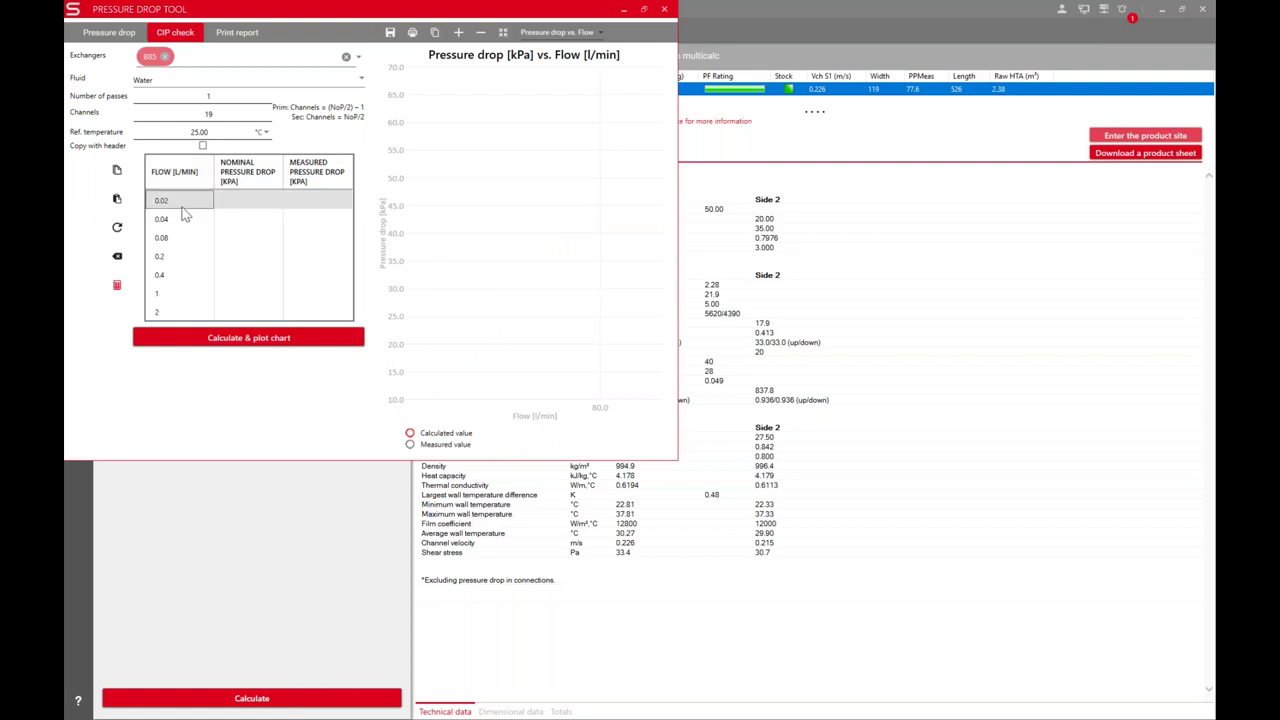
pyautogui.write('20')
pyautogui.press('Return')
pyautogui.write('30')
pyautogui.press('Return')
pyautogui.write('50')
pyautogui.press('Return')
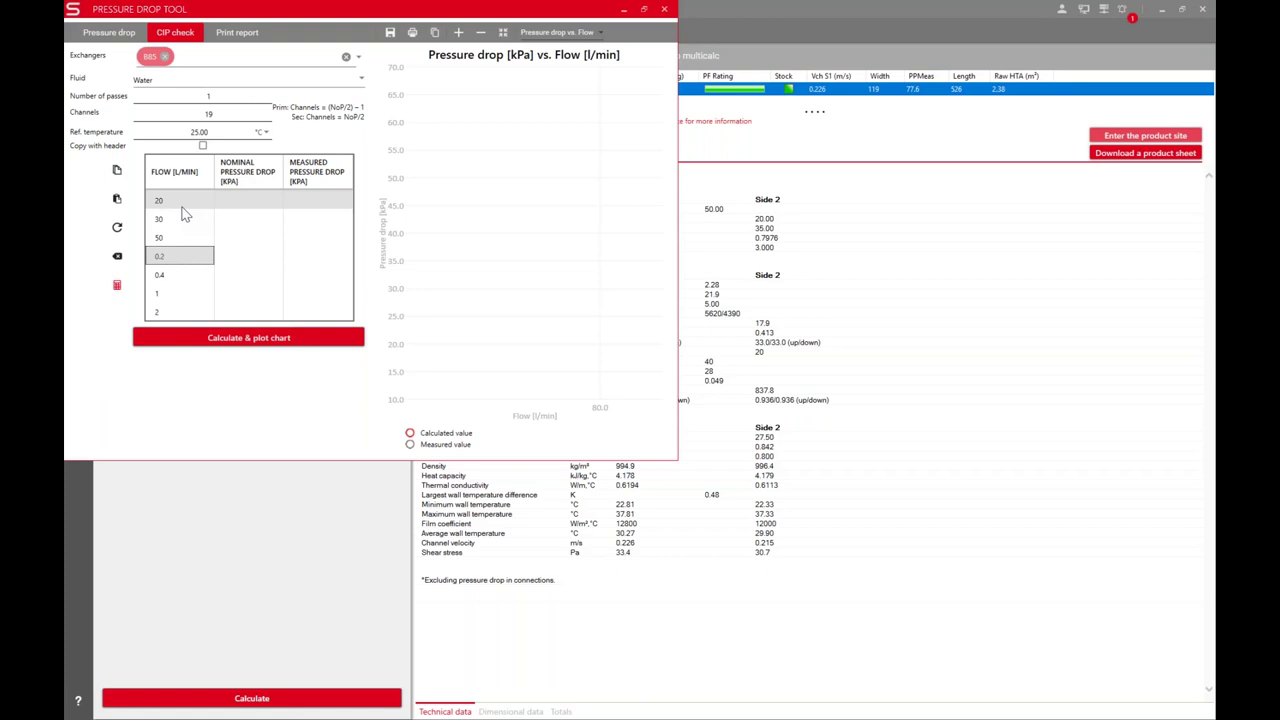
pyautogui.write('60')
pyautogui.press('Return')
pyautogui.write('70')
pyautogui.press('Return')
pyautogui.write('80')
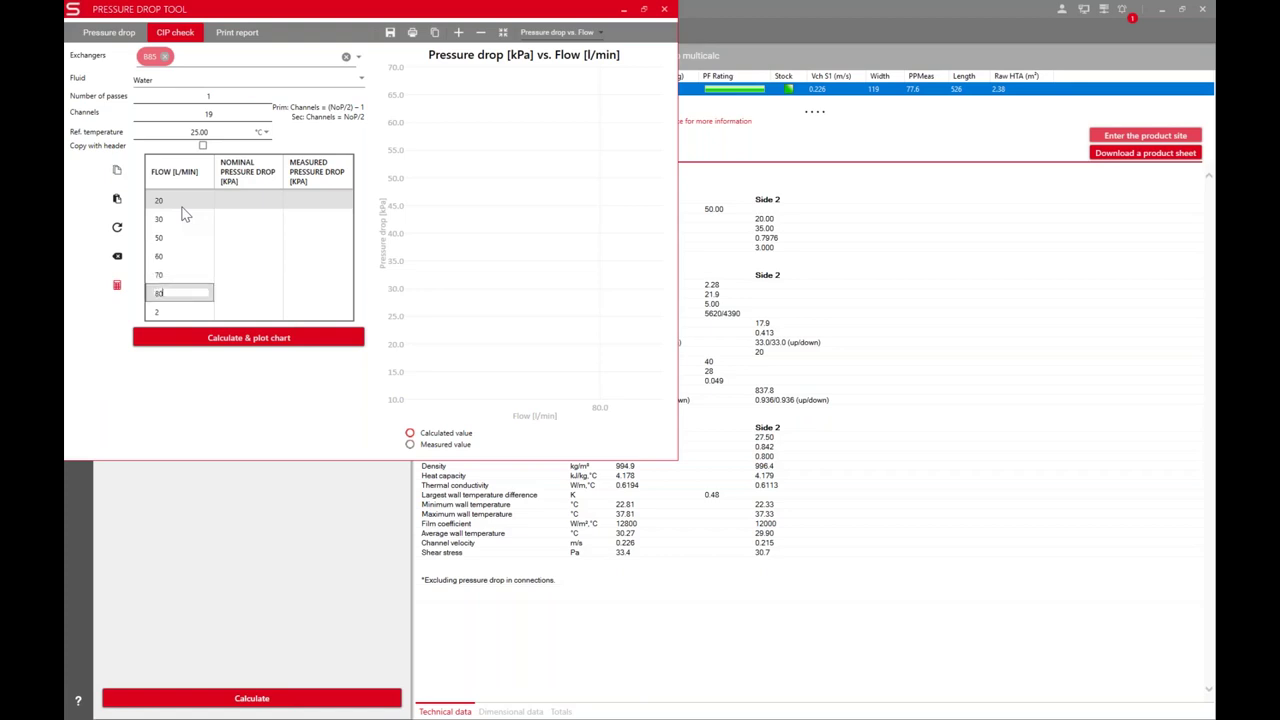
pyautogui.press('Return')
pyautogui.write('90')
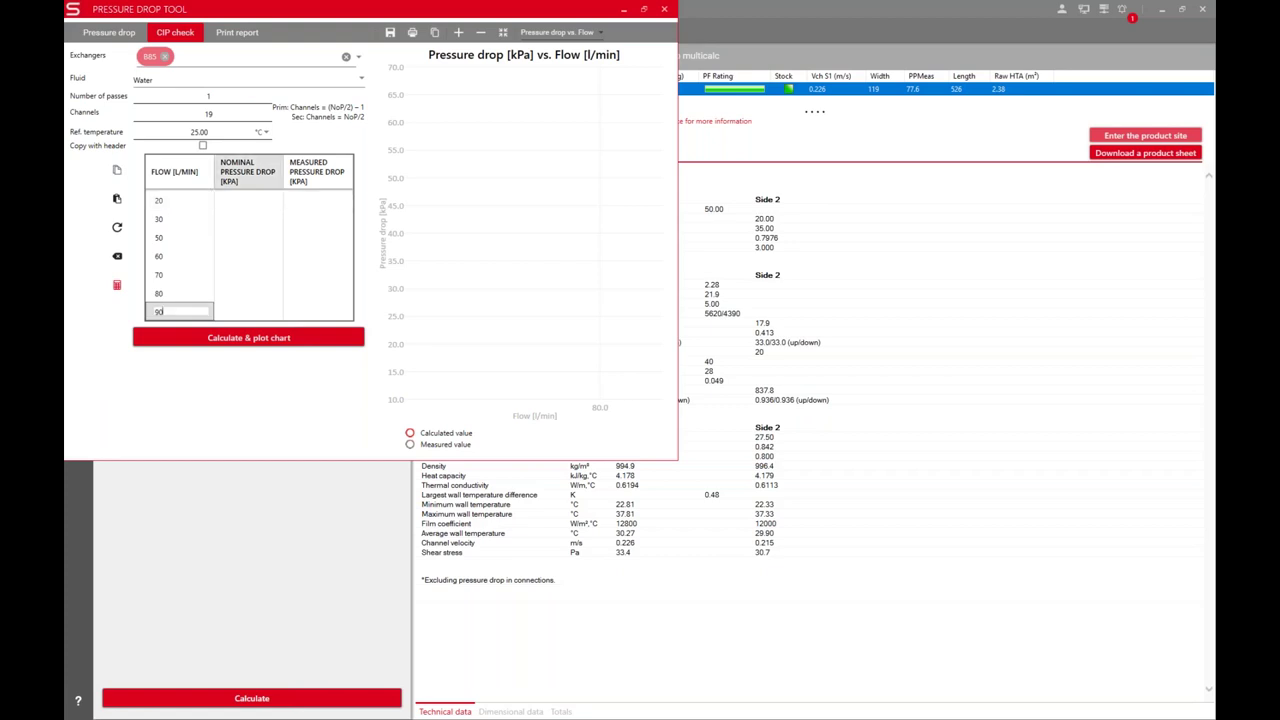
# Enter measured pressure drops of 10, 20, 25, 30, 40, 50 and 60 kPa, plot the CIP chart, and close the Pressure Drop Tool
pyautogui.click(333, 210)
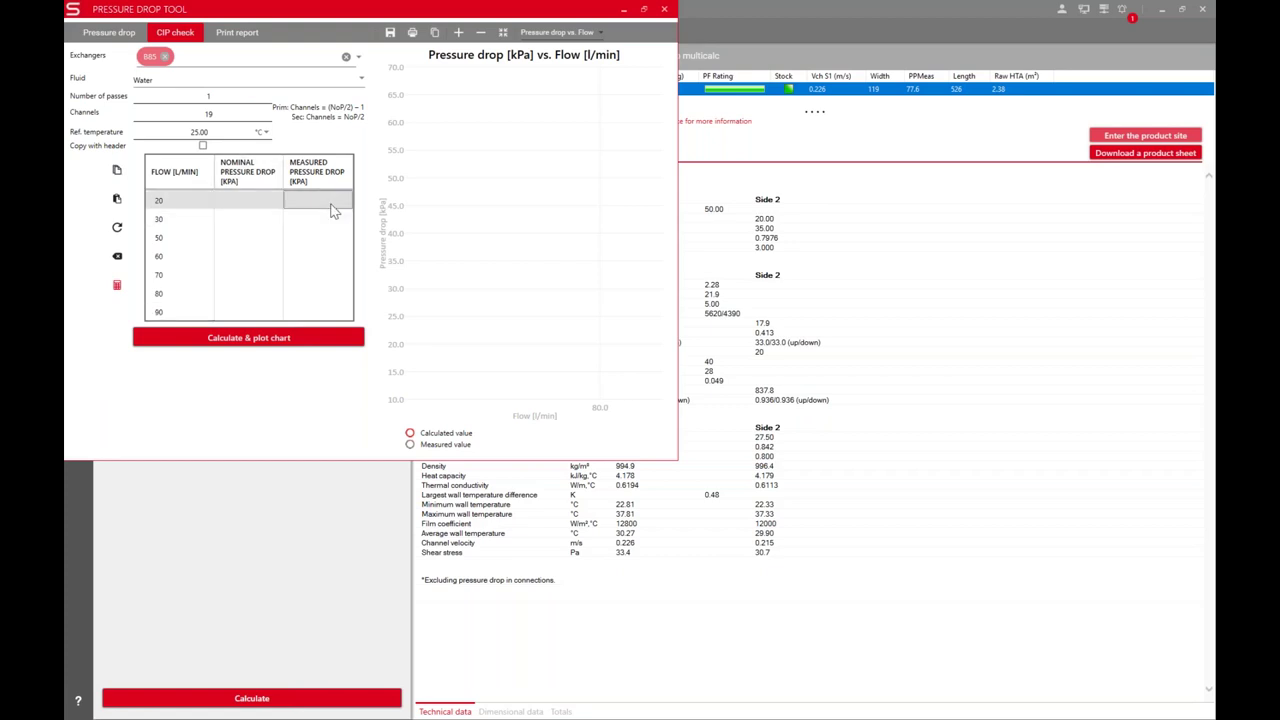
pyautogui.write('10')
pyautogui.press('Return')
pyautogui.write('20')
pyautogui.press('Return')
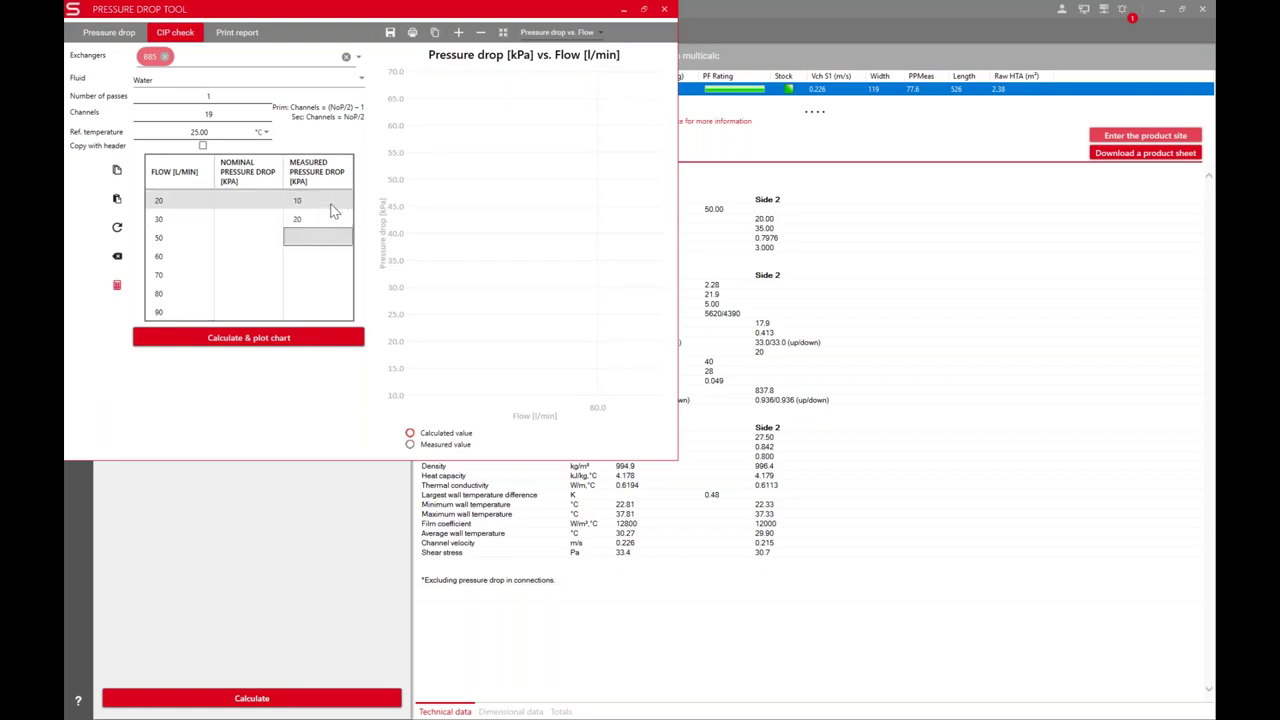
pyautogui.write('25')
pyautogui.press('Return')
pyautogui.write('30')
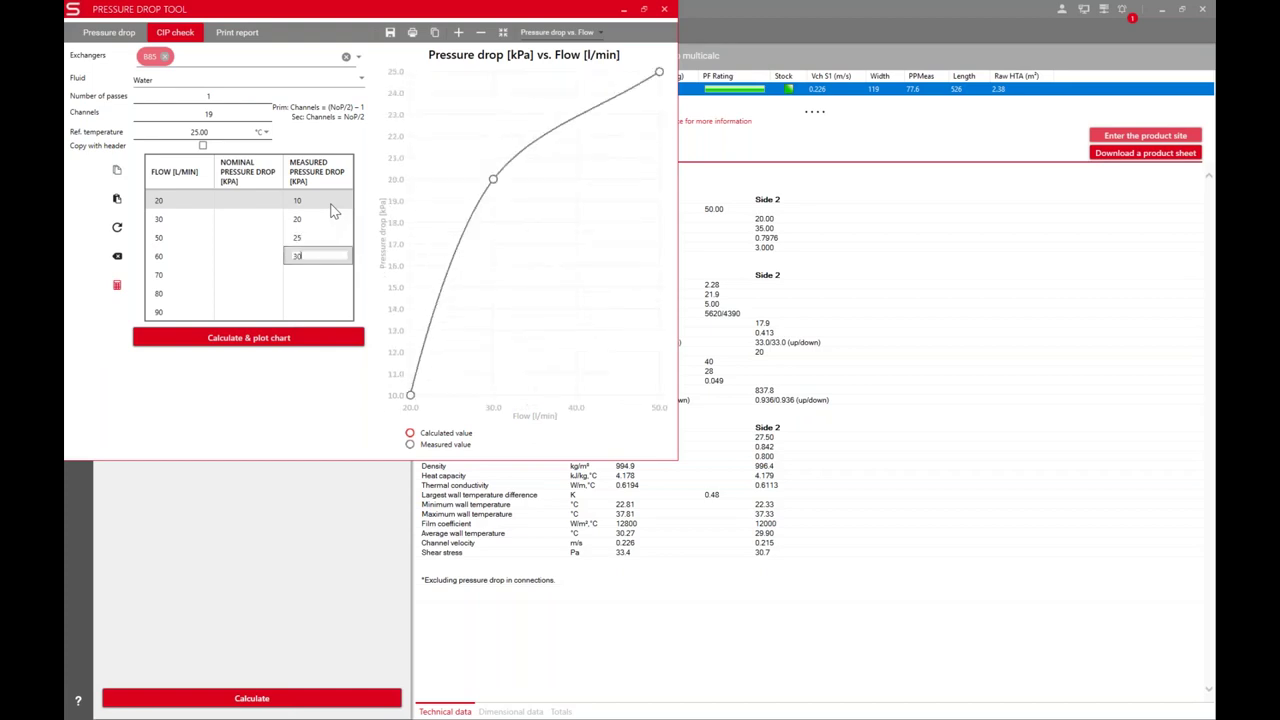
pyautogui.press('Return')
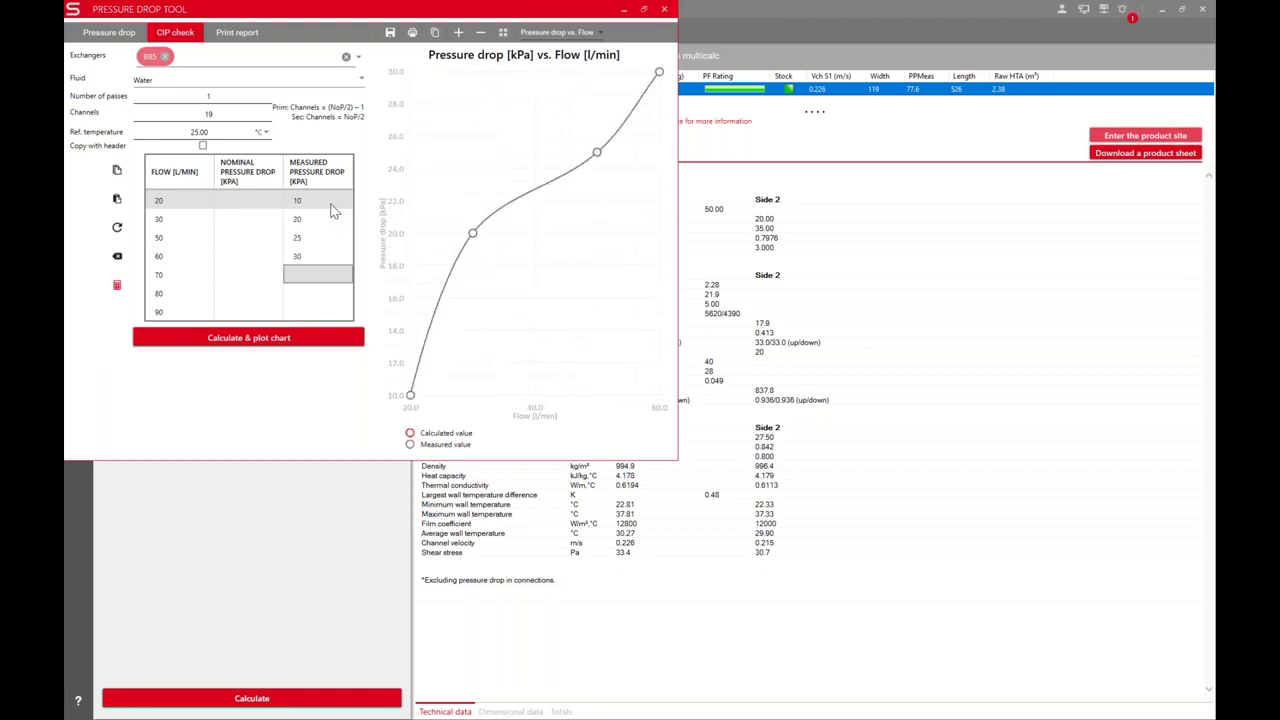
pyautogui.write('40')
pyautogui.press('Return')
pyautogui.write('5')
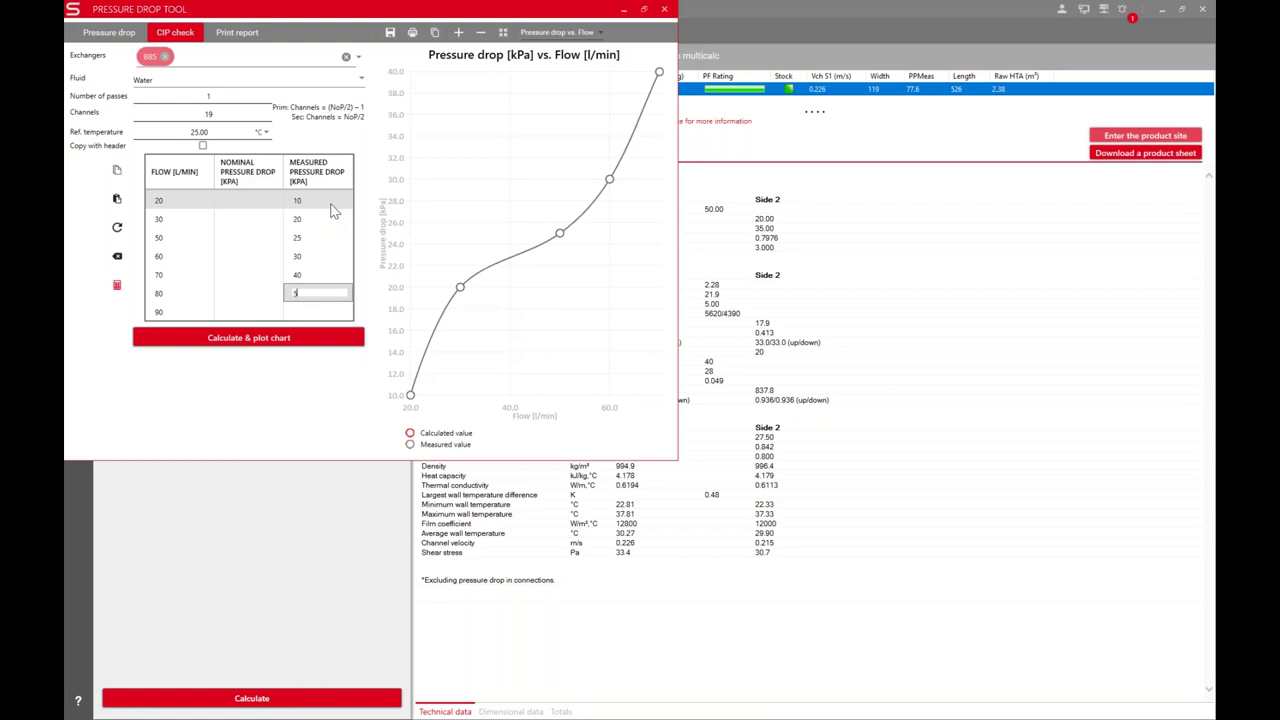
pyautogui.write('0')
pyautogui.press('Return')
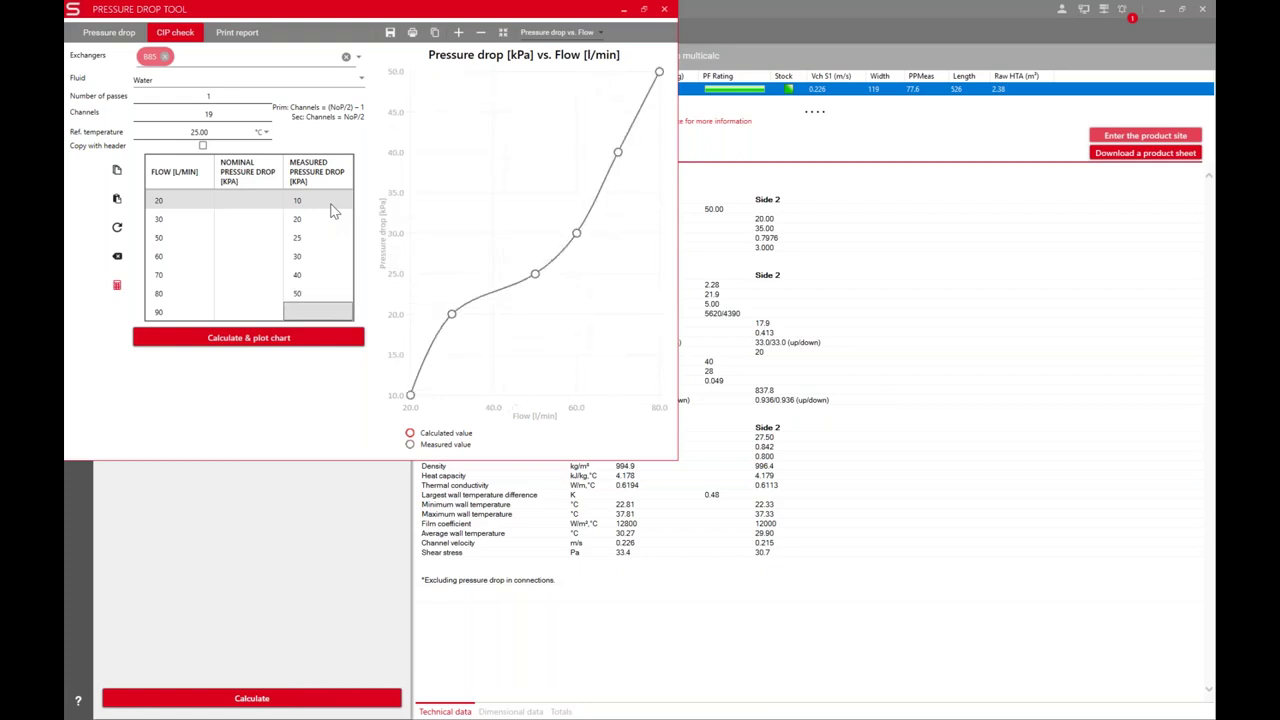
pyautogui.write('60')
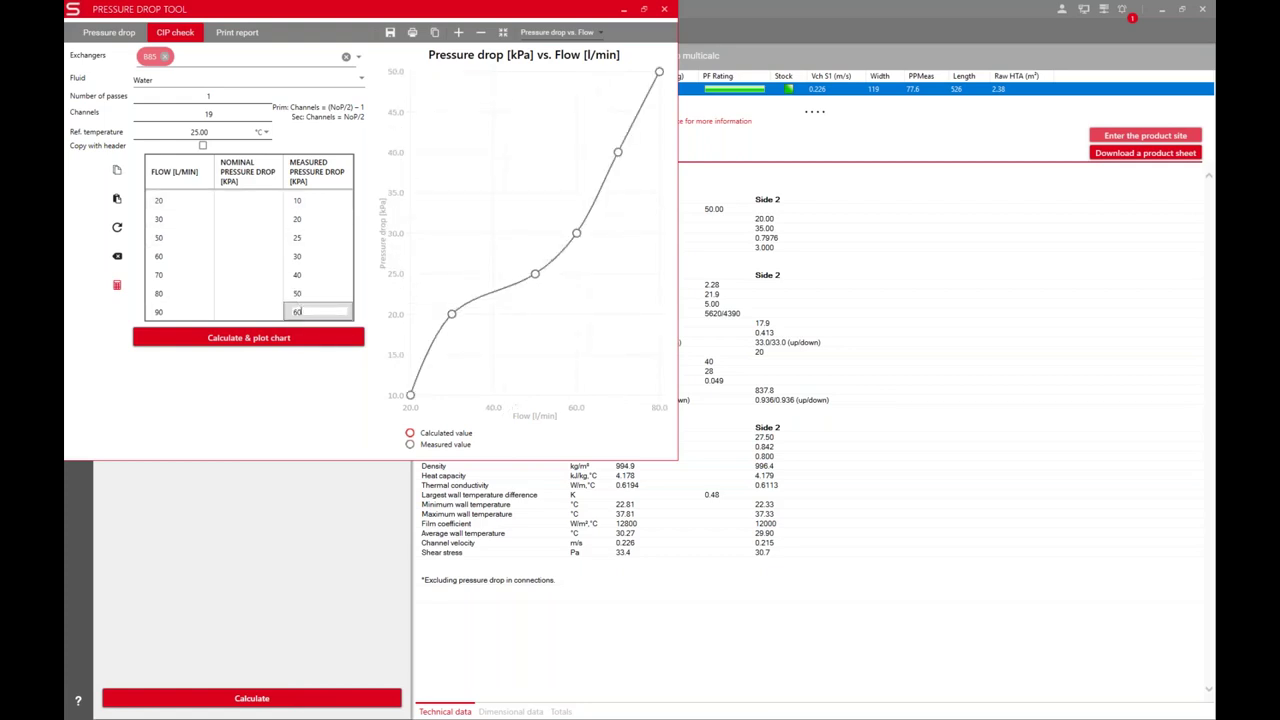
pyautogui.click(249, 337)
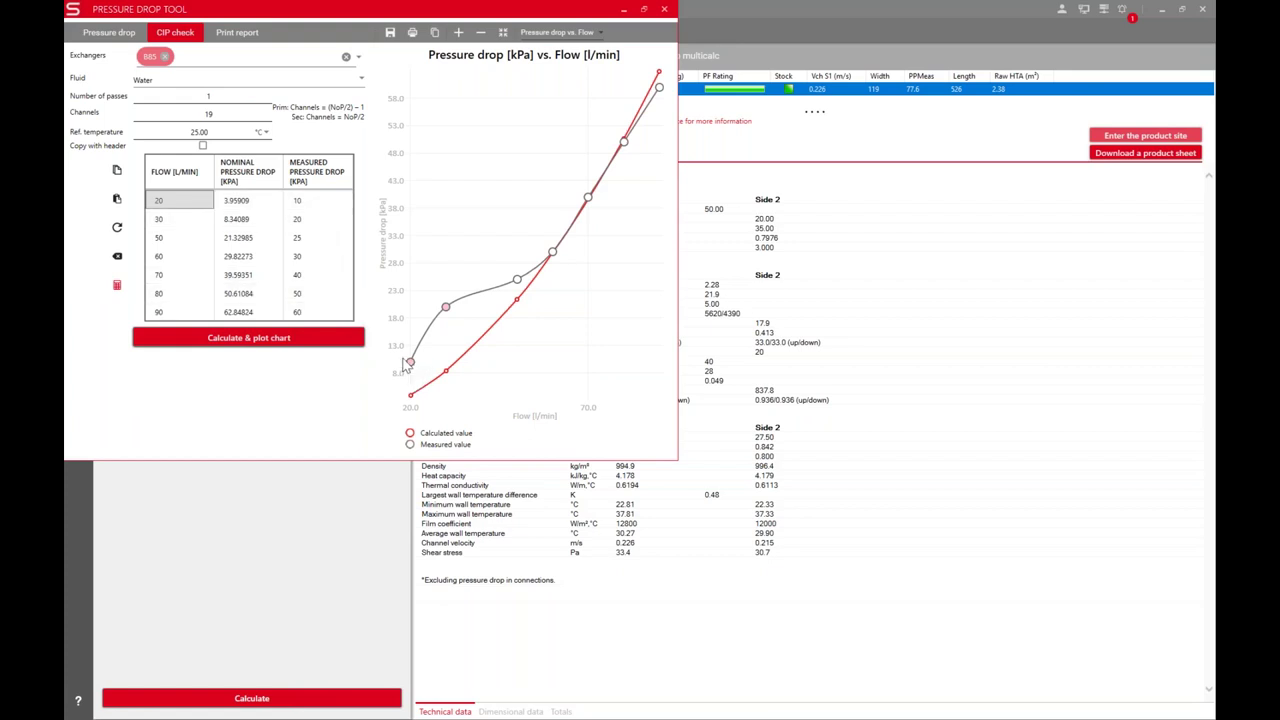
pyautogui.moveTo(407, 368)
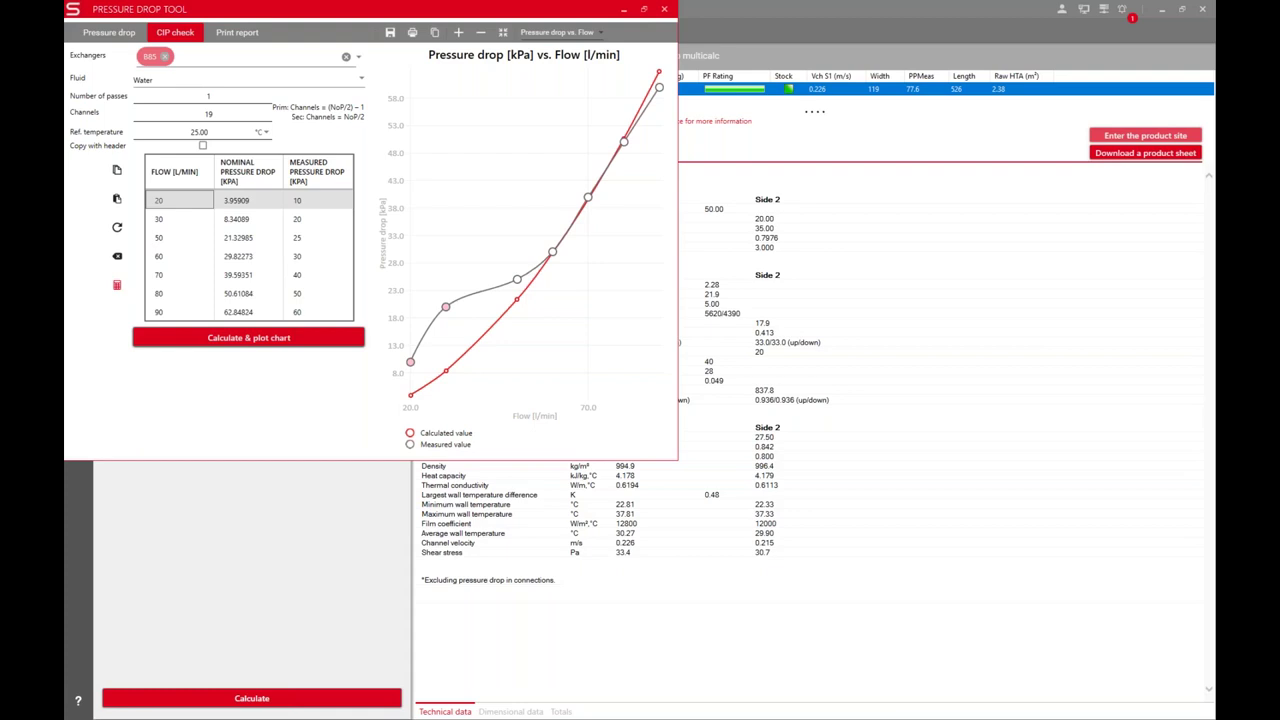
pyautogui.click(664, 10)
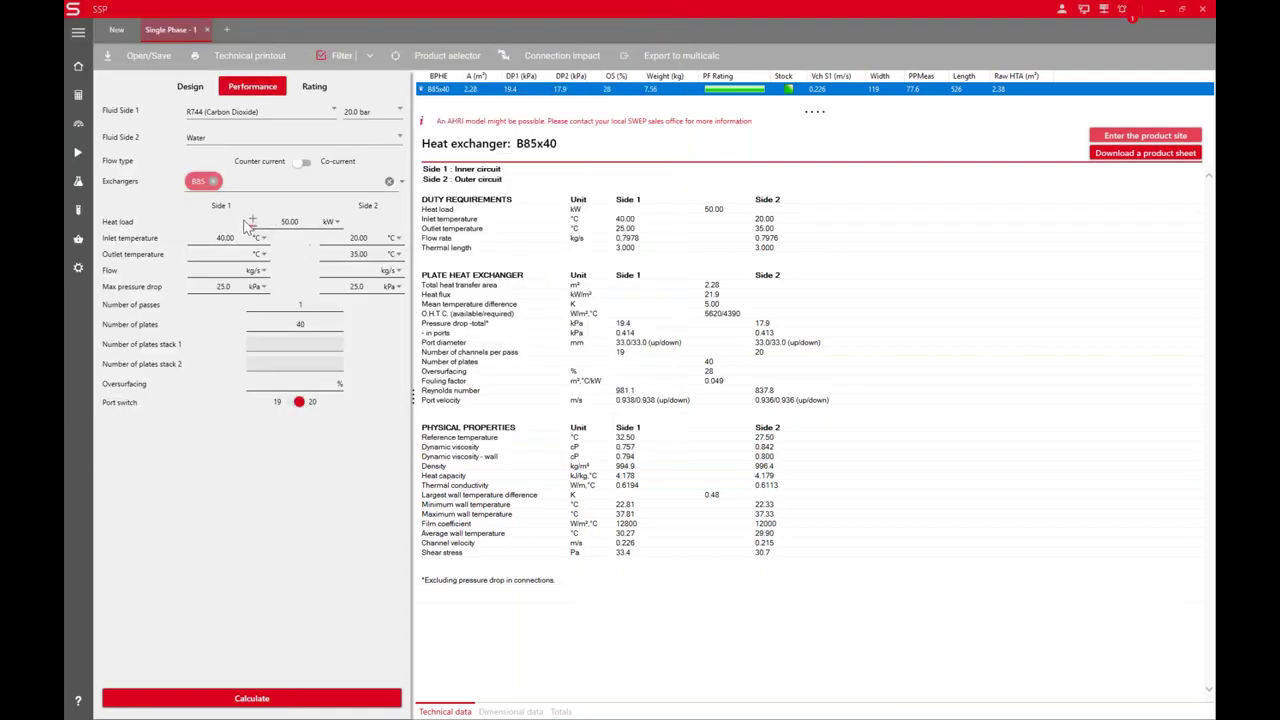
# Open the Fluid Editor maximized, view its fluid data fields and property table, and close it
pyautogui.click(80, 212)
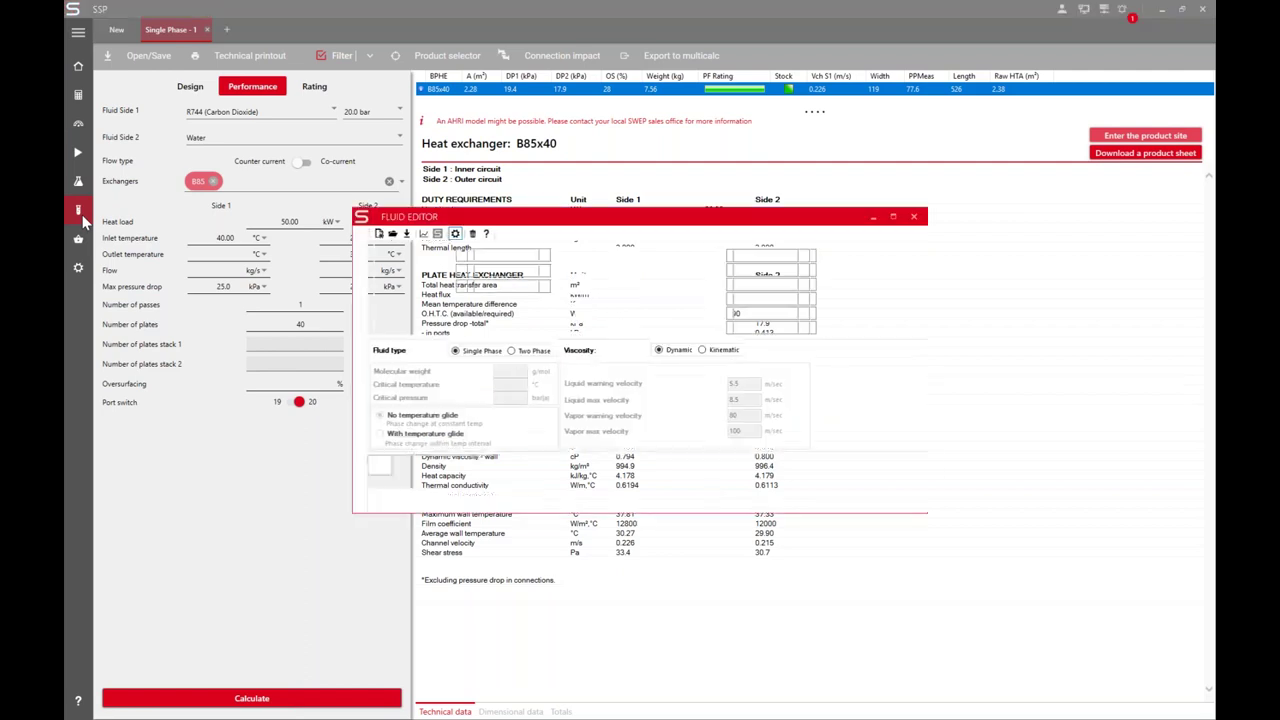
pyautogui.click(893, 217)
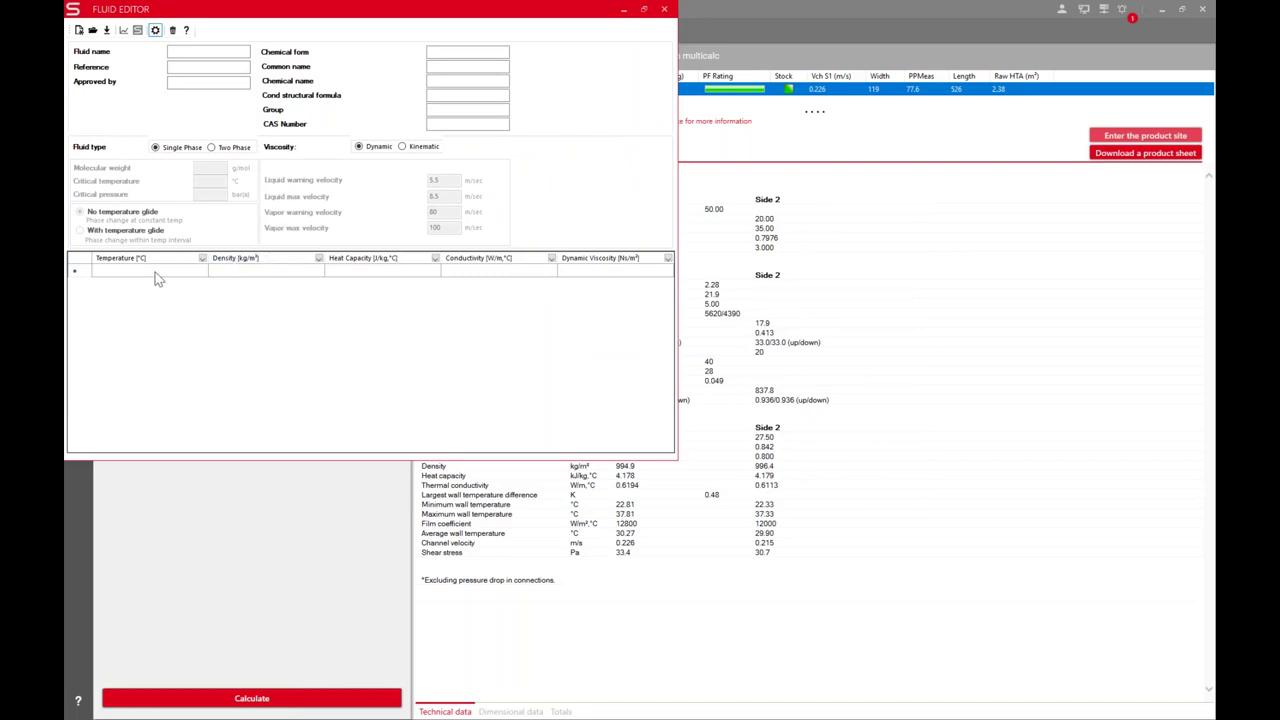
pyautogui.click(148, 278)
pyautogui.click(668, 11)
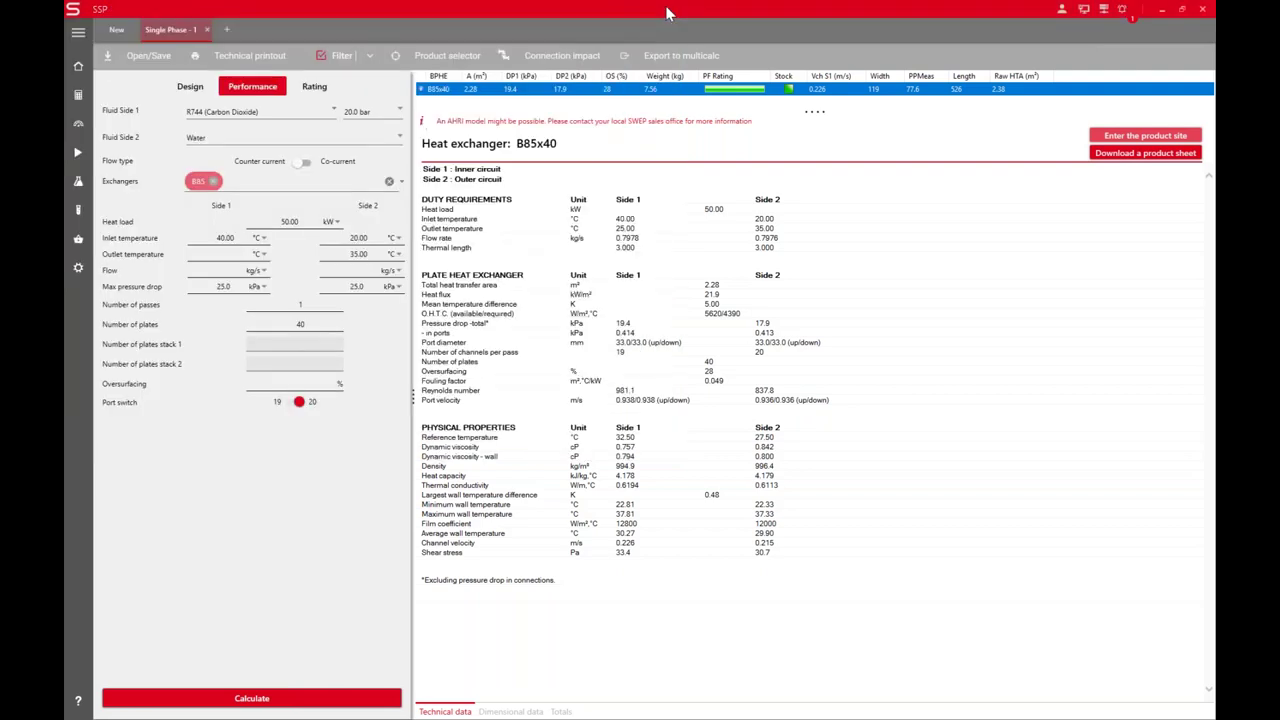
# In the single phase Multicalc column options, try removing DP2, dPmax S1 and dPmax S2 and adding Dport S1, and discard the changes
pyautogui.click(79, 269)
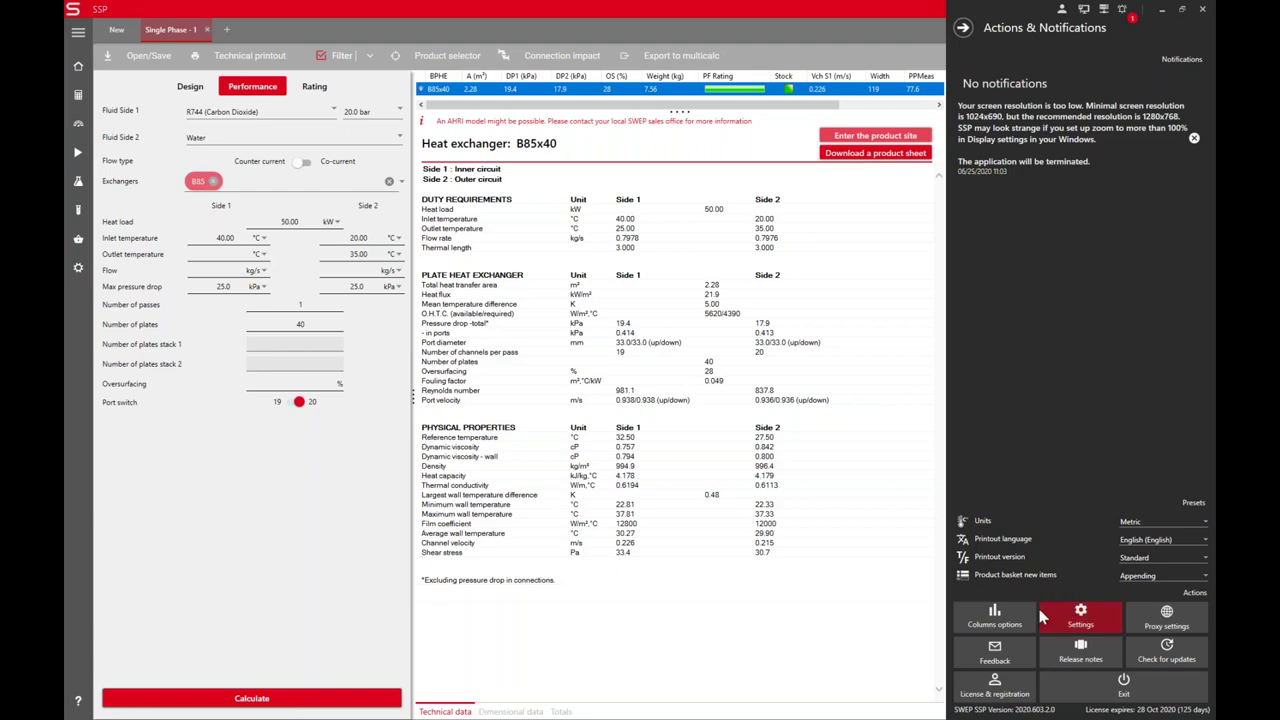
pyautogui.click(996, 617)
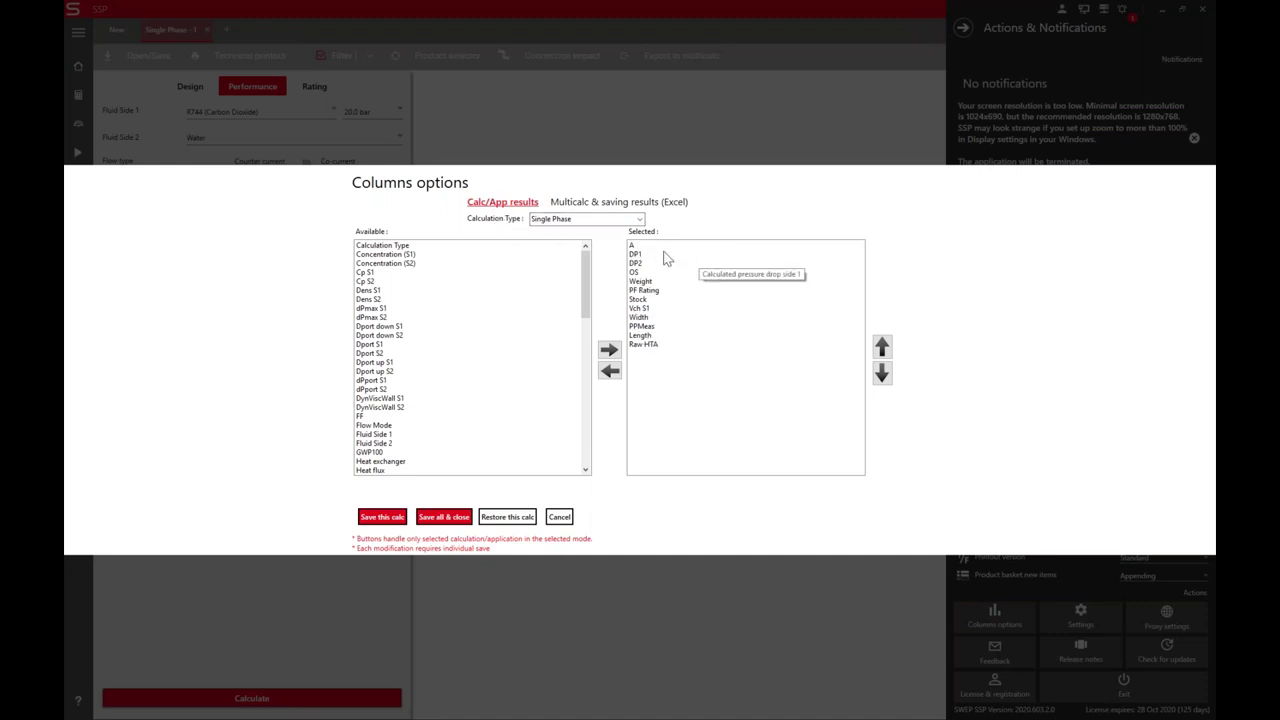
pyautogui.click(628, 204)
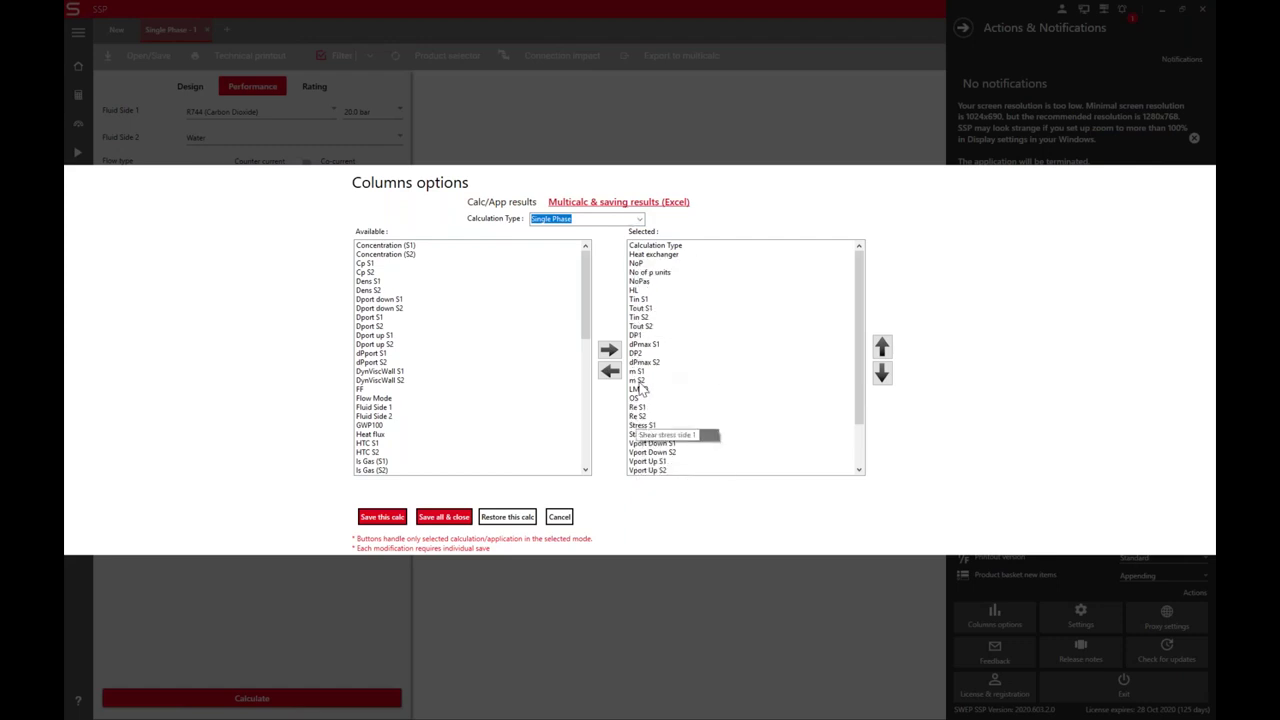
pyautogui.click(640, 354)
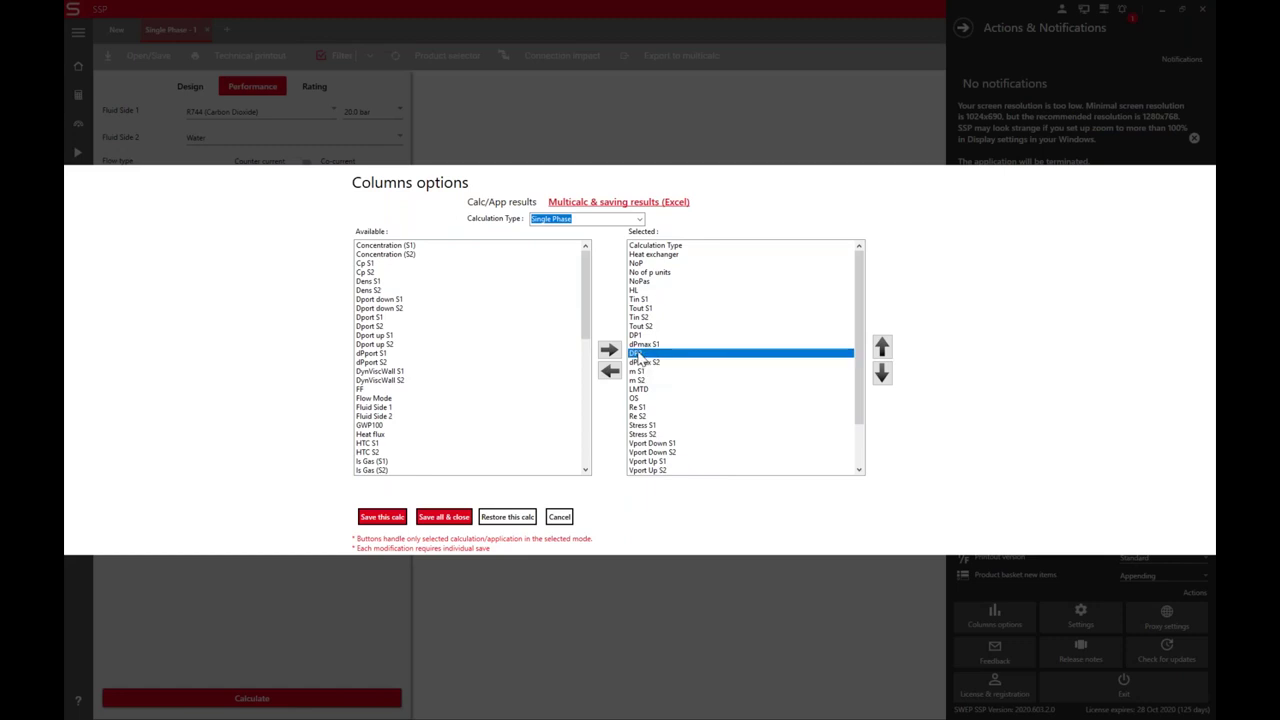
pyautogui.click(609, 371)
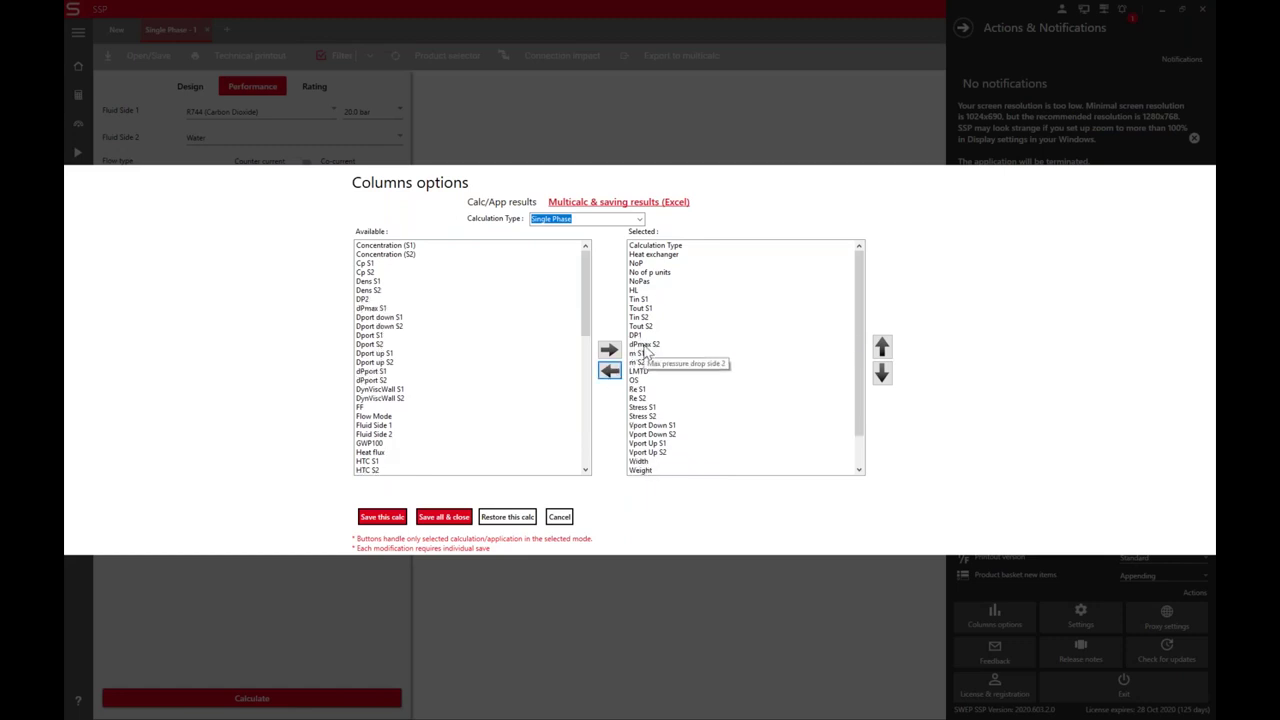
pyautogui.click(611, 372)
pyautogui.click(611, 371)
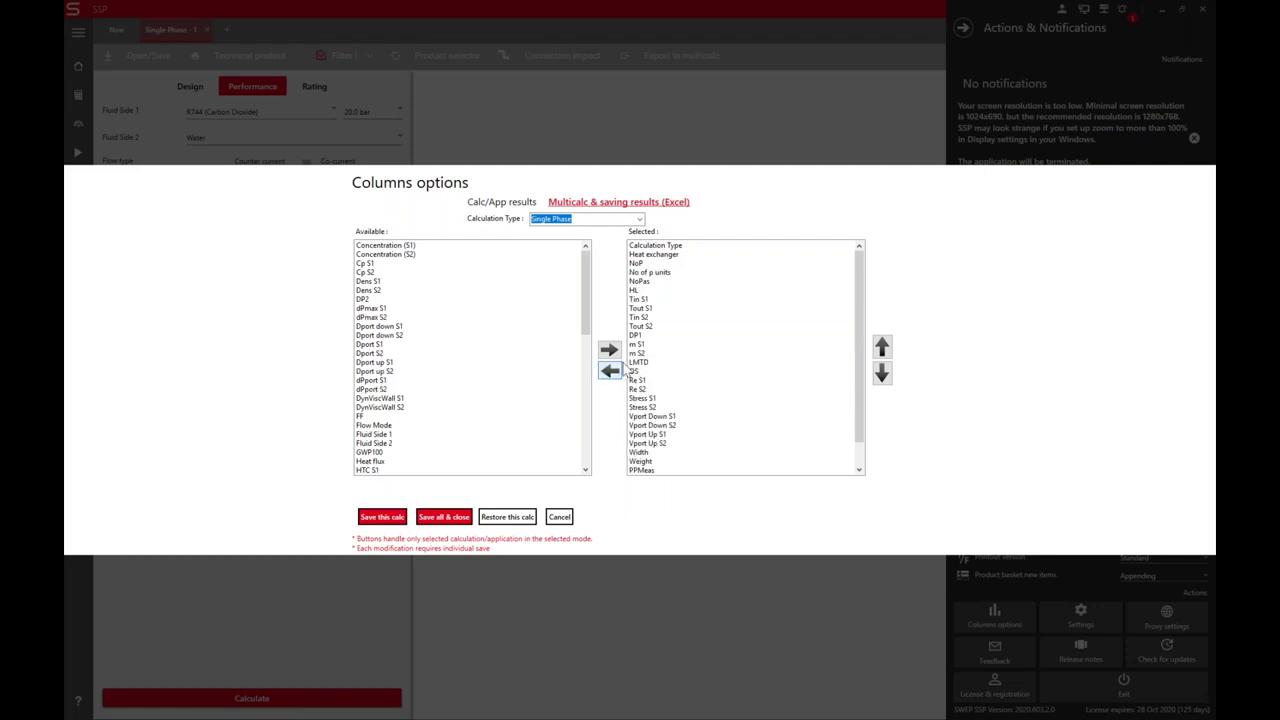
pyautogui.click(362, 346)
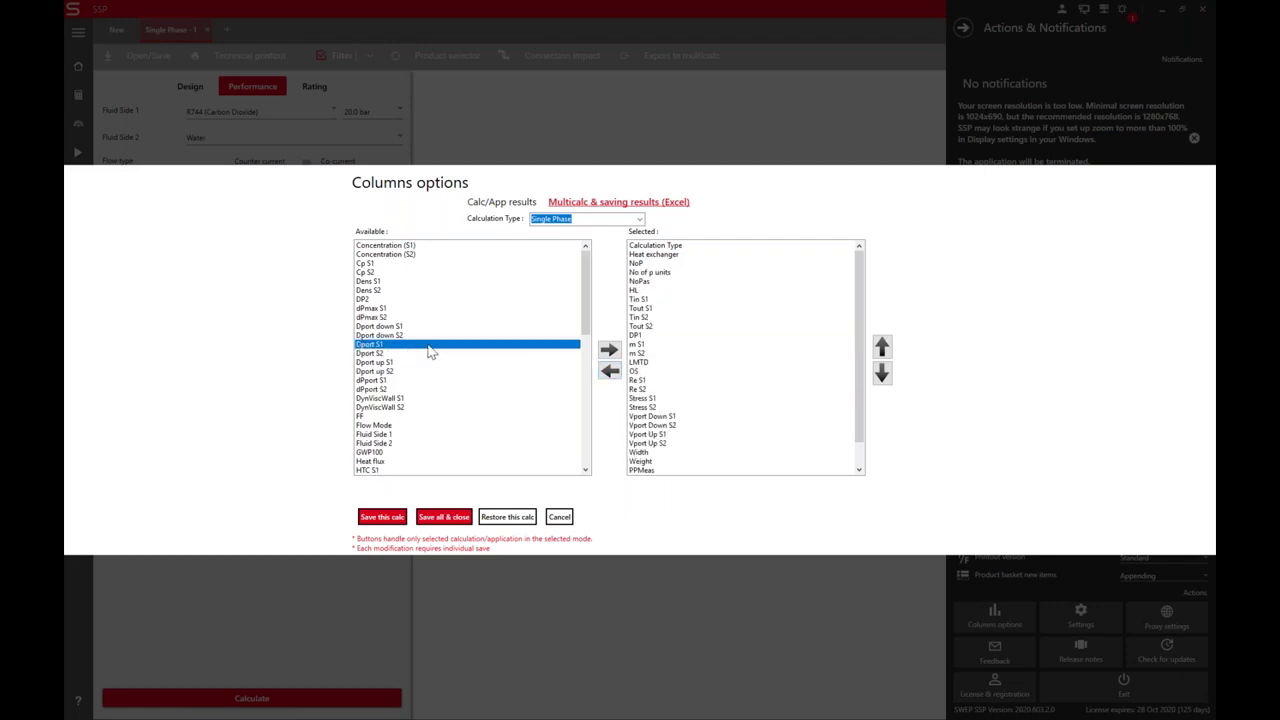
pyautogui.click(609, 349)
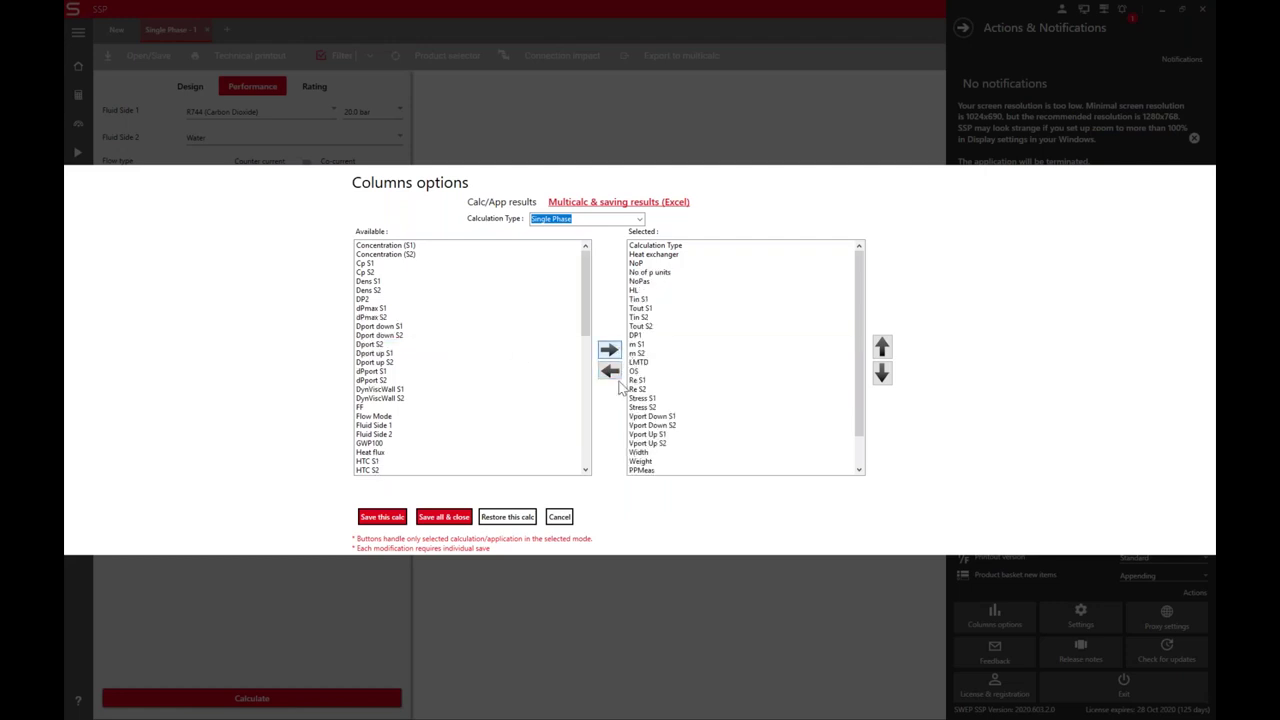
pyautogui.click(530, 516)
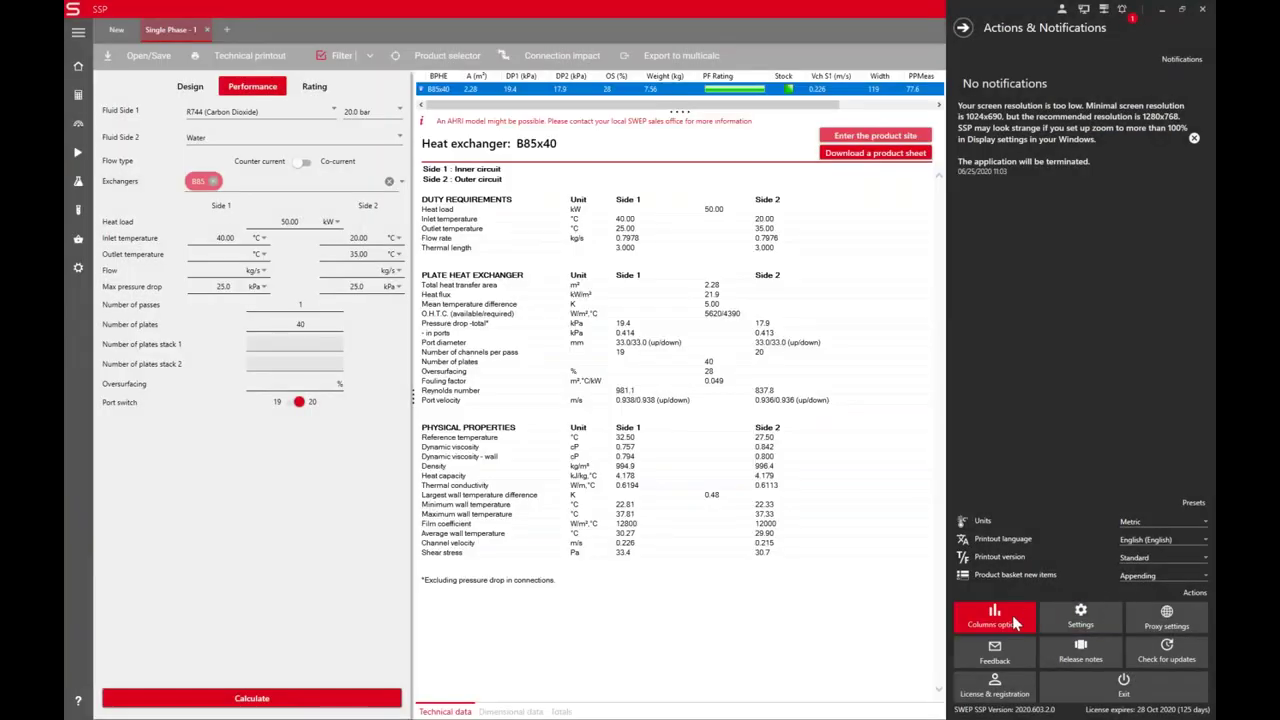
# Reopen the column options, view the calculation types available for the Calc/App results, and cancel the dialog
pyautogui.click(1013, 620)
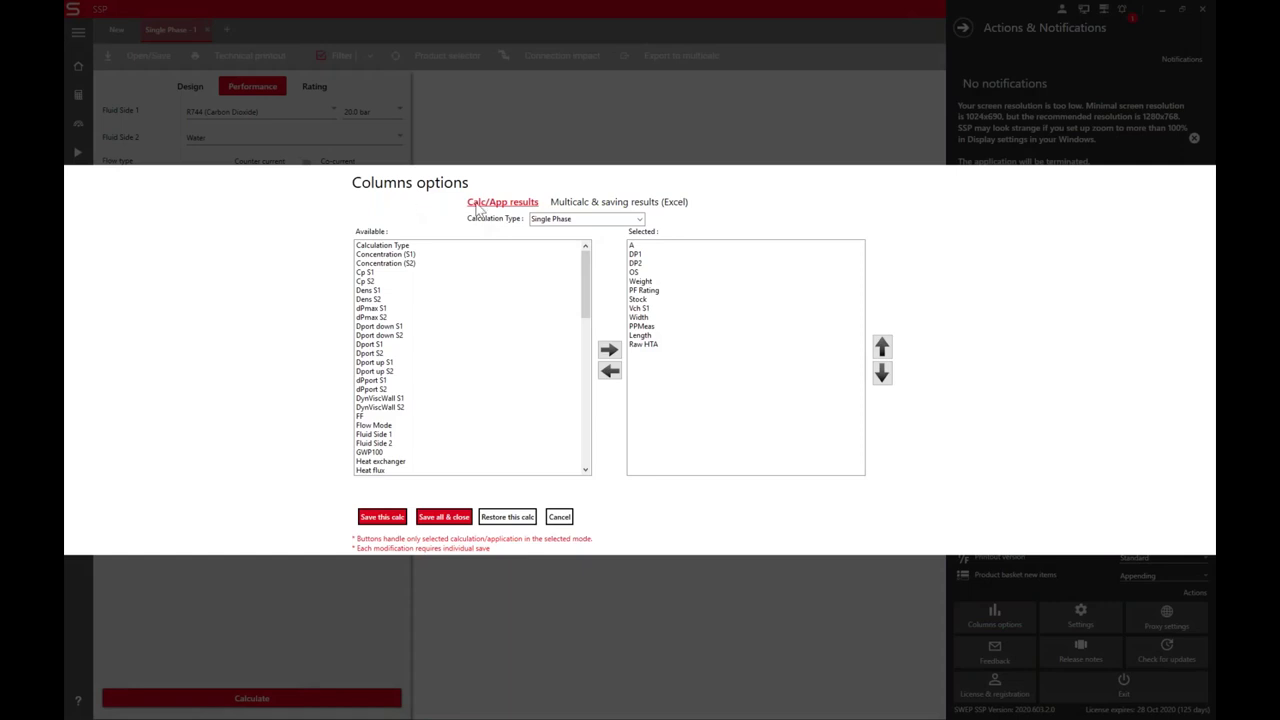
pyautogui.click(580, 218)
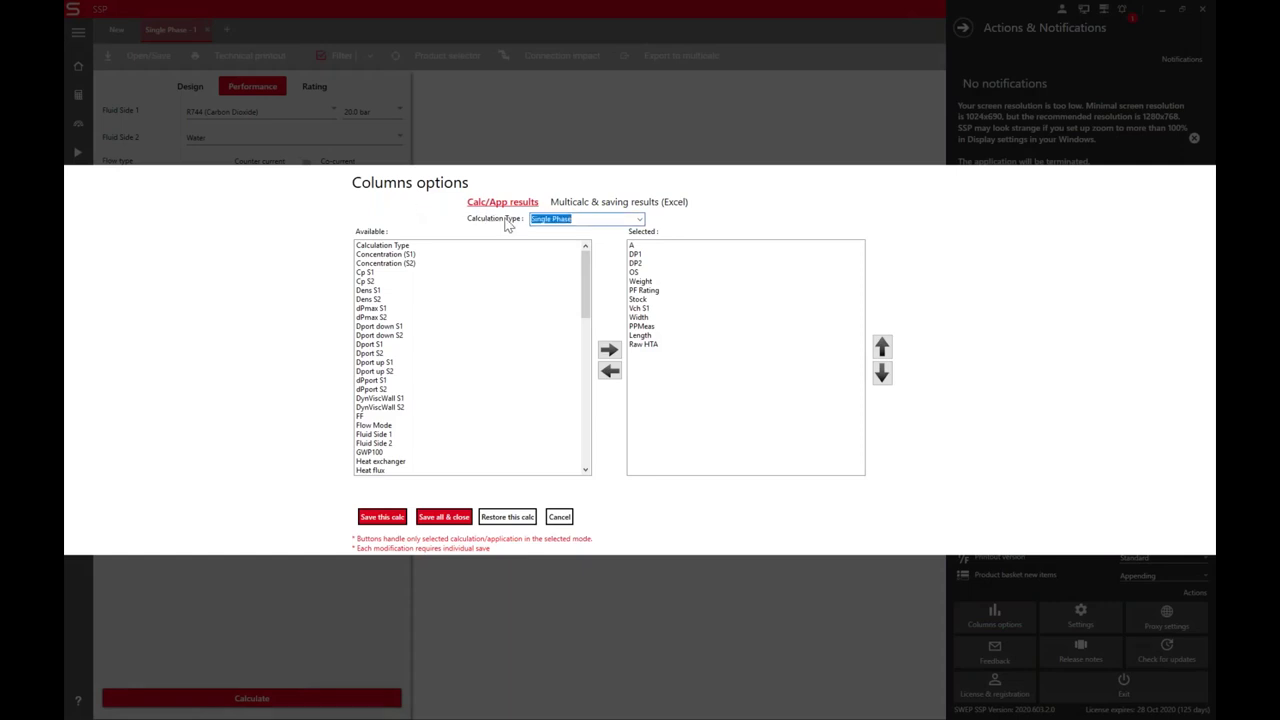
pyautogui.click(639, 219)
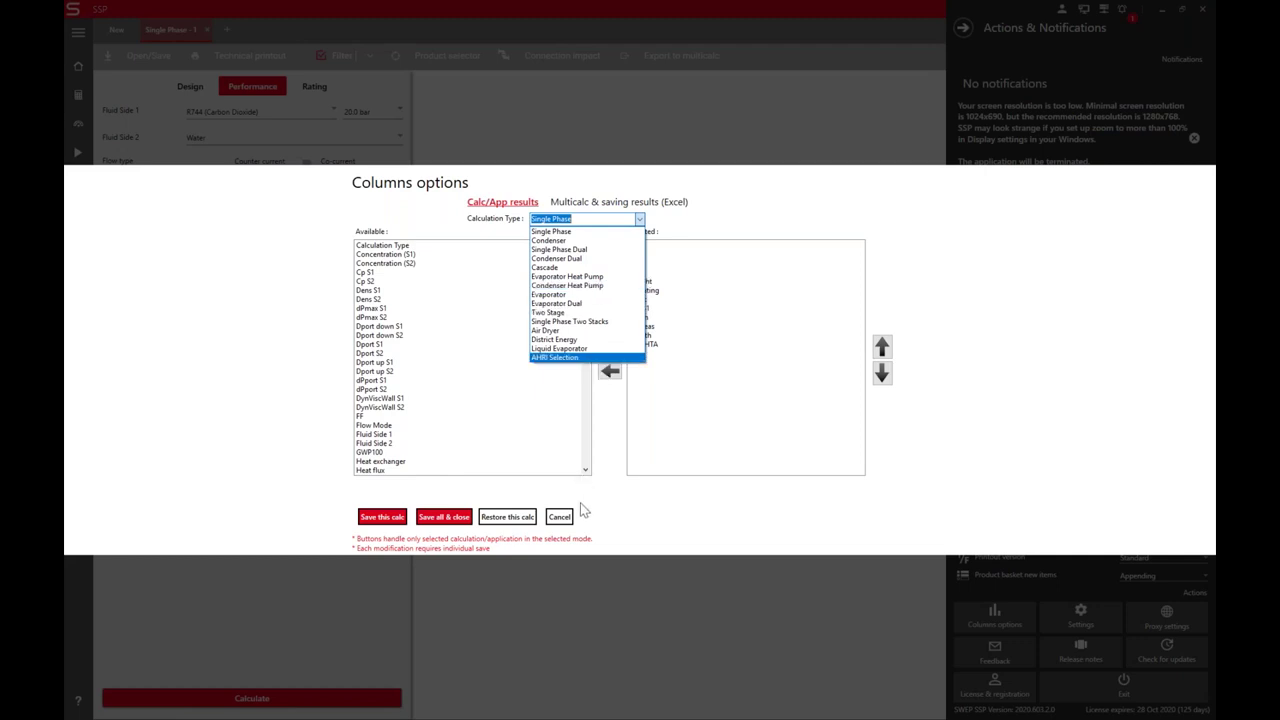
pyautogui.click(562, 530)
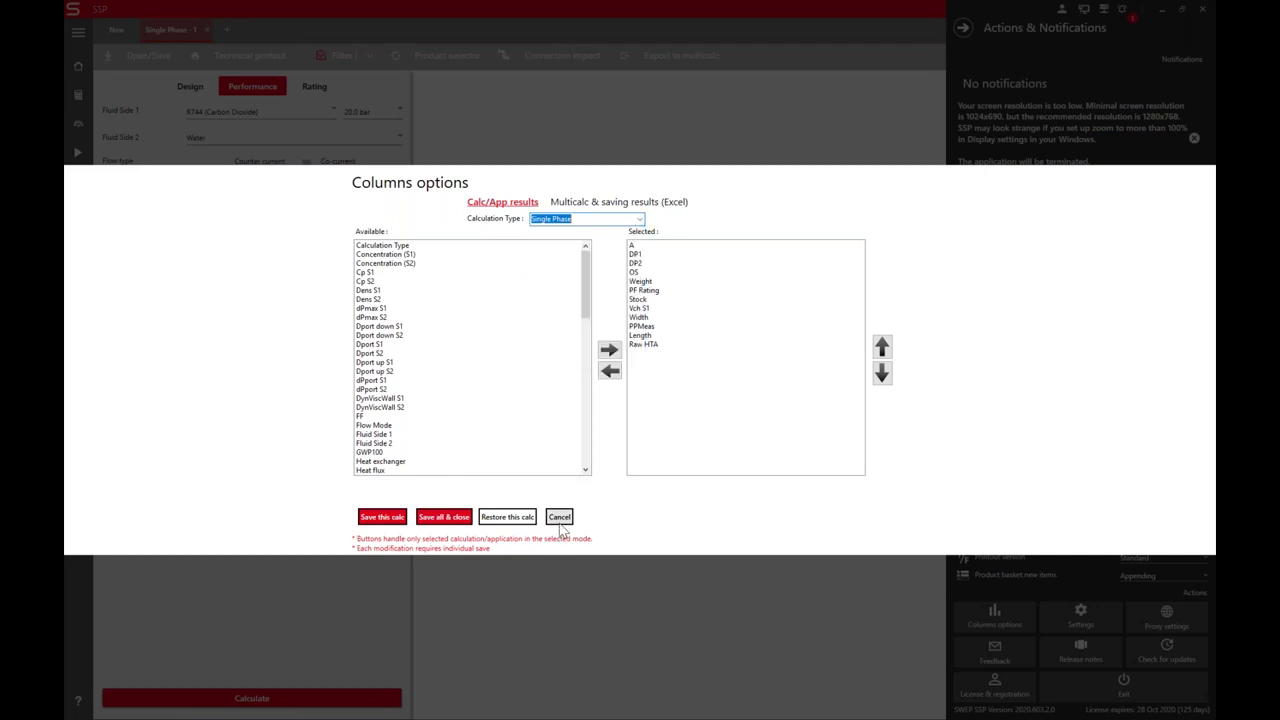
pyautogui.click(560, 518)
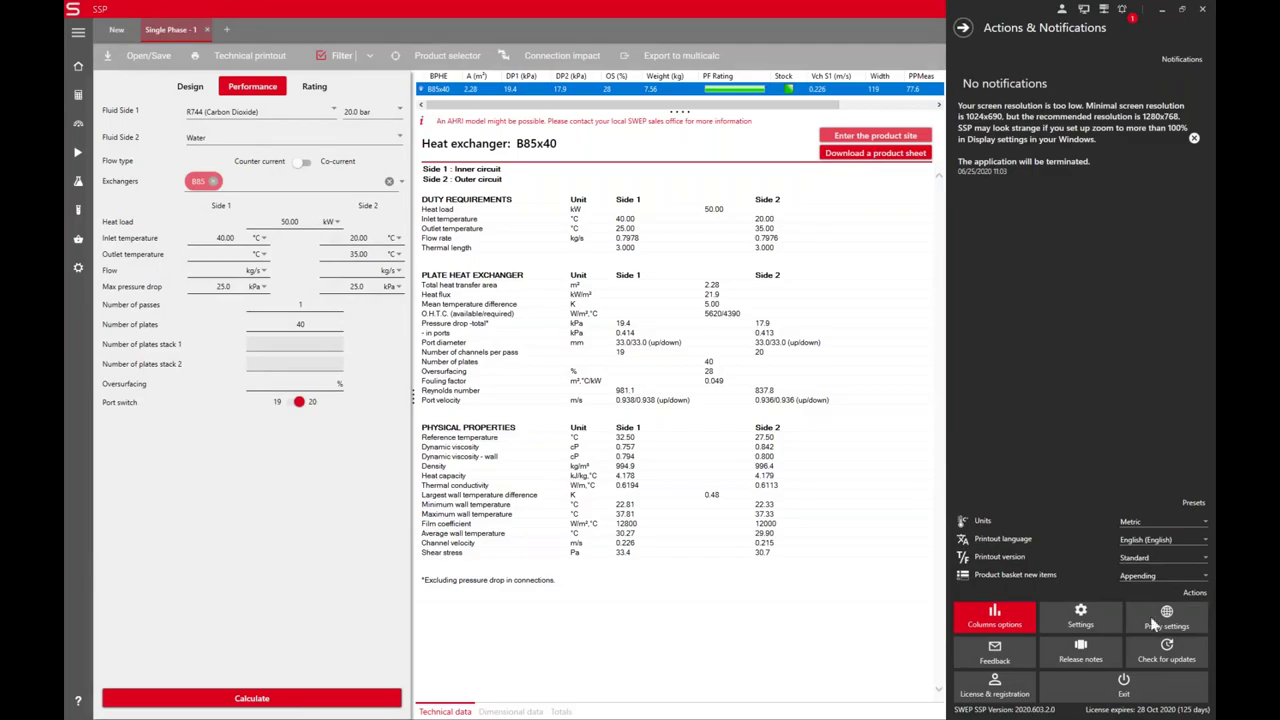
# Open the application settings and review the printout options and the calculation and multicalc options
pyautogui.click(1097, 614)
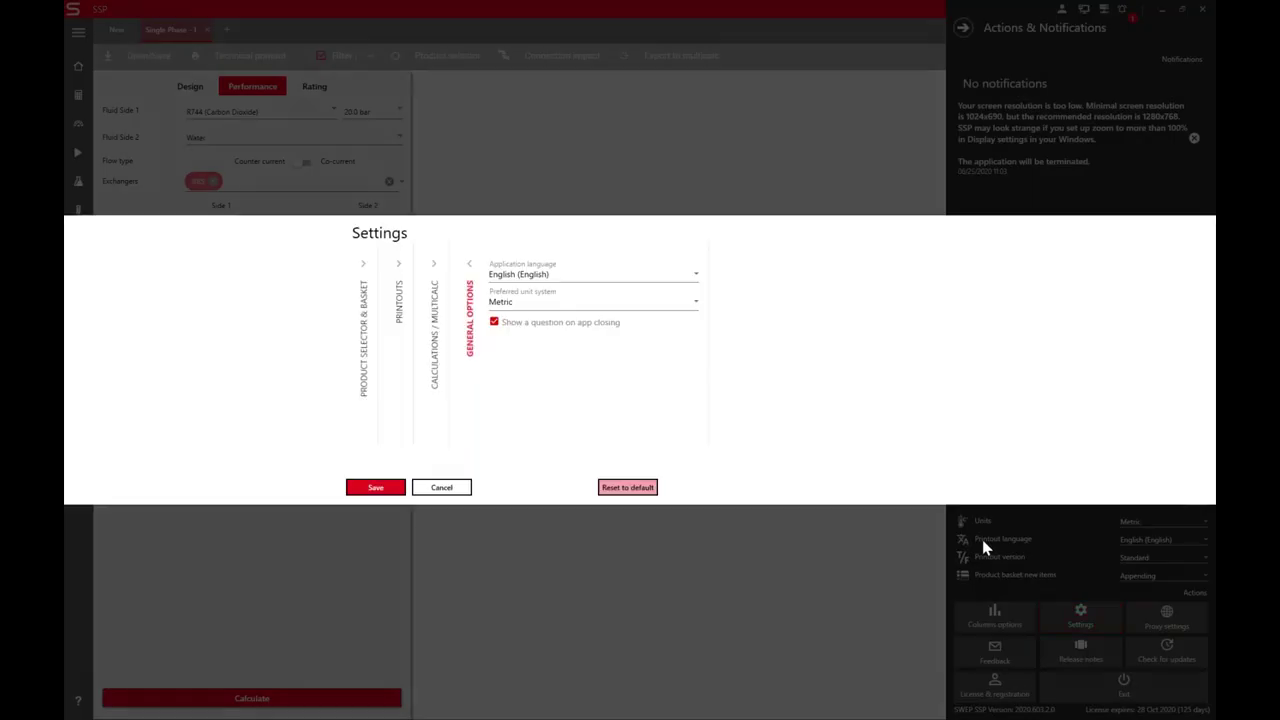
pyautogui.click(401, 280)
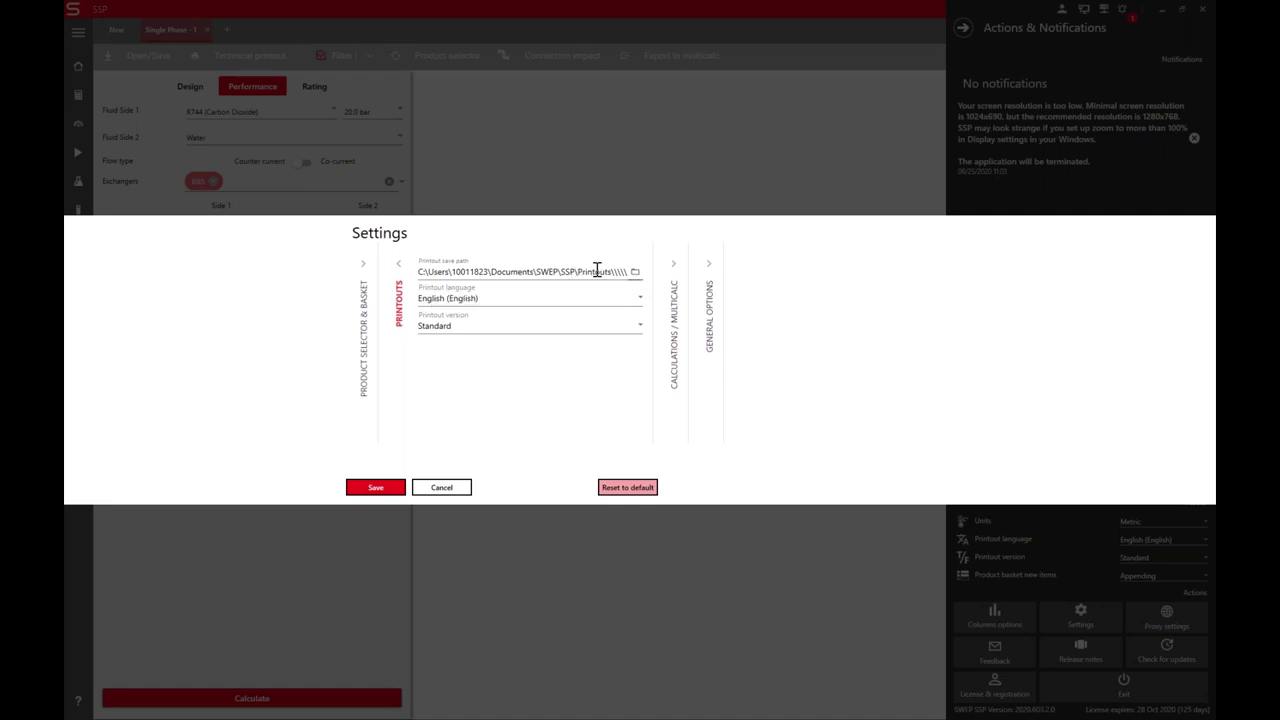
pyautogui.click(394, 268)
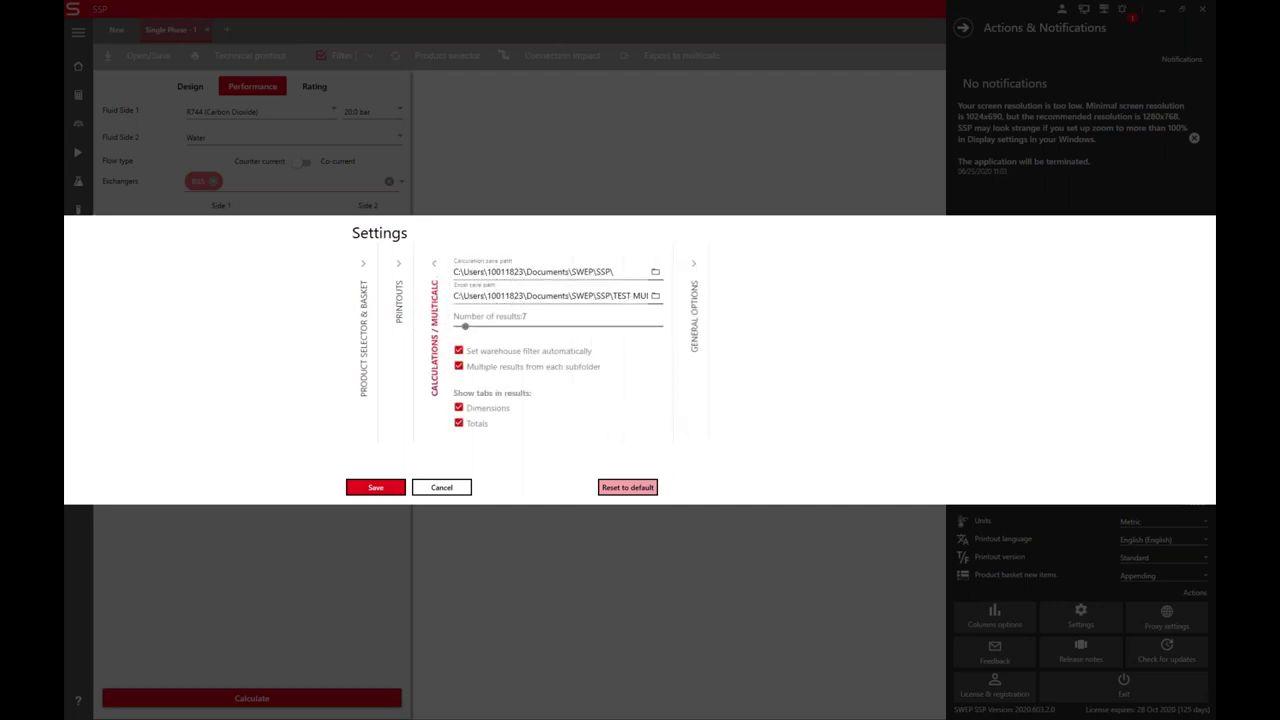
pyautogui.click(434, 266)
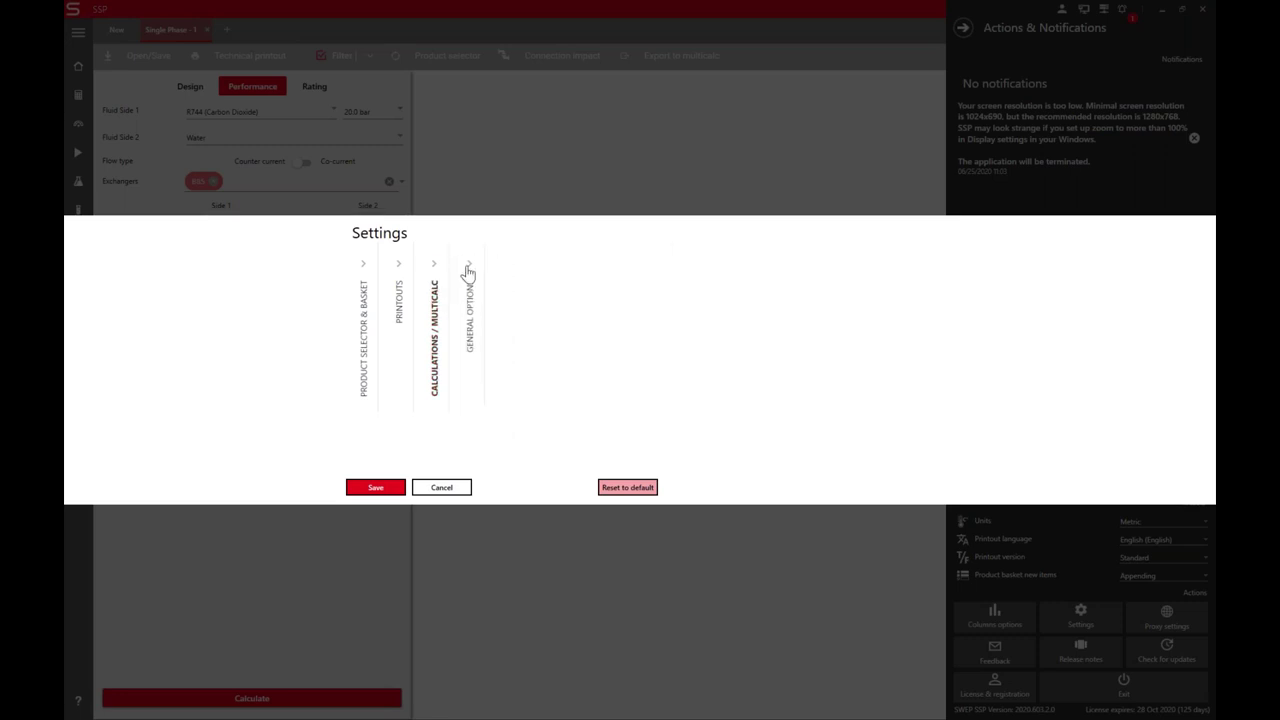
# Review the unit system and application language choices in the general options, cancel the settings, and close Actions & Notifications
pyautogui.click(468, 270)
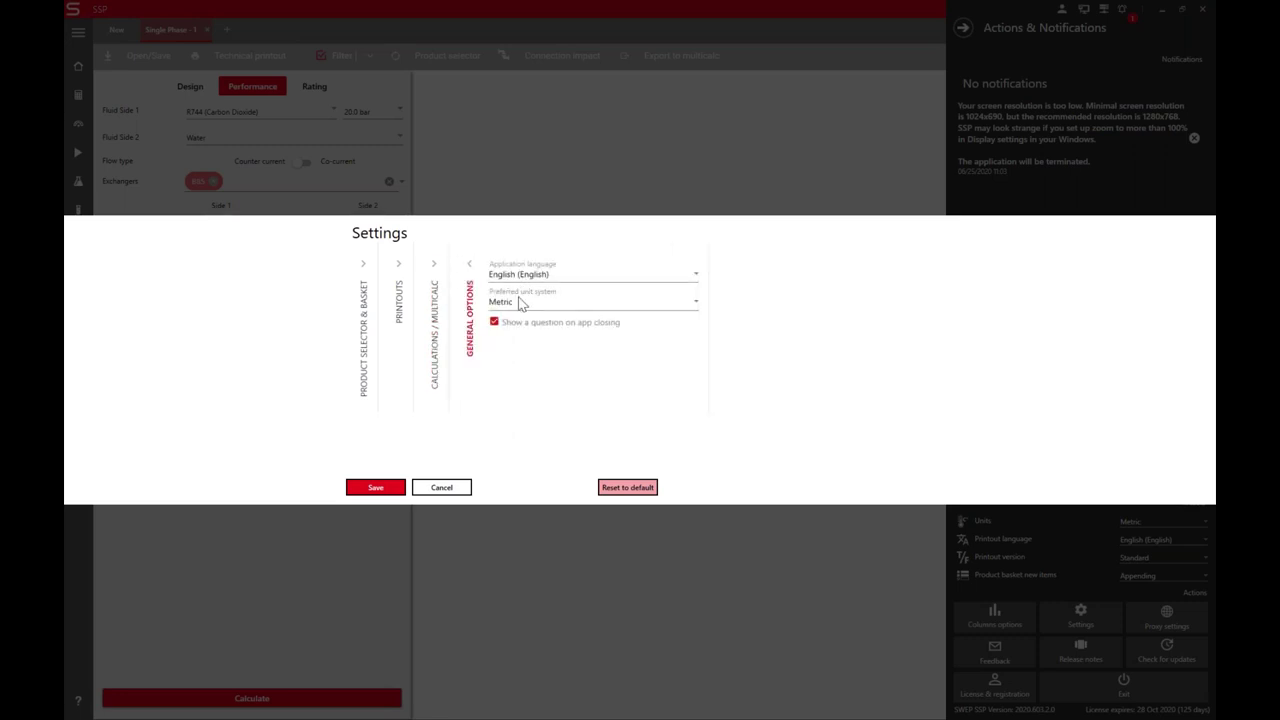
pyautogui.click(695, 308)
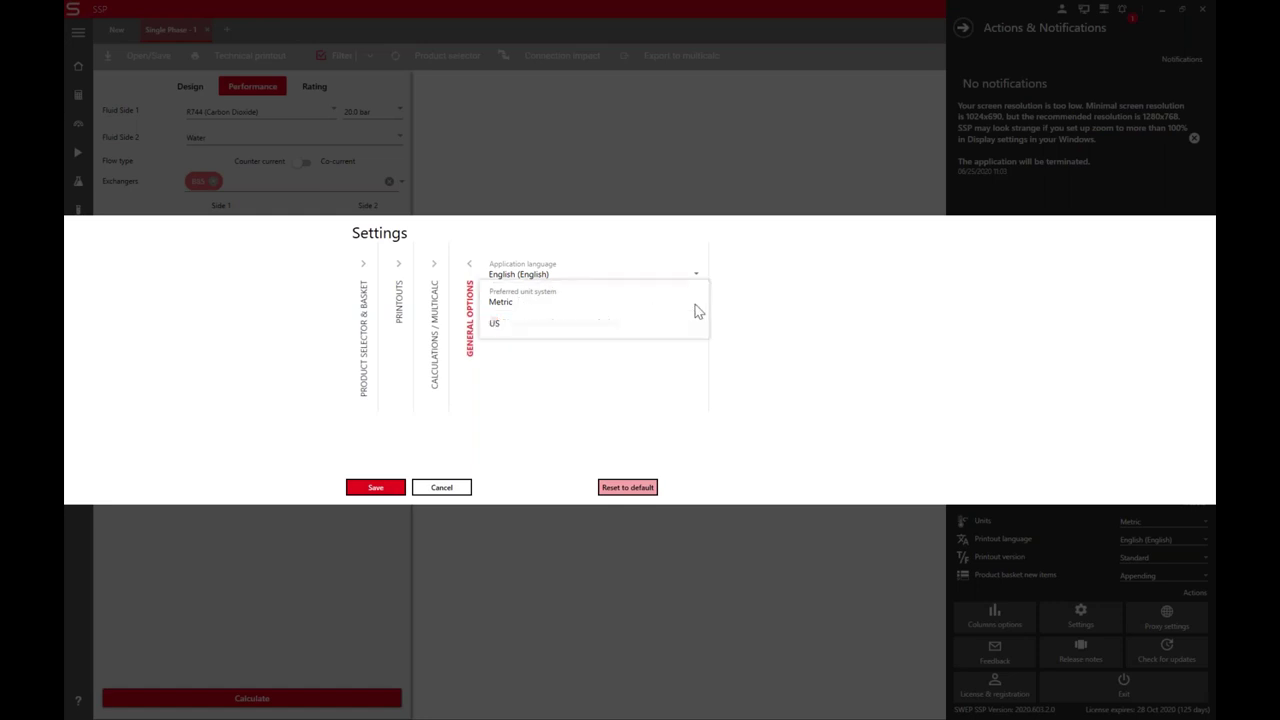
pyautogui.click(621, 295)
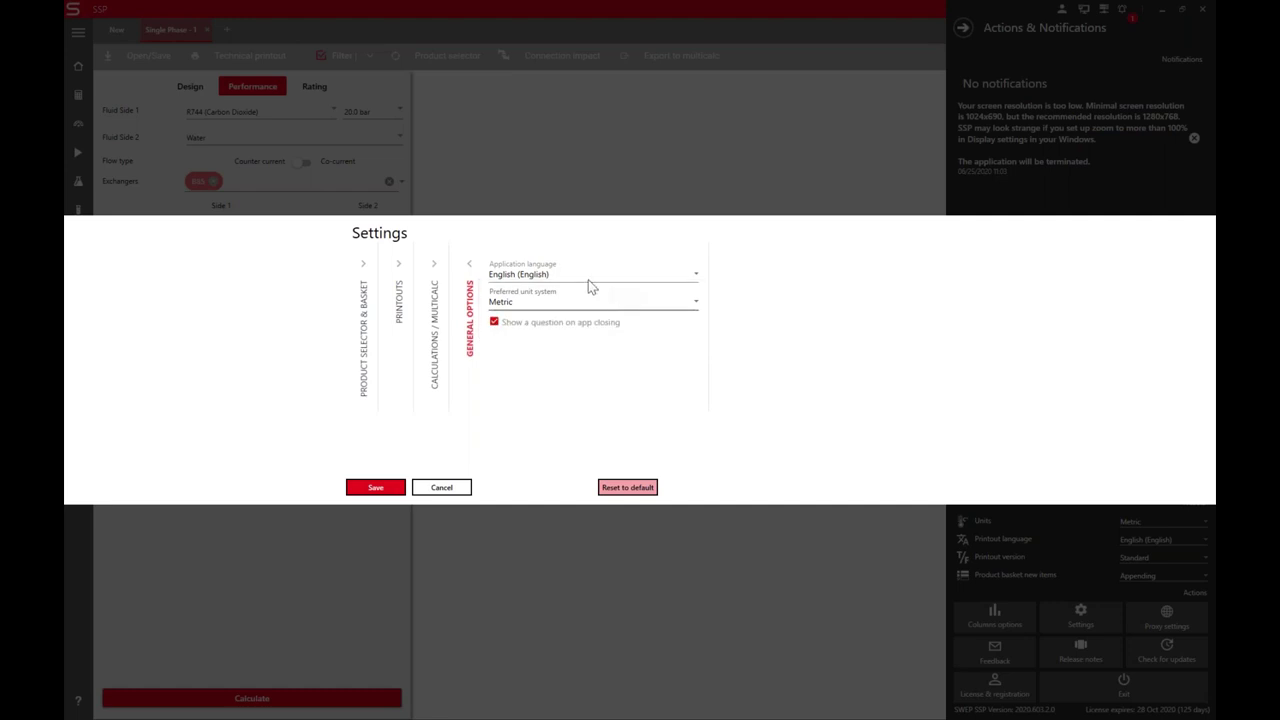
pyautogui.click(597, 280)
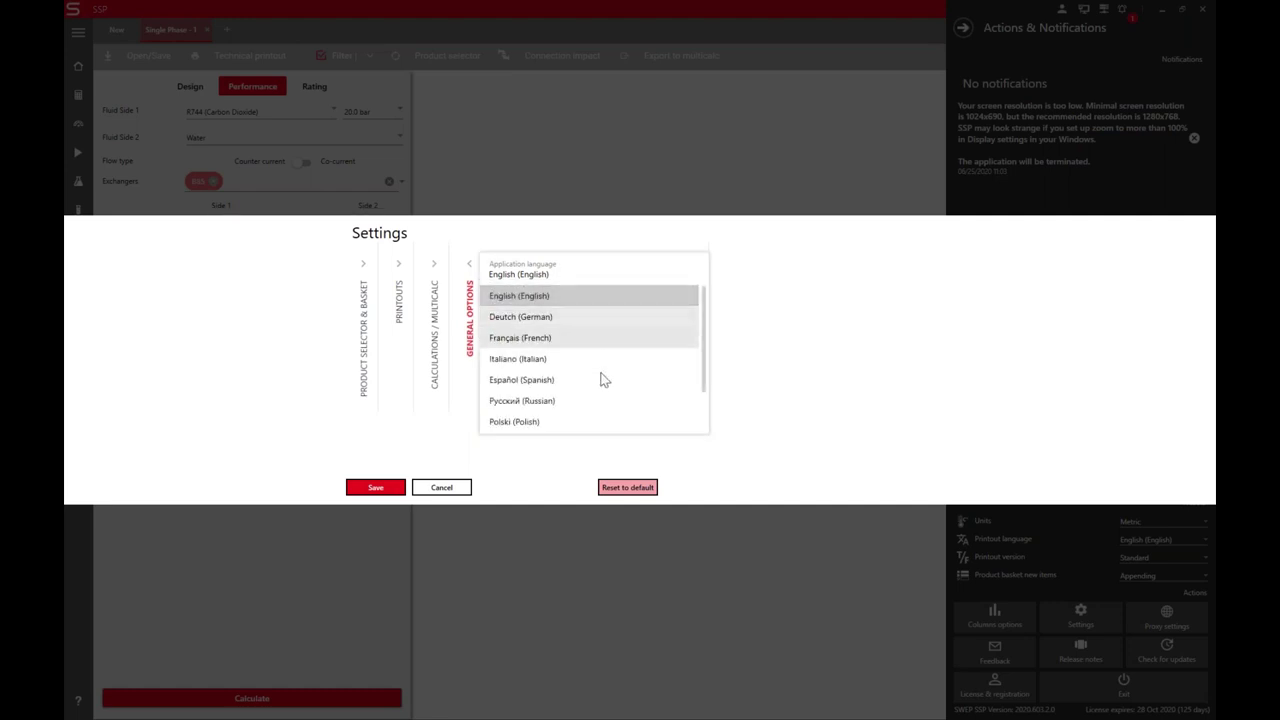
pyautogui.scroll(-1, 610, 392)
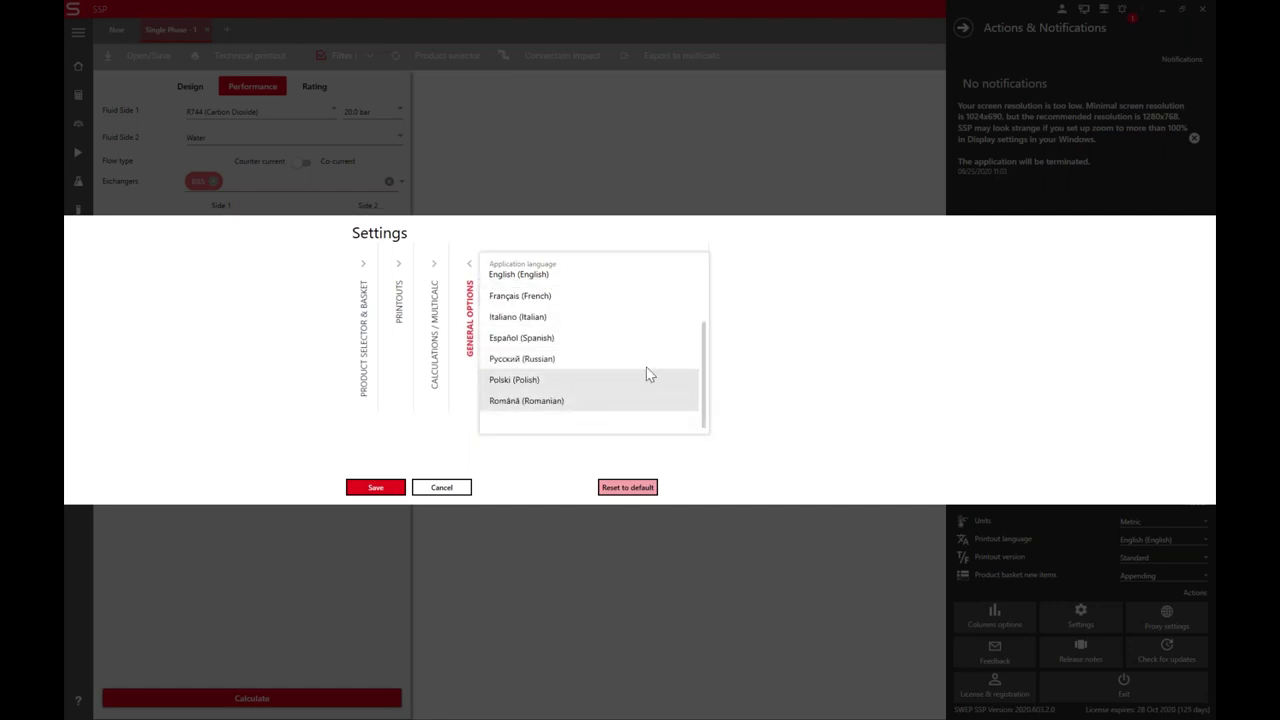
pyautogui.scroll(2, 704, 396)
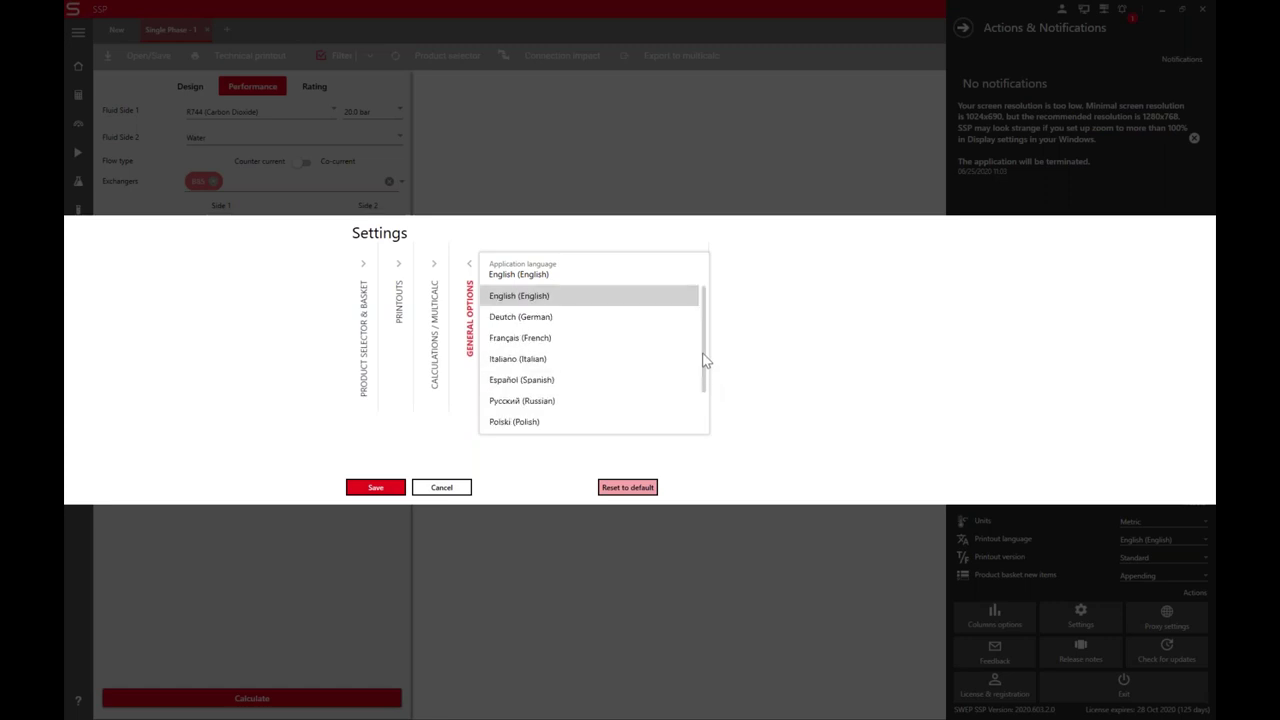
pyautogui.click(897, 285)
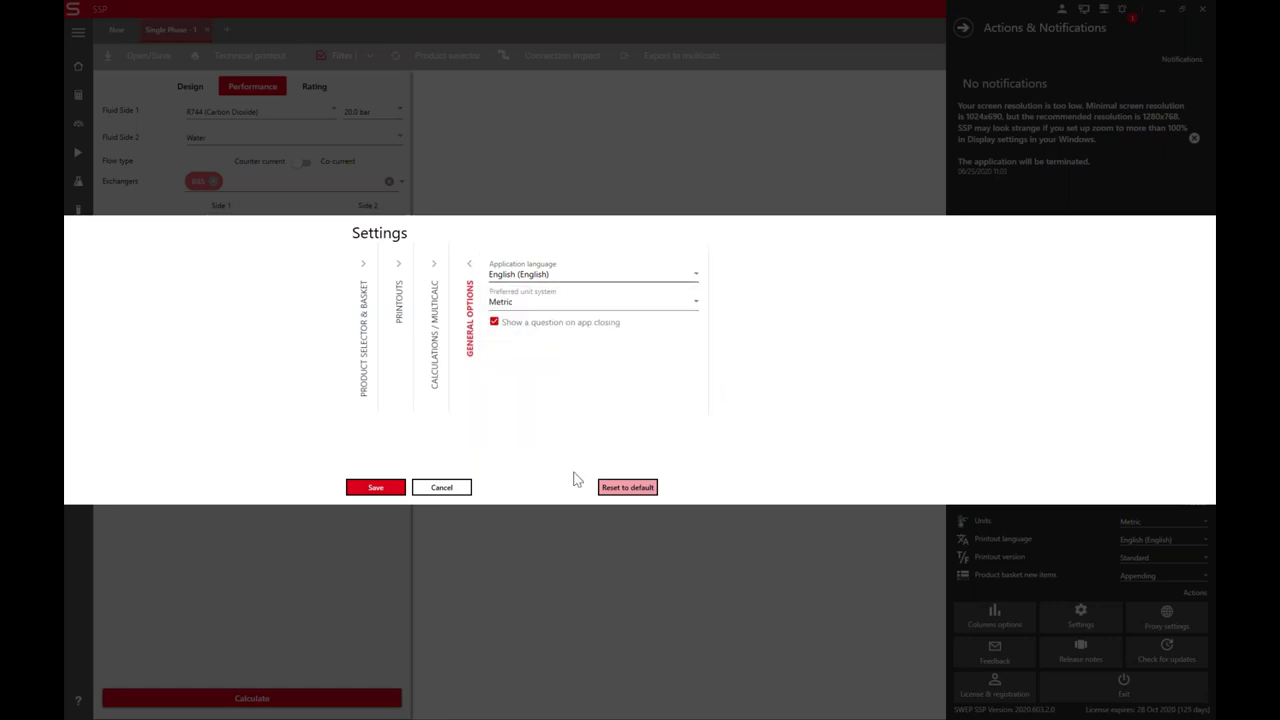
pyautogui.click(470, 489)
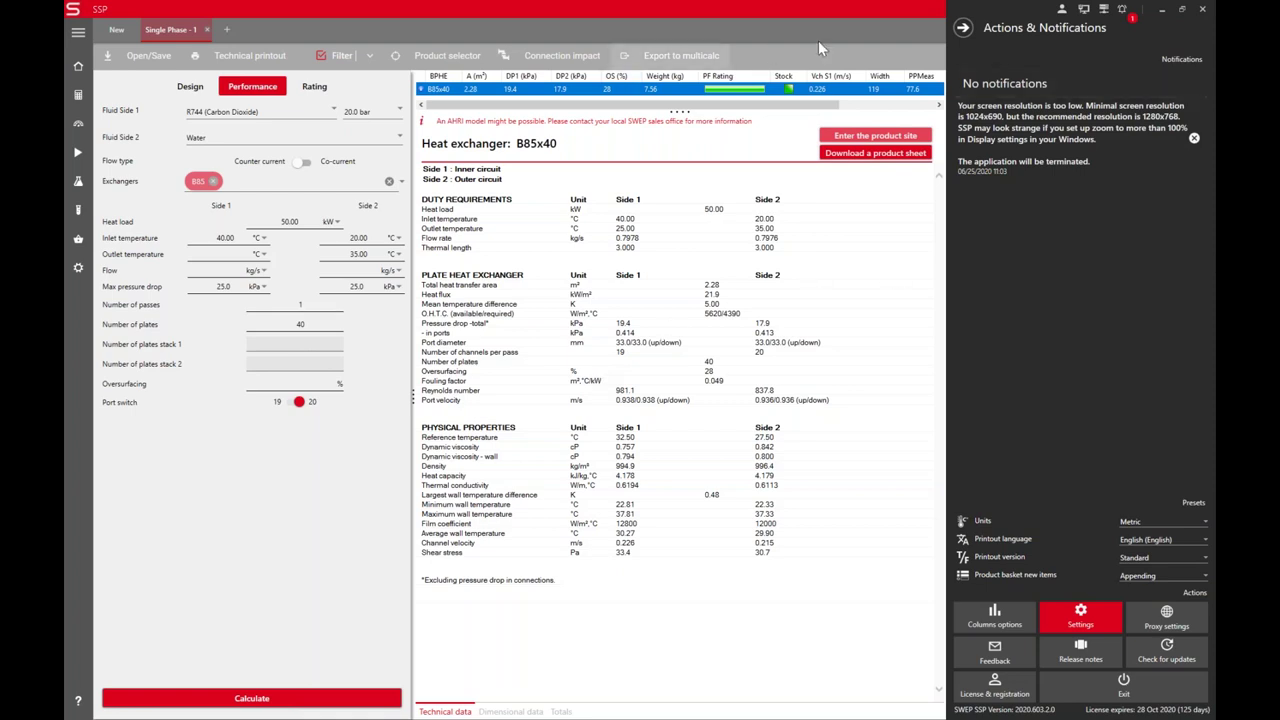
pyautogui.click(963, 30)
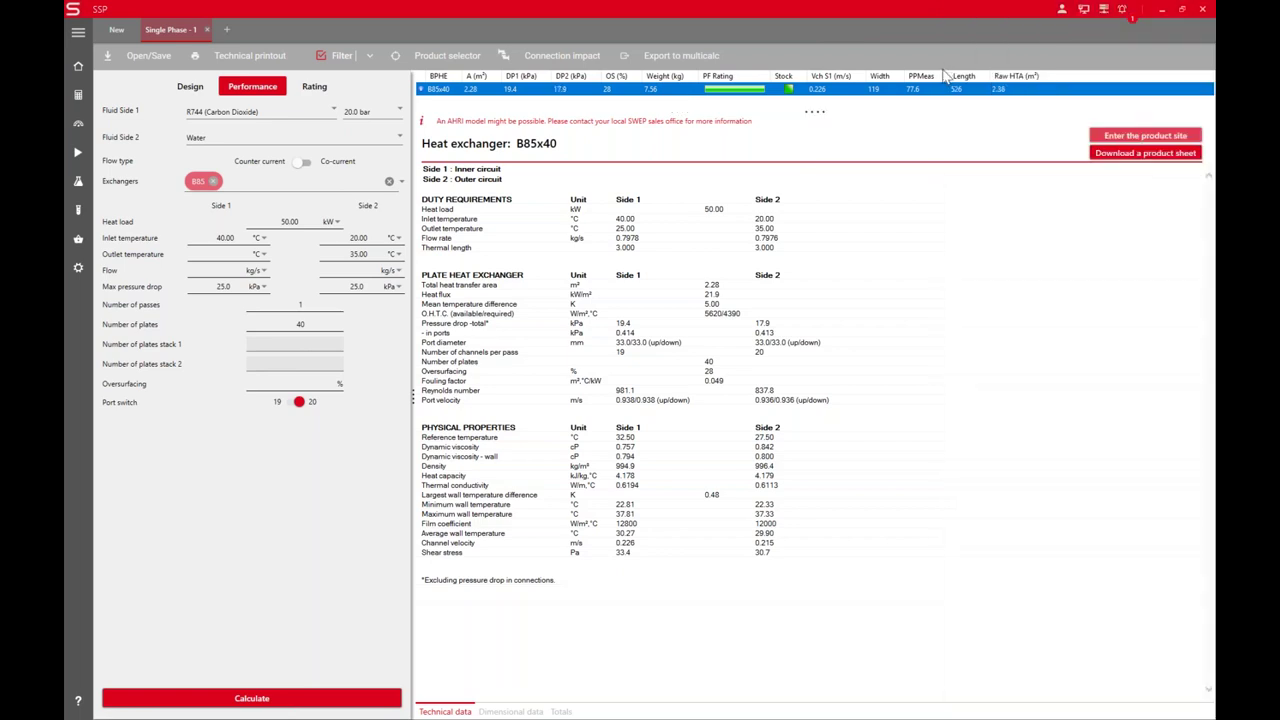